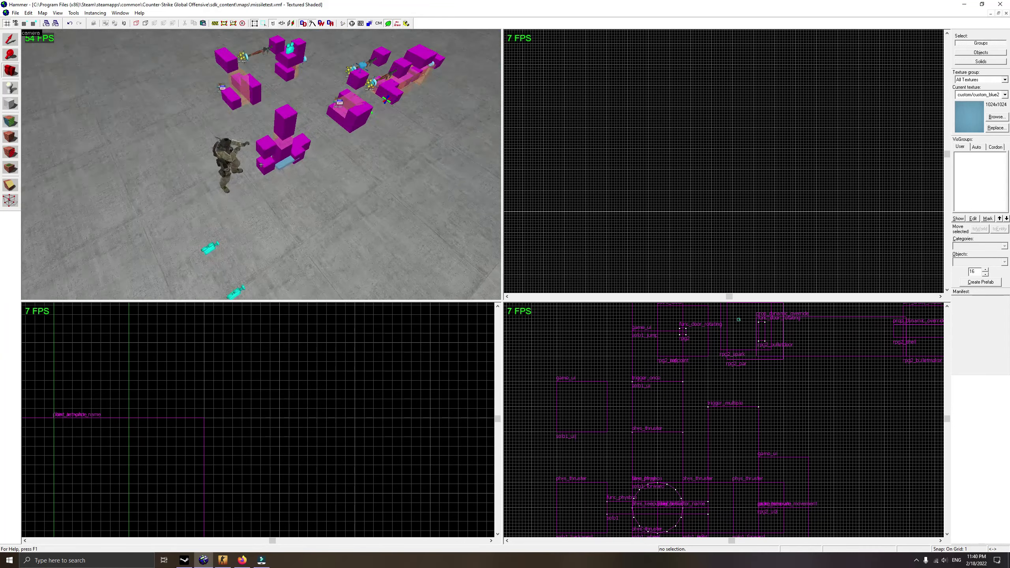
# Switch to the running Counter-Strike: Global Offensive game and ride the hover vehicle around the platform in third person.
pyautogui.click(220, 564)
pyautogui.press('space')
pyautogui.press('w')
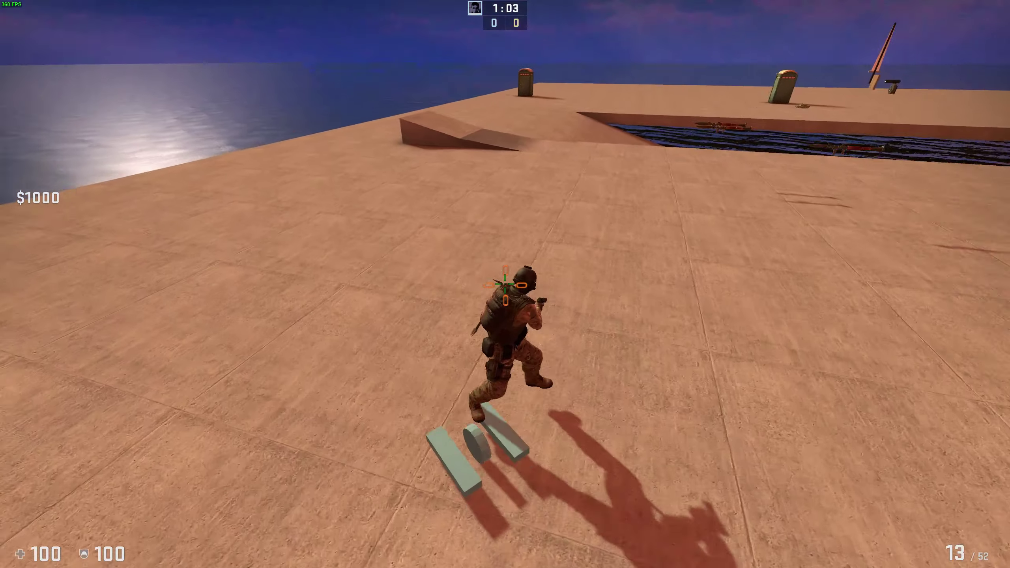
pyautogui.press('w')
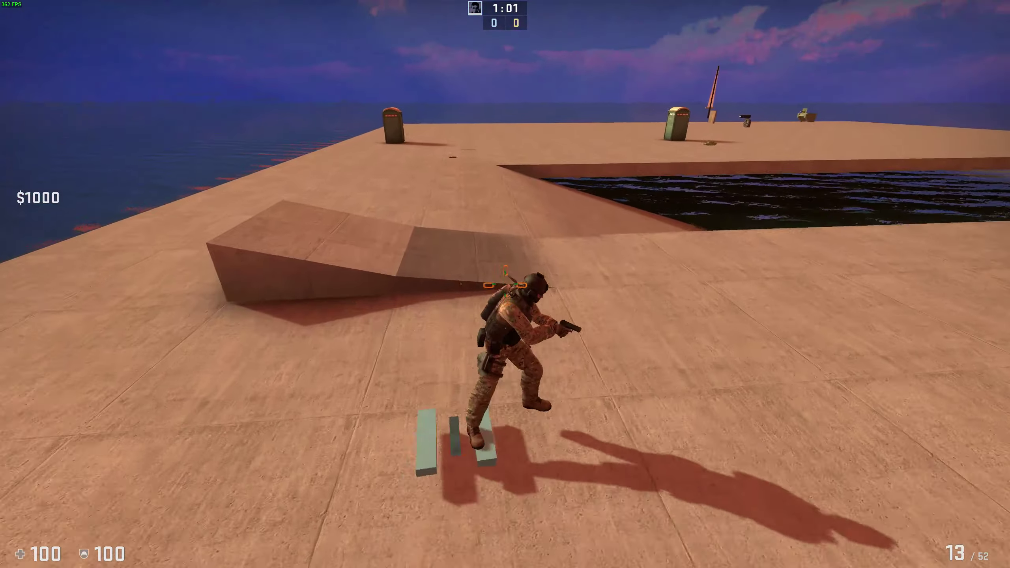
pyautogui.press('s')
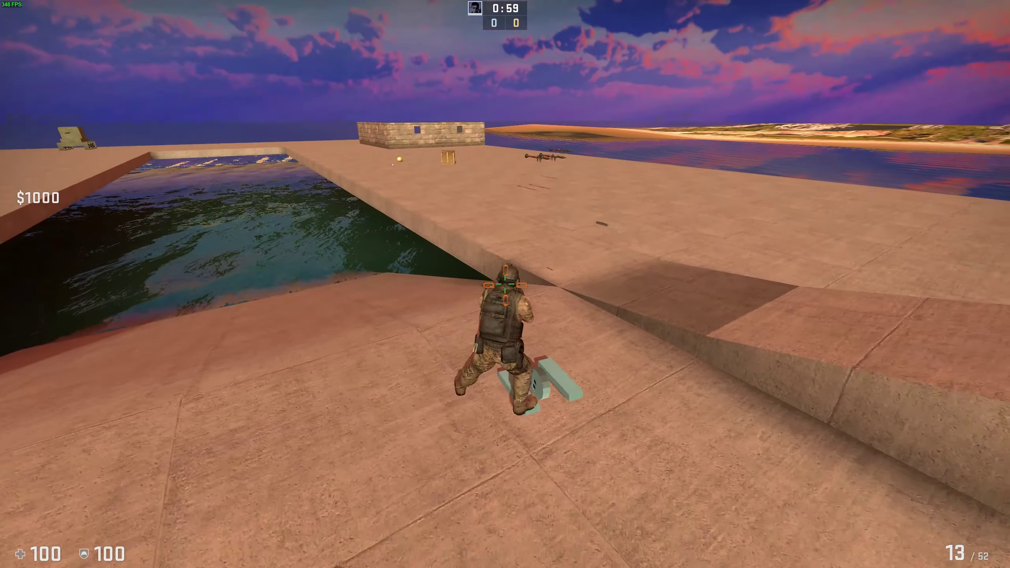
pyautogui.press('w')
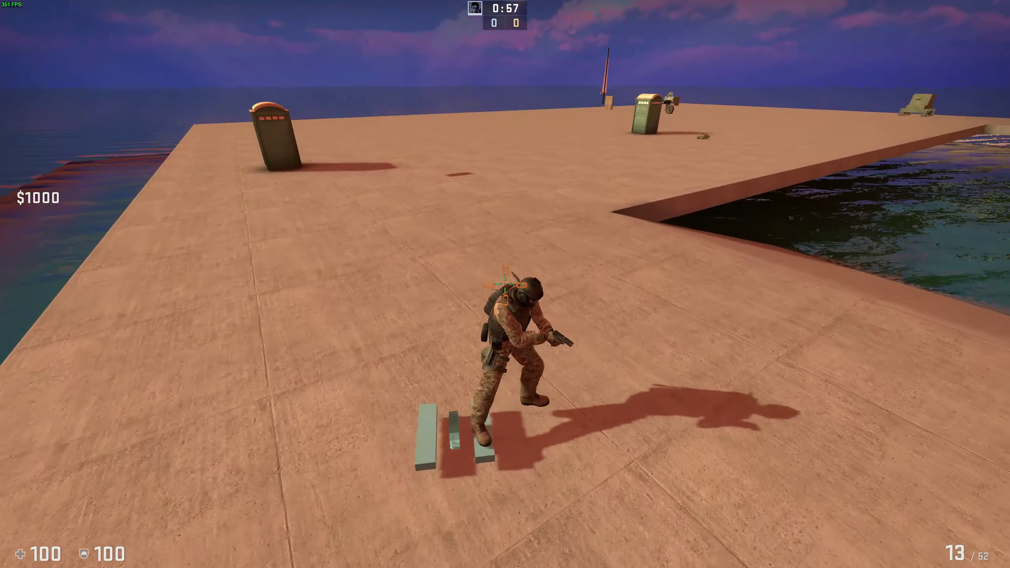
pyautogui.press('w')
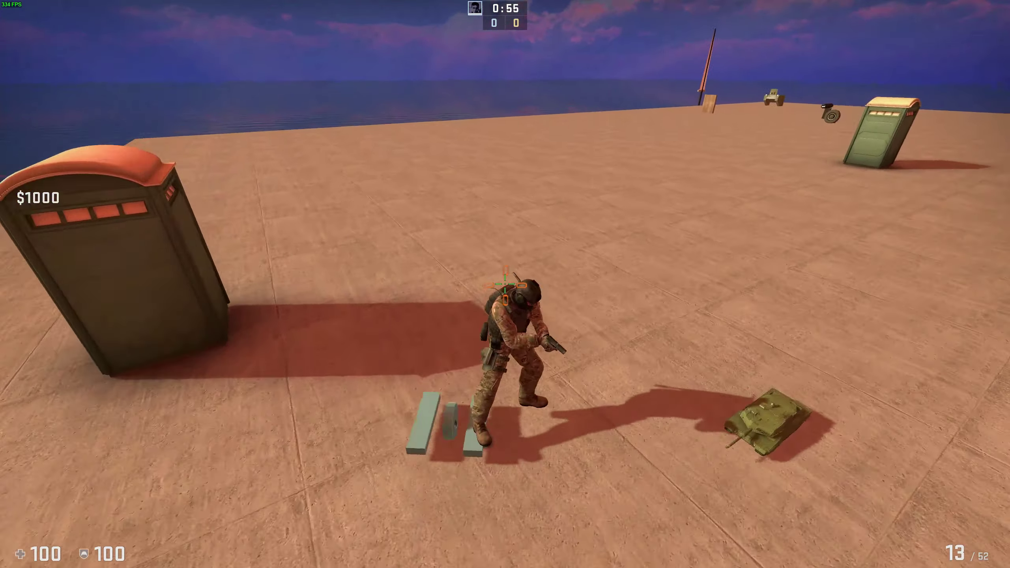
# Run the firstperson console command and continue riding the hover vehicle in first-person view.
pyautogui.press('`')
pyautogui.write('firstperson')
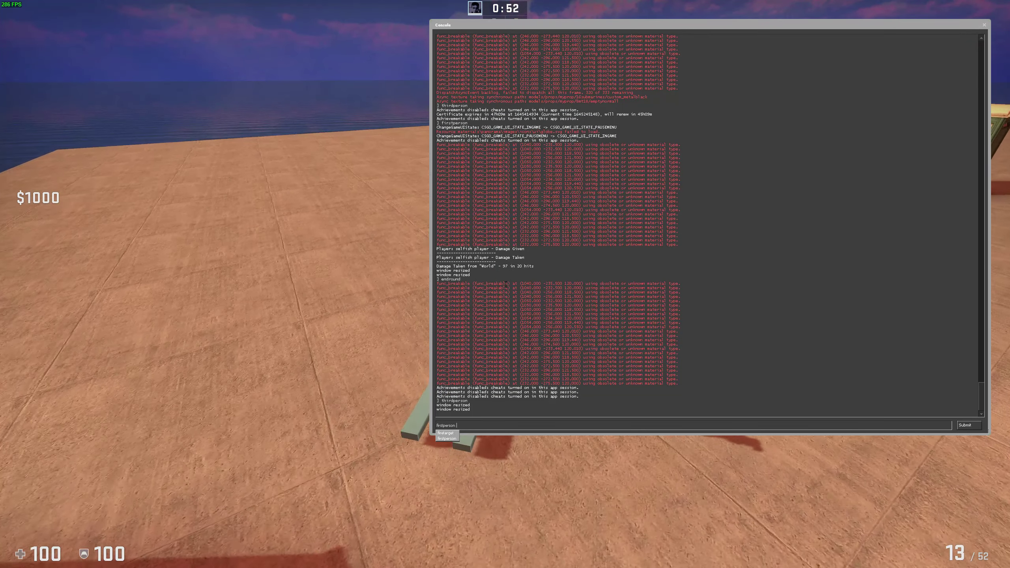
pyautogui.press('Return')
pyautogui.press('`')
pyautogui.moveTo(505, 284)
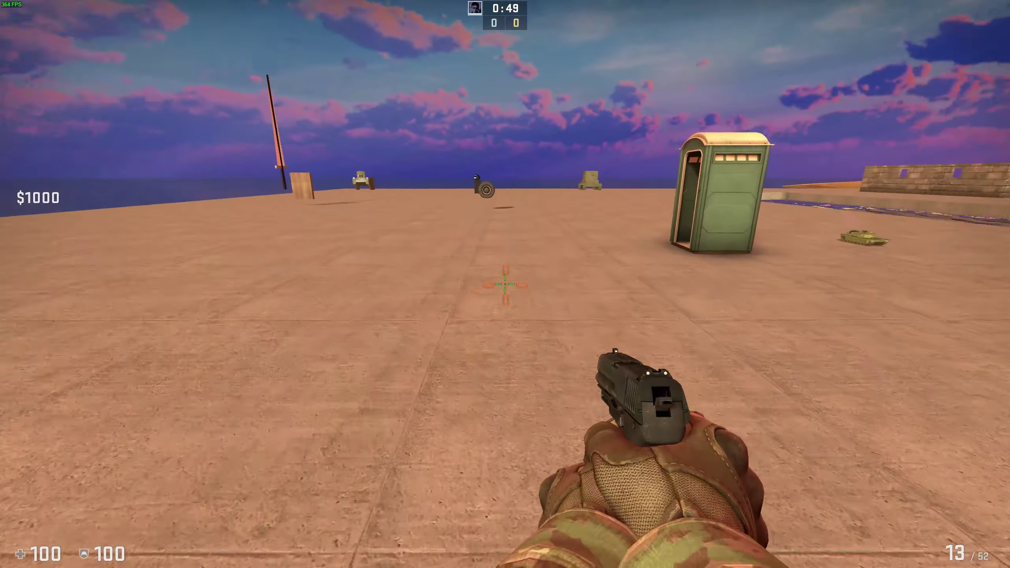
pyautogui.press('w')
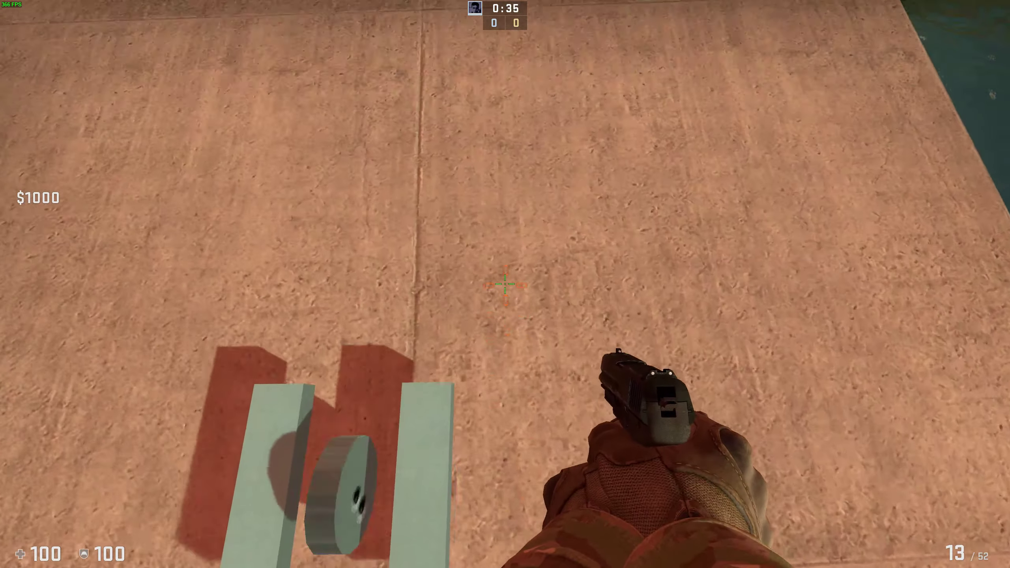
# Return to Hammer and bring the open floor near the wooden crate into the 3D view.
pyautogui.press('super')
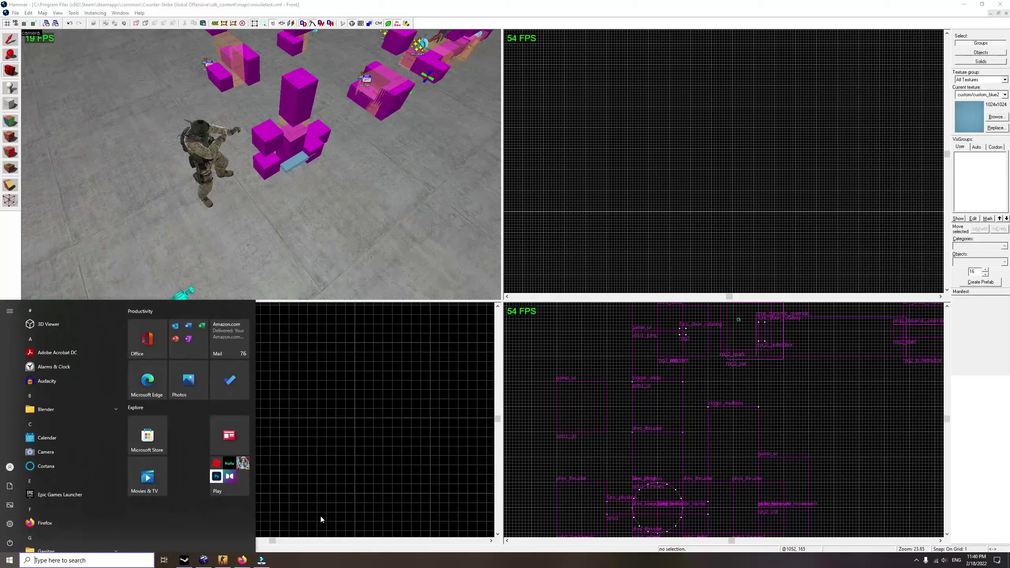
pyautogui.click(204, 560)
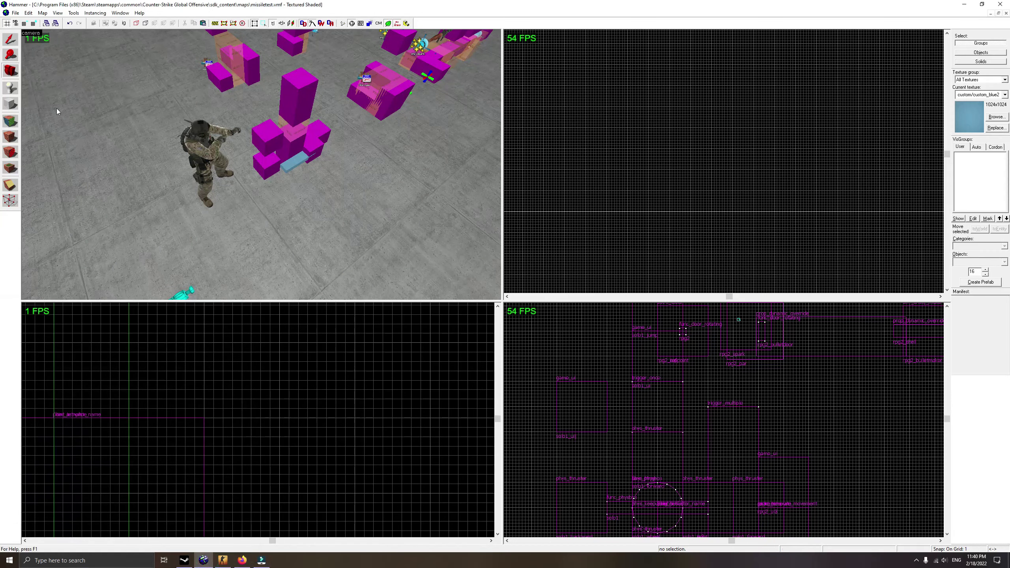
pyautogui.press('z')
pyautogui.press('s')
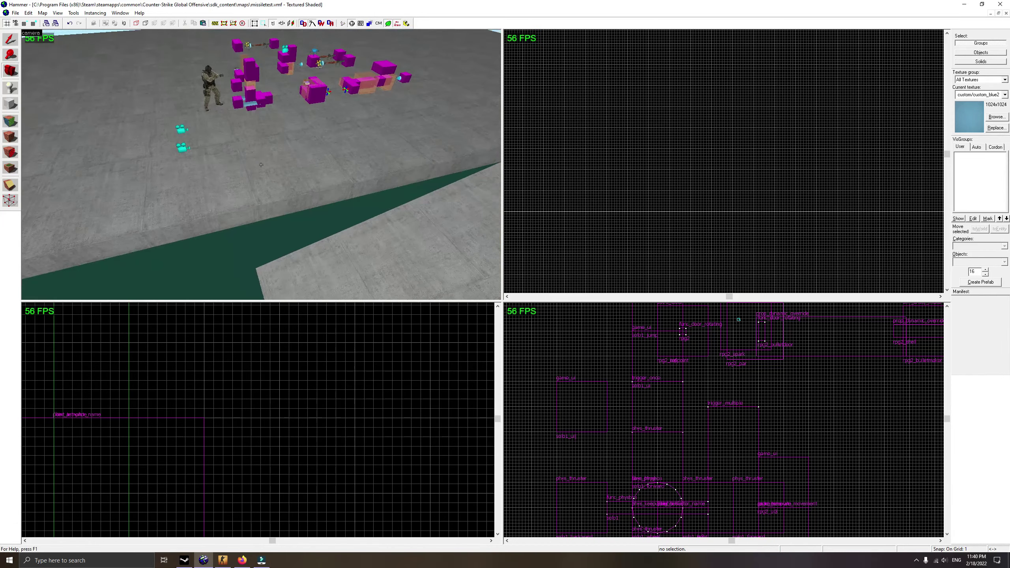
pyautogui.press('w')
pyautogui.press('w')
pyautogui.press('s')
pyautogui.press('w')
pyautogui.press('s')
pyautogui.press('w')
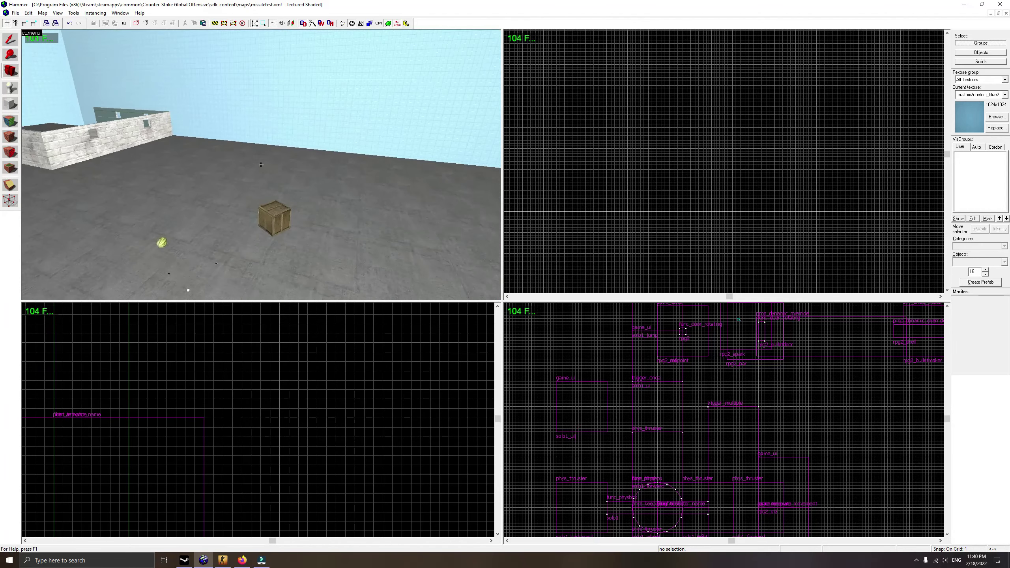
pyautogui.press('z')
# Create a block brush 32 units wide, 8 long and 4 high from the top view with the current blue texture.
pyautogui.click(10, 104)
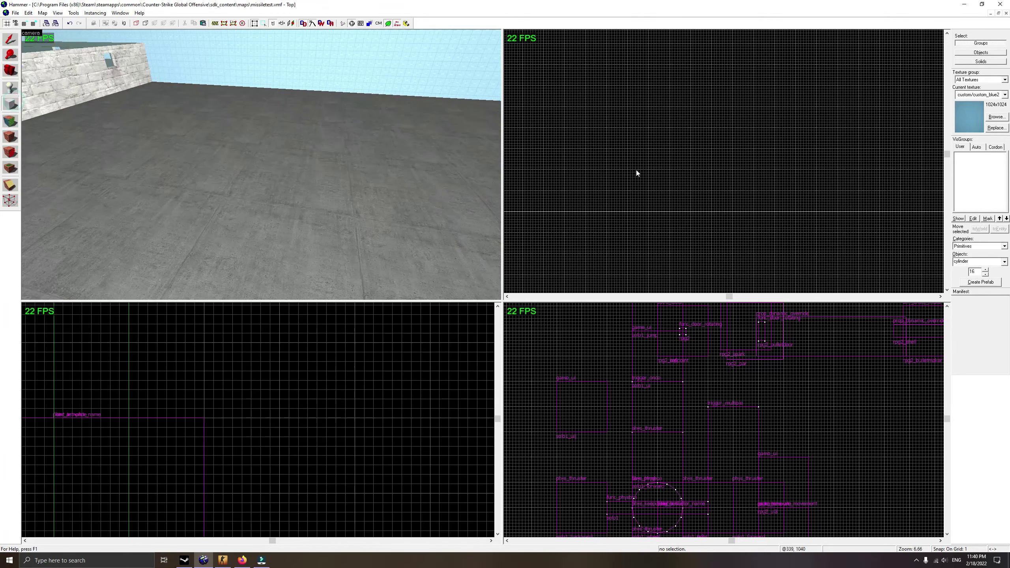
pyautogui.scroll(-6, 675, 195)
pyautogui.scroll(-3, 712, 195)
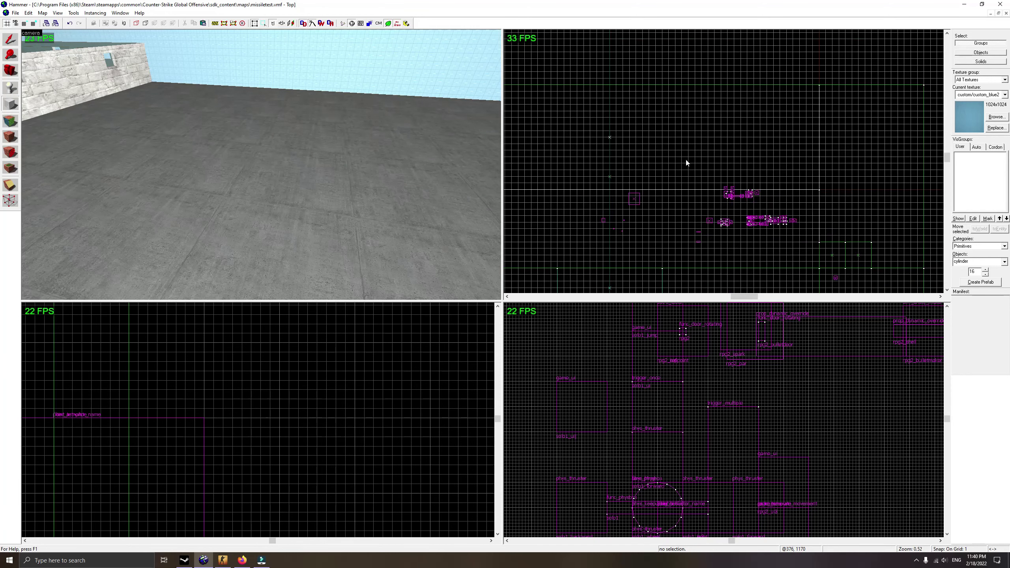
pyautogui.scroll(10, 665, 173)
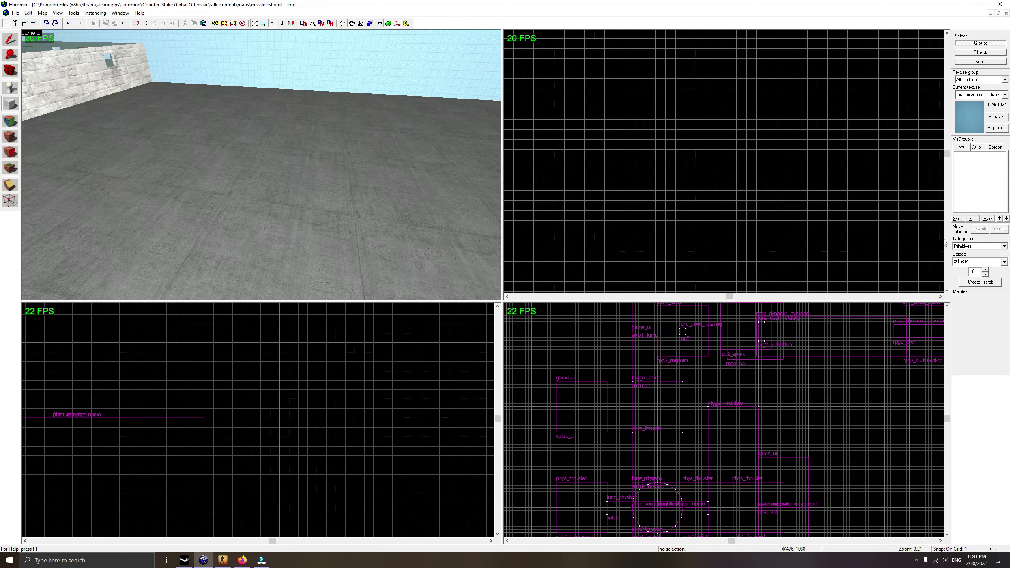
pyautogui.click(1004, 262)
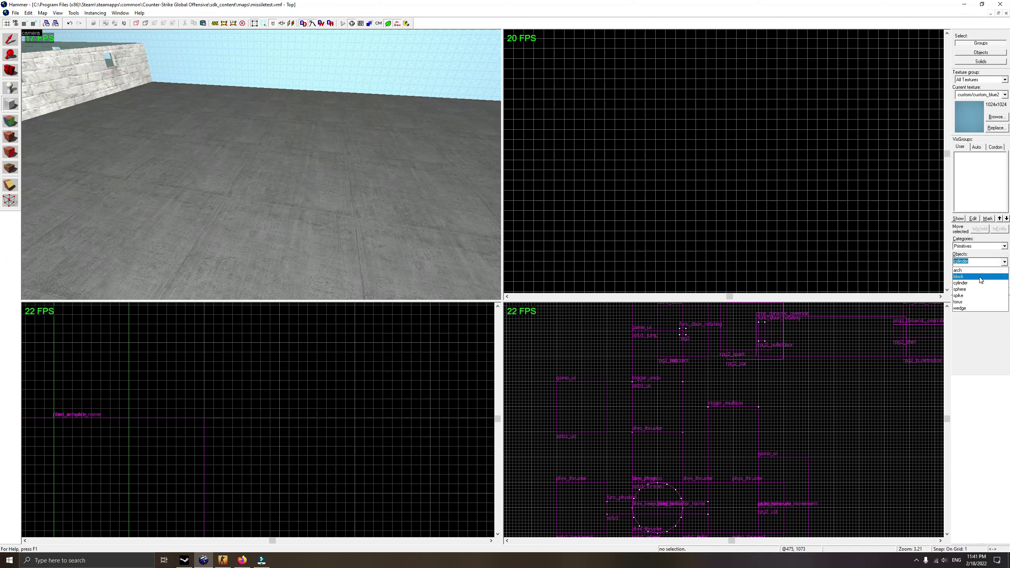
pyautogui.click(979, 275)
pyautogui.scroll(8, 671, 170)
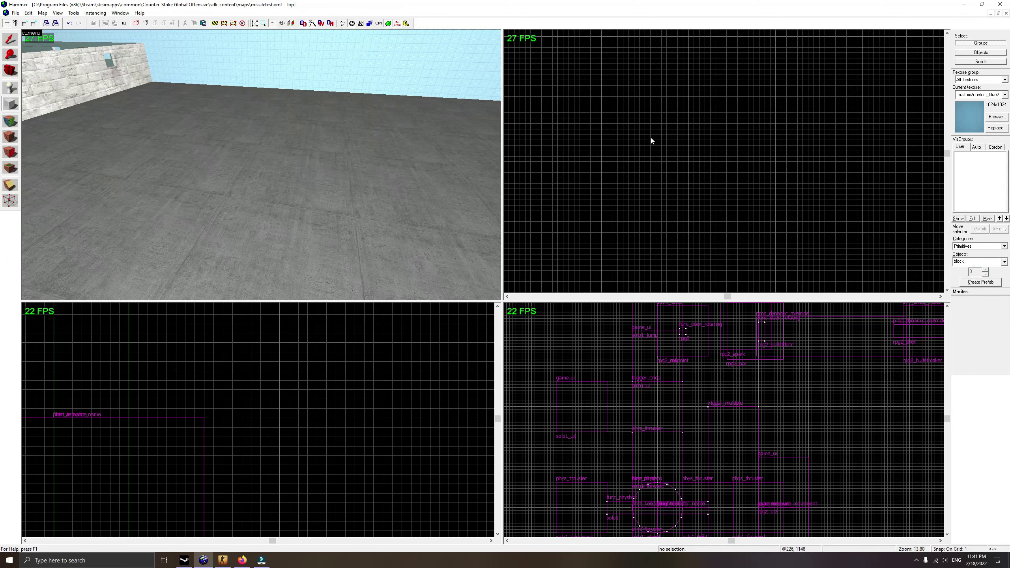
pyautogui.moveTo(646, 124); pyautogui.dragTo(818, 168)
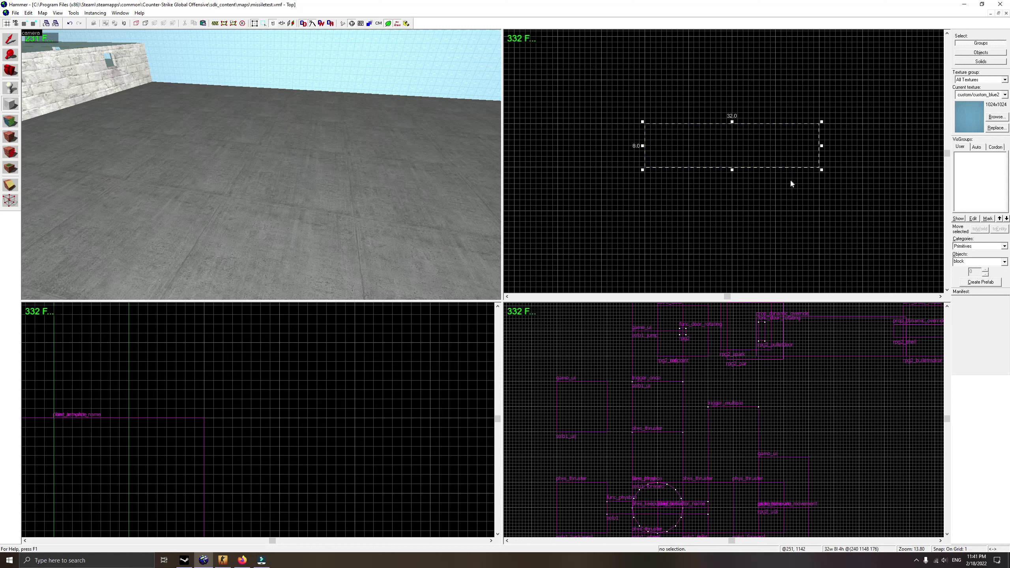
pyautogui.press('Return')
pyautogui.click(11, 35)
pyautogui.press('s')
pyautogui.press('d')
pyautogui.press('w')
pyautogui.scroll(-15, 667, 401)
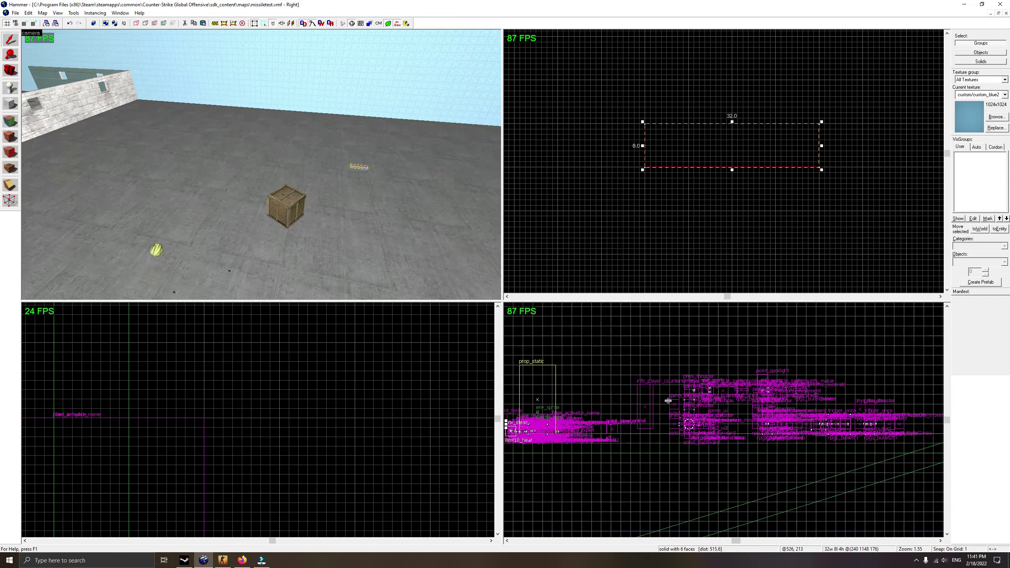
pyautogui.scroll(13, 647, 412)
pyautogui.scroll(-1, 716, 388)
pyautogui.moveTo(827, 393); pyautogui.dragTo(668, 384)
# Move the wooden crate away from the new block in the top view, clearing the space beside it.
pyautogui.click(285, 202)
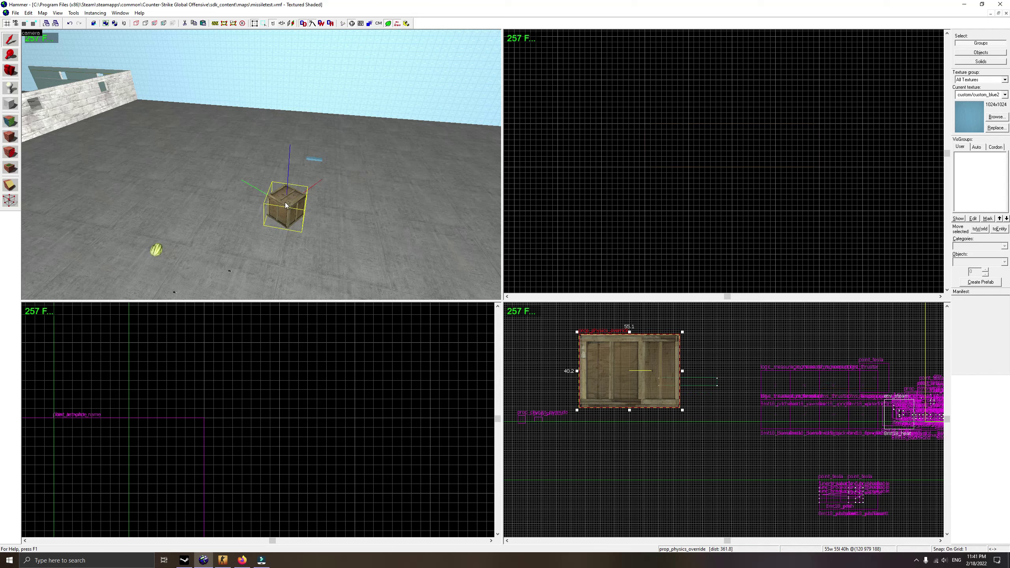
pyautogui.scroll(-3, 740, 176)
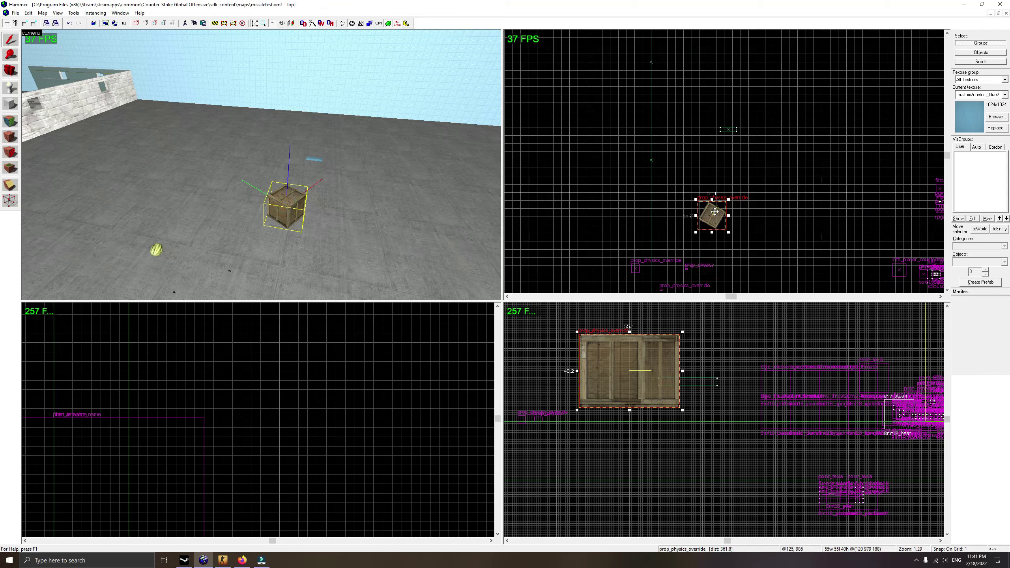
pyautogui.moveTo(713, 214); pyautogui.dragTo(605, 216)
# Duplicate the block and place the copy parallel to it at the same height, so the pair spans 32 by 32 units.
pyautogui.click(318, 158)
pyautogui.press('w')
pyautogui.press('d')
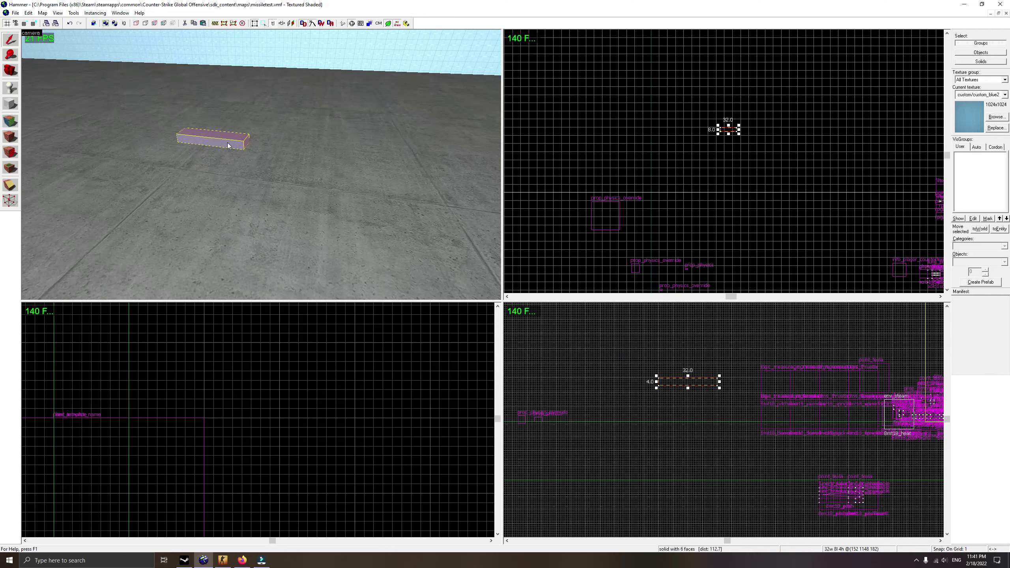
pyautogui.hotkey('ctrl', 'c')
pyautogui.hotkey('ctrl', 'v')
pyautogui.scroll(12, 762, 122)
pyautogui.moveTo(687, 167); pyautogui.dragTo(649, 240)
pyautogui.scroll(3, 699, 384)
pyautogui.moveTo(743, 375); pyautogui.dragTo(743, 379)
# Tie both parallel blocks to a single entity of class func_physbox.
pyautogui.press('w')
pyautogui.press('a')
pyautogui.click(364, 128)
pyautogui.keyDown('ctrl'); pyautogui.click(374, 161); pyautogui.keyUp('ctrl')
pyautogui.hotkey('ctrl', 't')
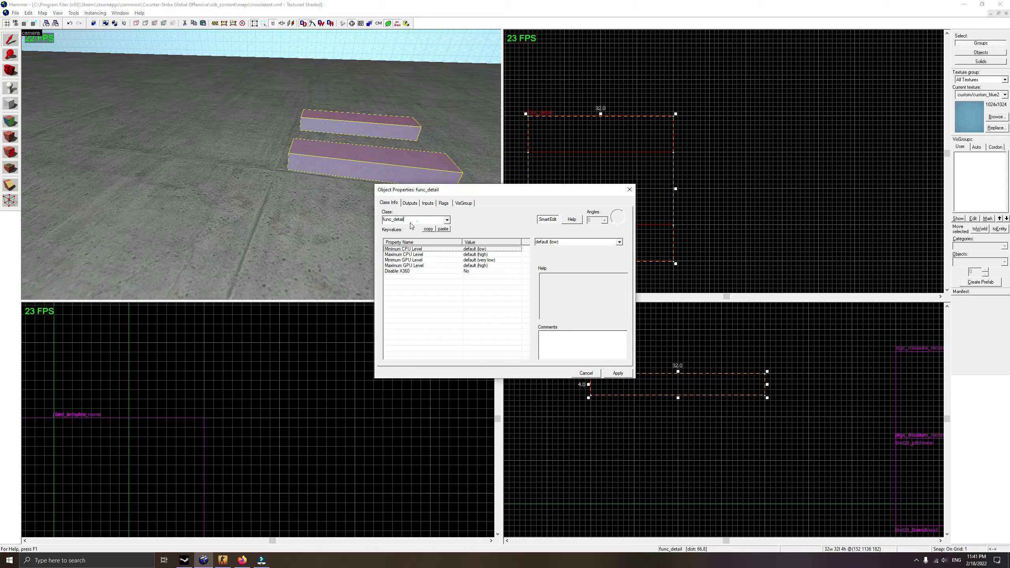
pyautogui.moveTo(404, 220); pyautogui.dragTo(394, 220)
pyautogui.write('phys')
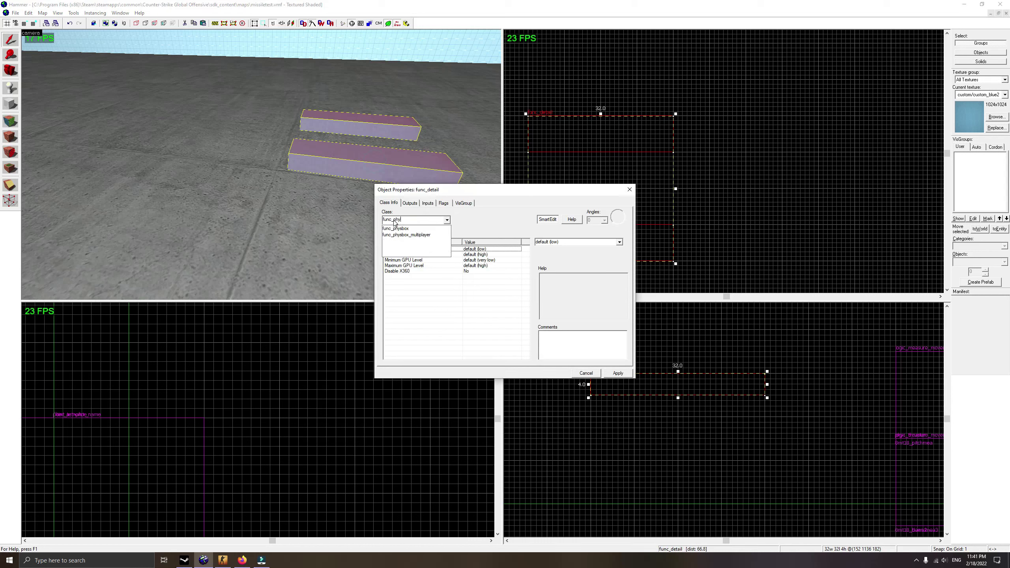
pyautogui.click(389, 227)
pyautogui.click(617, 372)
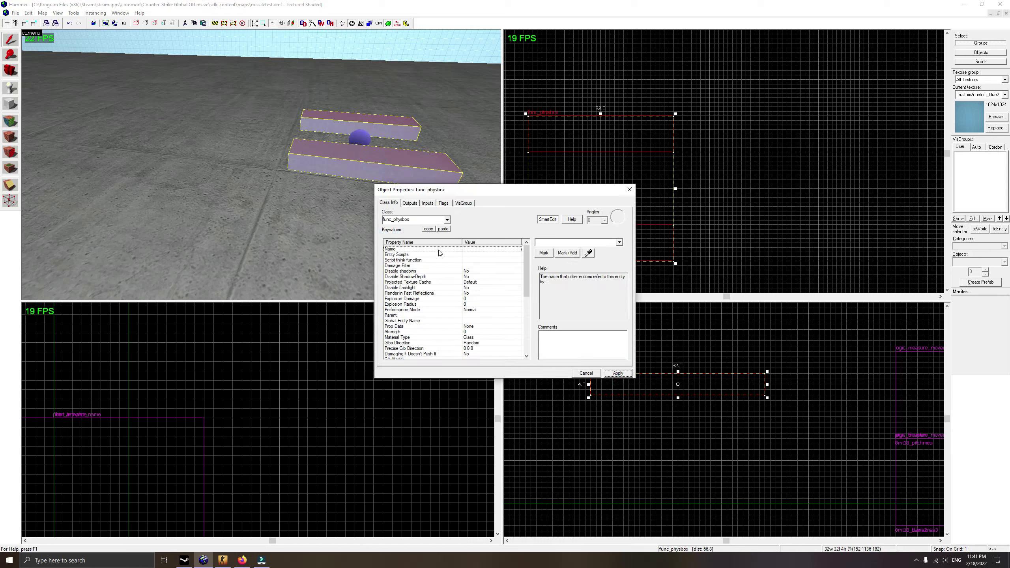
# Name the func_physbox entity solo2 and apply the name.
pyautogui.write('solo')
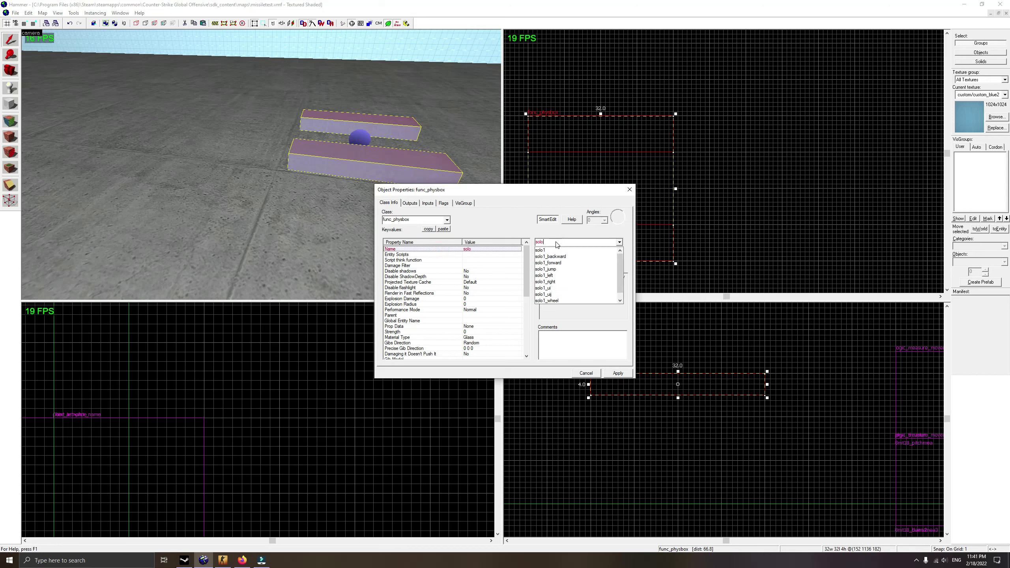
pyautogui.write('2')
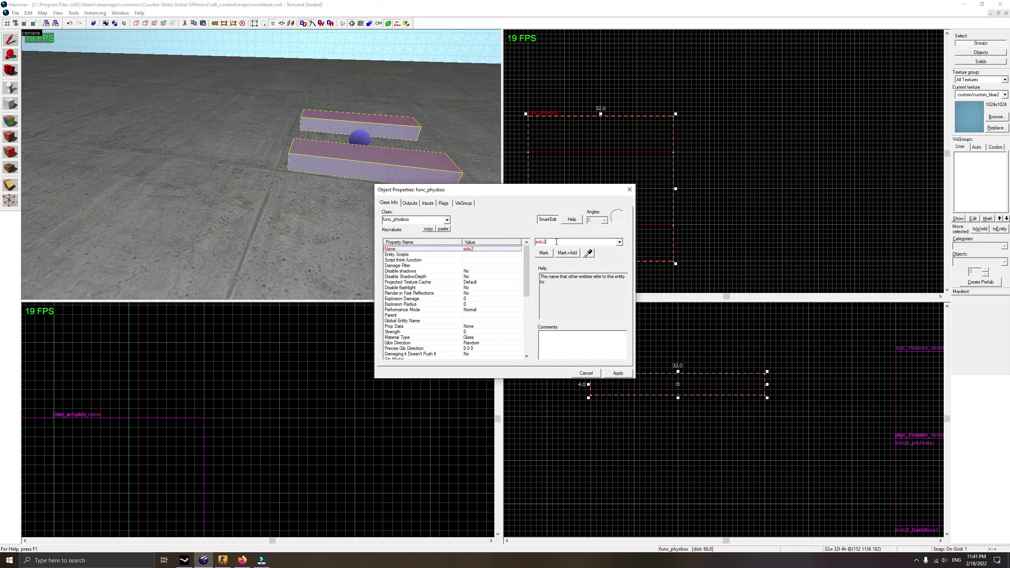
pyautogui.click(617, 373)
# Set the solo2 physbox's Material Type to Metal, apply it and close its properties.
pyautogui.scroll(-2, 422, 336)
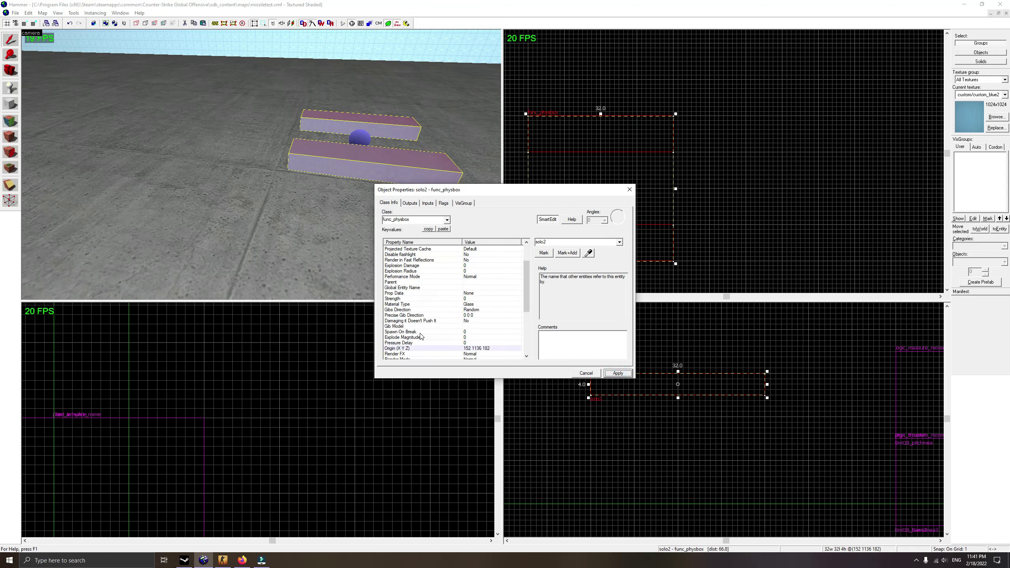
pyautogui.scroll(-1, 422, 337)
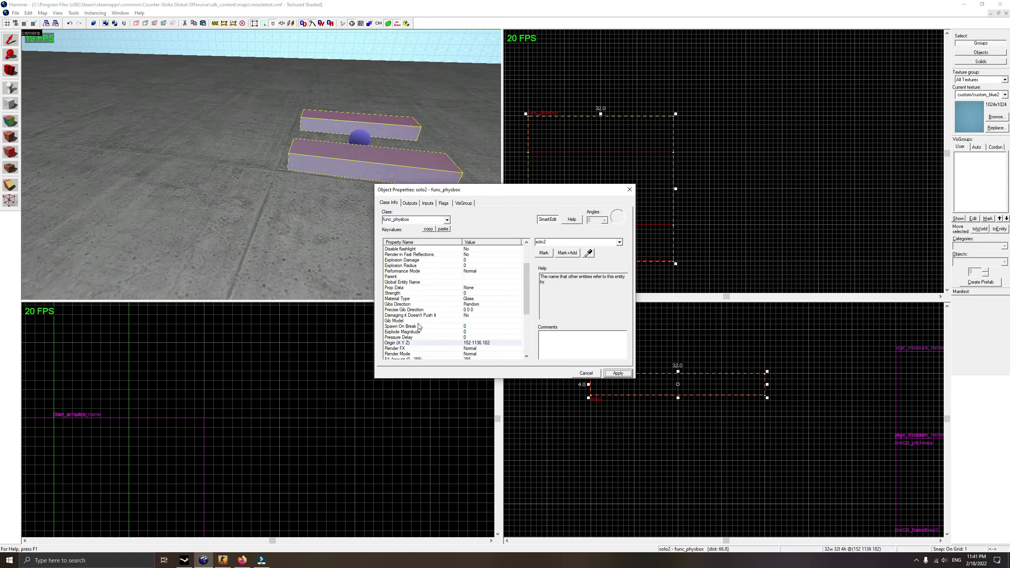
pyautogui.scroll(2, 419, 326)
pyautogui.click(427, 333)
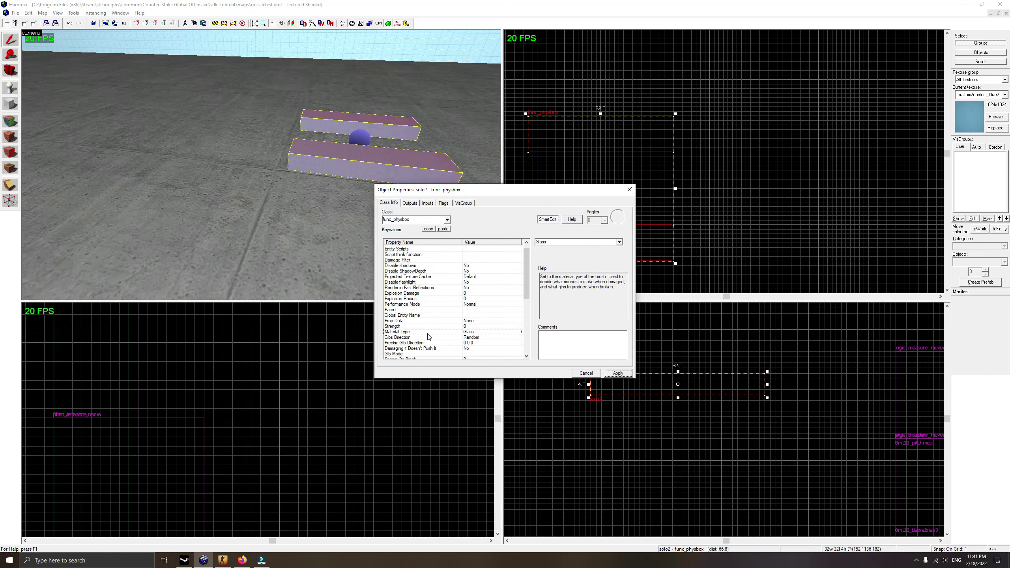
pyautogui.click(619, 242)
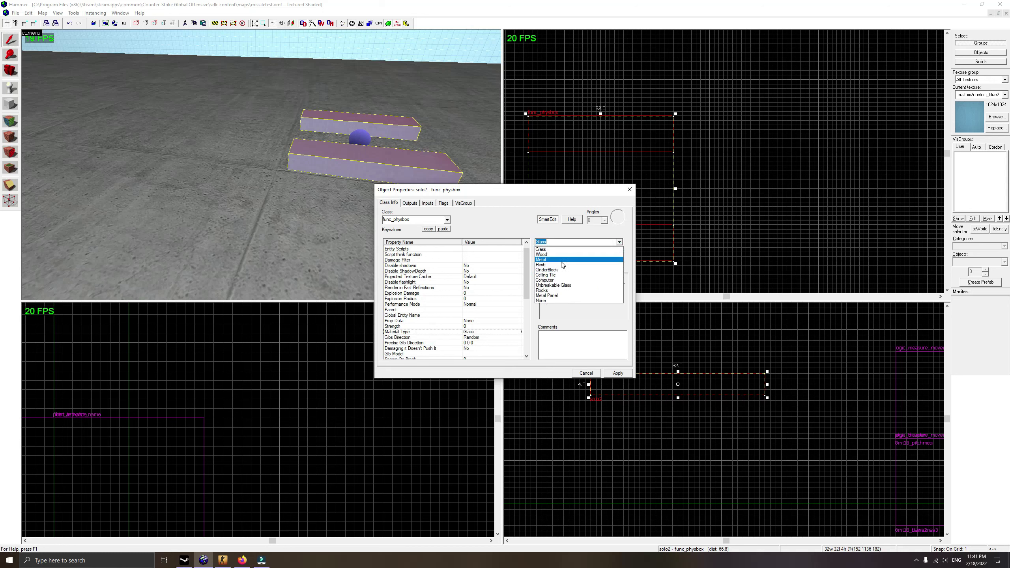
pyautogui.click(561, 260)
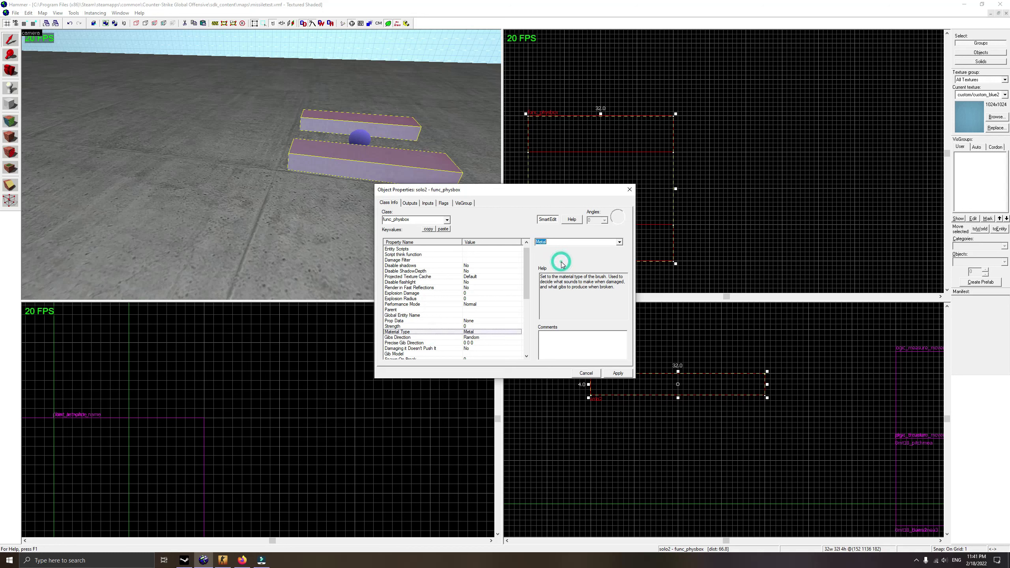
pyautogui.click(611, 374)
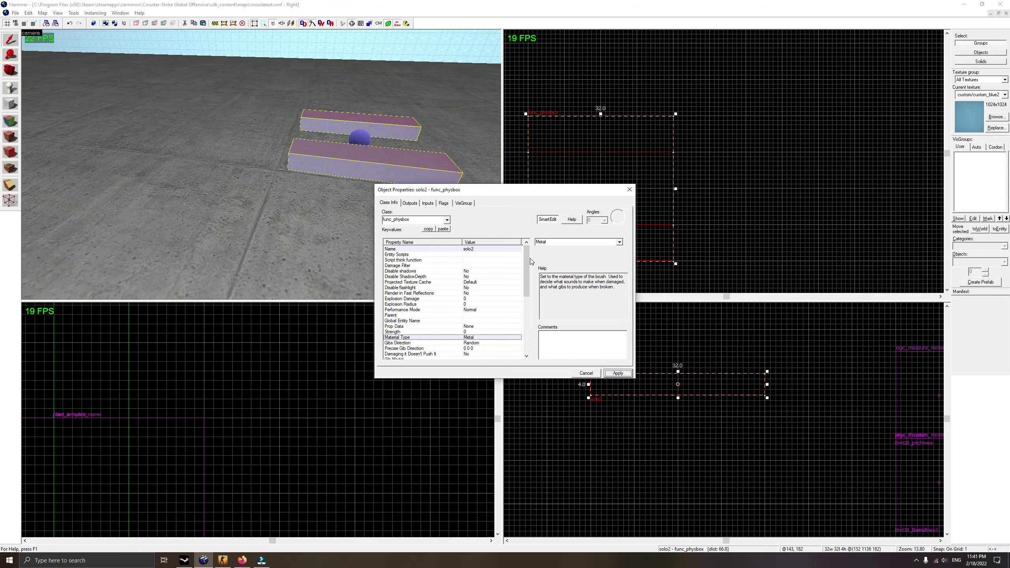
pyautogui.moveTo(527, 257)
pyautogui.mouseDown()
pyautogui.moveTo(528, 295)
pyautogui.moveTo(527, 257)
pyautogui.mouseUp()
pyautogui.click(629, 189)
# Raise the solo2 physbox by 2 units in the side view.
pyautogui.click(9, 67)
pyautogui.moveTo(261, 164); pyautogui.dragTo(211, 143)
pyautogui.click(15, 41)
pyautogui.scroll(-6, 645, 428)
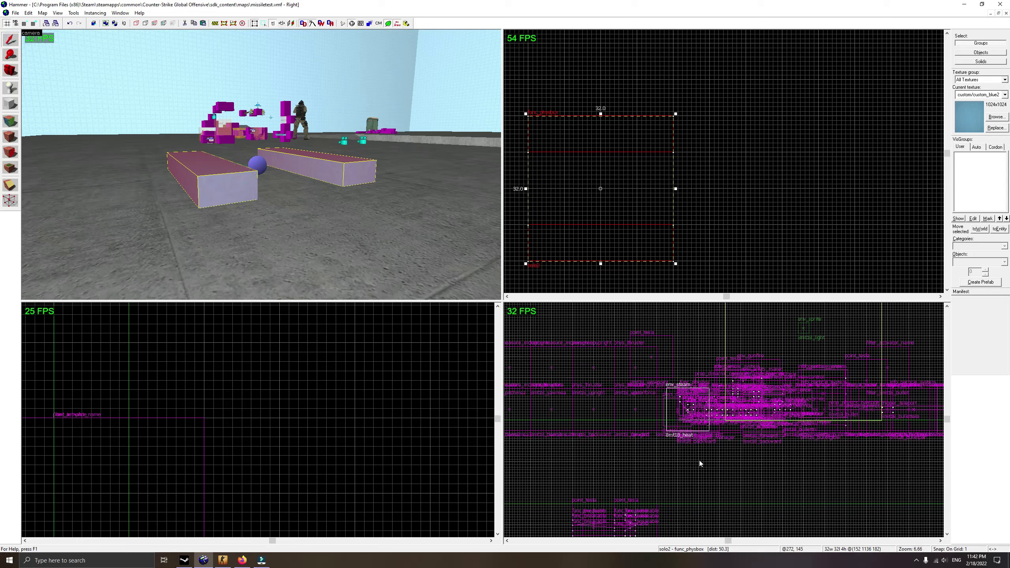
pyautogui.scroll(5, 585, 402)
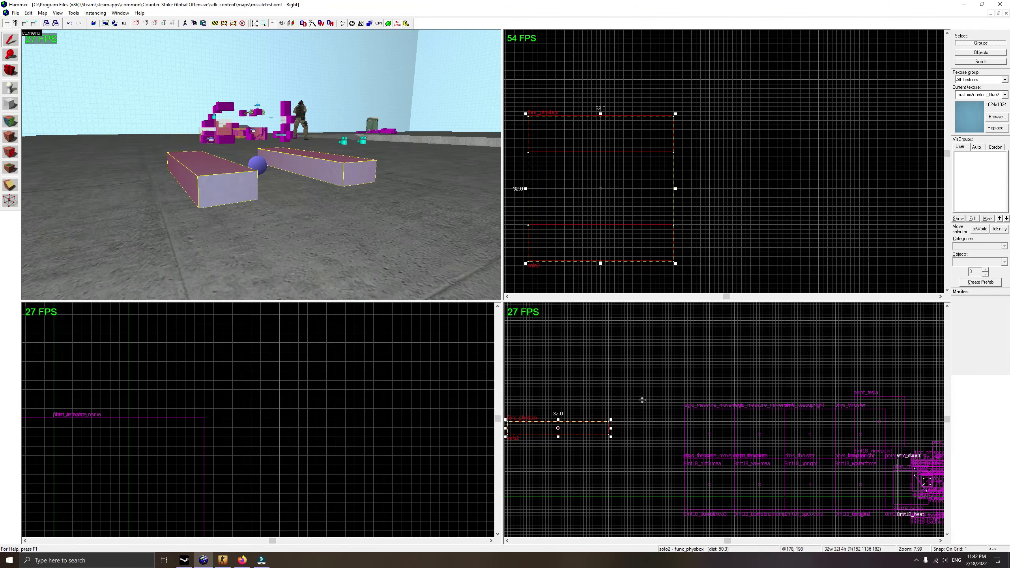
pyautogui.scroll(6, 605, 412)
pyautogui.moveTo(604, 410)
pyautogui.mouseDown()
pyautogui.moveTo(604, 382)
pyautogui.moveTo(604, 392)
pyautogui.mouseUp()
pyautogui.scroll(-3, 733, 393)
# Deselect the physbox and set the Block tool's primitive to a cylinder with 16 sides.
pyautogui.click(12, 77)
pyautogui.press('w')
pyautogui.moveTo(174, 108); pyautogui.dragTo(261, 164)
pyautogui.press('w')
pyautogui.press('w')
pyautogui.press('s')
pyautogui.press('z')
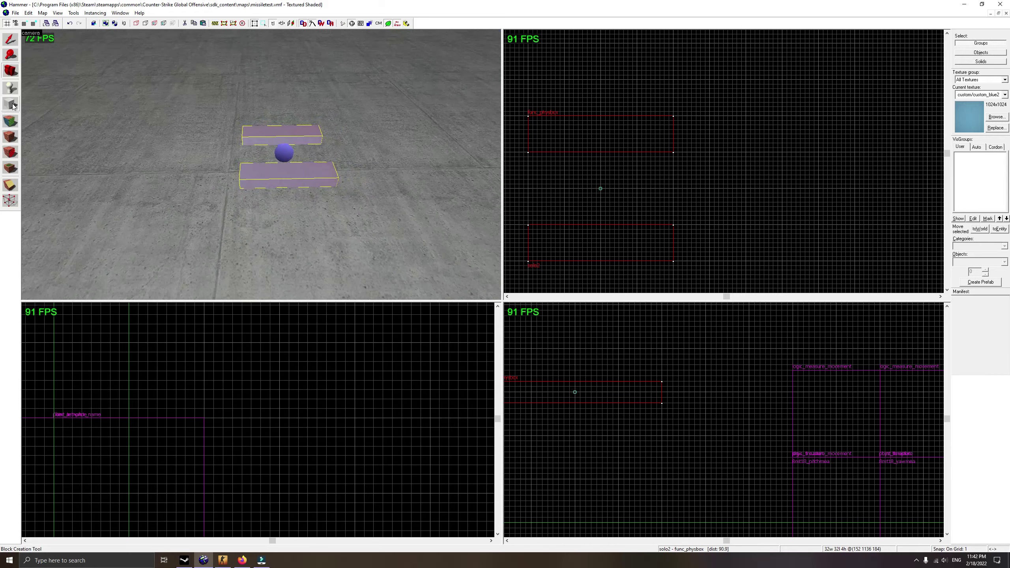
pyautogui.click(13, 105)
pyautogui.scroll(-4, 610, 186)
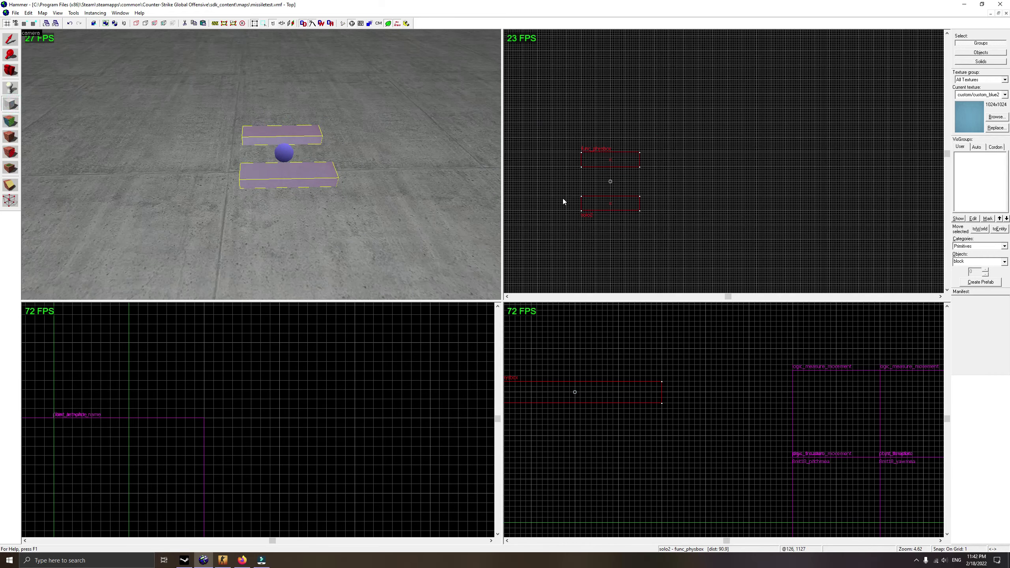
pyautogui.scroll(1, 570, 178)
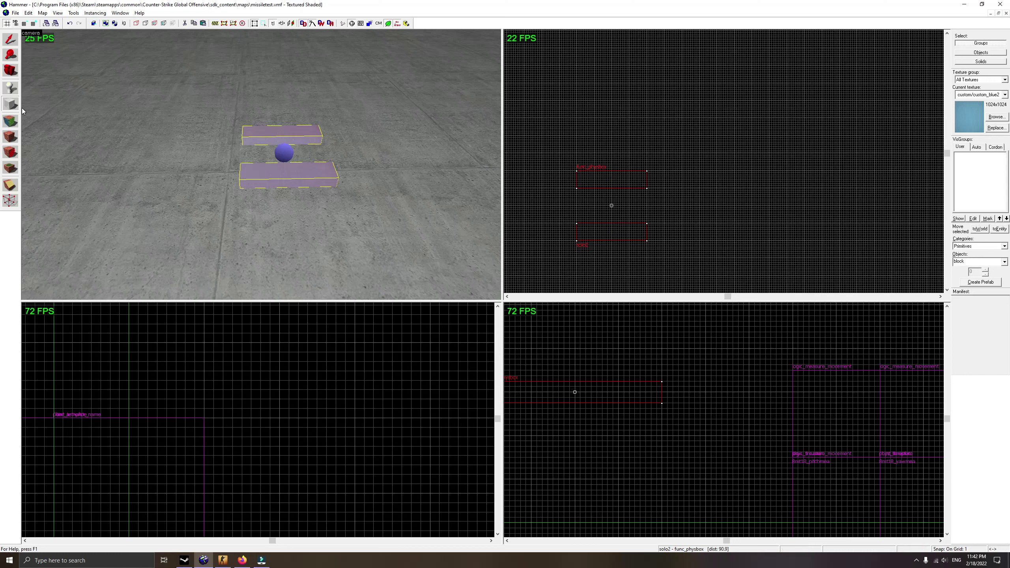
pyautogui.click(2, 40)
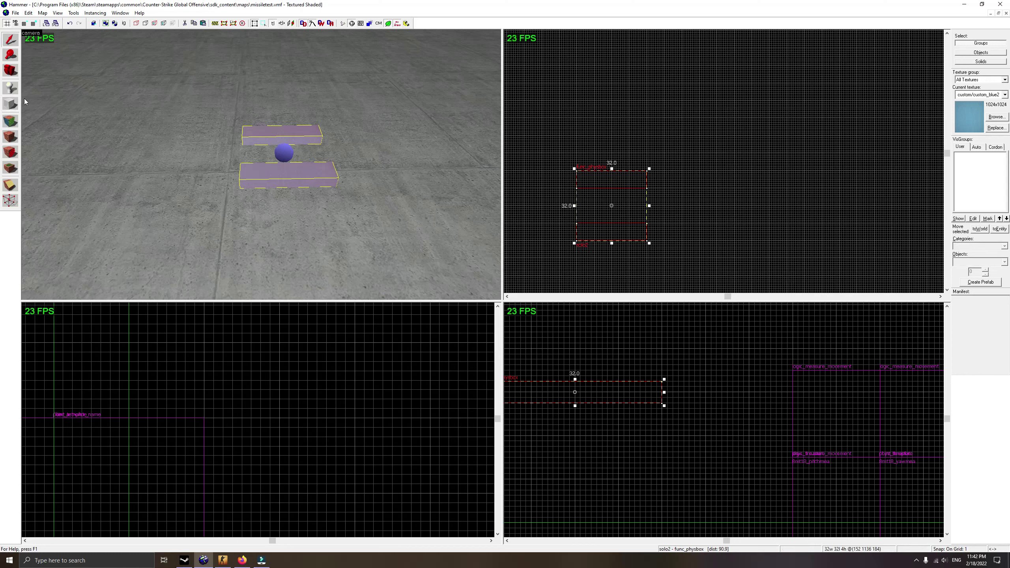
pyautogui.click(633, 135)
pyautogui.click(11, 104)
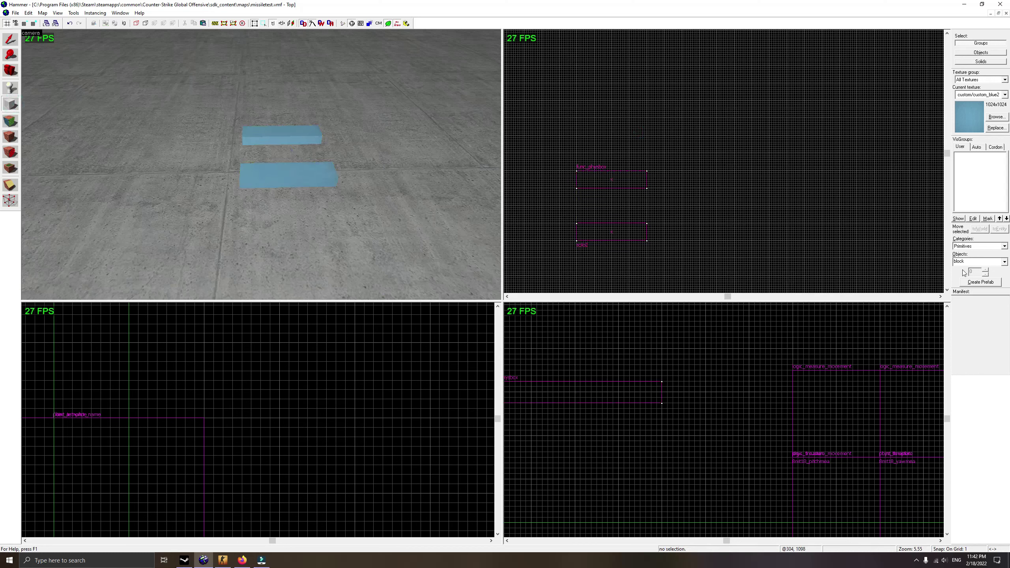
pyautogui.click(1004, 262)
pyautogui.click(977, 274)
# Create a cylinder 64 by 64 units and 4 units high, overlapping the physbox blocks in the top view.
pyautogui.scroll(-1, 672, 202)
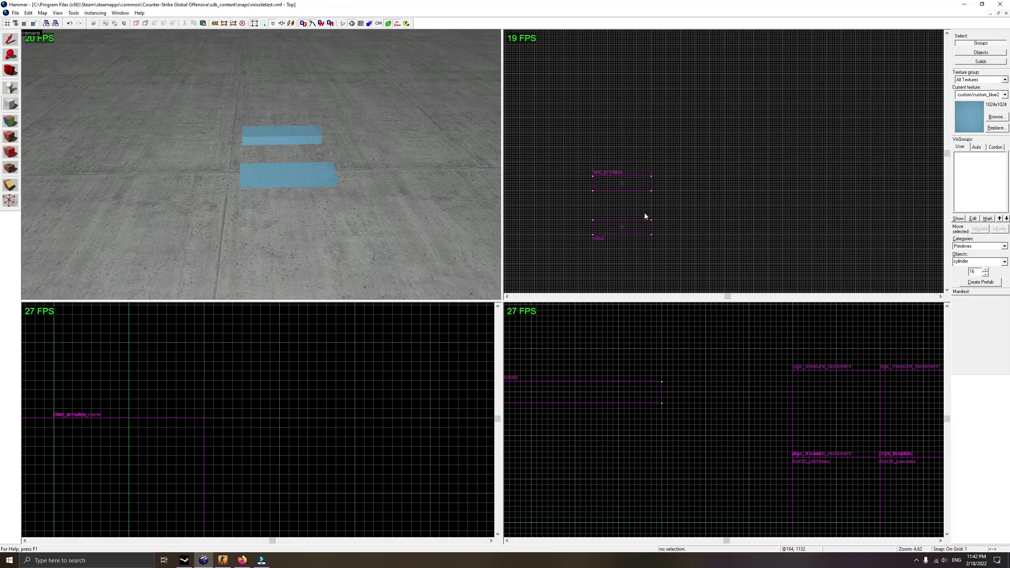
pyautogui.scroll(3, 604, 183)
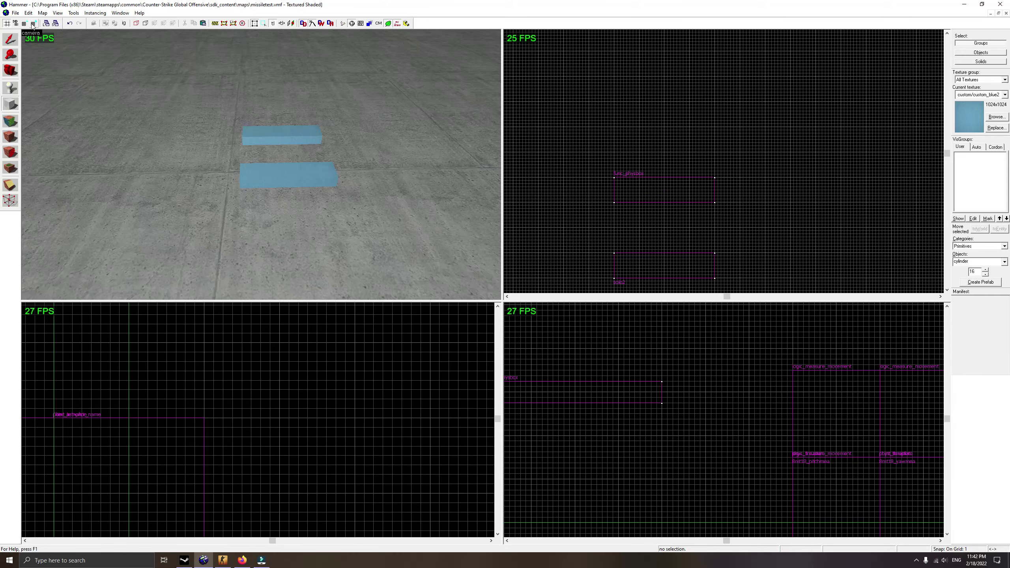
pyautogui.scroll(-4, 624, 191)
pyautogui.scroll(2, 591, 155)
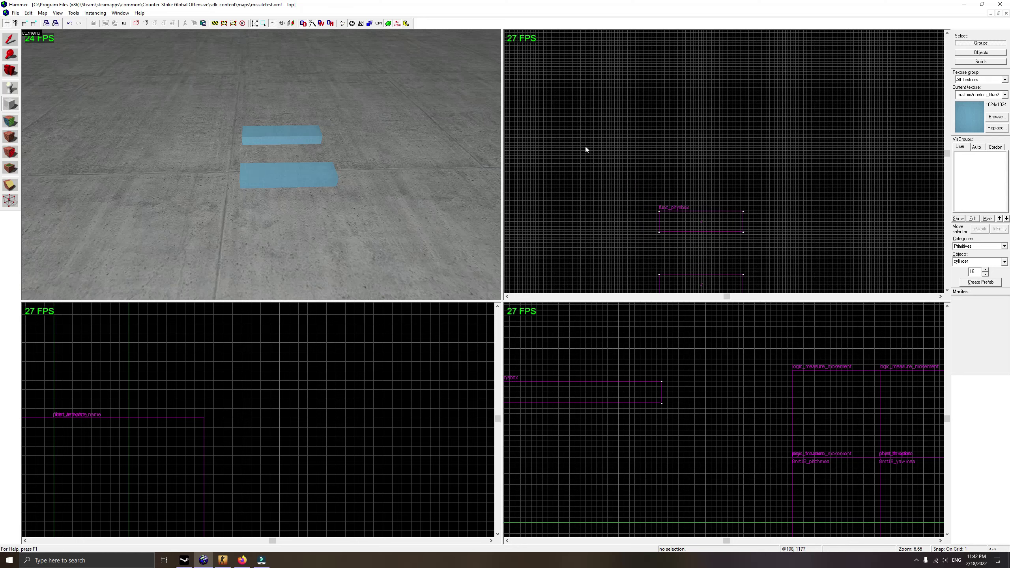
pyautogui.moveTo(574, 125); pyautogui.dragTo(718, 267)
pyautogui.scroll(-2, 656, 194)
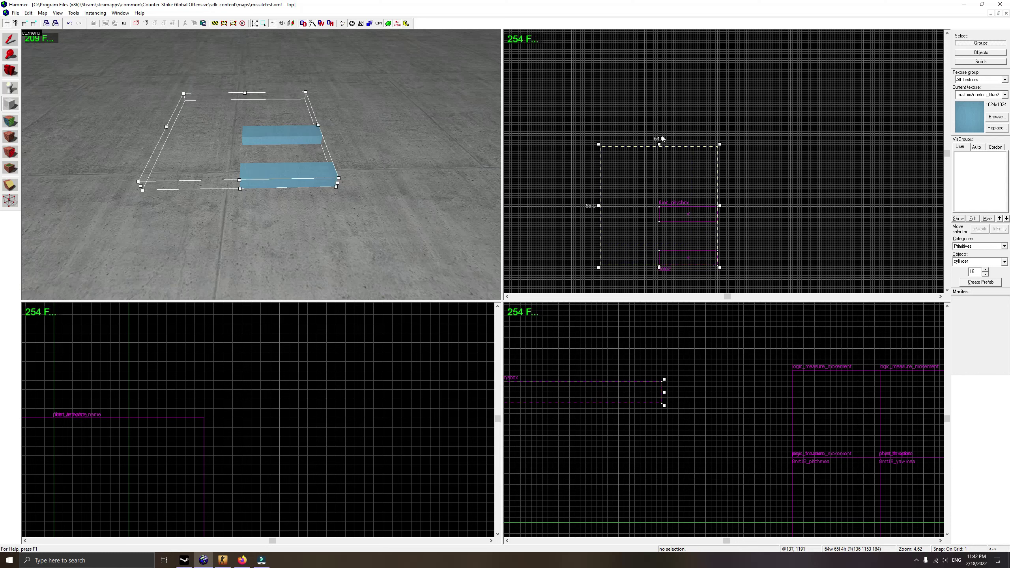
pyautogui.moveTo(659, 144); pyautogui.dragTo(659, 146)
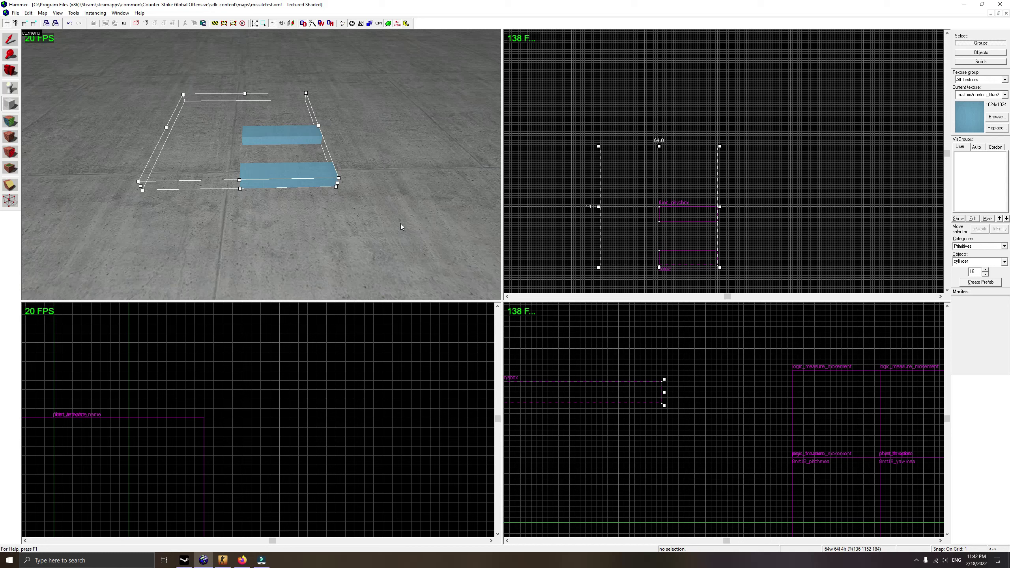
pyautogui.press('Return')
pyautogui.click(11, 40)
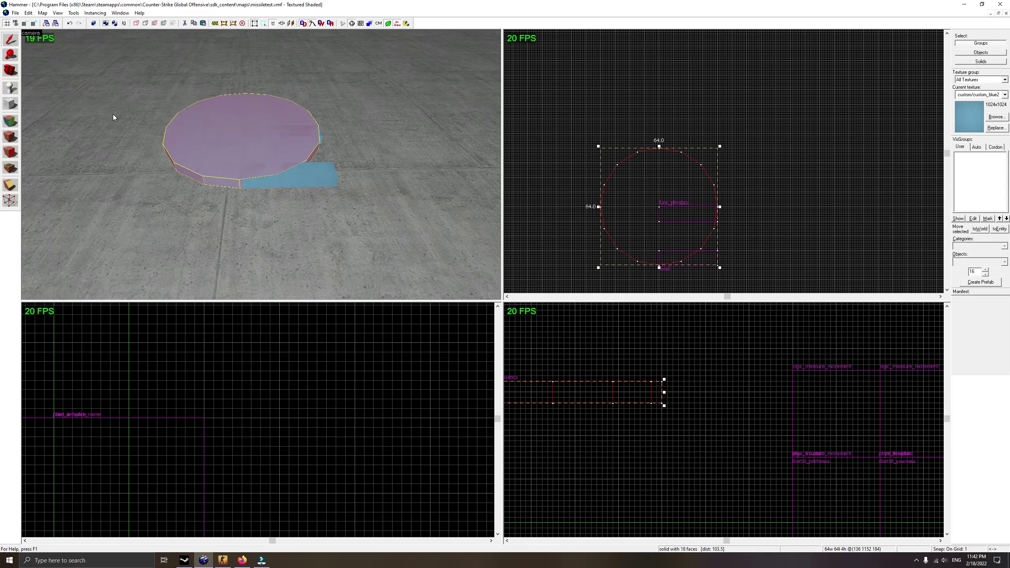
# Rotate the cylinder 90 degrees about X and centre it between the two solo2 blocks.
pyautogui.hotkey('ctrl', 'm')
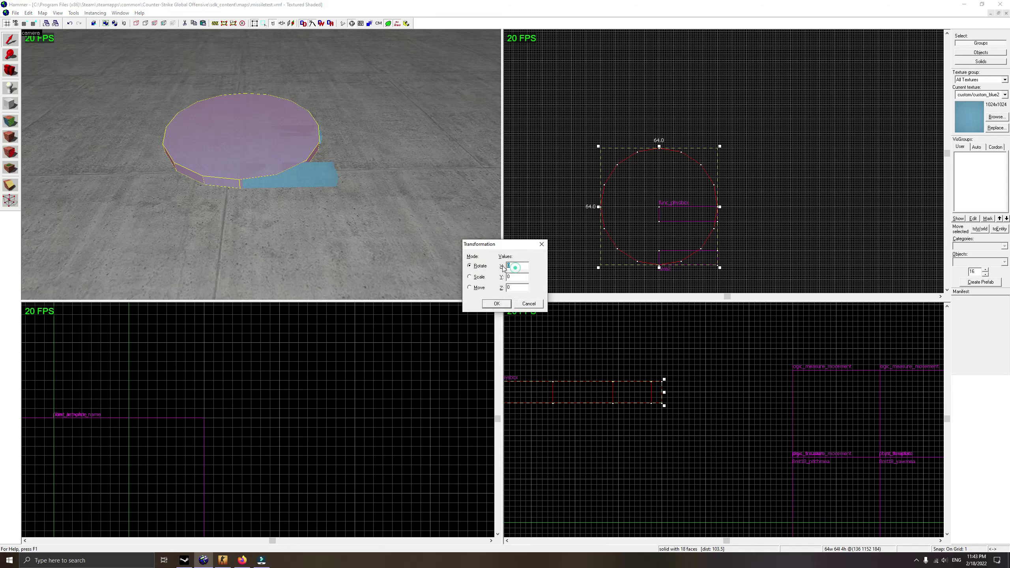
pyautogui.write('90')
pyautogui.press('Return')
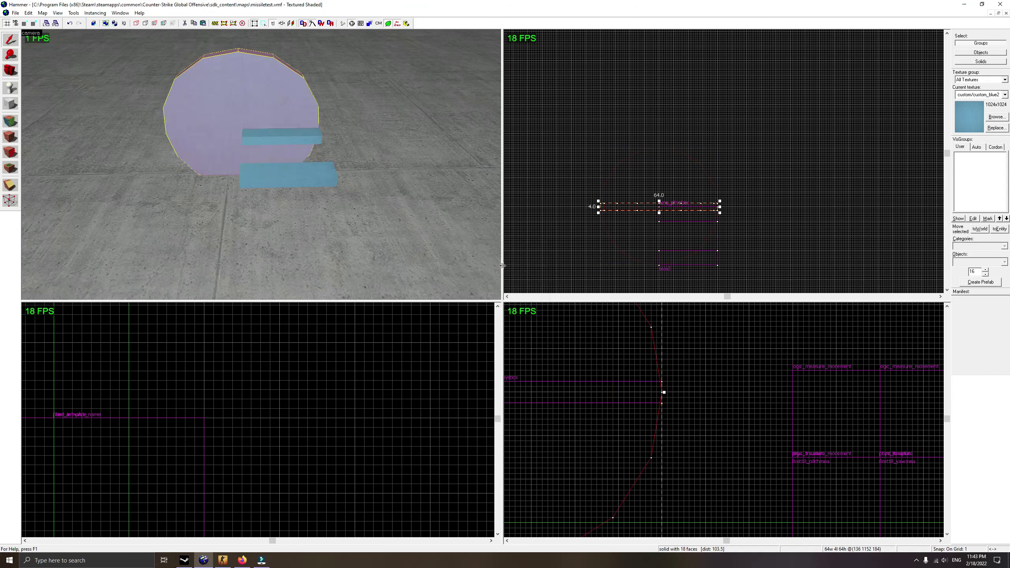
pyautogui.scroll(-1, 722, 161)
pyautogui.scroll(2, 721, 161)
pyautogui.moveTo(709, 168)
pyautogui.mouseDown()
pyautogui.moveTo(736, 214)
pyautogui.moveTo(753, 210)
pyautogui.mouseUp()
pyautogui.scroll(2, 653, 419)
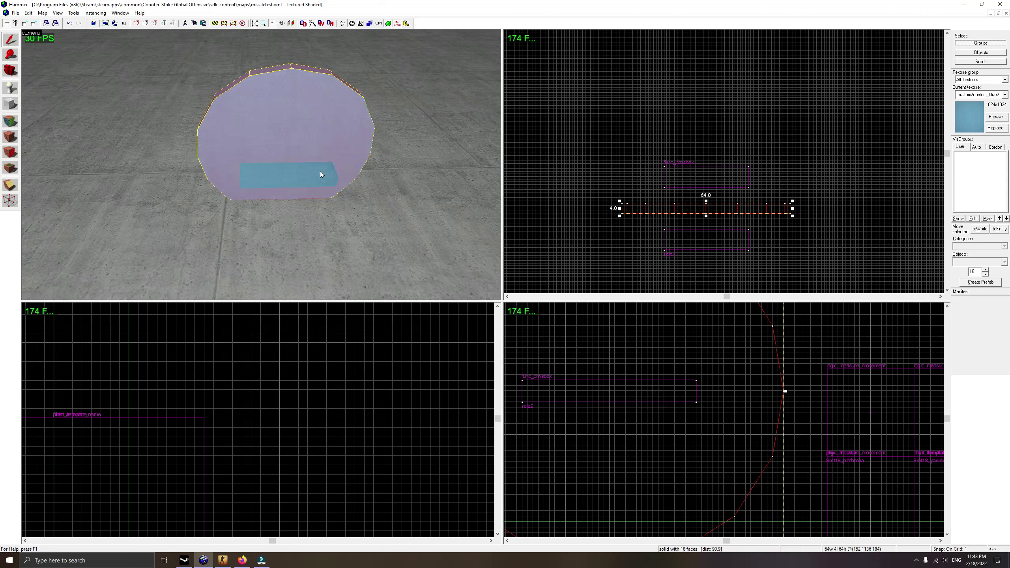
# Scale the upright cylinder down to 16 units in diameter and make it 2 units thick.
pyautogui.hotkey('ctrl', 'm')
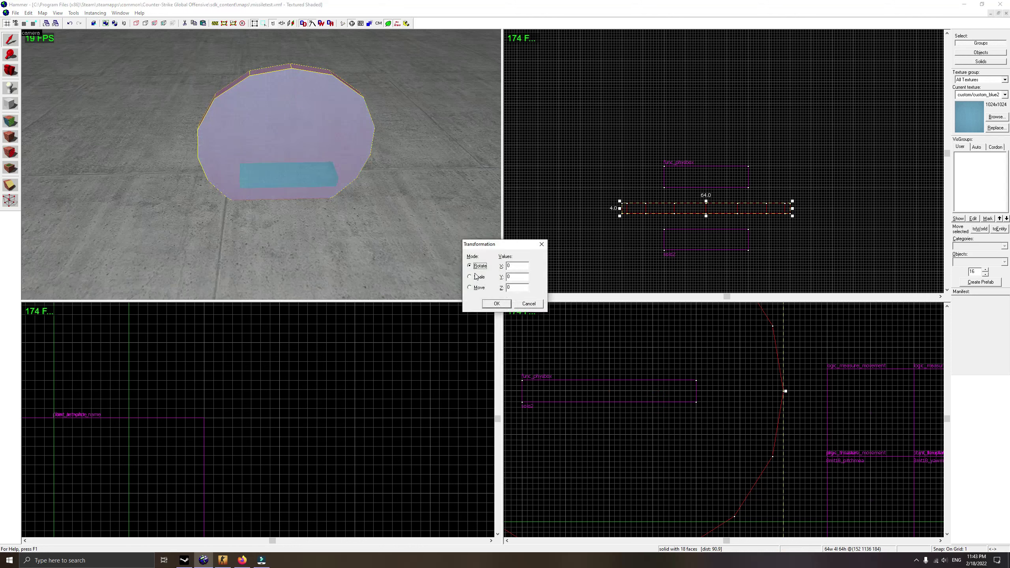
pyautogui.click(523, 265)
pyautogui.click(503, 305)
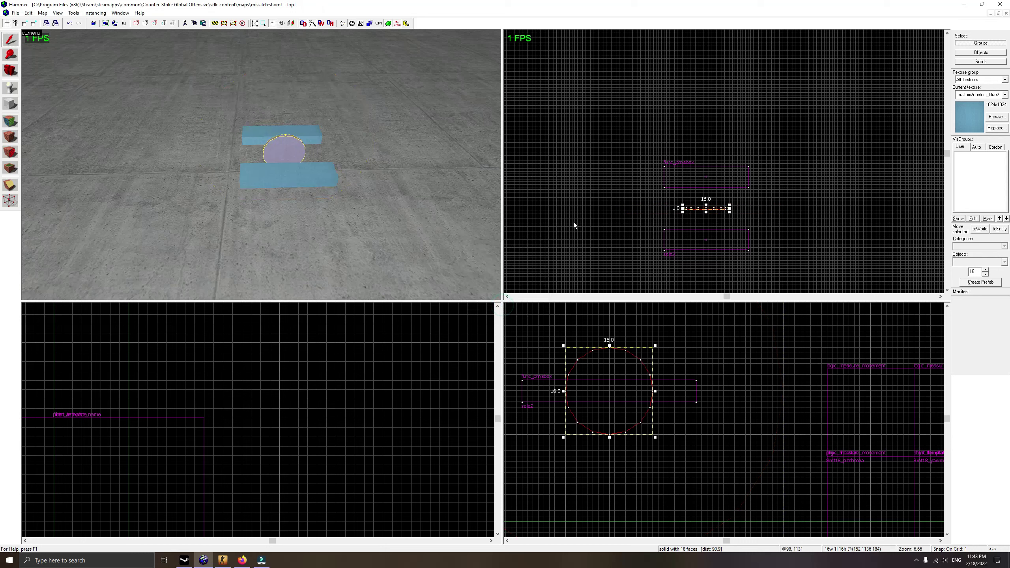
pyautogui.scroll(10, 699, 250)
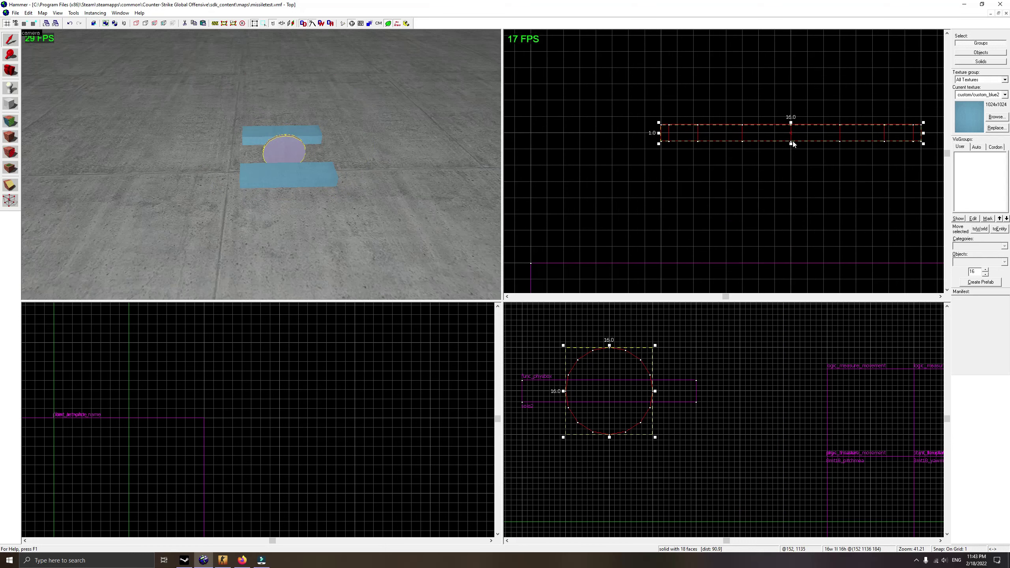
pyautogui.moveTo(791, 144); pyautogui.dragTo(791, 115)
# Select the wheel of the existing solo1 vehicle to check its dimensions.
pyautogui.click(10, 70)
pyautogui.moveTo(261, 165); pyautogui.dragTo(261, 164)
pyautogui.press('w')
pyautogui.press('s')
pyautogui.click(19, 37)
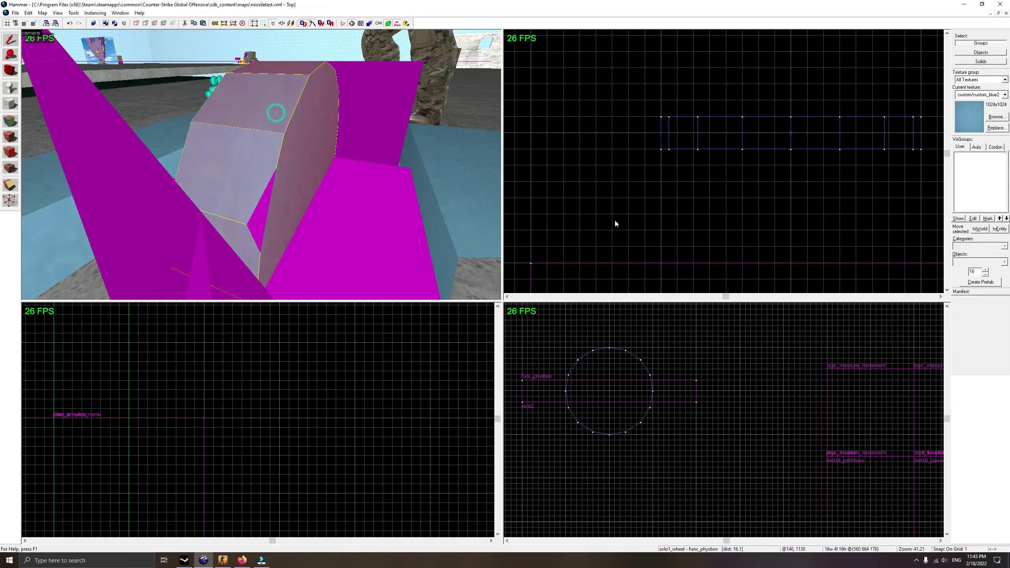
pyautogui.scroll(-6, 632, 216)
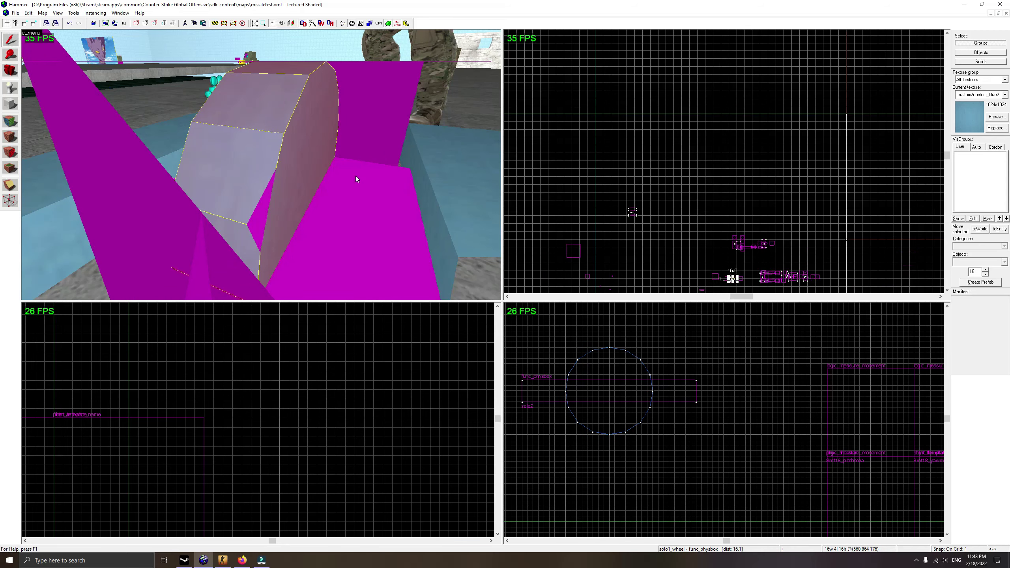
# Return to the new cylinder between the solo2 blocks and widen it to 4 units thick.
pyautogui.click(11, 68)
pyautogui.press('z')
pyautogui.press('w')
pyautogui.press('z')
pyautogui.click(10, 38)
pyautogui.click(237, 154)
pyautogui.scroll(10, 647, 218)
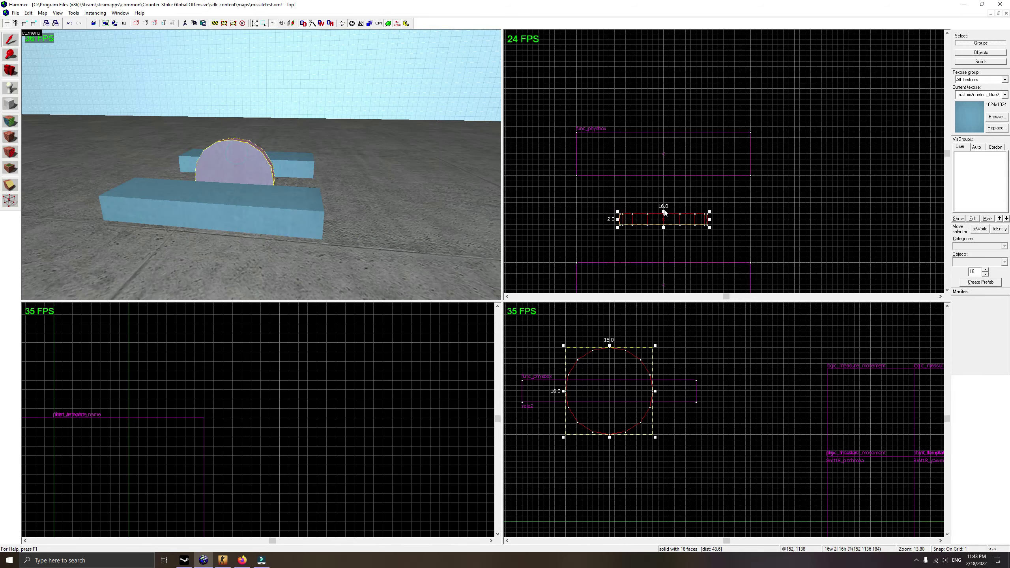
pyautogui.moveTo(663, 211); pyautogui.dragTo(658, 234)
# Tie the cylinder to an entity of class func_physbox.
pyautogui.click(11, 69)
pyautogui.click(12, 40)
pyautogui.hotkey('ctrl', 't')
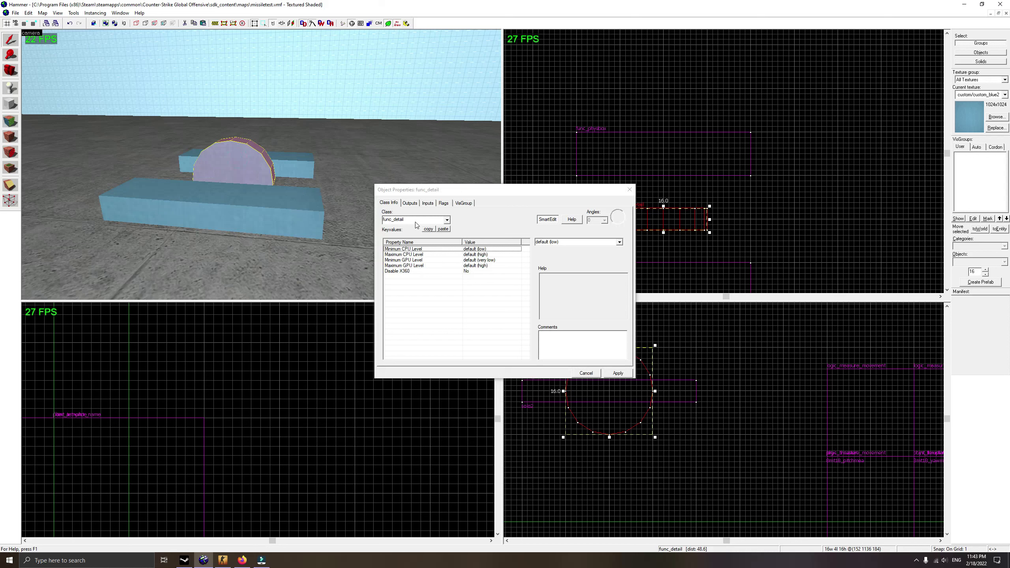
pyautogui.doubleClick(396, 220)
pyautogui.write('func_phy')
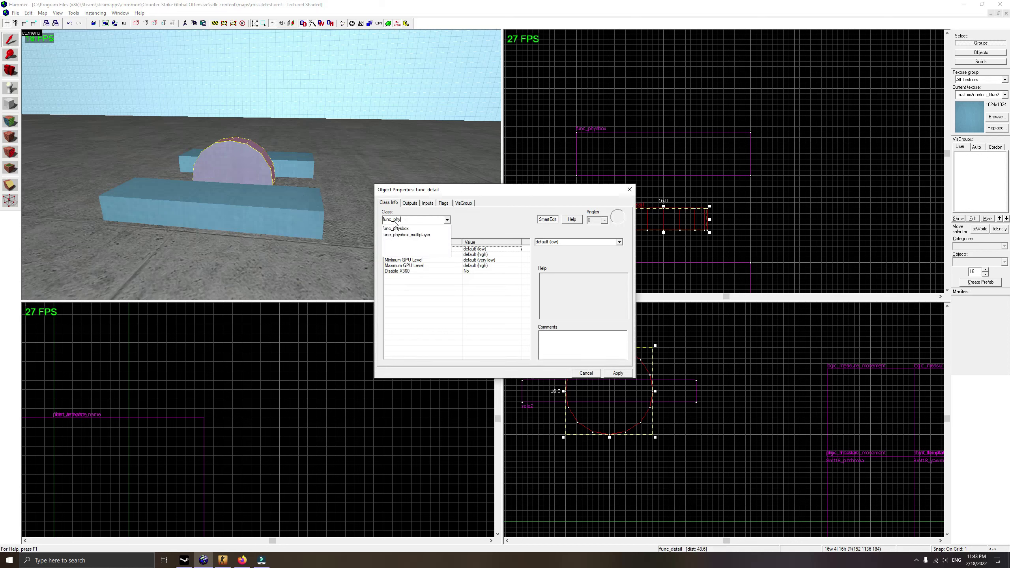
pyautogui.click(396, 228)
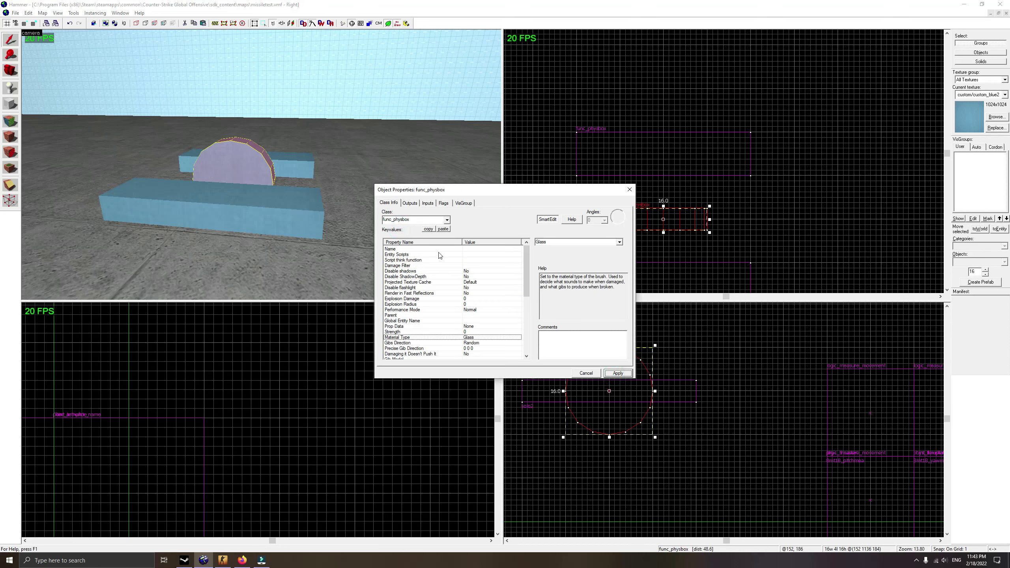
# Name the cylinder's physbox entity solo2_wheel and apply the name.
pyautogui.click(433, 248)
pyautogui.click(588, 253)
pyautogui.click(314, 221)
pyautogui.click(563, 242)
pyautogui.click(563, 244)
pyautogui.write('_')
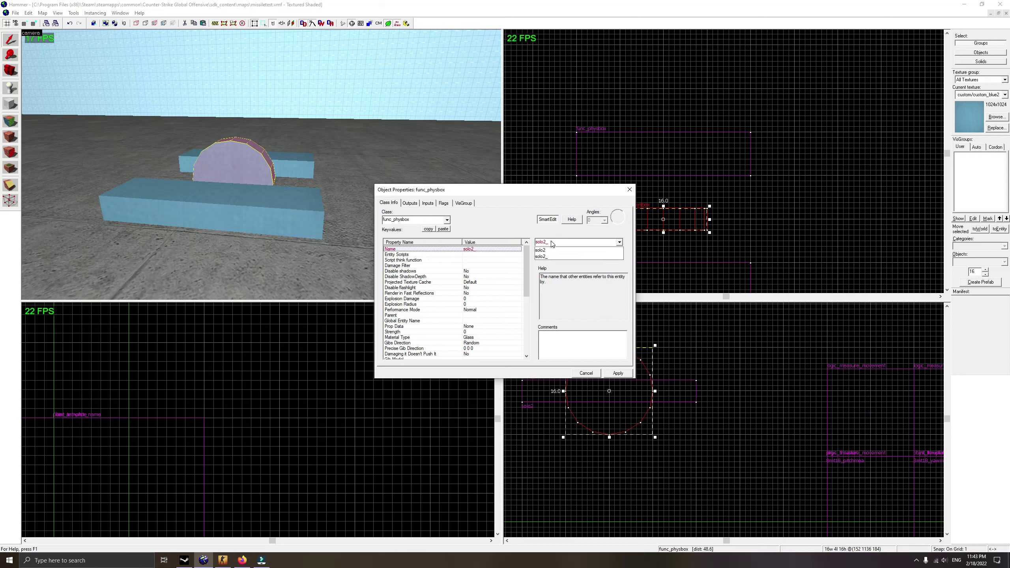
pyautogui.write('wheel')
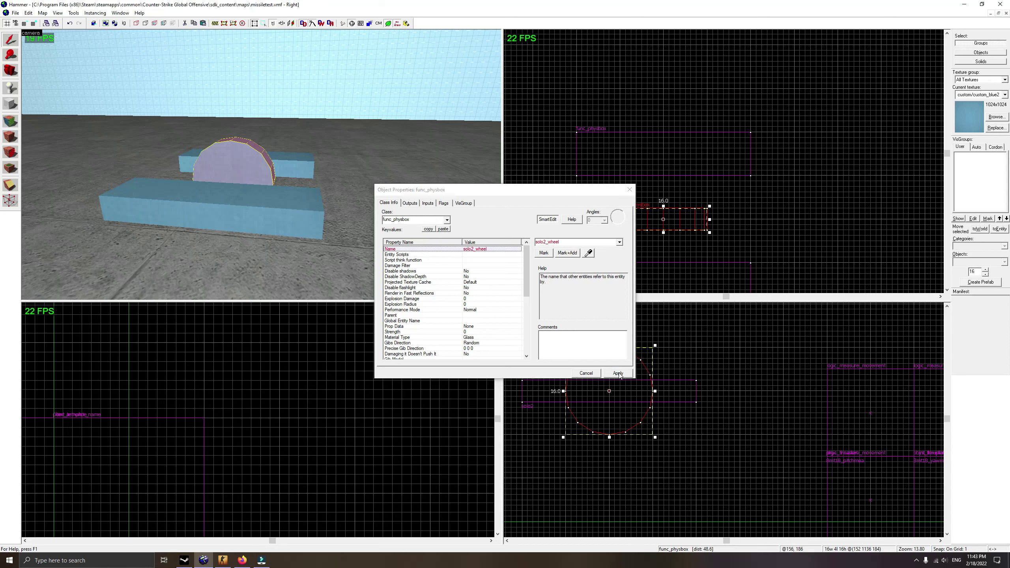
pyautogui.click(618, 373)
# Set the solo2_wheel physbox's Mass Scale to 0.6, apply it and close its properties.
pyautogui.click(463, 316)
pyautogui.scroll(-2, 463, 314)
pyautogui.click(413, 326)
pyautogui.scroll(-4, 414, 336)
pyautogui.click(412, 342)
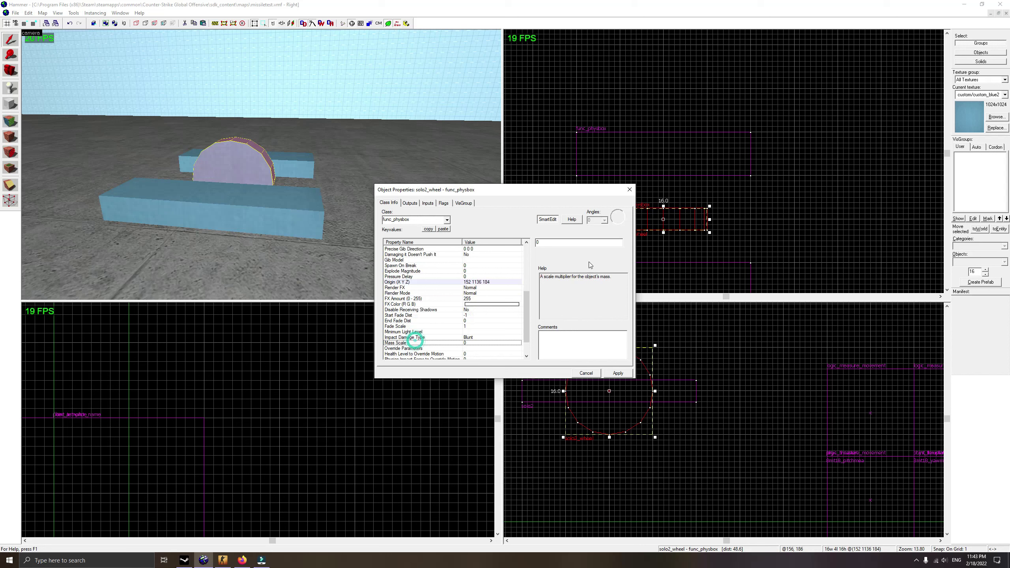
pyautogui.click(556, 243)
pyautogui.write('.6')
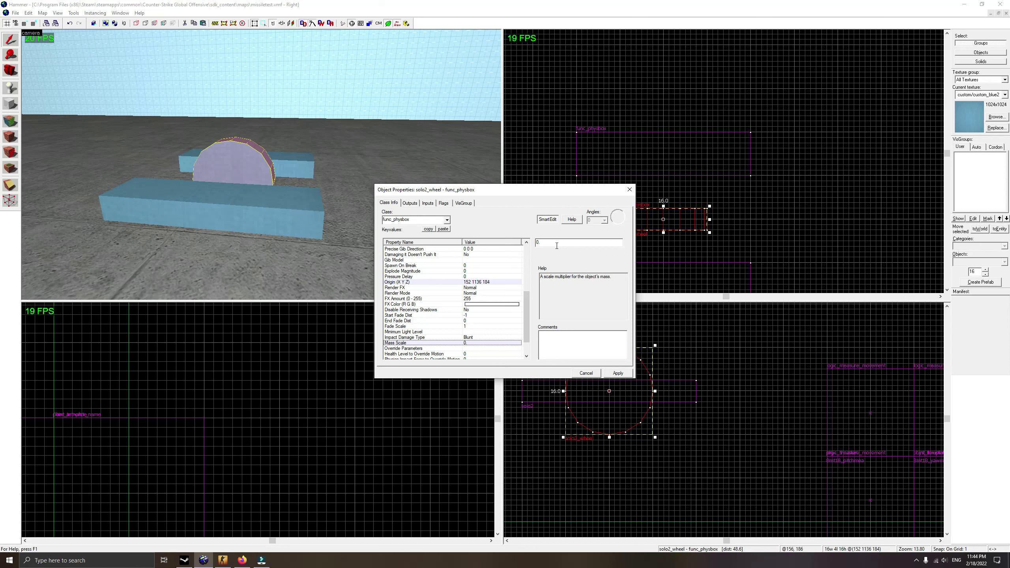
pyautogui.click(617, 373)
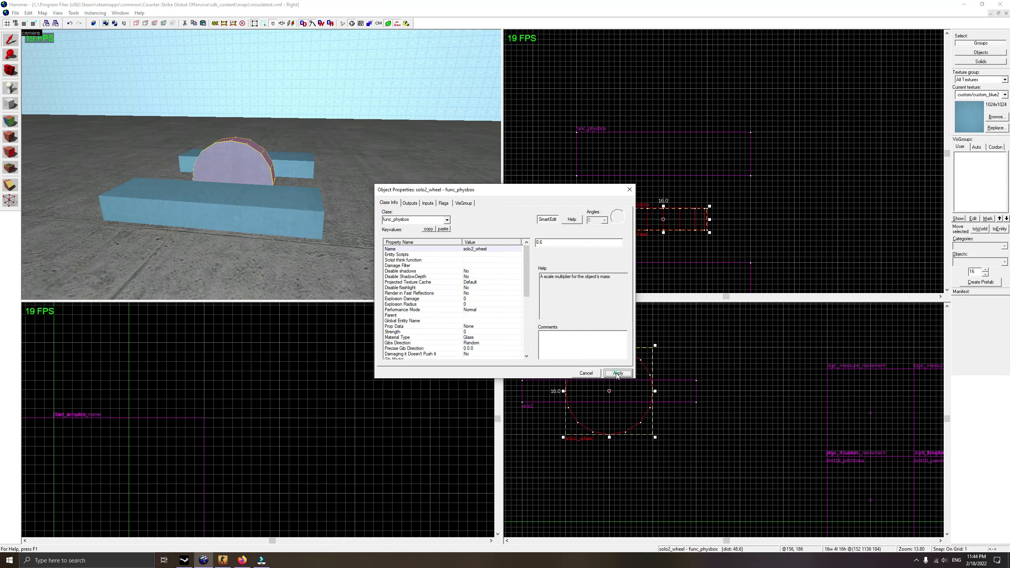
pyautogui.click(629, 190)
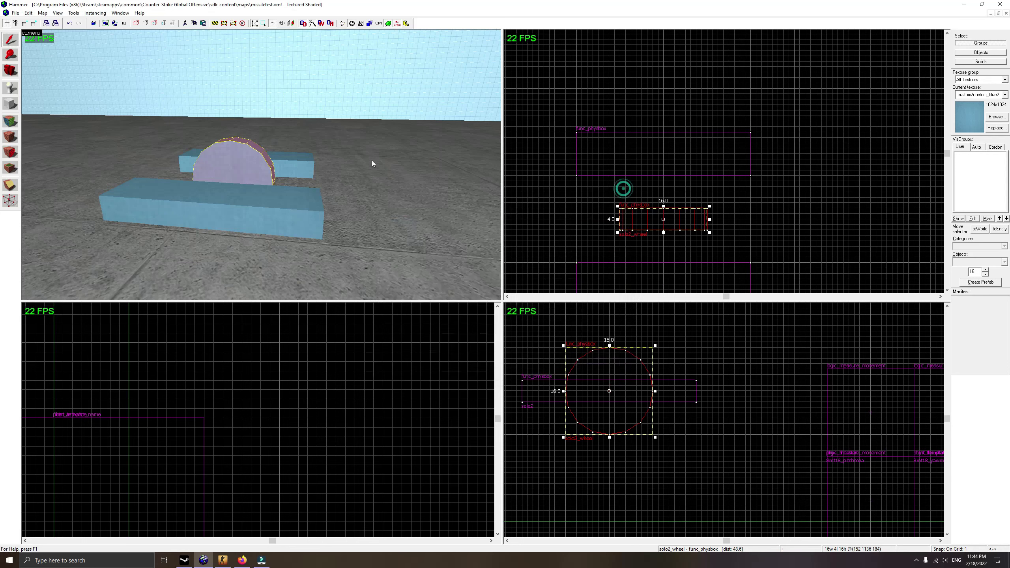
# Lower the solo2_wheel physbox by 8 units in the side view.
pyautogui.click(10, 70)
pyautogui.moveTo(261, 164); pyautogui.dragTo(261, 165)
pyautogui.click(9, 40)
pyautogui.click(161, 129)
pyautogui.click(195, 130)
pyautogui.scroll(-6, 625, 414)
pyautogui.scroll(7, 621, 447)
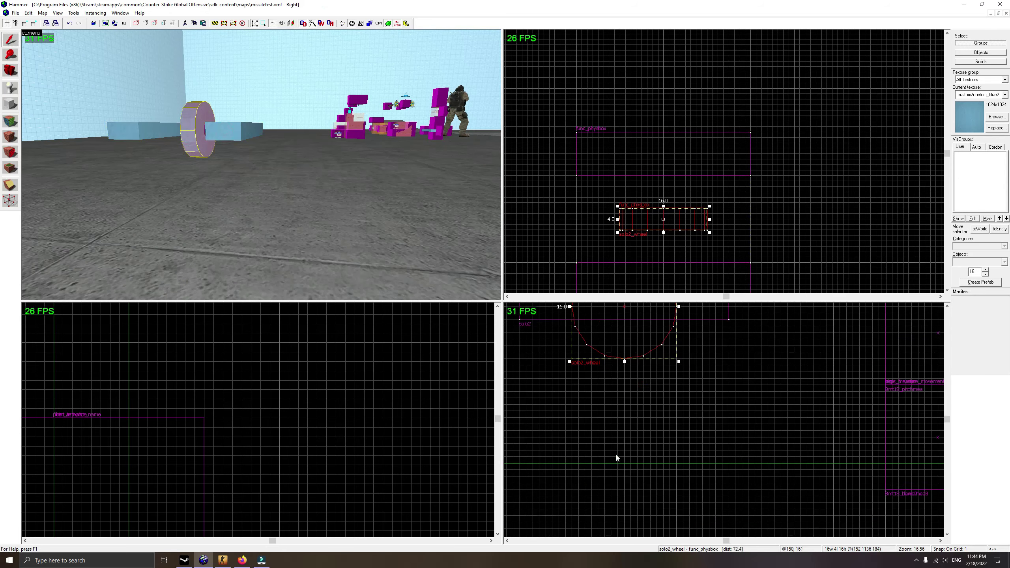
pyautogui.moveTo(635, 341); pyautogui.dragTo(632, 395)
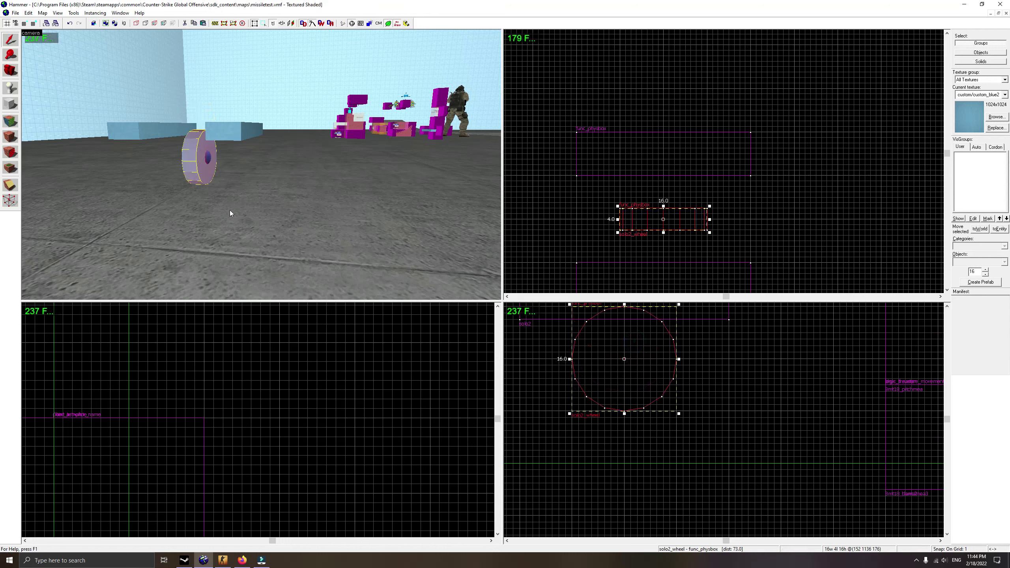
# Lower the solo2 body physbox by 8 units in the side view so it is centred on the wheel.
pyautogui.click(238, 135)
pyautogui.moveTo(651, 355); pyautogui.dragTo(647, 390)
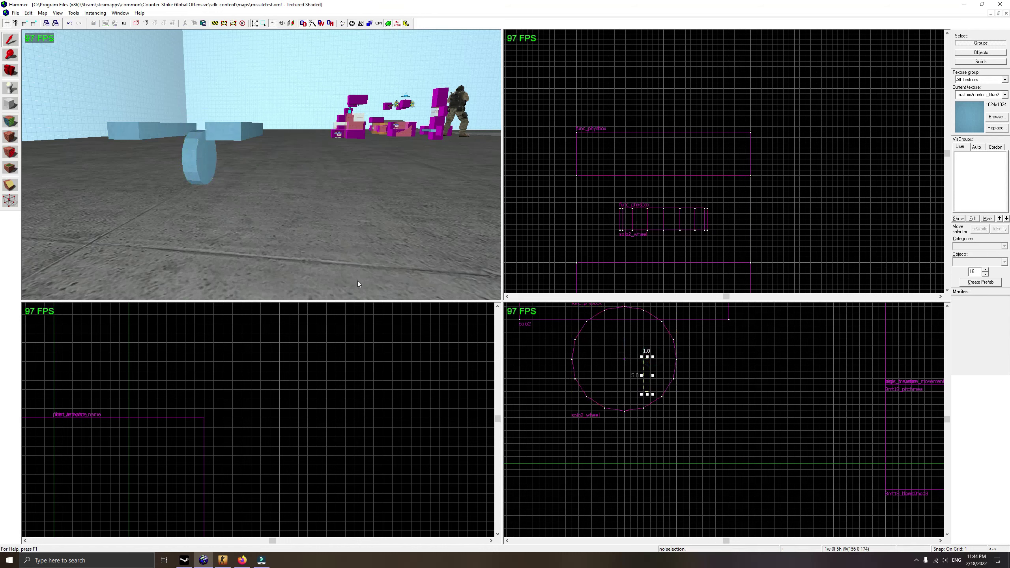
pyautogui.click(251, 133)
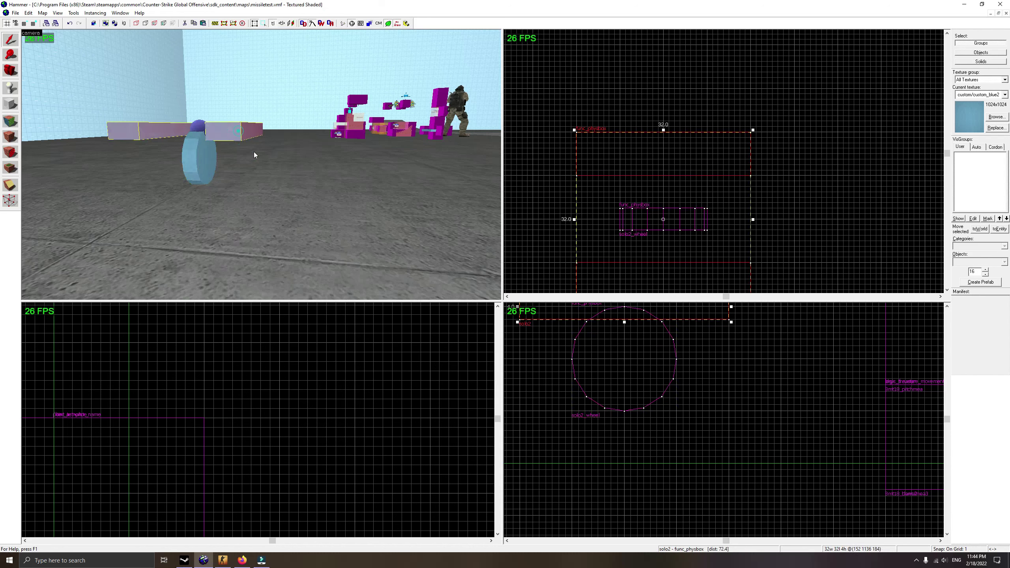
pyautogui.moveTo(625, 314); pyautogui.dragTo(627, 354)
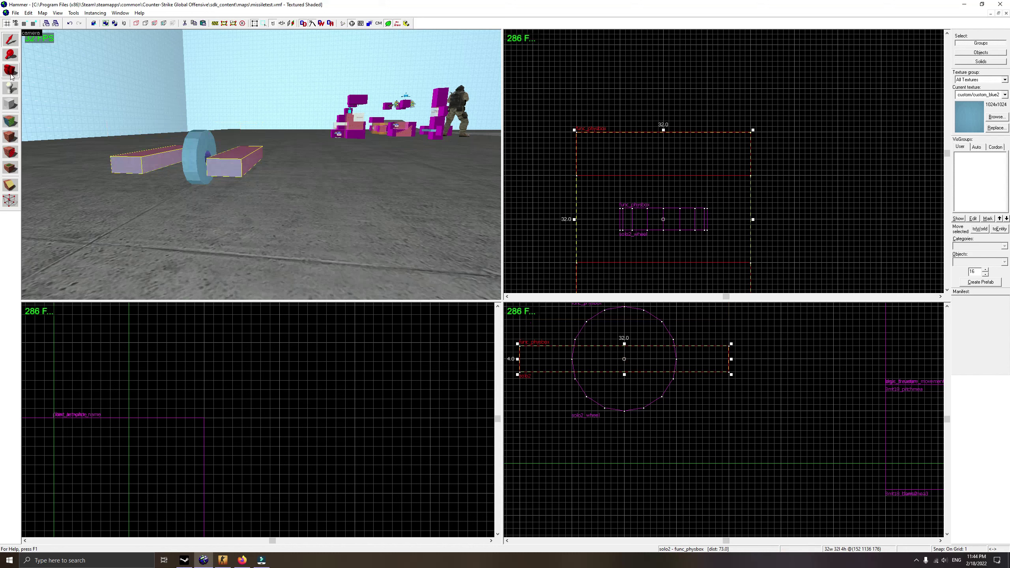
# Place a phys_hinge entity in the 3D view next to the vehicle.
pyautogui.click(11, 88)
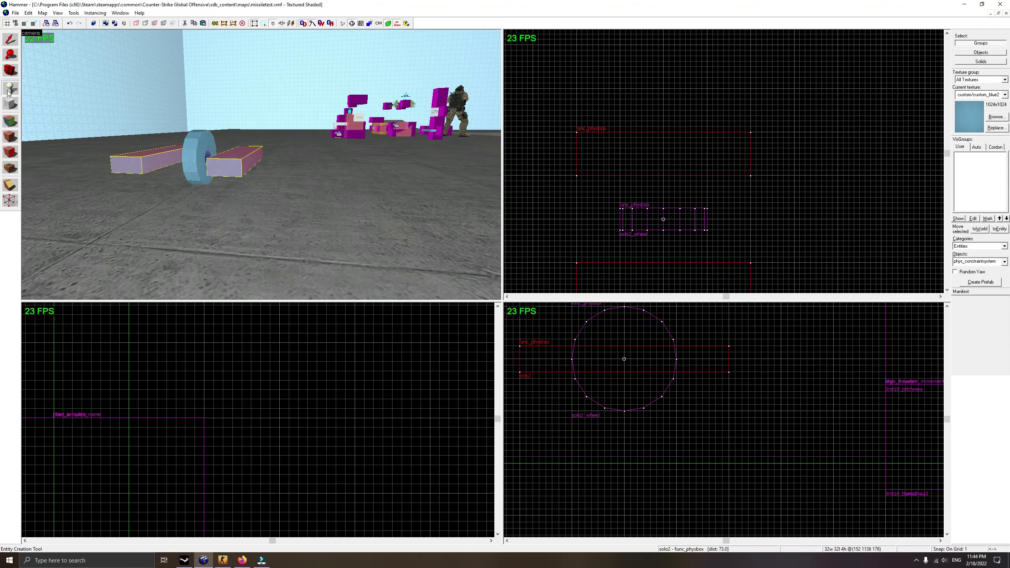
pyautogui.click(980, 264)
pyautogui.write('ph')
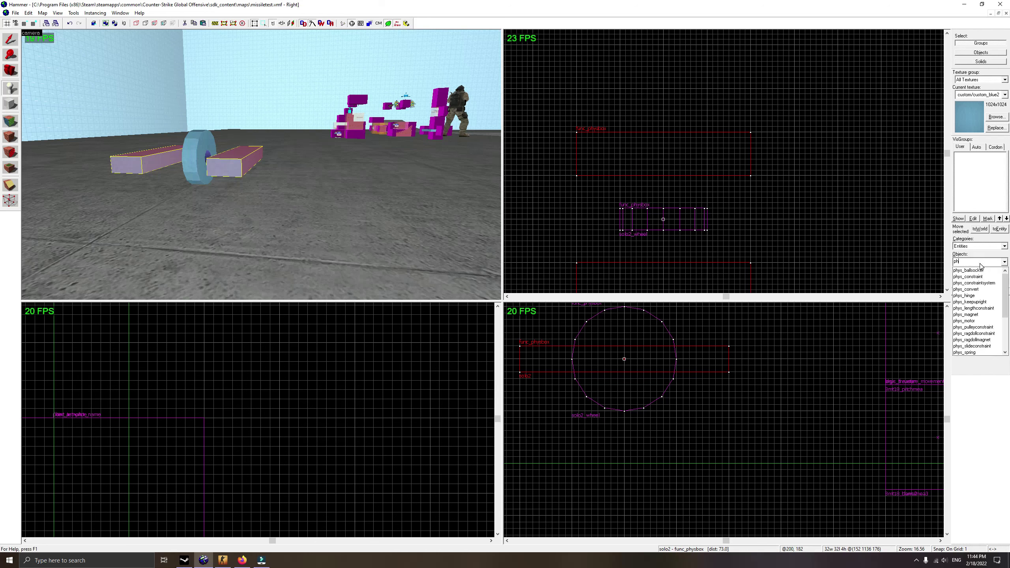
pyautogui.write('ys_hing')
pyautogui.click(970, 270)
pyautogui.click(289, 229)
pyautogui.click(9, 44)
pyautogui.scroll(-2, 626, 158)
pyautogui.scroll(-1, 608, 215)
pyautogui.moveTo(624, 280); pyautogui.dragTo(656, 194)
pyautogui.scroll(2, 643, 418)
pyautogui.moveTo(640, 406); pyautogui.dragTo(639, 342)
pyautogui.scroll(14, 657, 216)
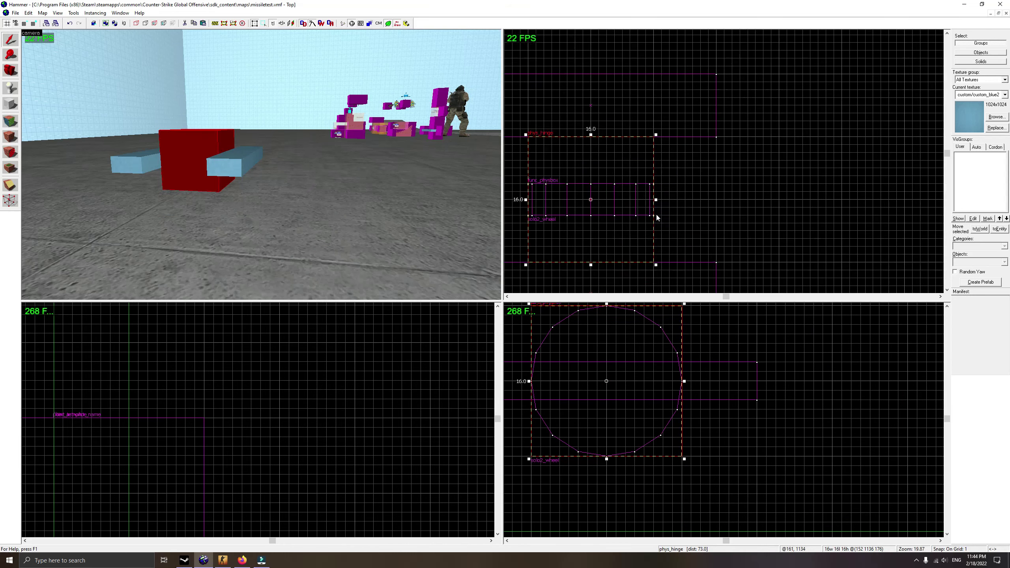
pyautogui.scroll(-7, 710, 160)
pyautogui.moveTo(699, 123); pyautogui.dragTo(699, 232)
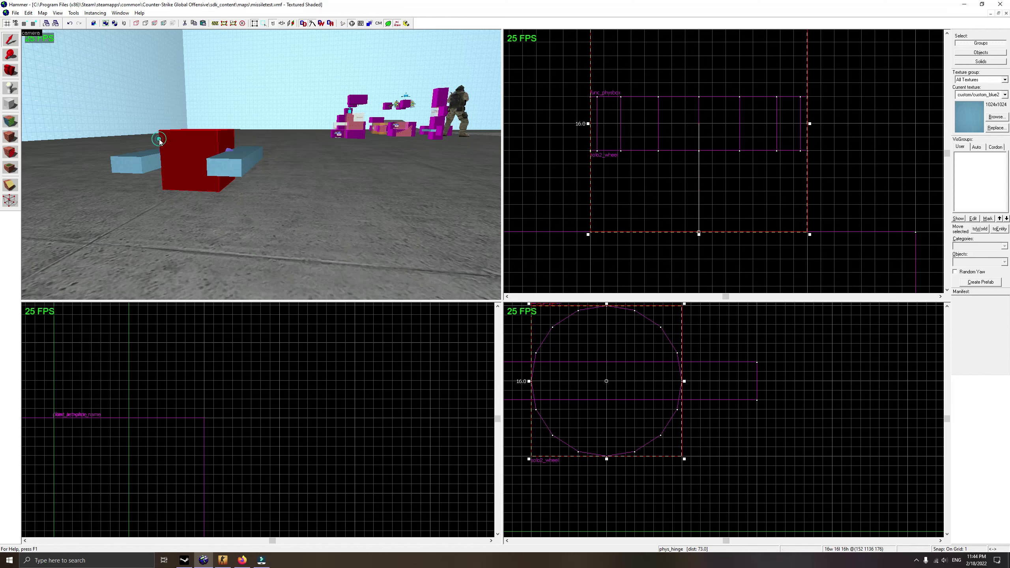
# Set the phys_hinge's Entity 1 to solo2 by picking the vehicle body in the 3D view.
pyautogui.hotkey('alt', 'Return')
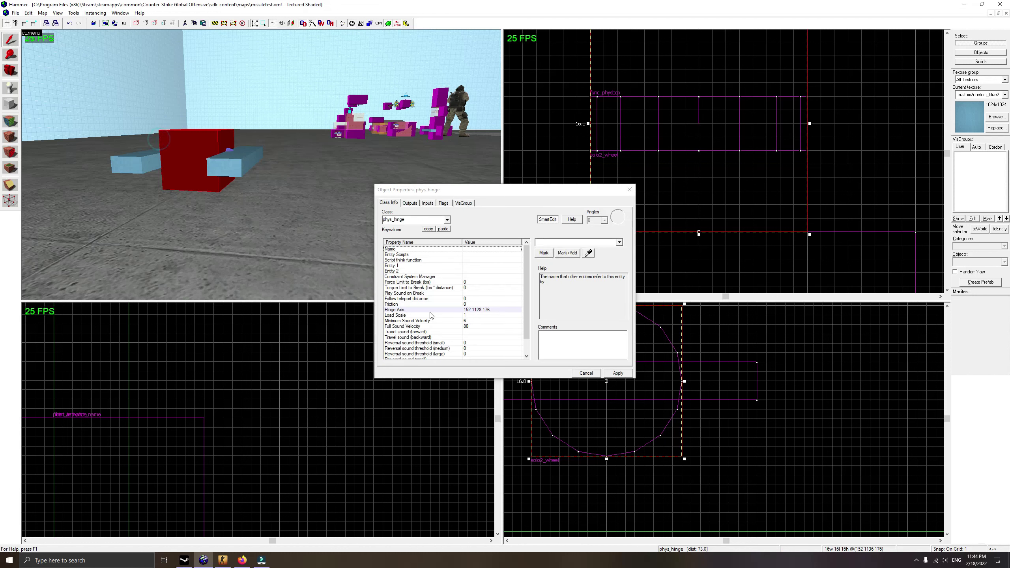
pyautogui.click(394, 266)
pyautogui.click(588, 252)
pyautogui.click(249, 154)
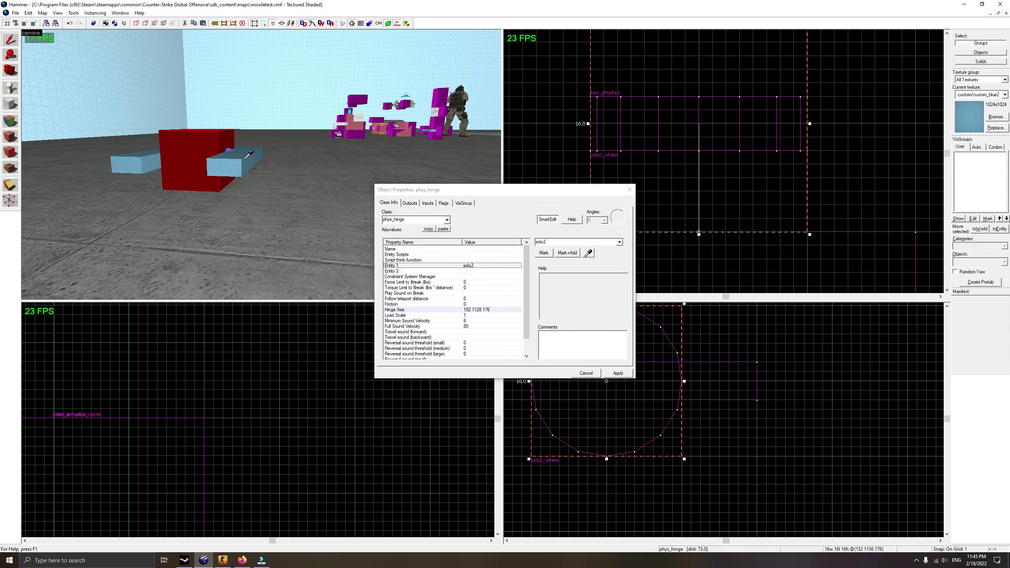
# Set the phys_hinge's Entity 2 to solo2_wheel by picking the wheel, apply the change and close the properties.
pyautogui.click(470, 271)
pyautogui.click(588, 253)
pyautogui.scroll(2, 224, 145)
pyautogui.press('w')
pyautogui.press('a')
pyautogui.click(156, 161)
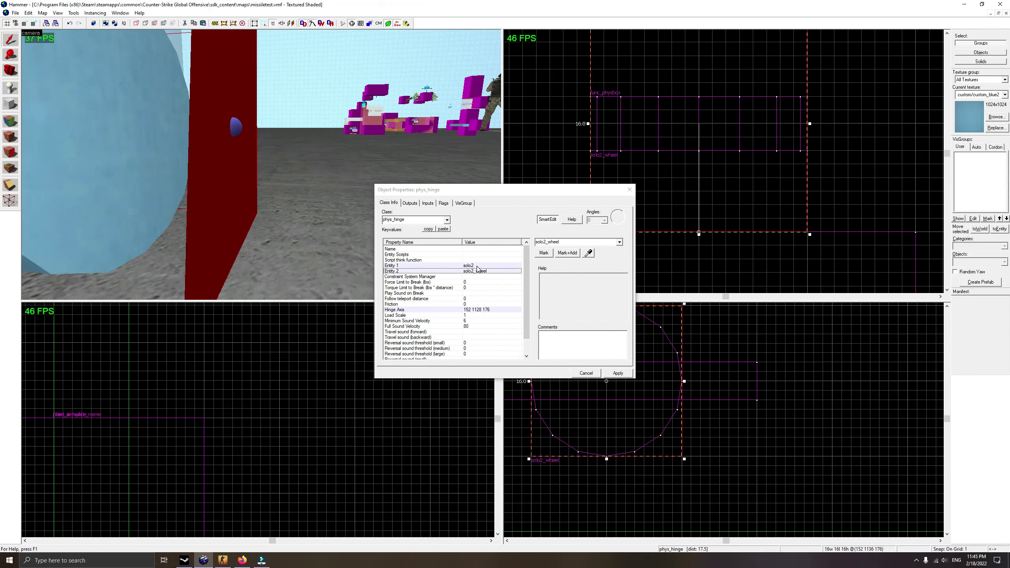
pyautogui.scroll(-6, 217, 216)
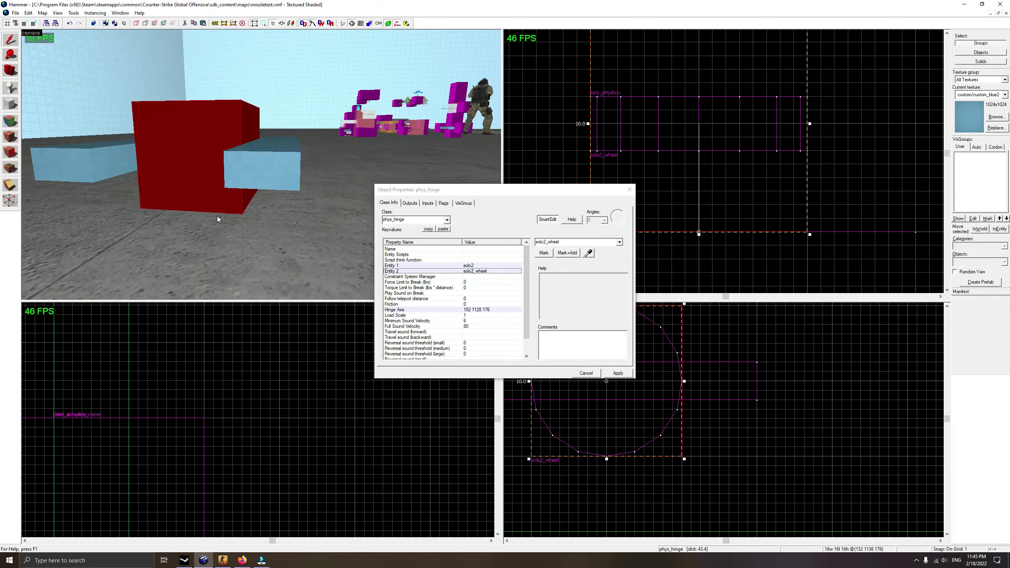
pyautogui.click(618, 373)
pyautogui.click(629, 189)
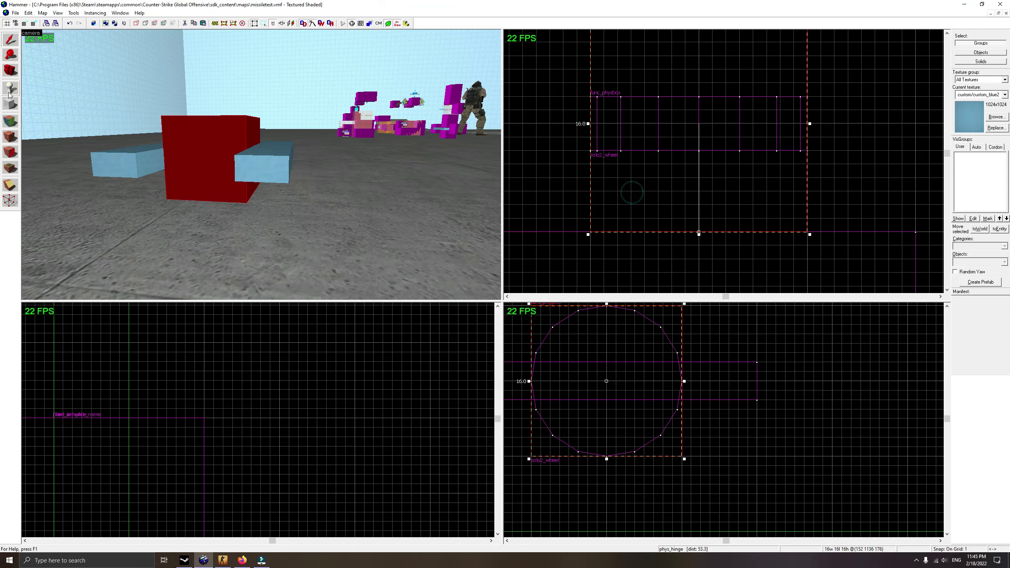
# Choose tools/toolstrigger as the current texture for new brushes.
pyautogui.click(16, 71)
pyautogui.moveTo(260, 164); pyautogui.dragTo(261, 164)
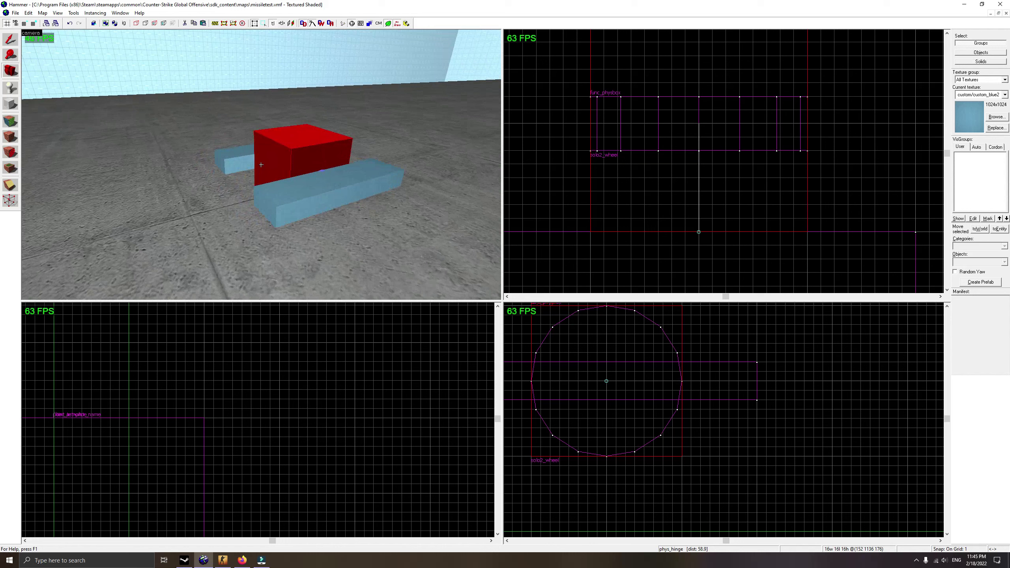
pyautogui.press('z')
pyautogui.press('z')
pyautogui.press('w')
pyautogui.press('s')
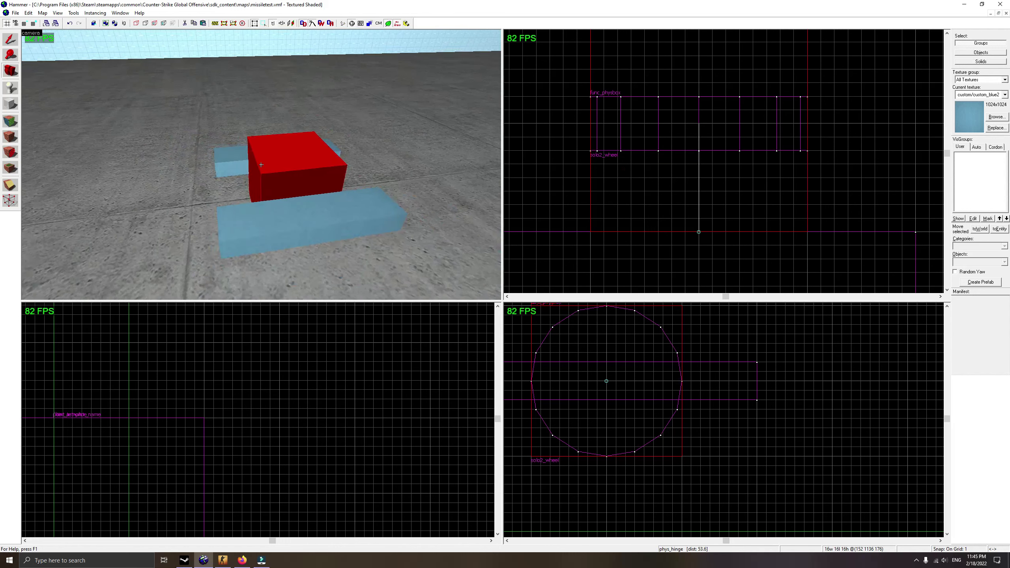
pyautogui.press('z')
pyautogui.click(10, 105)
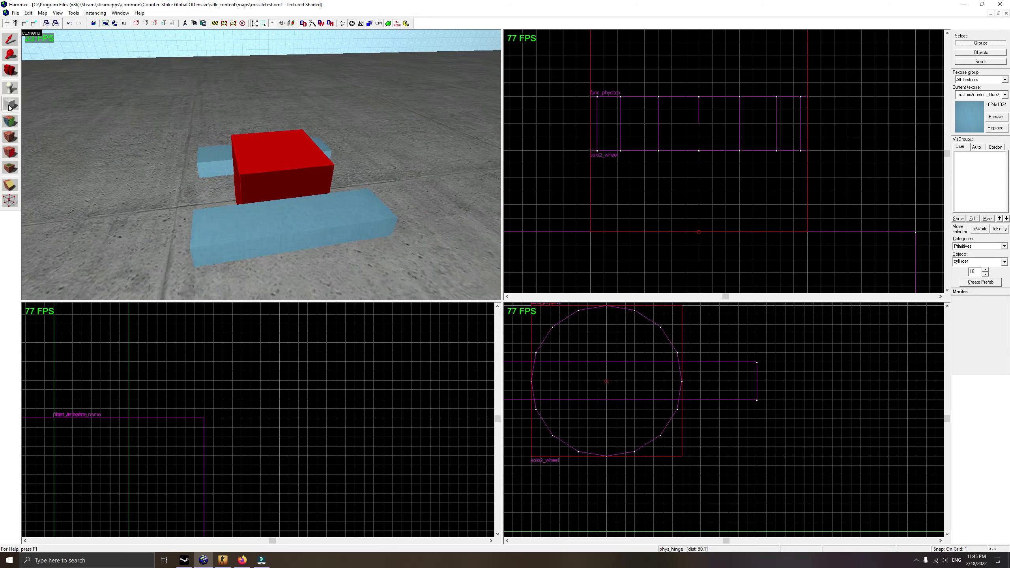
pyautogui.click(997, 119)
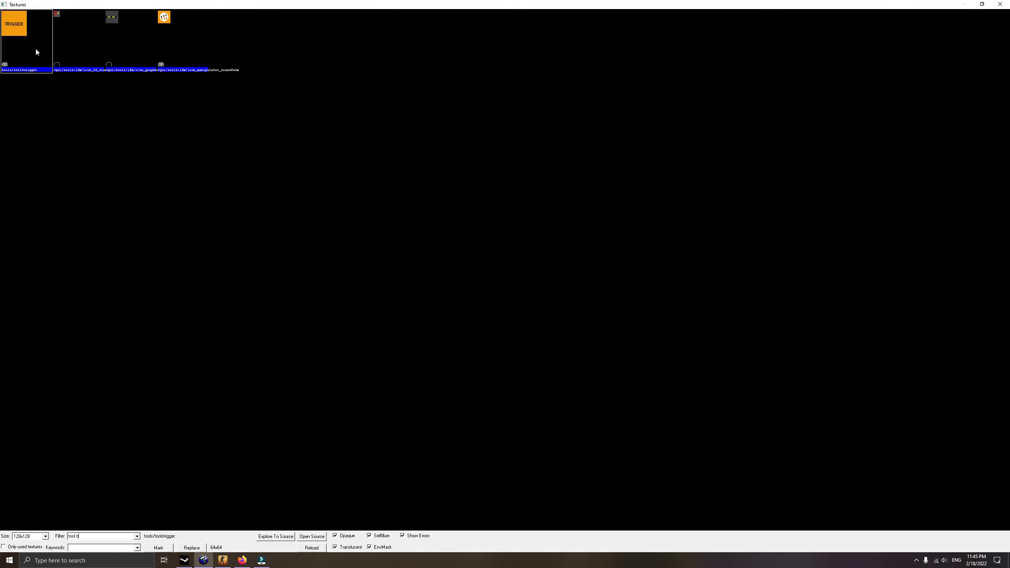
pyautogui.doubleClick(36, 51)
pyautogui.scroll(-4, 704, 185)
pyautogui.scroll(3, 687, 131)
pyautogui.moveTo(638, 74); pyautogui.dragTo(823, 256)
pyautogui.press('Return')
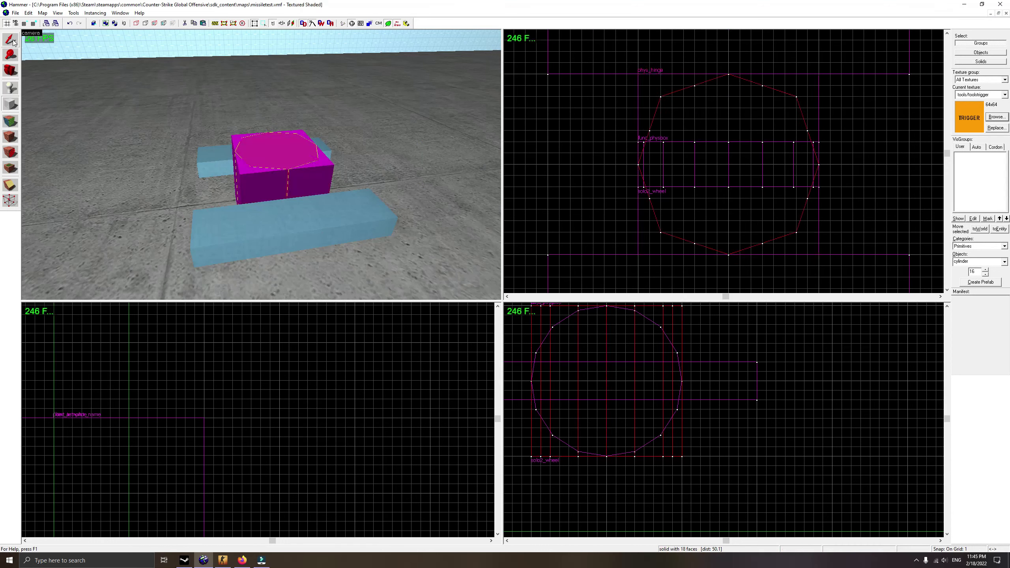
pyautogui.press('Delete')
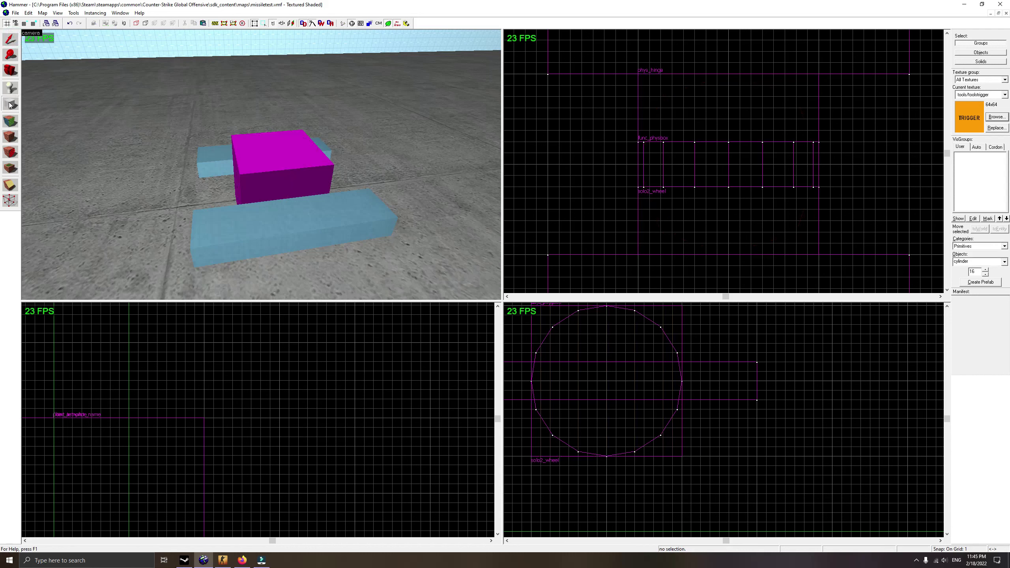
# Create a 16 x 16 x 16 block with the trigger texture around the wheel, aligned with the phys_hinge's outline.
pyautogui.click(1003, 261)
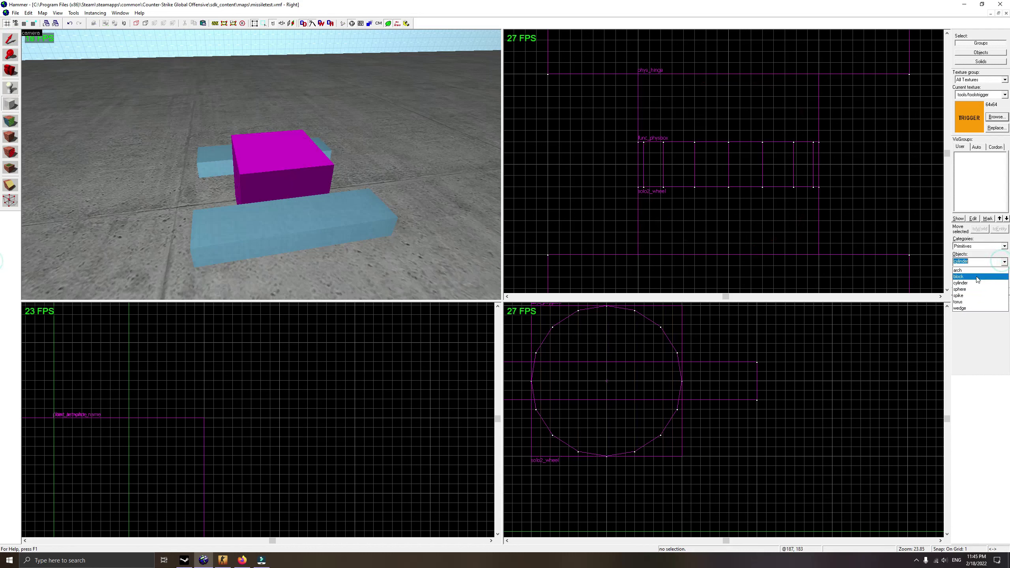
pyautogui.click(968, 278)
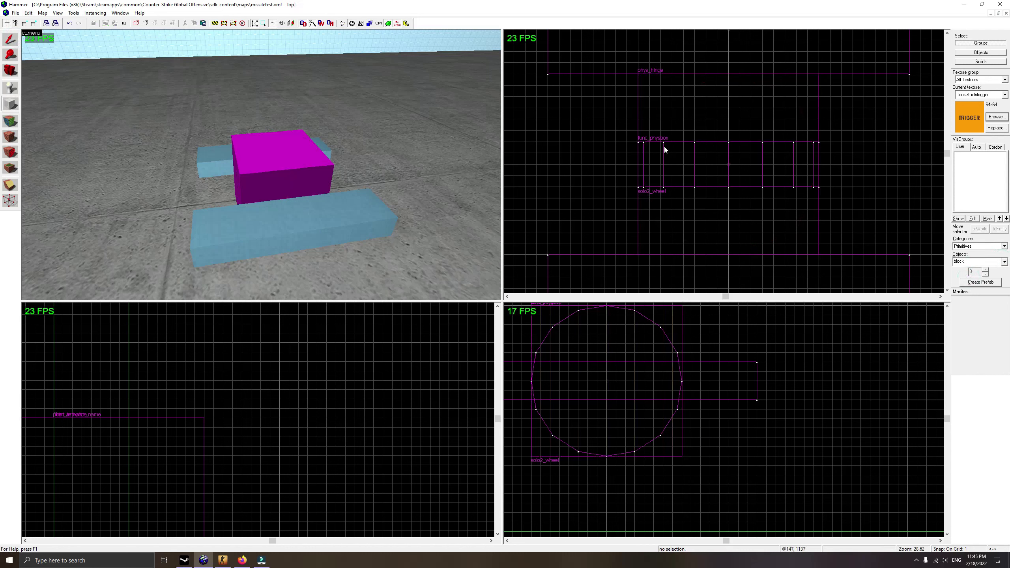
pyautogui.moveTo(638, 74); pyautogui.dragTo(818, 254)
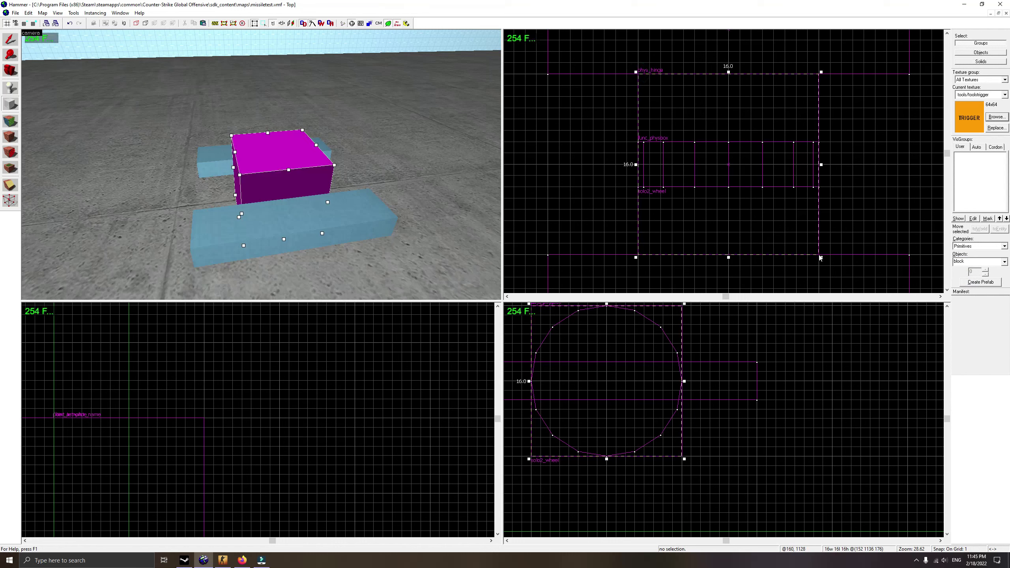
pyautogui.press('Return')
# Raise the trigger block by 16 units in the side view so it sits directly above the wheel.
pyautogui.click(12, 39)
pyautogui.scroll(-3, 462, 286)
pyautogui.scroll(-4, 621, 440)
pyautogui.scroll(3, 663, 460)
pyautogui.moveTo(644, 452); pyautogui.dragTo(643, 331)
# Tie the trigger block to a brush entity.
pyautogui.hotkey('alt', 'Return')
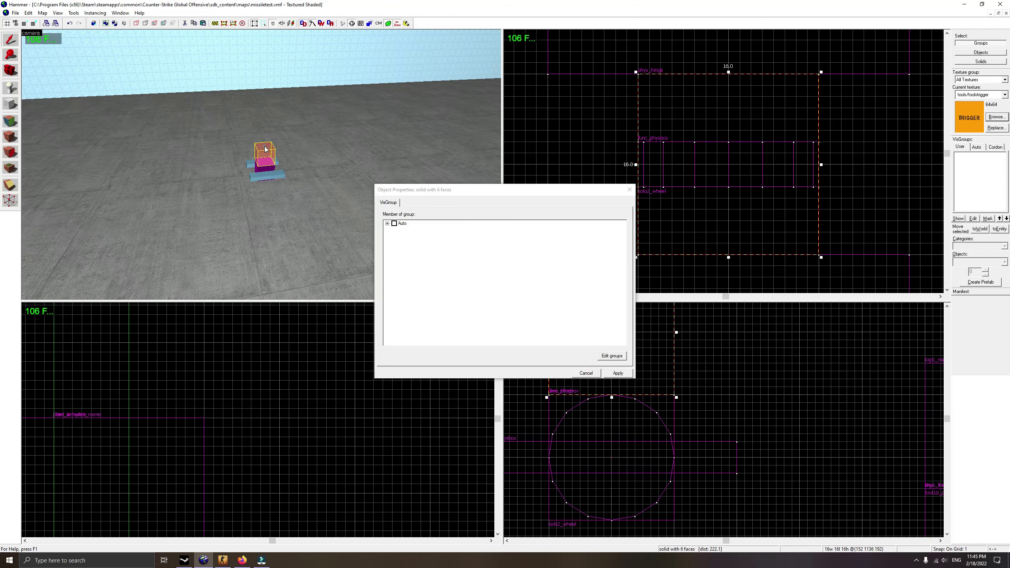
pyautogui.click(629, 190)
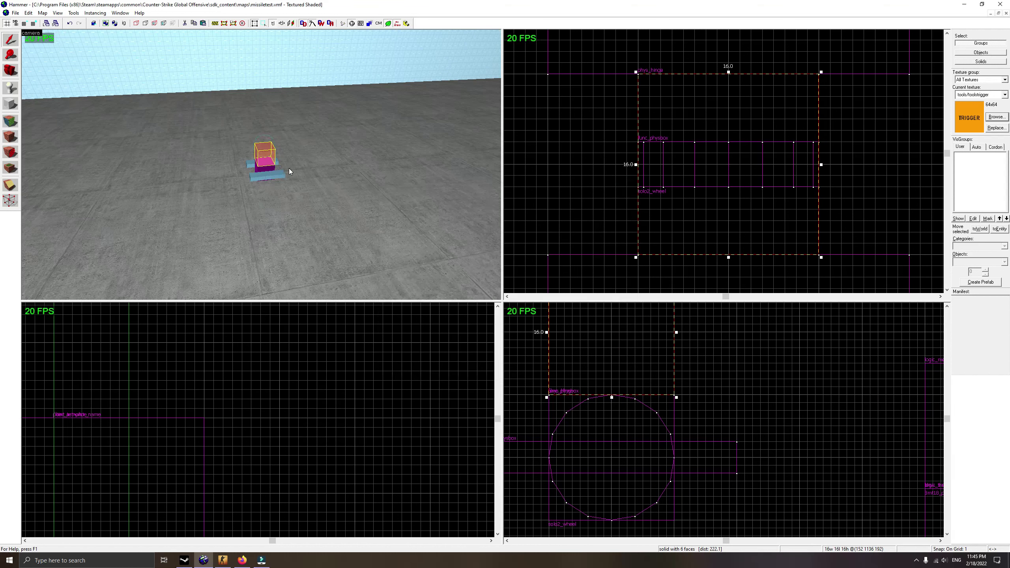
pyautogui.hotkey('ctrl', 't')
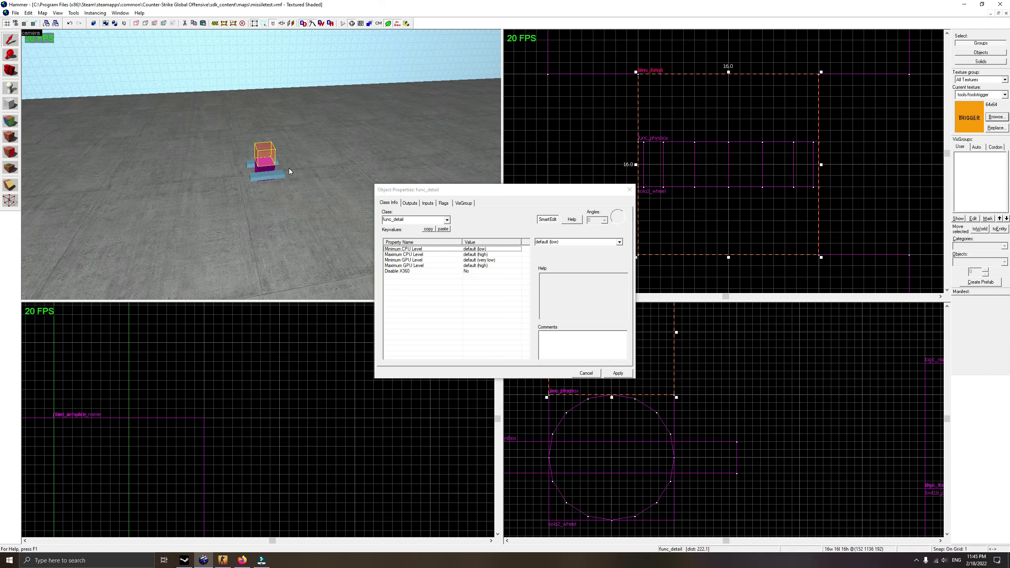
# Change the trigger block's entity class to trigger_once and apply it.
pyautogui.click(410, 218)
pyautogui.moveTo(408, 222); pyautogui.dragTo(395, 224)
pyautogui.write('tri')
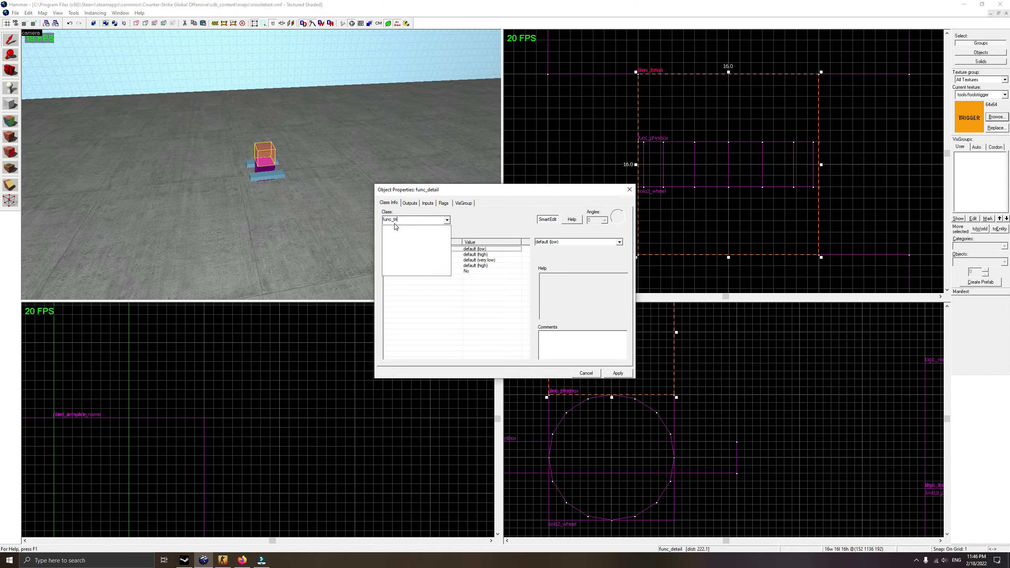
pyautogui.press('BackSpace')
pyautogui.press('BackSpace')
pyautogui.press('BackSpace')
pyautogui.press('BackSpace')
pyautogui.press('BackSpace')
pyautogui.press('BackSpace')
pyautogui.press('BackSpace')
pyautogui.press('BackSpace')
pyautogui.write('trigger')
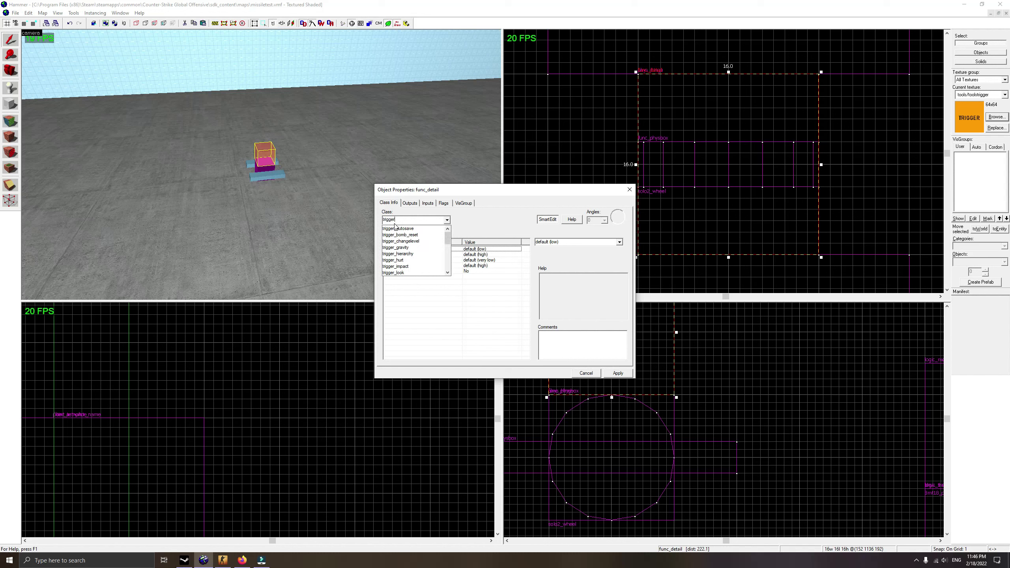
pyautogui.write('_on')
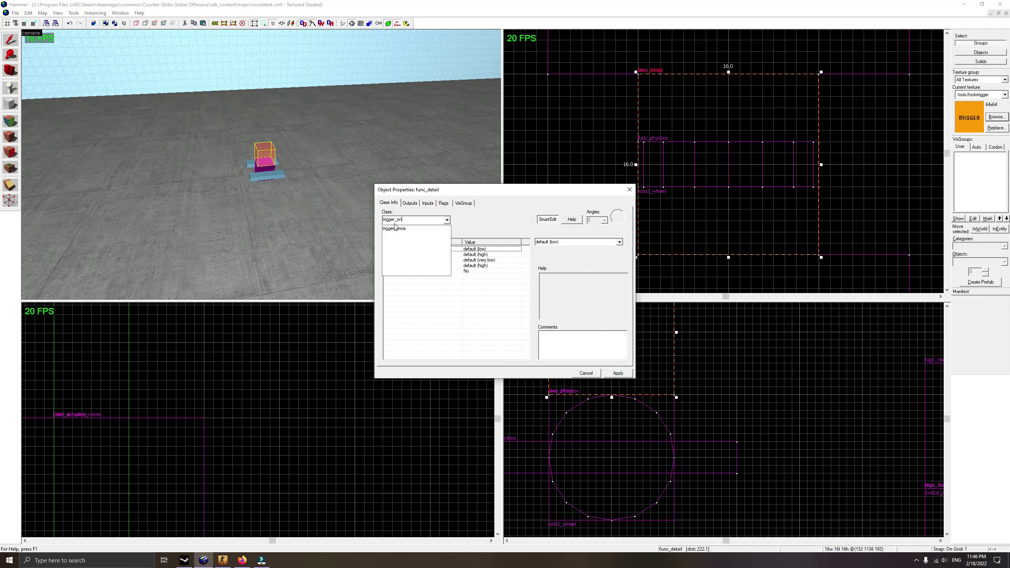
pyautogui.click(410, 229)
pyautogui.click(618, 372)
pyautogui.click(618, 372)
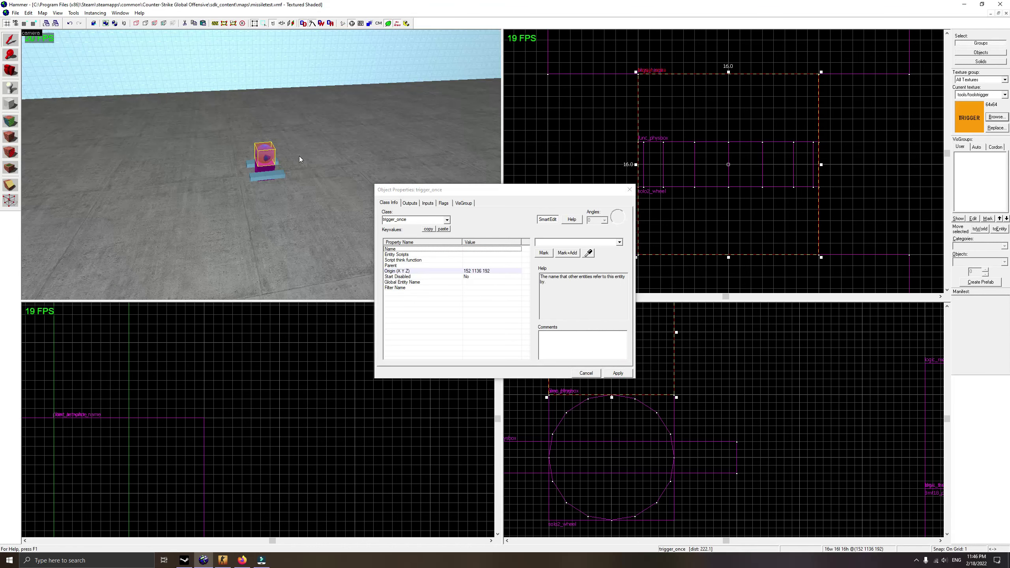
# Set the trigger_once's Parent to solo2 by picking the vehicle body in the 3D view.
pyautogui.click(445, 282)
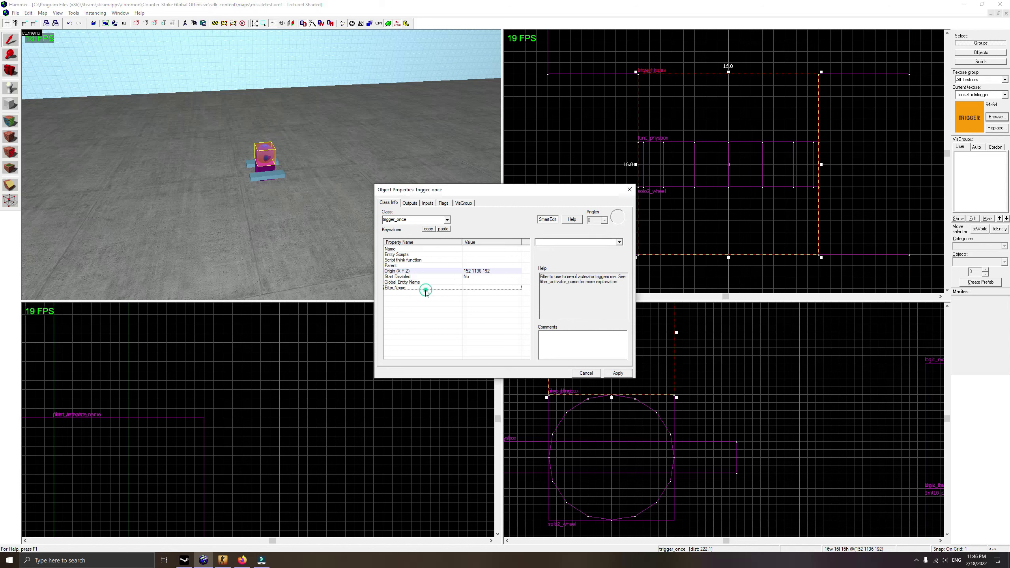
pyautogui.click(410, 259)
pyautogui.click(399, 265)
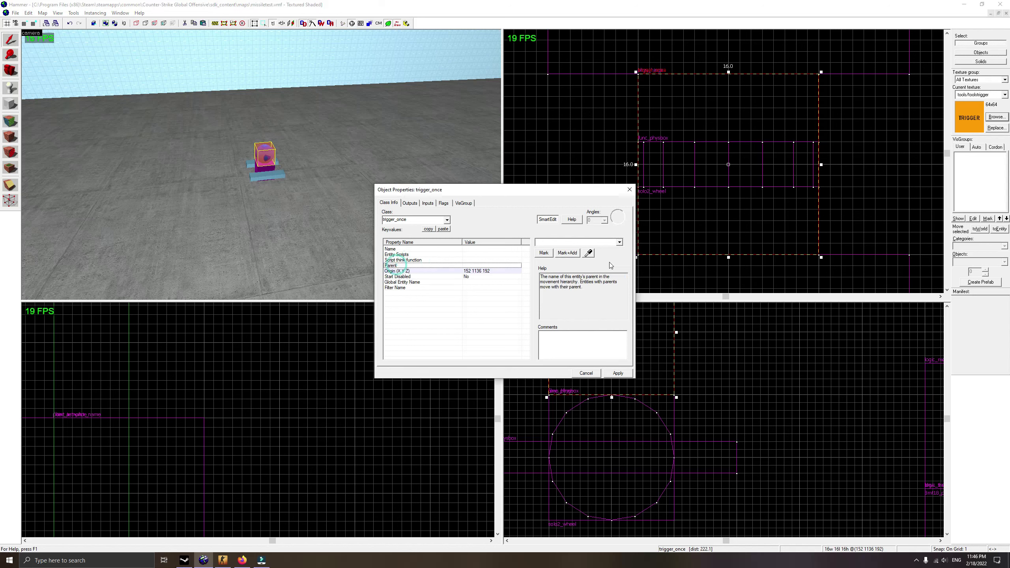
pyautogui.click(589, 252)
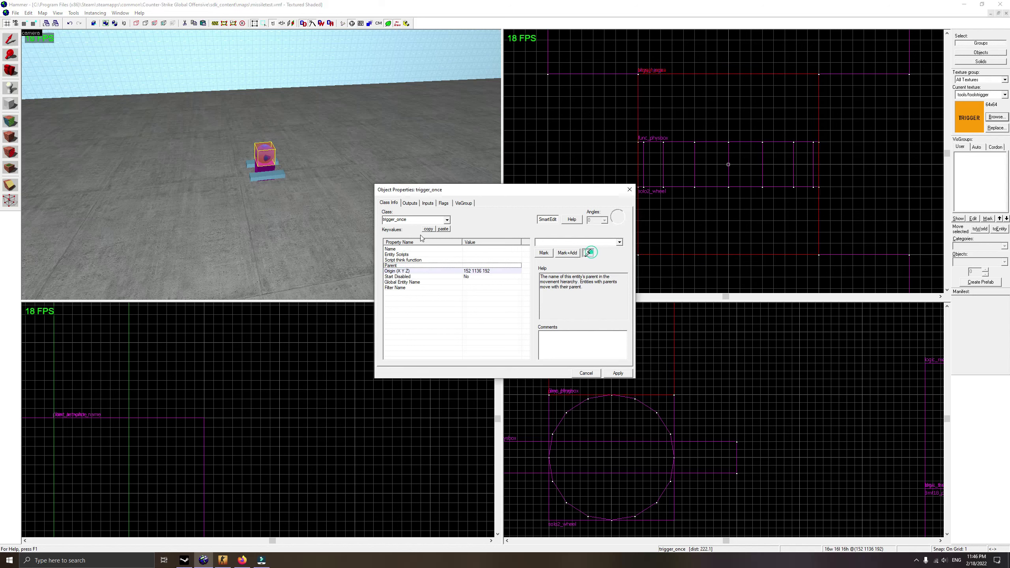
pyautogui.click(277, 172)
# Review the trigger_once's name, filter, Start Disabled setting and flags, and close its properties.
pyautogui.click(455, 250)
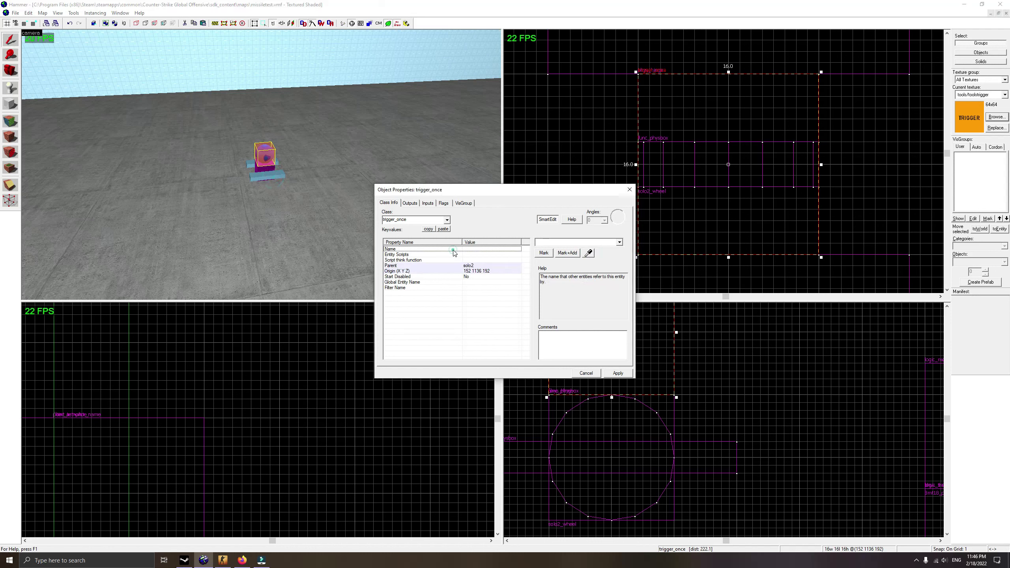
pyautogui.click(408, 288)
pyautogui.click(397, 249)
pyautogui.click(414, 289)
pyautogui.click(477, 277)
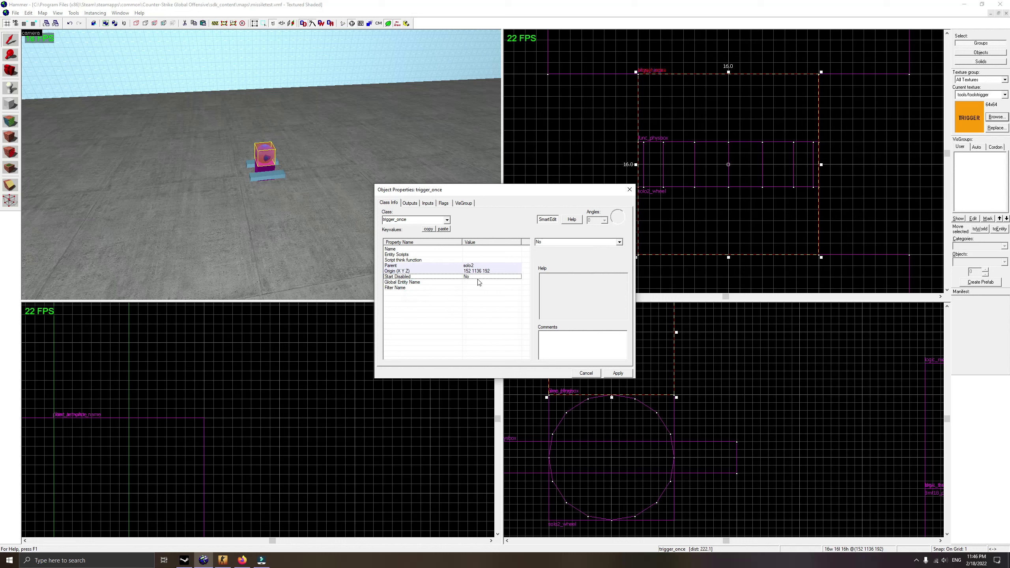
pyautogui.click(444, 204)
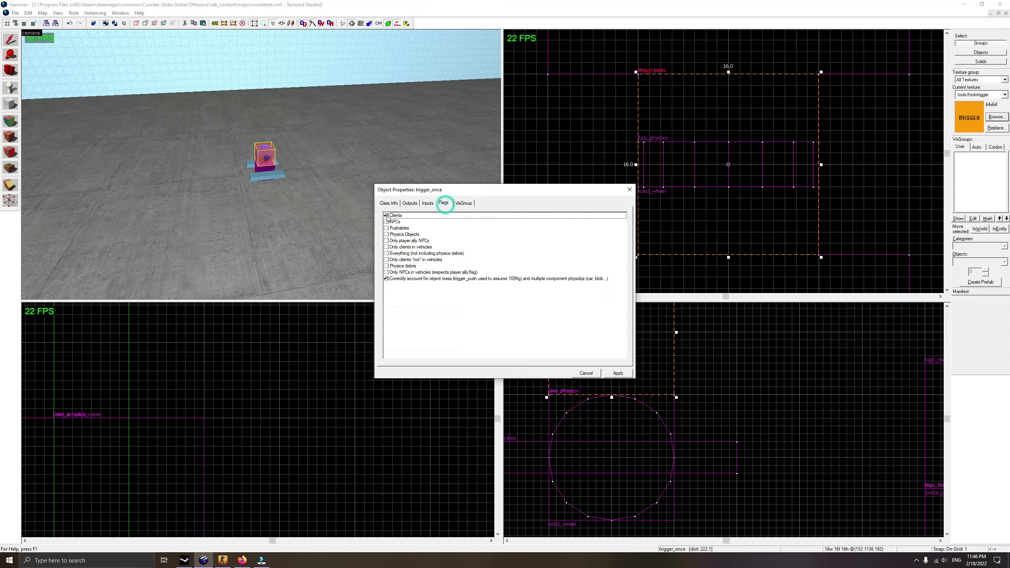
pyautogui.click(628, 189)
pyautogui.click(11, 70)
pyautogui.moveTo(215, 165); pyautogui.dragTo(260, 165)
pyautogui.press('w')
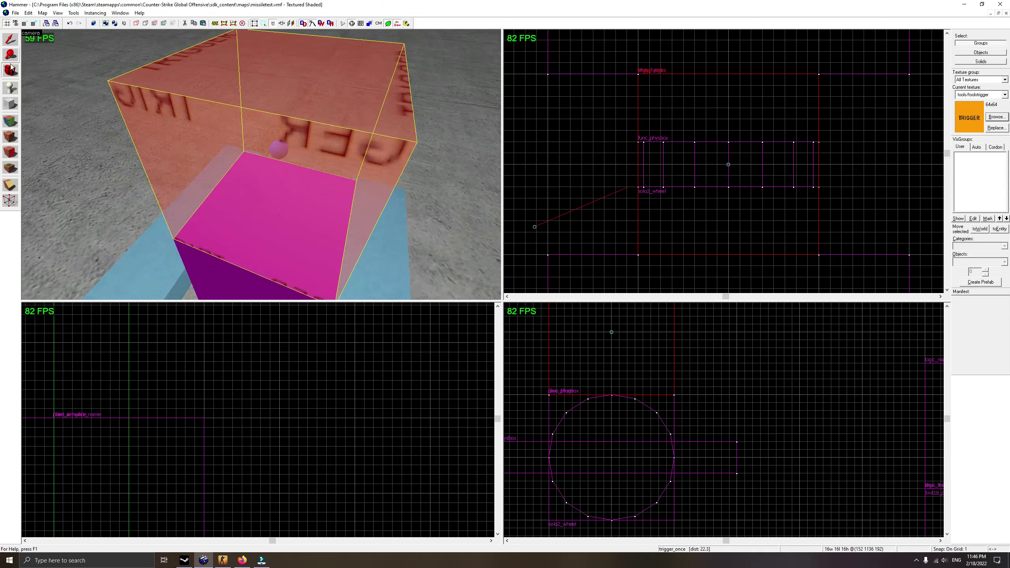
# Inspect the trigger_once block and the vehicle body around it from different angles in the 3D view.
pyautogui.press('s')
pyautogui.press('w')
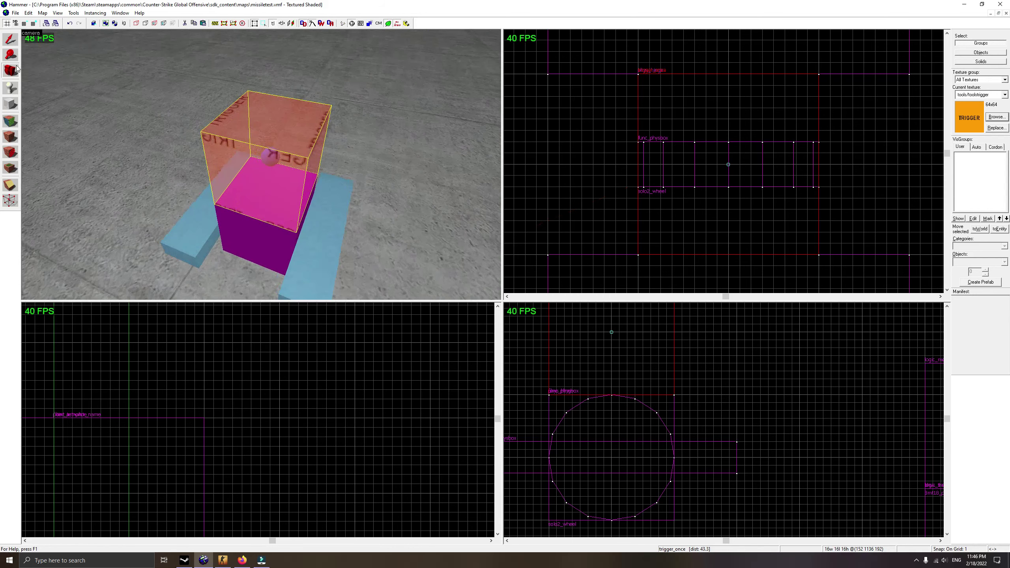
pyautogui.click(15, 70)
pyautogui.moveTo(263, 183)
pyautogui.mouseDown()
pyautogui.moveTo(284, 181)
pyautogui.moveTo(261, 165)
pyautogui.mouseUp()
pyautogui.press('w')
pyautogui.press('s')
pyautogui.hotkey('shift', 's')
pyautogui.click(265, 245)
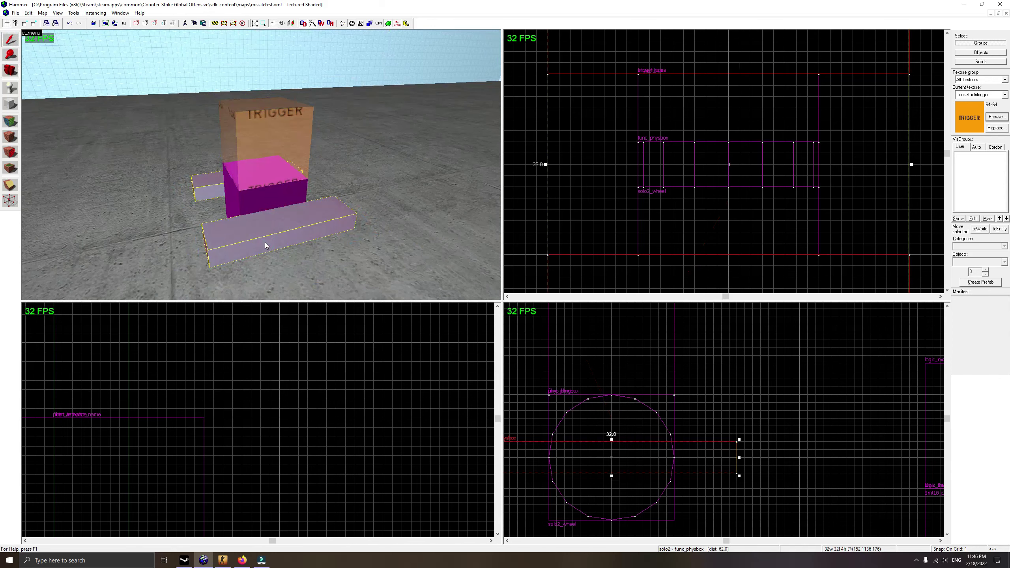
pyautogui.click(241, 148)
# Place a game_ui entity on the floor near the vehicle.
pyautogui.click(10, 88)
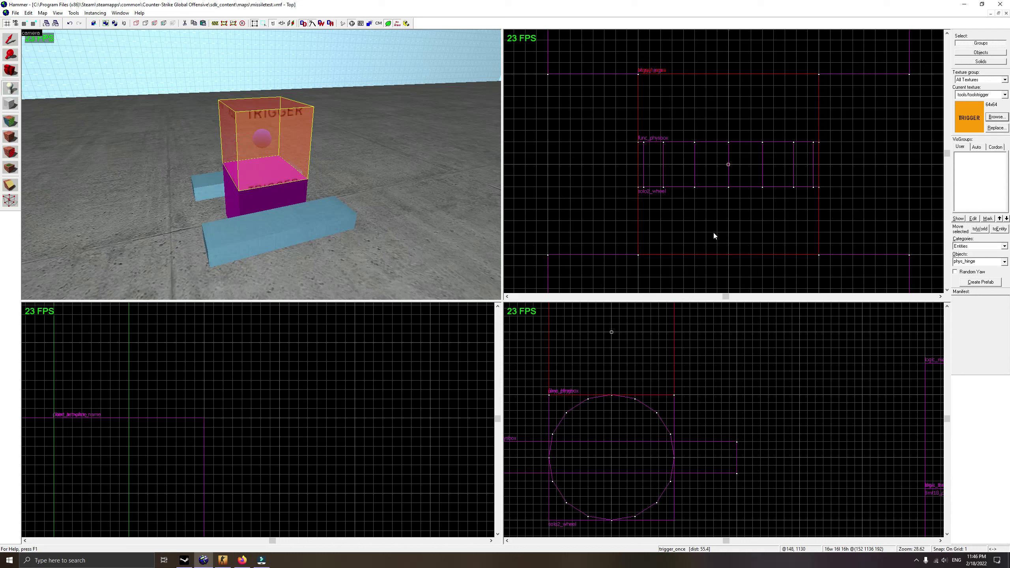
pyautogui.write('ui')
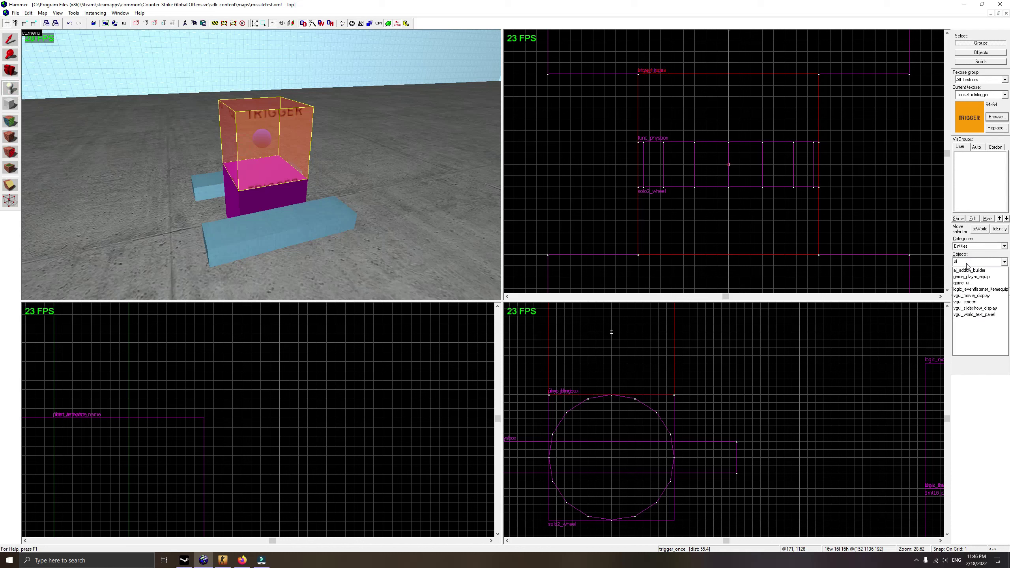
pyautogui.click(961, 283)
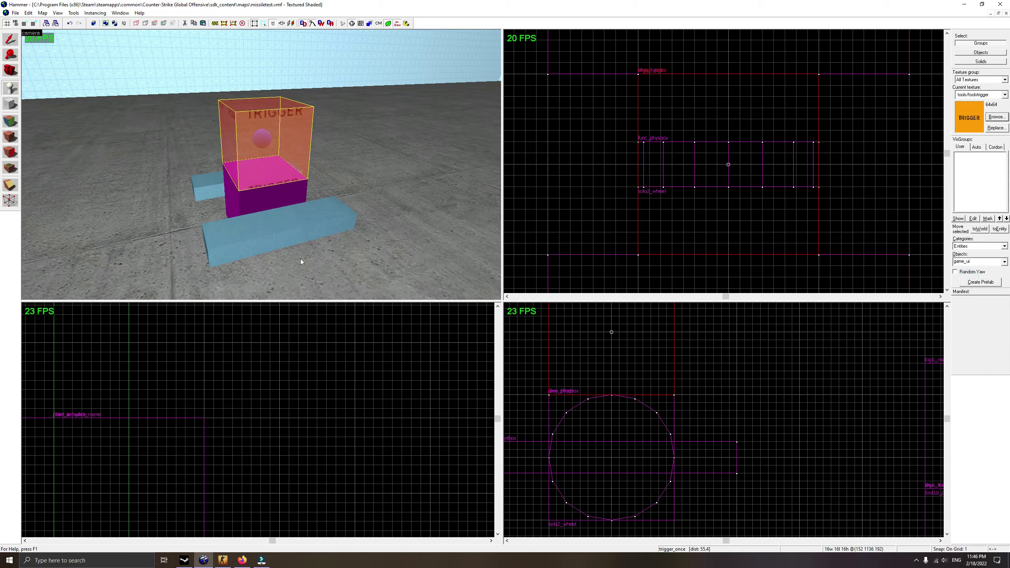
pyautogui.click(393, 274)
# Move the game_ui entity to the vehicle's opposite end, clear of the body, and raise it to wheel height, centred at about 112, 1136, 176.
pyautogui.scroll(-2, 697, 408)
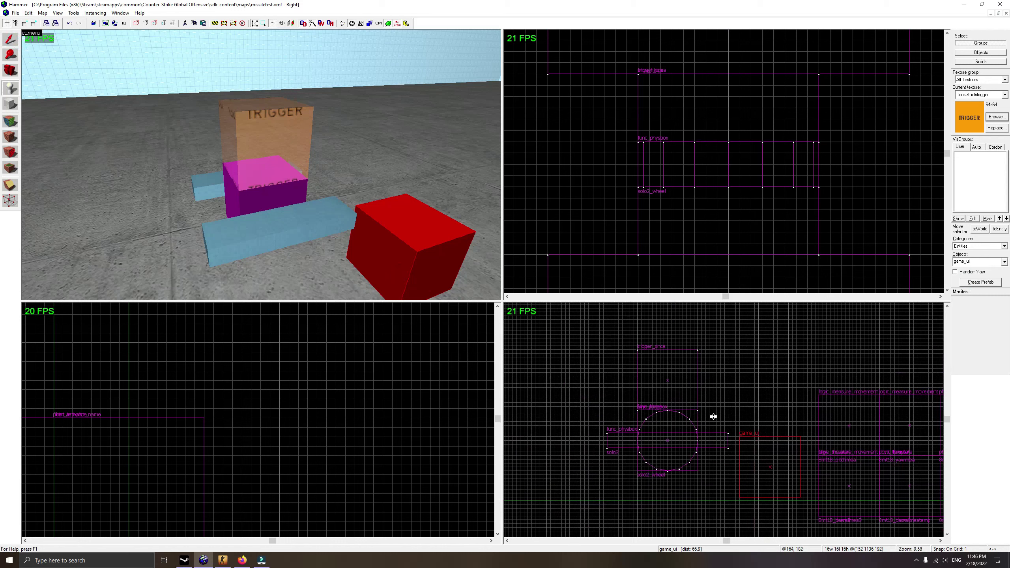
pyautogui.click(15, 38)
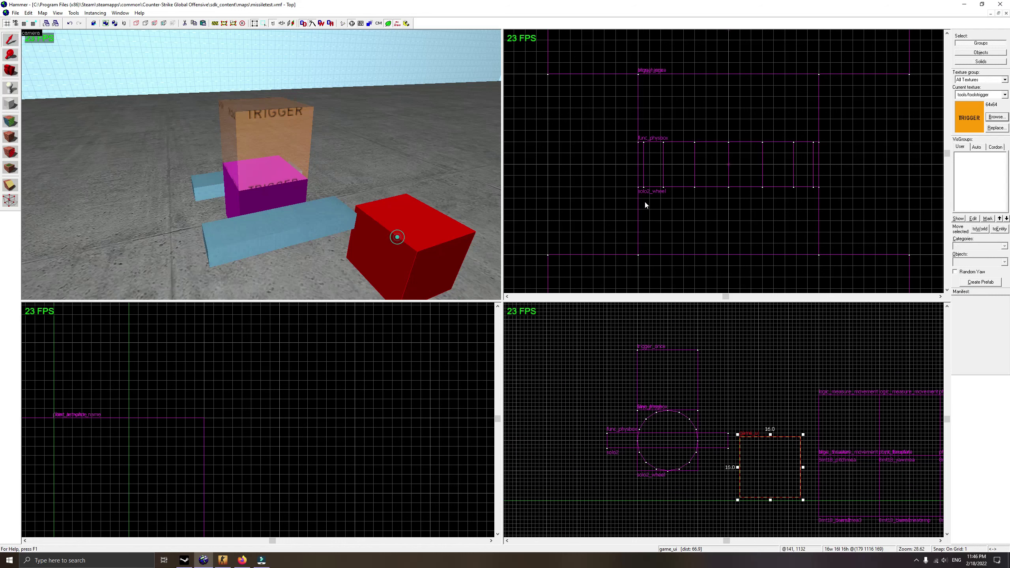
pyautogui.scroll(-8, 687, 187)
pyautogui.keyDown('shift'); pyautogui.moveTo(770, 239); pyautogui.dragTo(632, 185); pyautogui.keyUp('shift')
pyautogui.scroll(5, 646, 185)
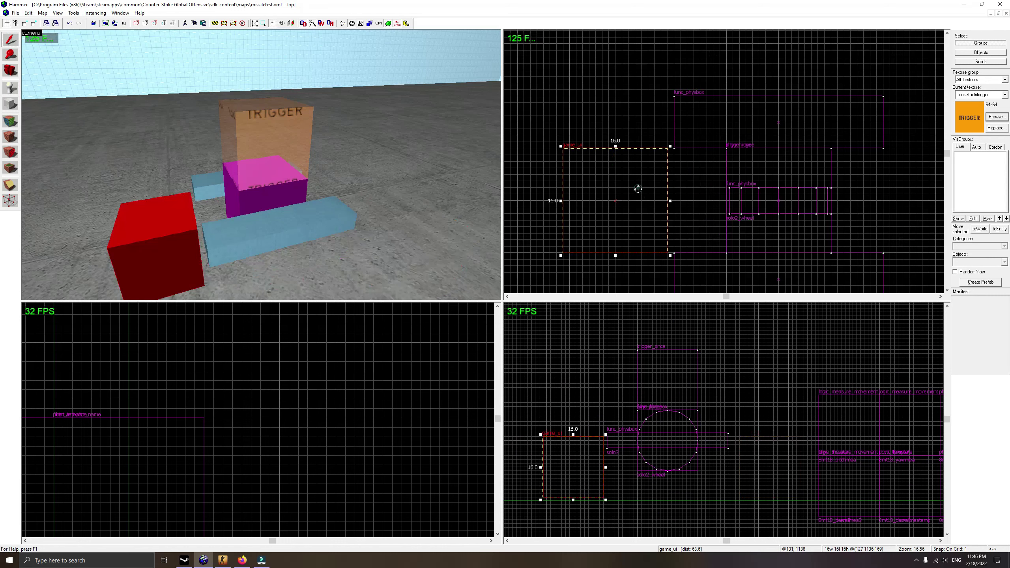
pyautogui.scroll(-4, 779, 191)
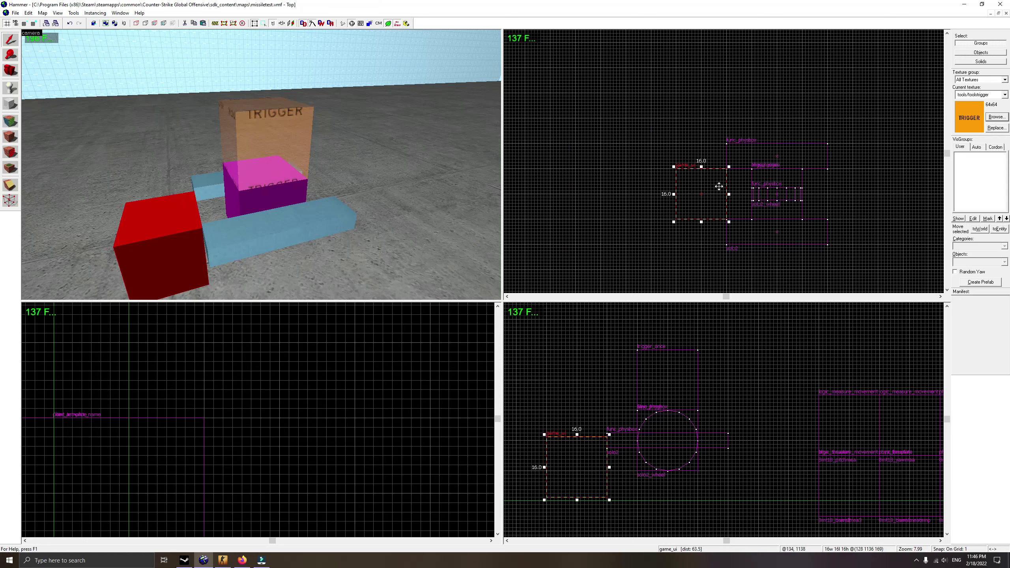
pyautogui.scroll(2, 684, 182)
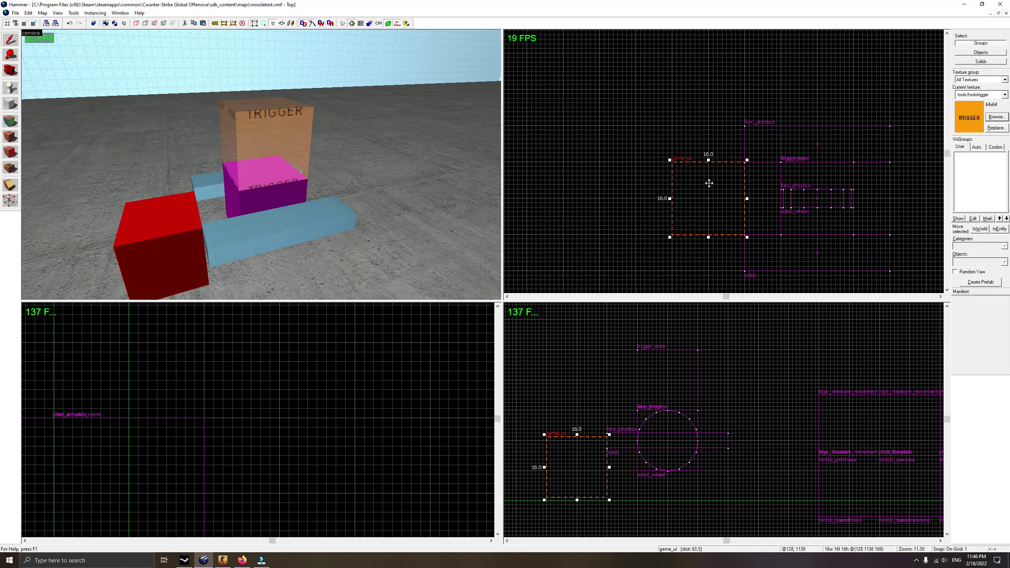
pyautogui.scroll(-2, 709, 183)
pyautogui.keyDown('shift'); pyautogui.moveTo(699, 176); pyautogui.dragTo(652, 176); pyautogui.keyUp('shift')
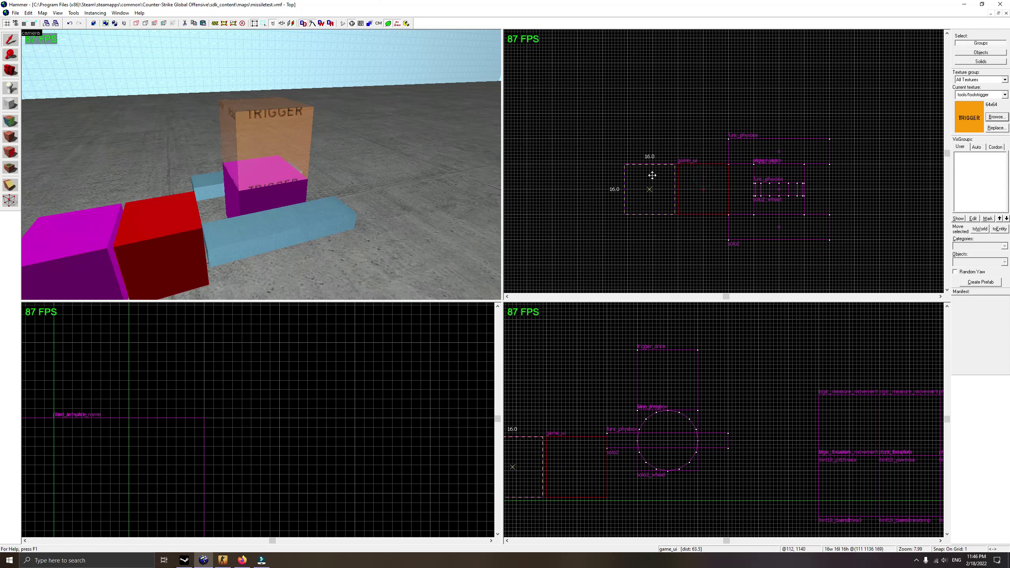
pyautogui.scroll(1, 593, 409)
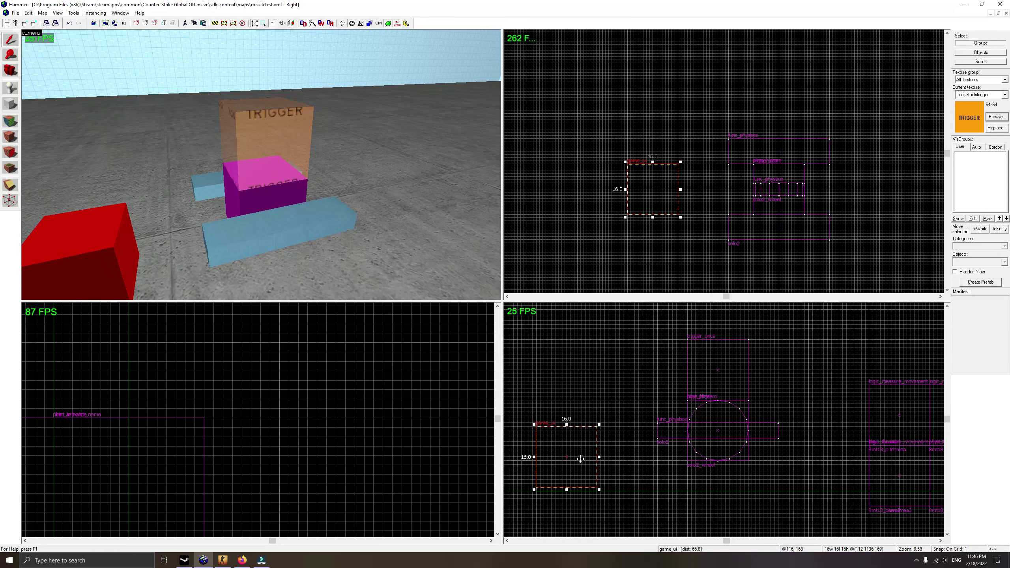
pyautogui.moveTo(580, 459); pyautogui.dragTo(580, 432)
# Name the game_ui entity solo2_ui, picking the vehicle body for the base name, and apply it.
pyautogui.doubleClick(94, 221)
pyautogui.click(591, 253)
pyautogui.click(243, 225)
pyautogui.click(553, 242)
pyautogui.click(553, 241)
pyautogui.write('_ui')
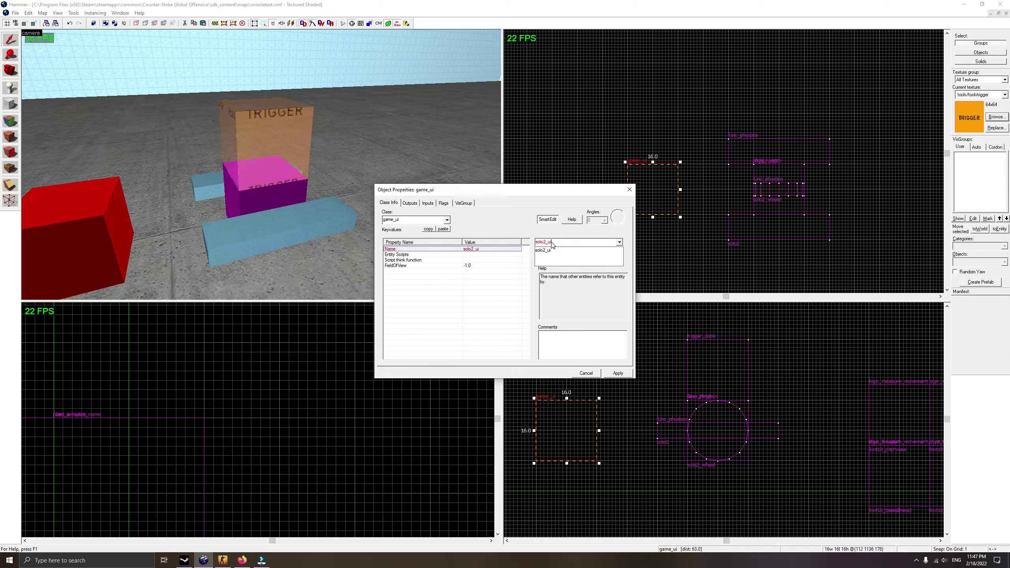
pyautogui.click(619, 373)
# Turn off the Hide Weapon and Jump Deactivates flags of solo2_ui, apply them and close its properties.
pyautogui.scroll(-3, 289, 230)
pyautogui.click(444, 203)
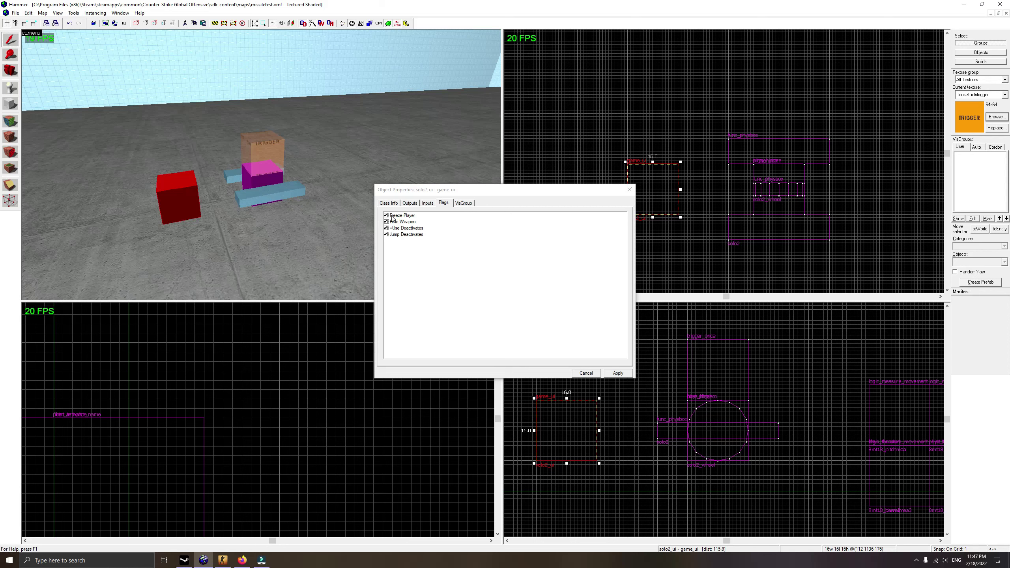
pyautogui.click(386, 222)
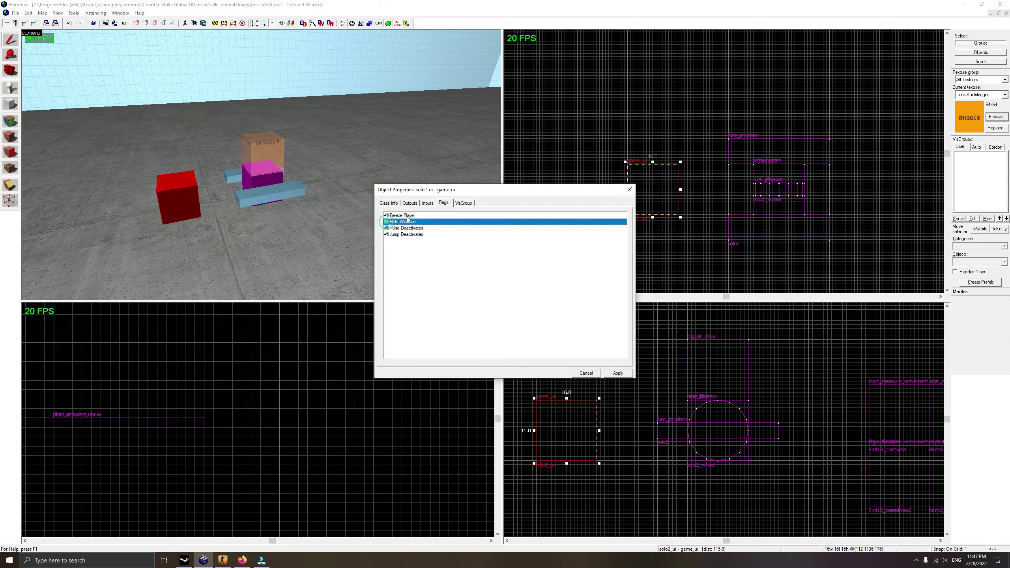
pyautogui.click(385, 235)
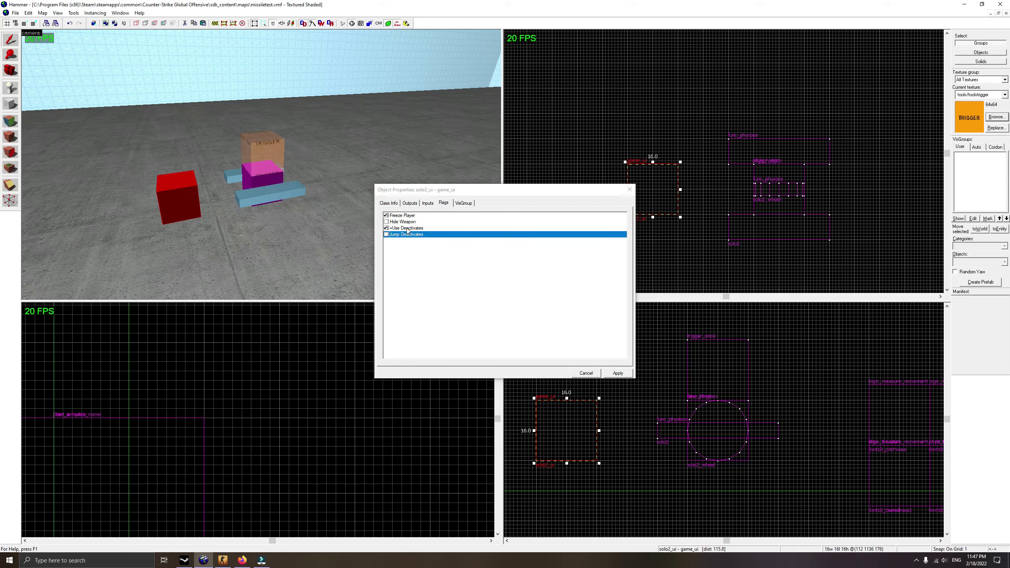
pyautogui.click(617, 373)
pyautogui.click(397, 204)
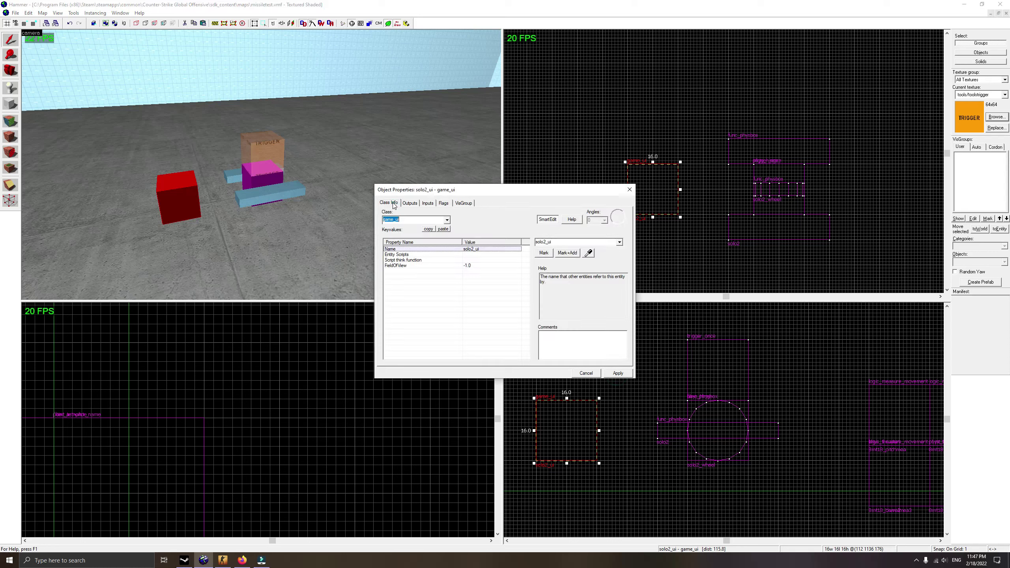
pyautogui.click(409, 204)
pyautogui.click(629, 189)
# Place a phys_thruster entity on the floor beside the vehicle.
pyautogui.click(10, 70)
pyautogui.scroll(5, 261, 164)
pyautogui.hotkey('shift', 'e')
pyautogui.click(971, 263)
pyautogui.write('phys_thru')
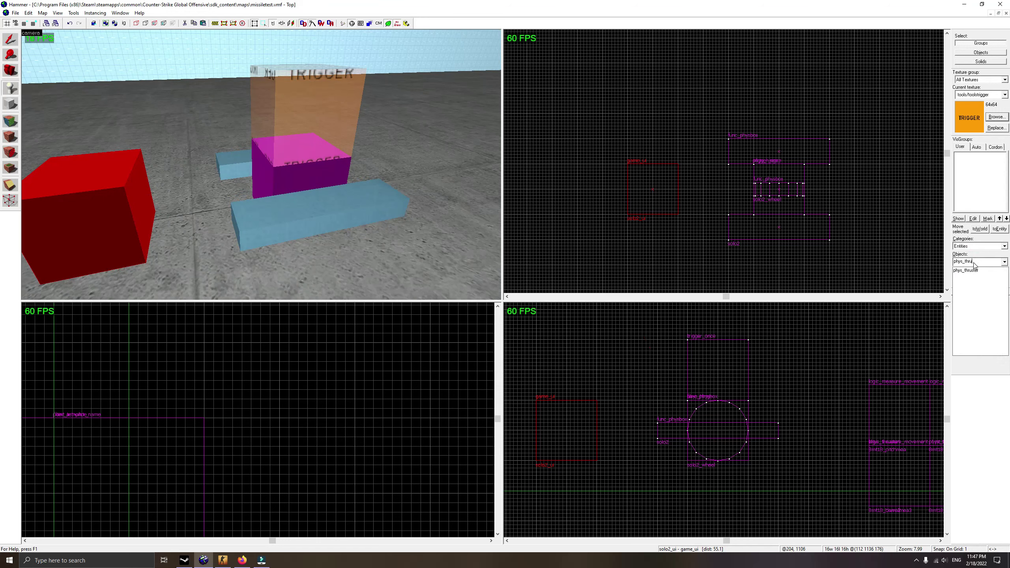
pyautogui.click(969, 270)
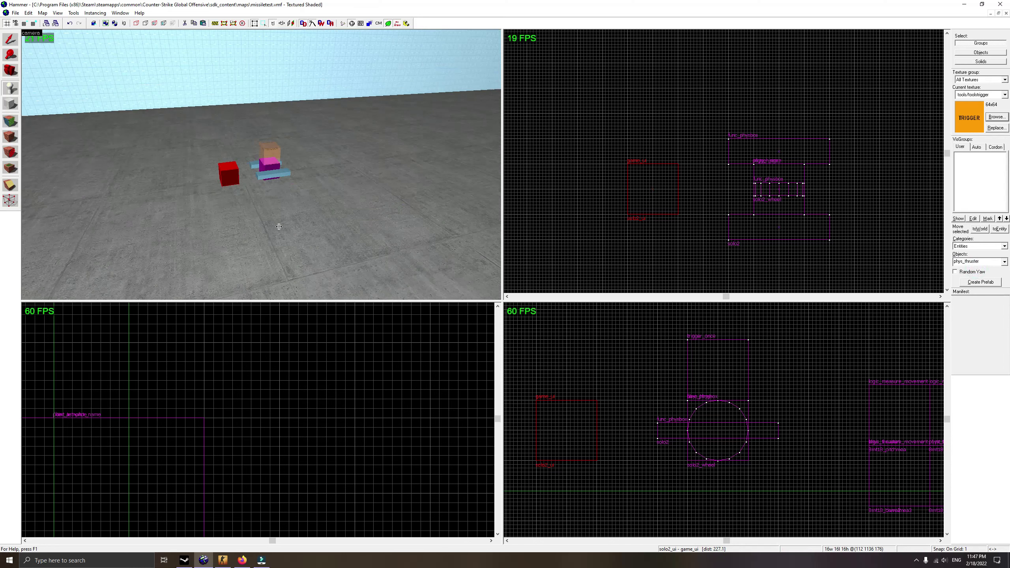
pyautogui.scroll(-5, 325, 245)
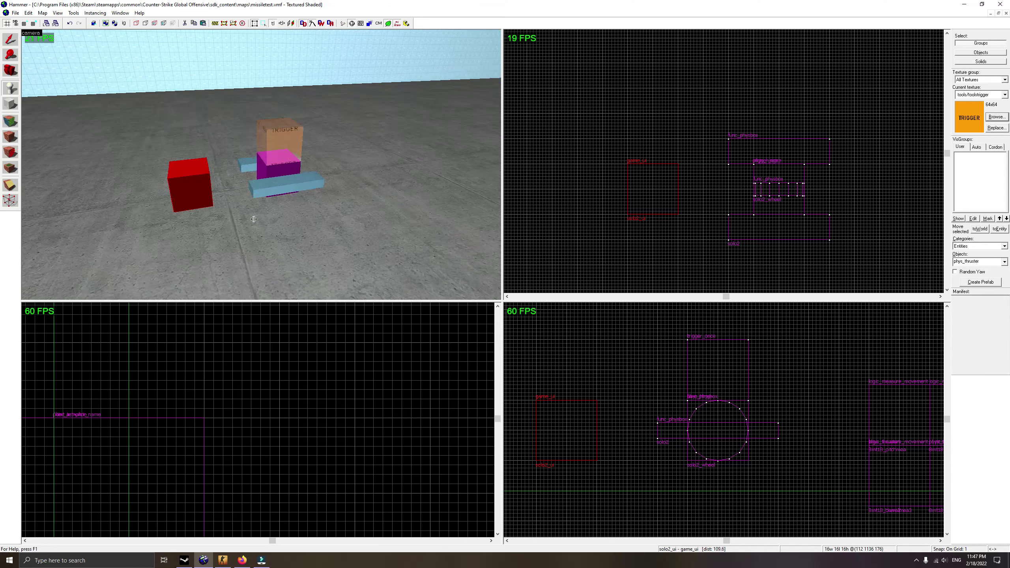
pyautogui.click(306, 226)
pyautogui.hotkey('shift', 's')
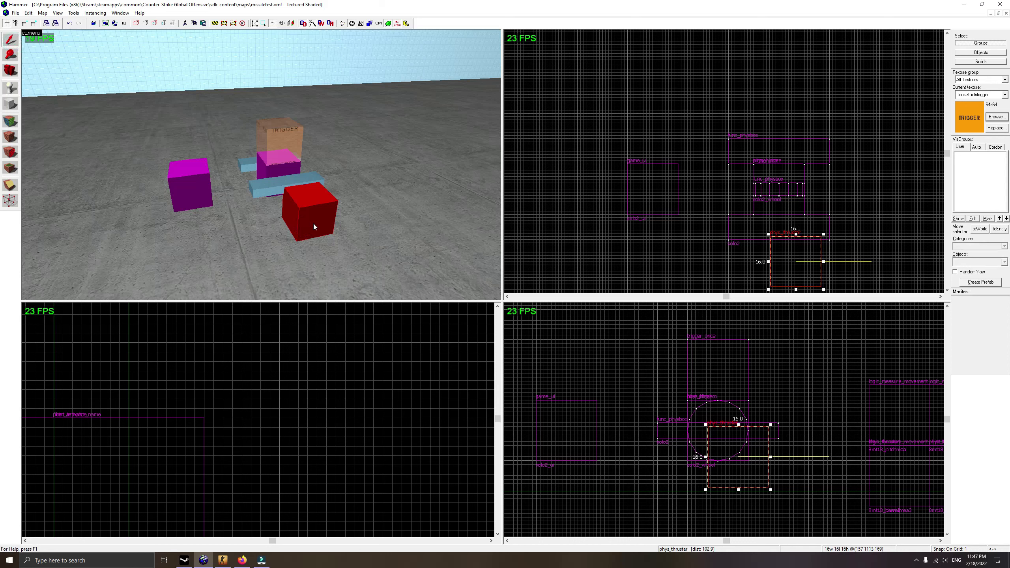
# Name the thruster solo2_left, apply the name and close its properties.
pyautogui.doubleClick(314, 219)
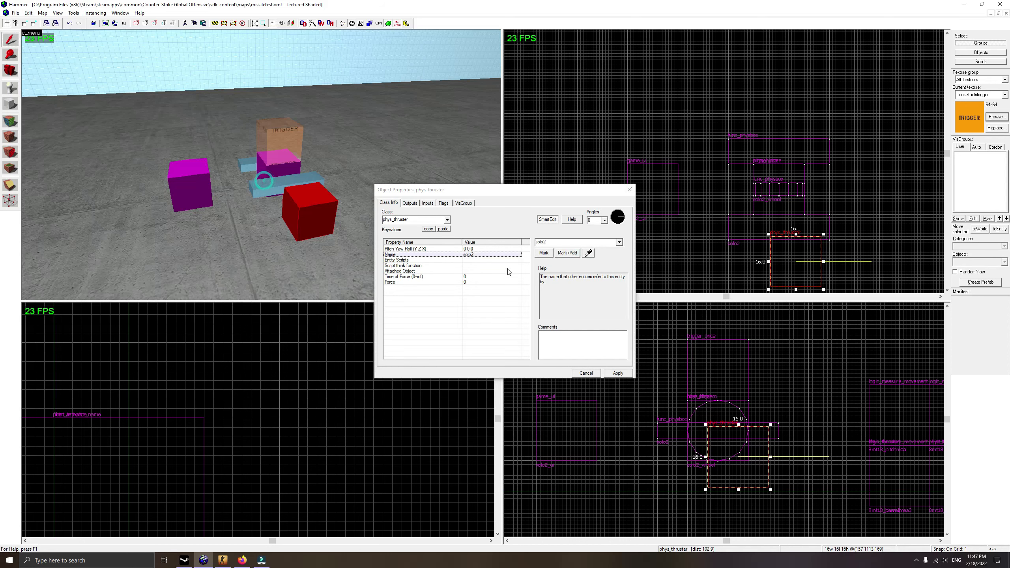
pyautogui.click(561, 242)
pyautogui.write('_lef')
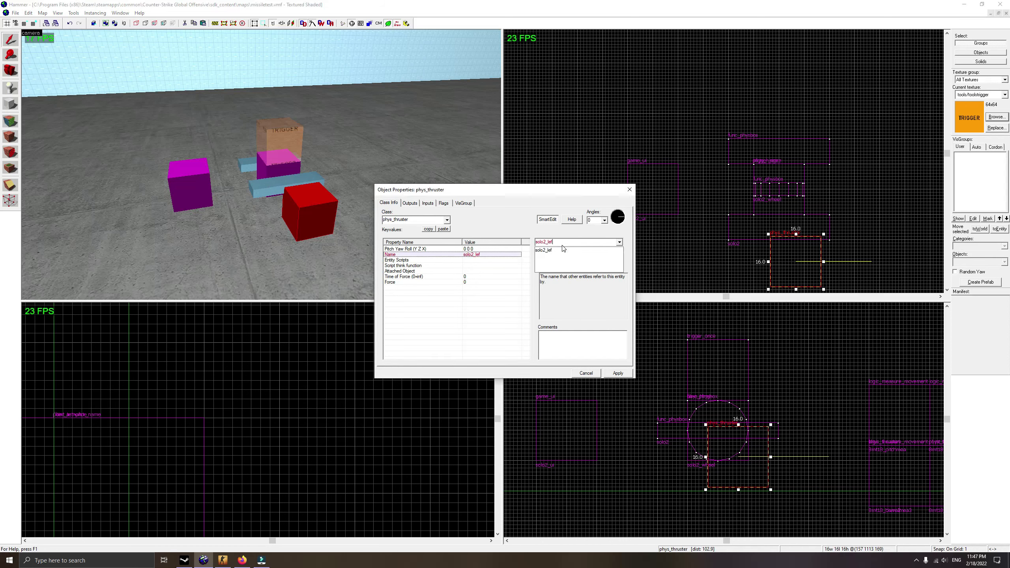
pyautogui.write('t')
pyautogui.press('Return')
pyautogui.press('Return')
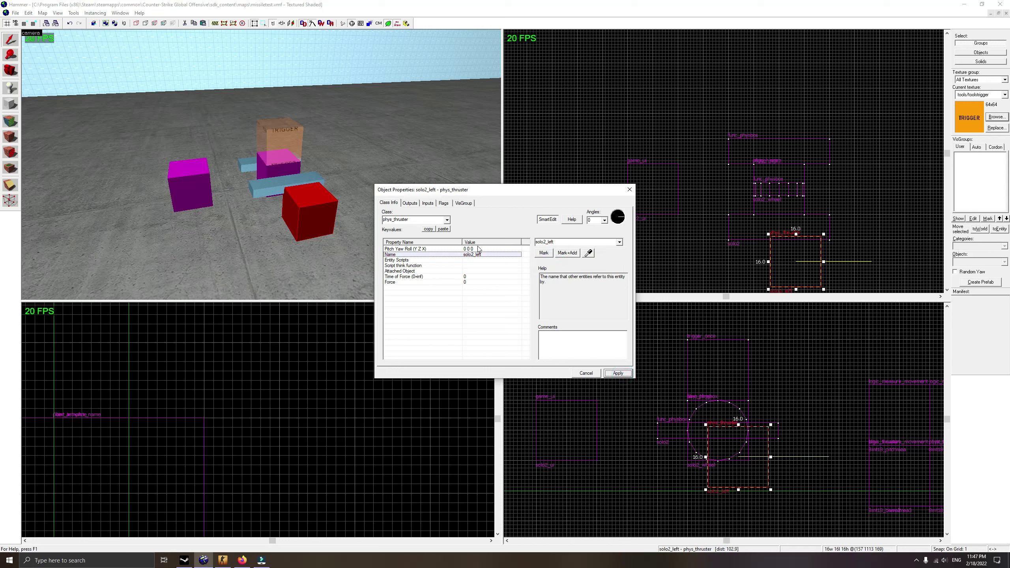
pyautogui.click(478, 249)
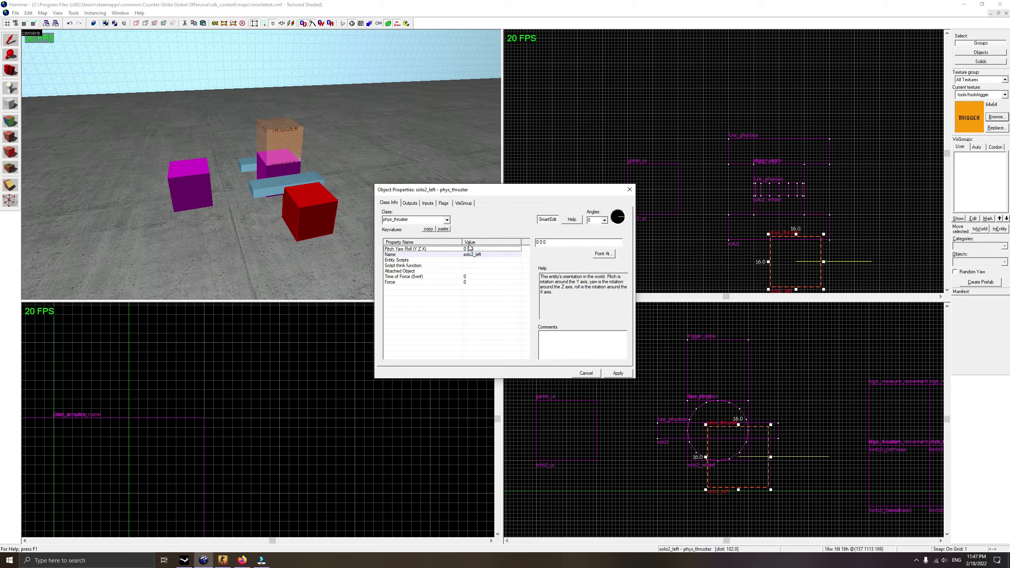
pyautogui.click(629, 190)
# Move the solo2_left thruster to the end of the vehicle opposite solo2_ui, level with the wheel, at about 176, 1128, 176.
pyautogui.scroll(1, 781, 246)
pyautogui.moveTo(781, 247); pyautogui.dragTo(852, 190)
pyautogui.scroll(3, 785, 442)
pyautogui.moveTo(807, 444); pyautogui.dragTo(811, 398)
# Turn off Apply Force and turn on Ignore Mass in the solo2_left thruster's flags, and apply the changes.
pyautogui.hotkey('alt', 'Return')
pyautogui.click(444, 203)
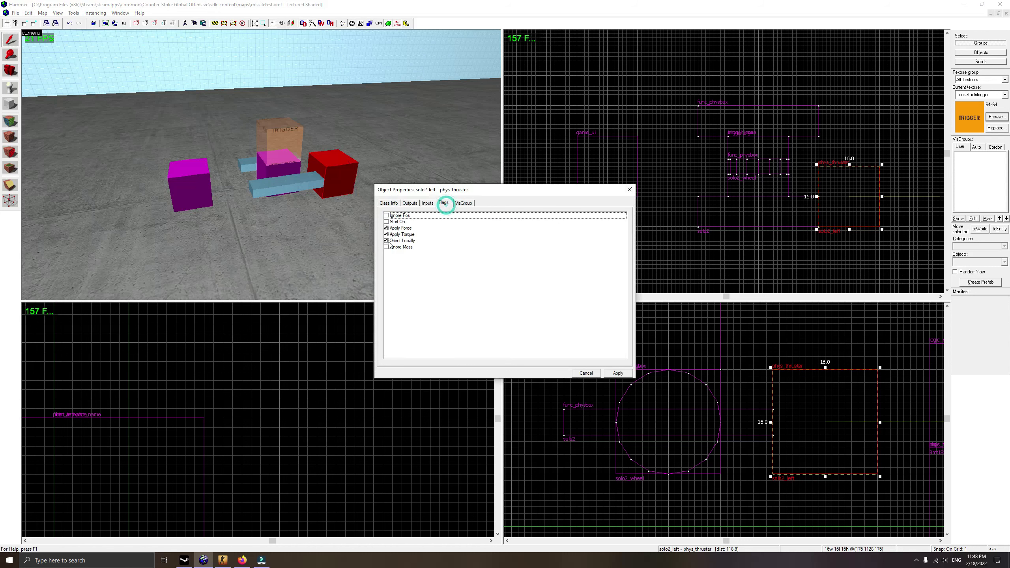
pyautogui.click(386, 228)
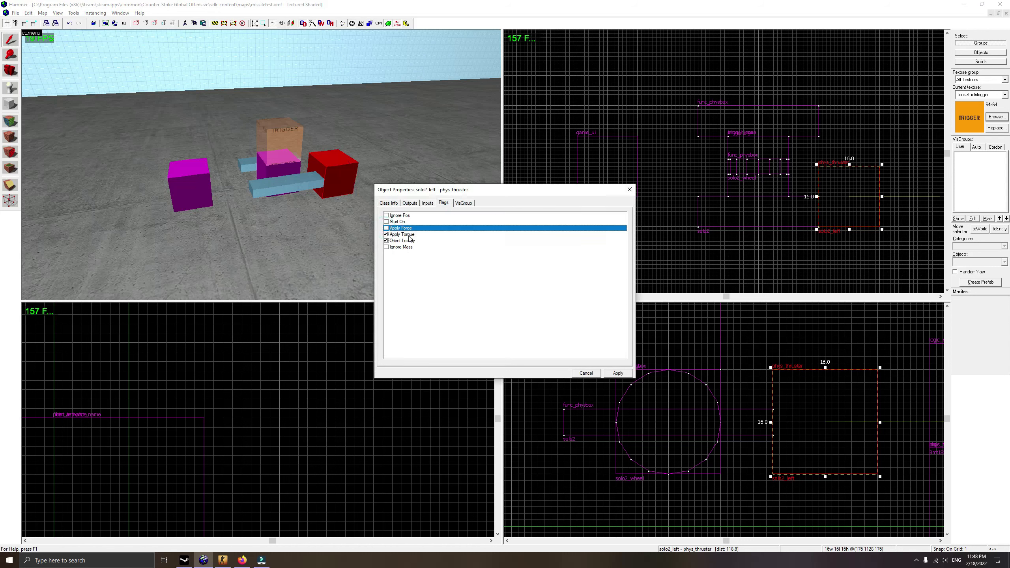
pyautogui.click(410, 247)
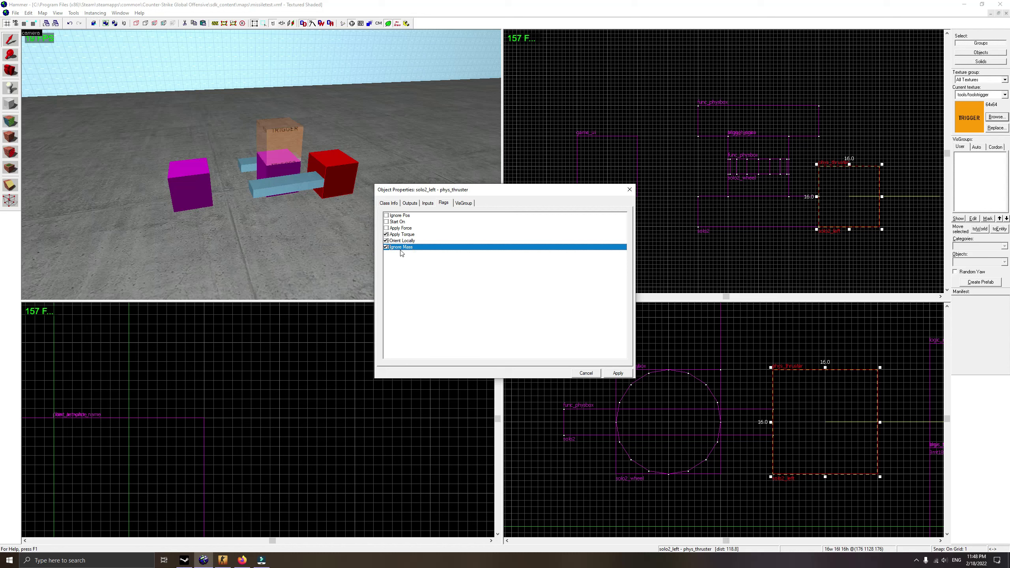
pyautogui.click(618, 373)
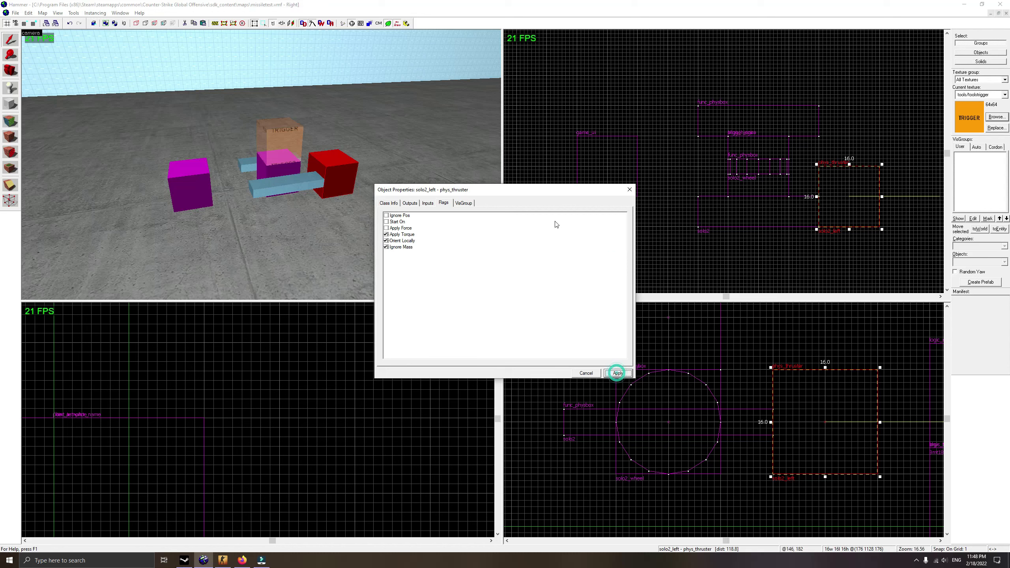
# Set the solo2_left thruster's Force to 80 and apply it.
pyautogui.click(385, 203)
pyautogui.click(409, 282)
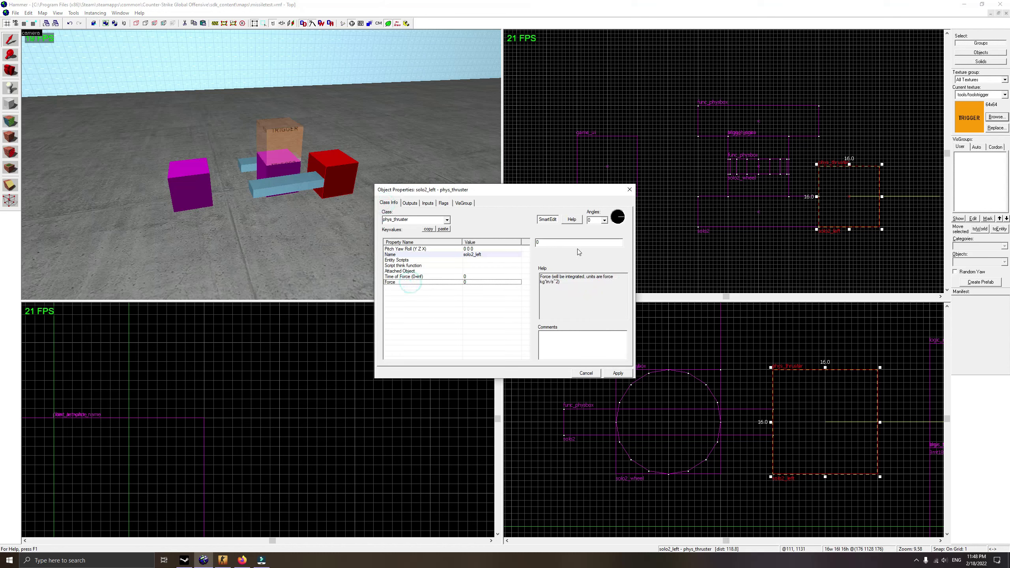
pyautogui.click(547, 246)
pyautogui.write('80')
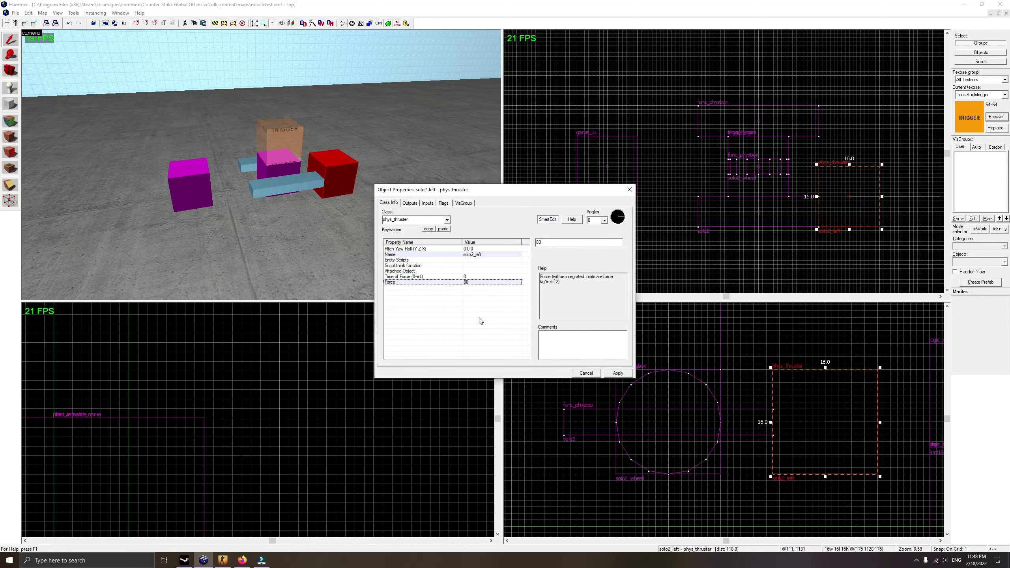
pyautogui.click(617, 373)
# Set the thruster's Attached Object to solo2 by picking the vehicle body in the 3D view.
pyautogui.click(416, 278)
pyautogui.click(412, 270)
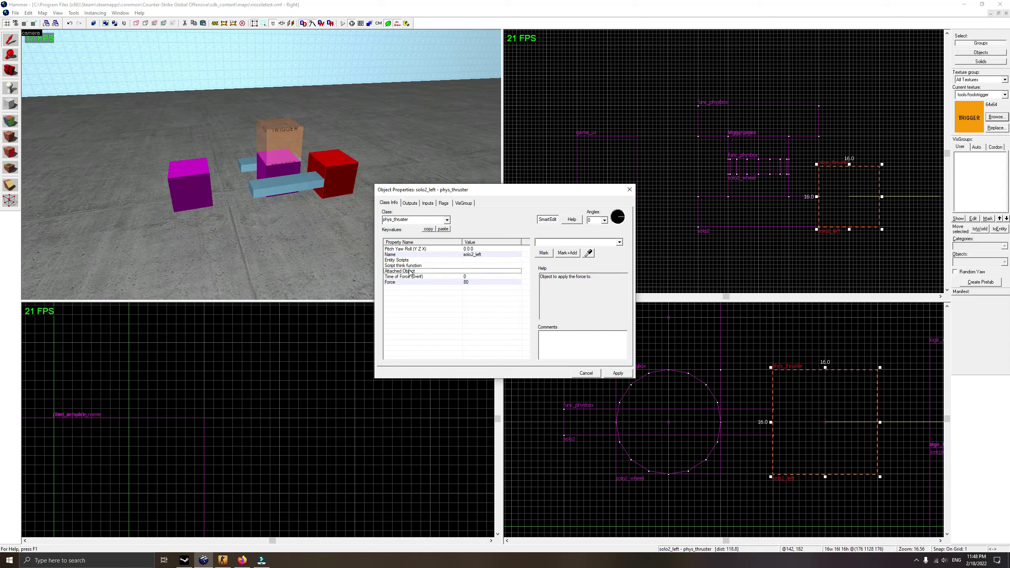
pyautogui.click(589, 253)
pyautogui.click(291, 182)
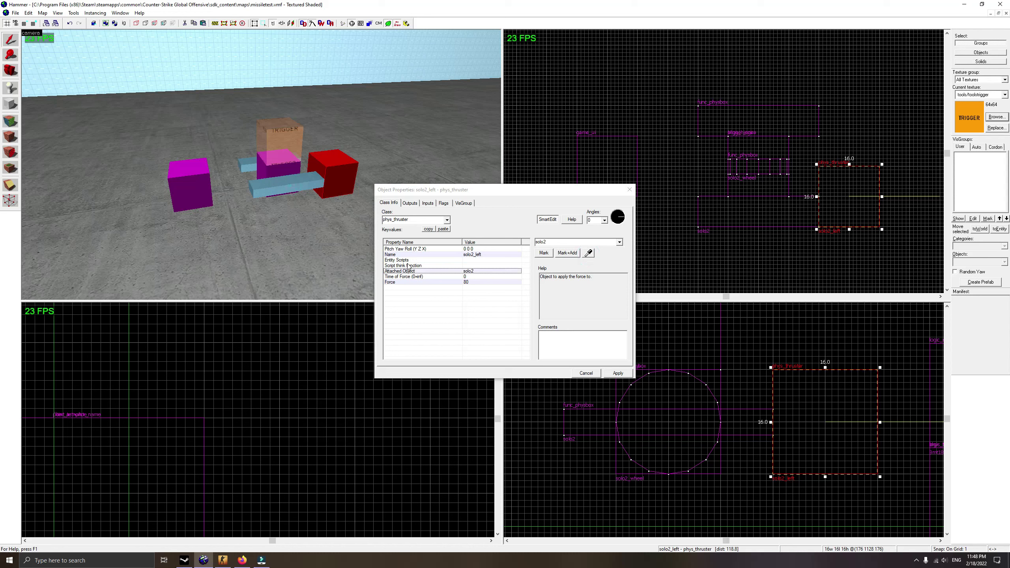
# Set the solo2_left thruster's Pitch Yaw Roll to 90 0 0 and apply it.
pyautogui.click(469, 249)
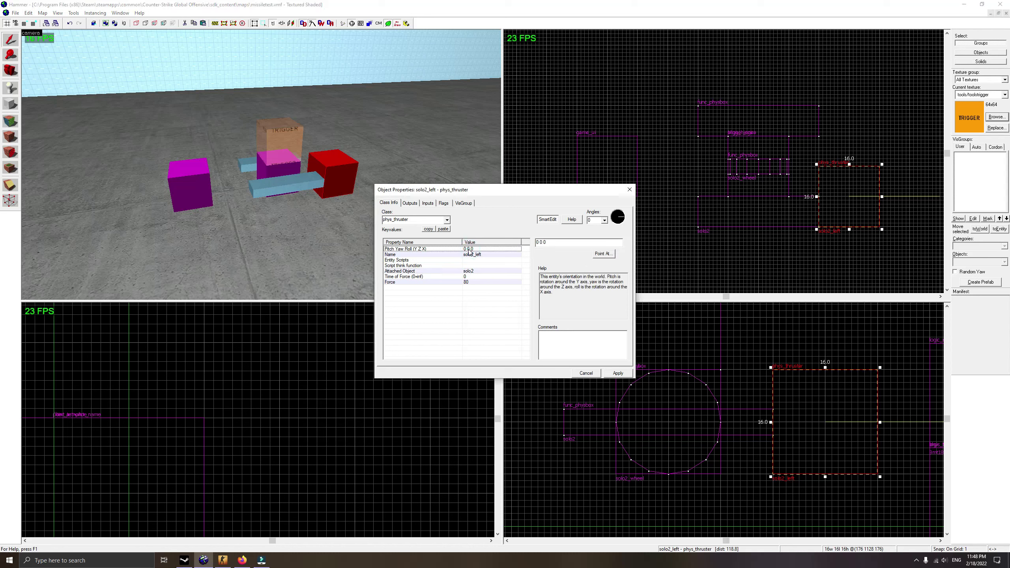
pyautogui.click(603, 221)
pyautogui.click(604, 222)
pyautogui.click(537, 242)
pyautogui.write('9')
pyautogui.click(619, 373)
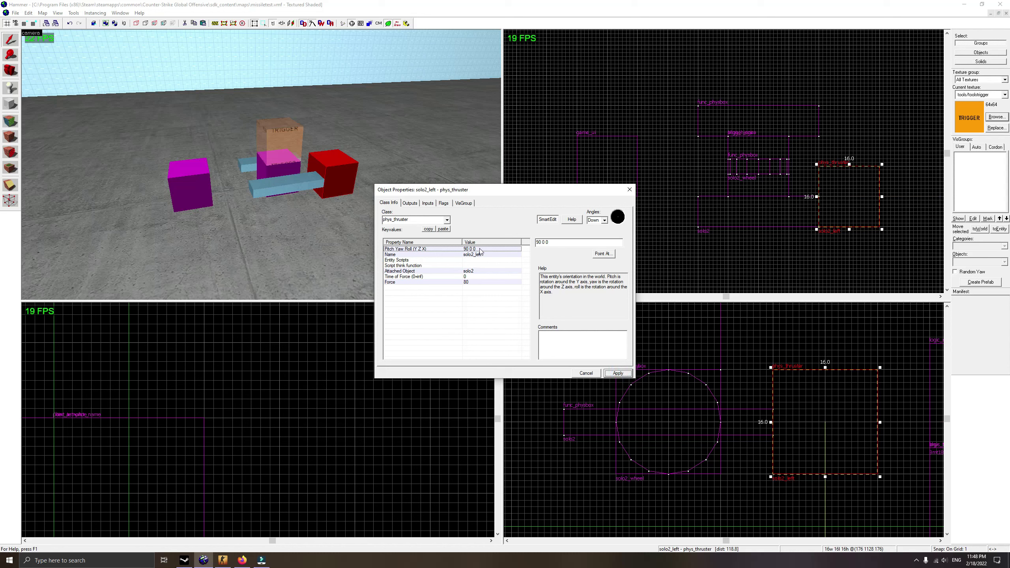
# Change the solo2_left thruster's Pitch Yaw Roll to 0 90 0, apply it and close the properties.
pyautogui.moveTo(555, 243); pyautogui.dragTo(534, 245)
pyautogui.click(617, 373)
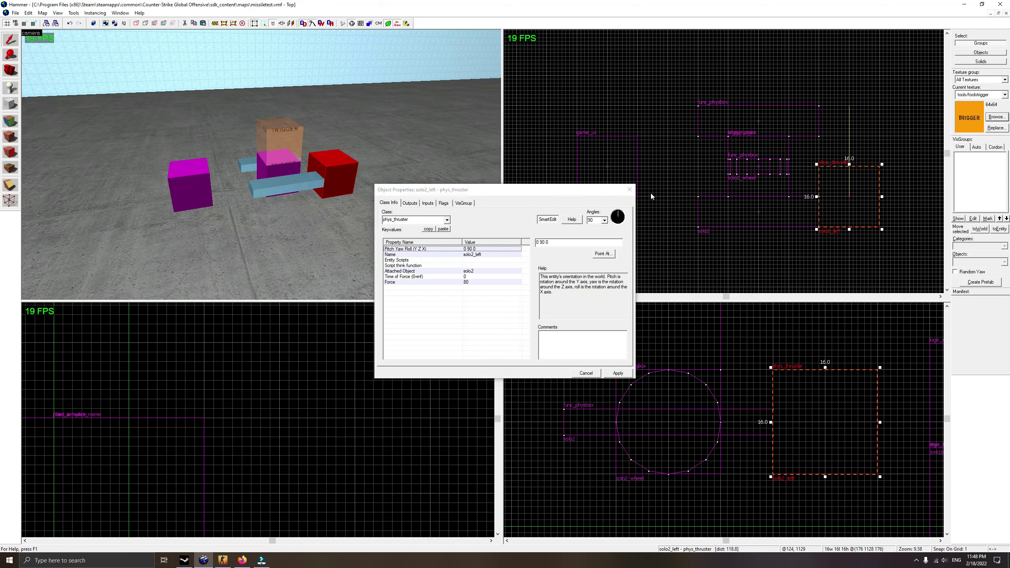
pyautogui.click(629, 189)
# Duplicate the solo2_left thruster and align the copy directly beside the original at the same height.
pyautogui.moveTo(333, 164); pyautogui.dragTo(385, 246)
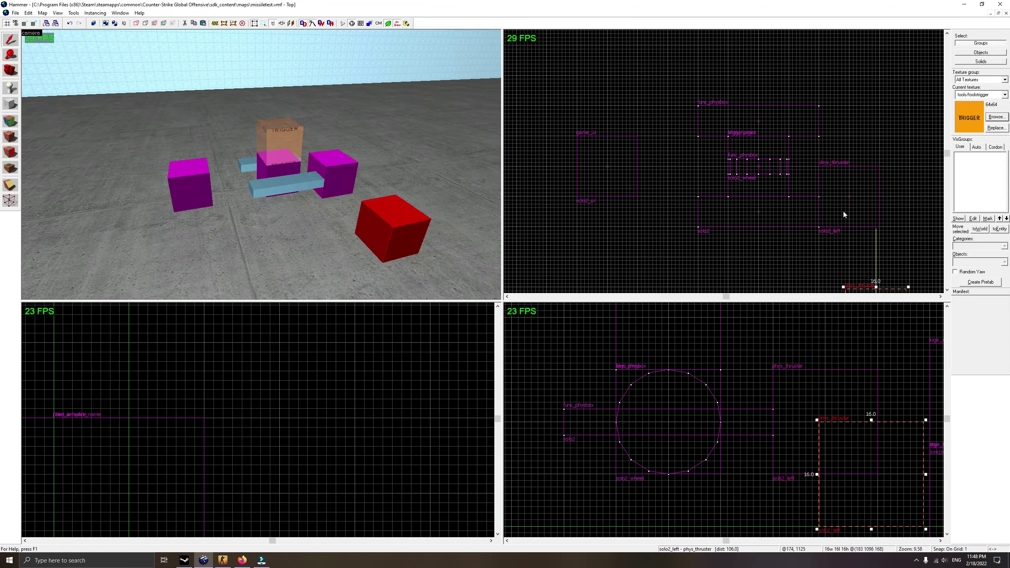
pyautogui.scroll(-2, 855, 225)
pyautogui.moveTo(851, 270); pyautogui.dragTo(837, 163)
pyautogui.moveTo(823, 463); pyautogui.dragTo(815, 406)
# Rename the copied thruster solo2_right and apply it.
pyautogui.doubleClick(322, 150)
pyautogui.click(495, 254)
pyautogui.moveTo(564, 242); pyautogui.dragTo(551, 246)
pyautogui.write('right')
pyautogui.click(618, 374)
# Set the solo2_right thruster's Pitch Yaw Roll to 0 -90 0 and save the map.
pyautogui.click(468, 249)
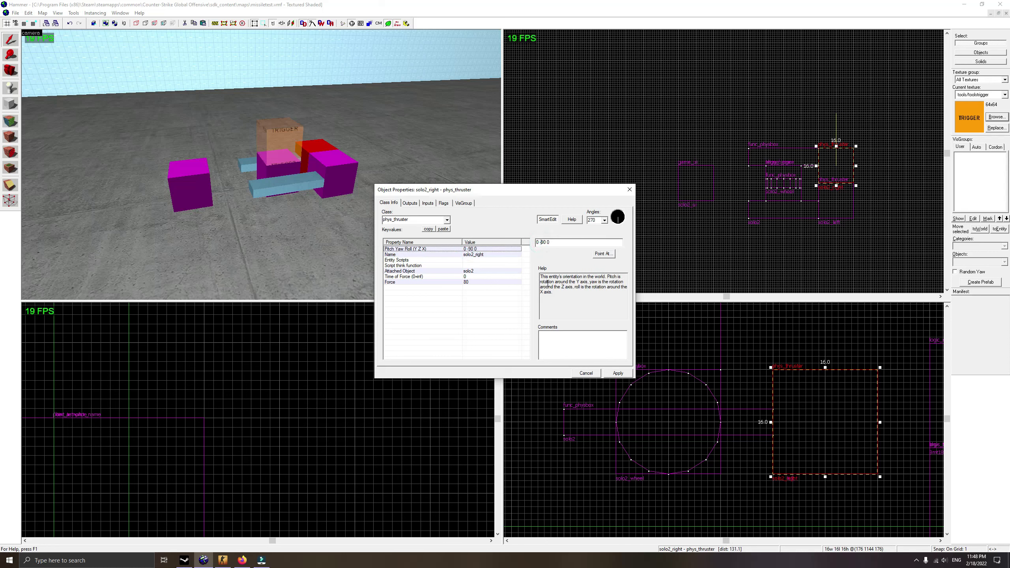
pyautogui.click(629, 190)
pyautogui.click(15, 13)
pyautogui.click(31, 47)
# Place a new phys_thruster entity on the floor in front of the solo2 vehicle.
pyautogui.click(13, 70)
pyautogui.moveTo(260, 165)
pyautogui.mouseDown()
pyautogui.moveTo(248, 177)
pyautogui.moveTo(248, 235)
pyautogui.moveTo(261, 165)
pyautogui.moveTo(260, 222)
pyautogui.moveTo(261, 164)
pyautogui.moveTo(251, 164)
pyautogui.mouseUp()
pyautogui.press('w')
pyautogui.press('s')
pyautogui.press('w')
pyautogui.press('s')
pyautogui.click(10, 86)
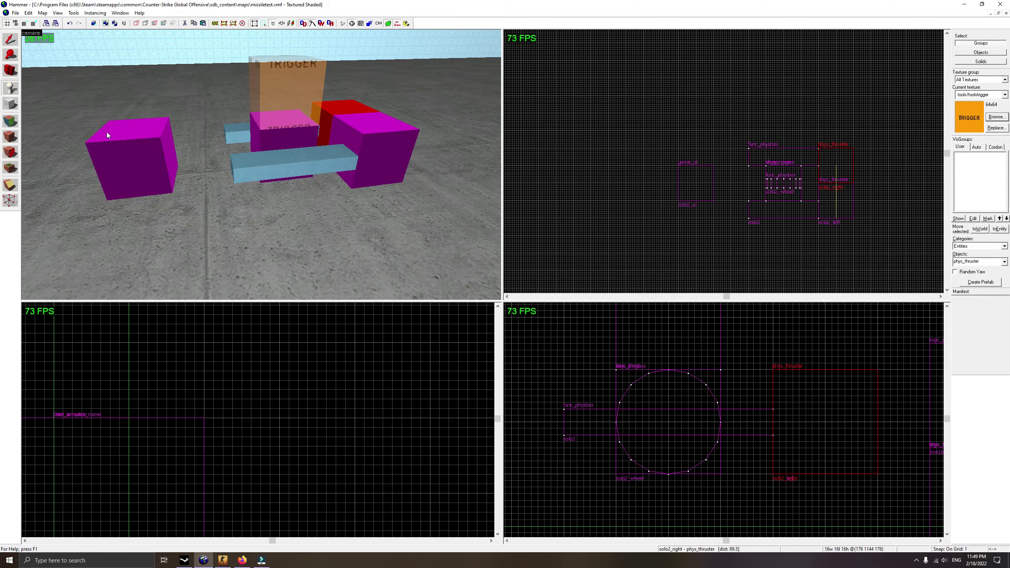
pyautogui.click(345, 246)
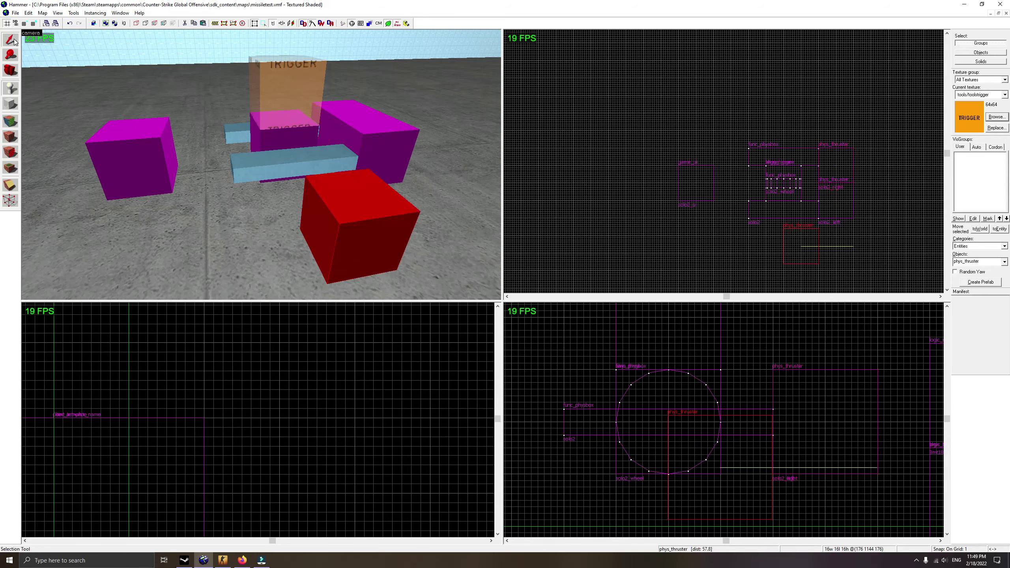
# Give the new thruster the name solo2 by picking it from the vehicle in the 3D view.
pyautogui.doubleClick(350, 210)
pyautogui.click(428, 255)
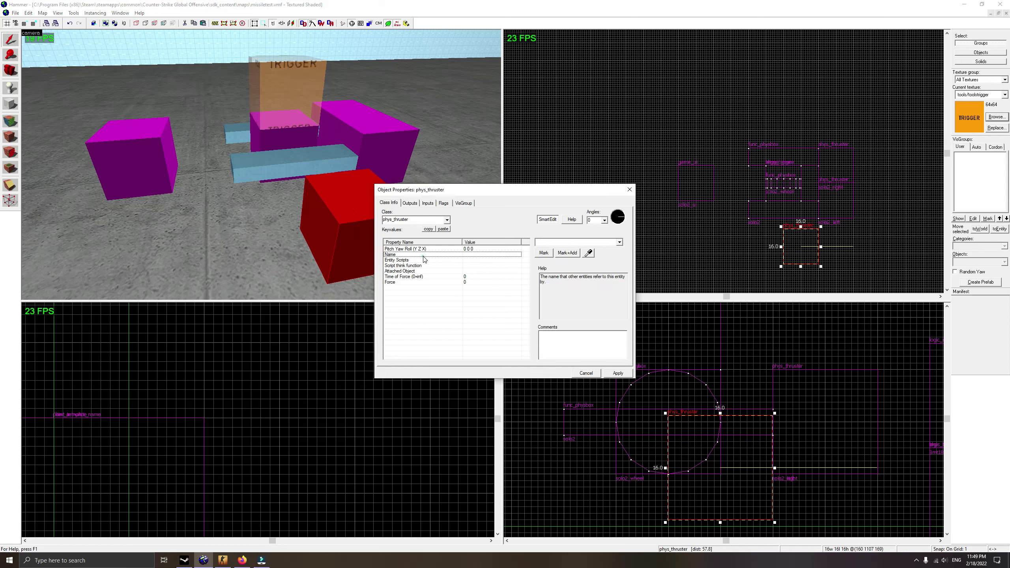
pyautogui.click(589, 254)
pyautogui.click(274, 157)
pyautogui.click(479, 250)
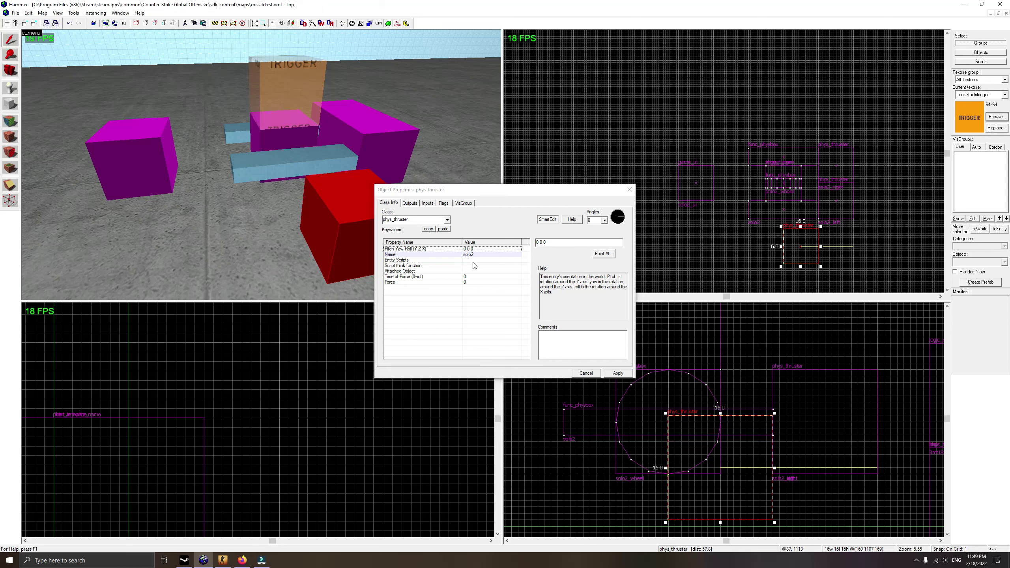
# Turn off Apply Torque and turn on Ignore Mass in the new thruster's flags, and apply the changes.
pyautogui.click(444, 203)
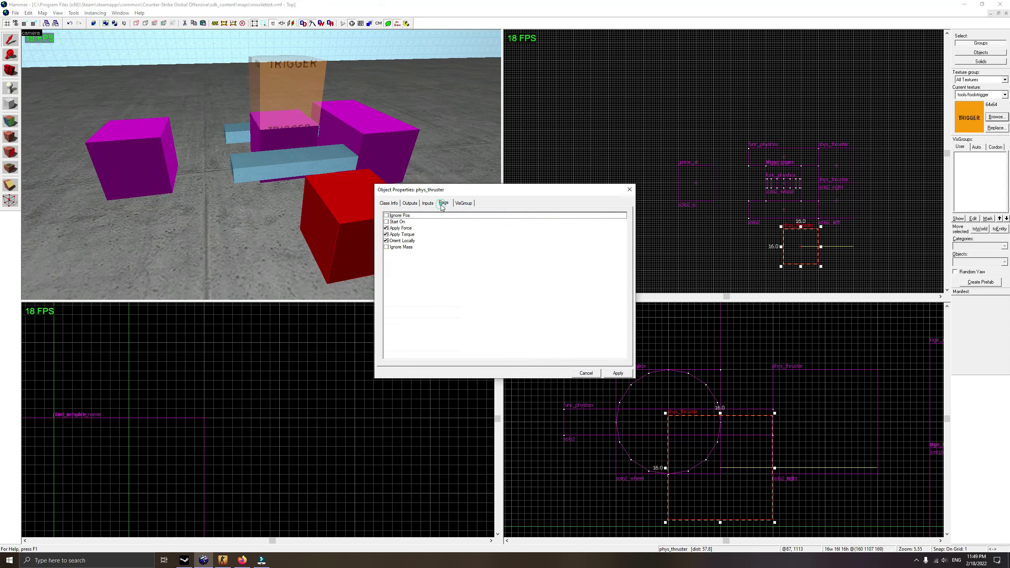
pyautogui.click(386, 235)
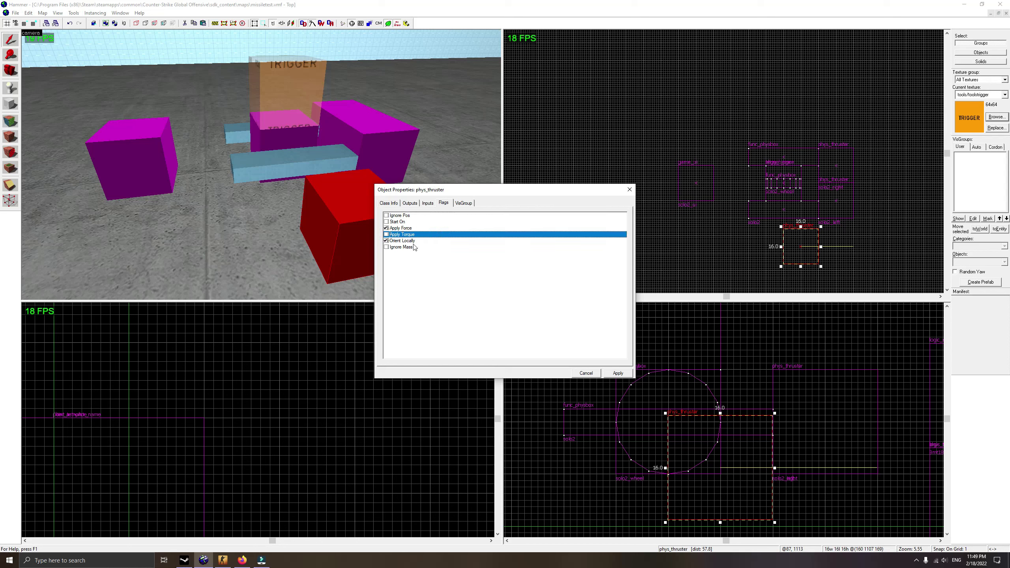
pyautogui.click(386, 247)
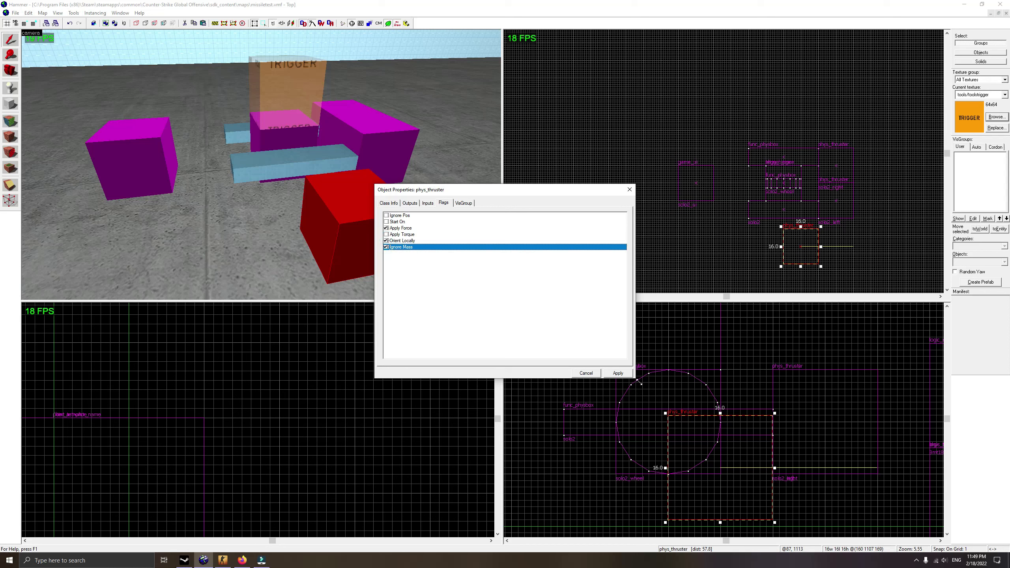
pyautogui.click(617, 374)
# Check the Force setting of the solo1_forward thruster on the first vehicle for reference.
pyautogui.click(389, 203)
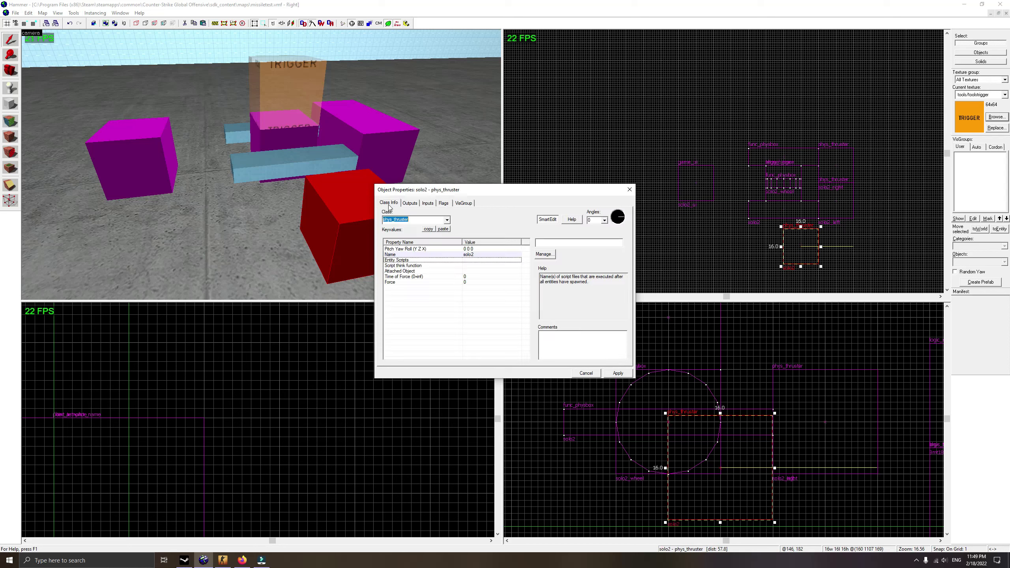
pyautogui.click(406, 281)
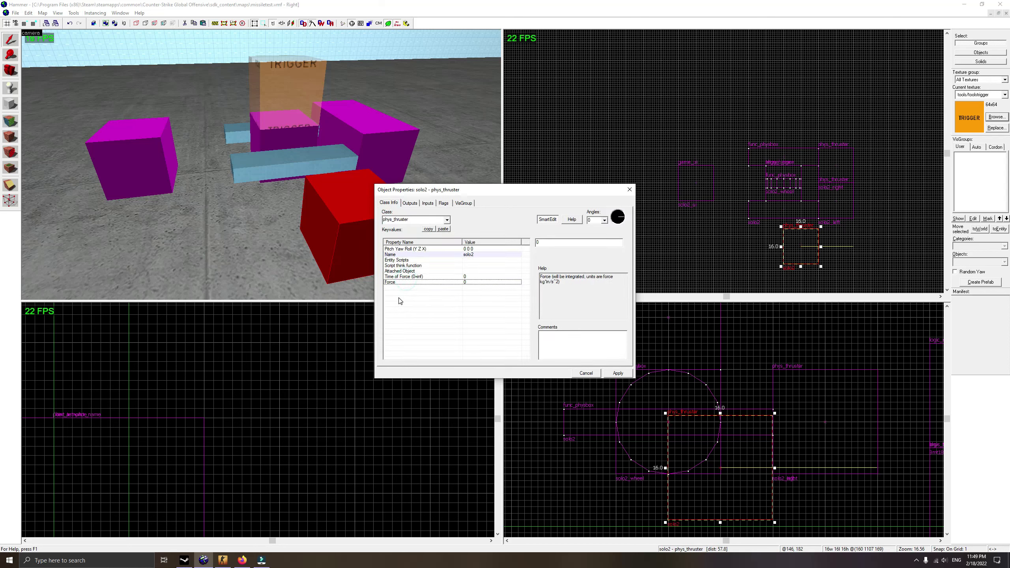
pyautogui.click(630, 190)
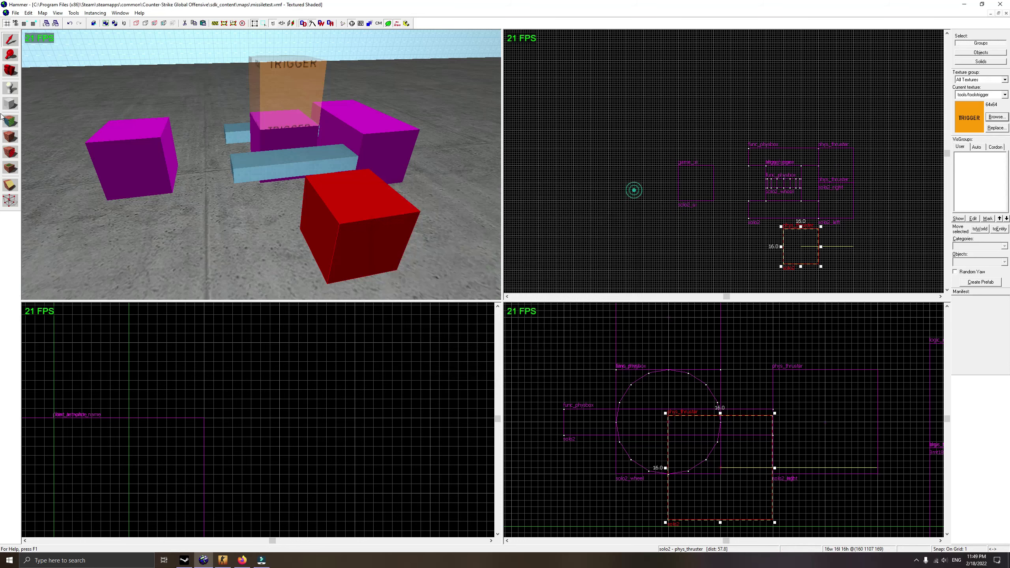
pyautogui.click(10, 71)
pyautogui.moveTo(267, 134); pyautogui.dragTo(261, 165)
pyautogui.press('w')
pyautogui.click(10, 39)
pyautogui.click(240, 195)
pyautogui.doubleClick(225, 187)
pyautogui.click(628, 190)
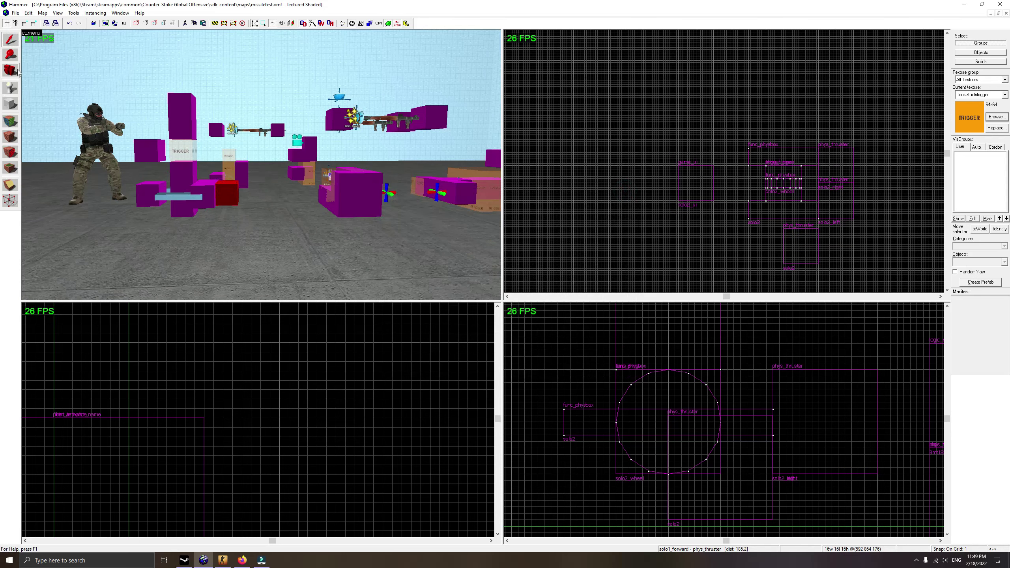
# Set the new thruster's Force to 120, apply it and close the properties.
pyautogui.click(11, 70)
pyautogui.moveTo(260, 164); pyautogui.dragTo(261, 165)
pyautogui.press('w')
pyautogui.press('w')
pyautogui.click(10, 39)
pyautogui.click(184, 187)
pyautogui.doubleClick(184, 190)
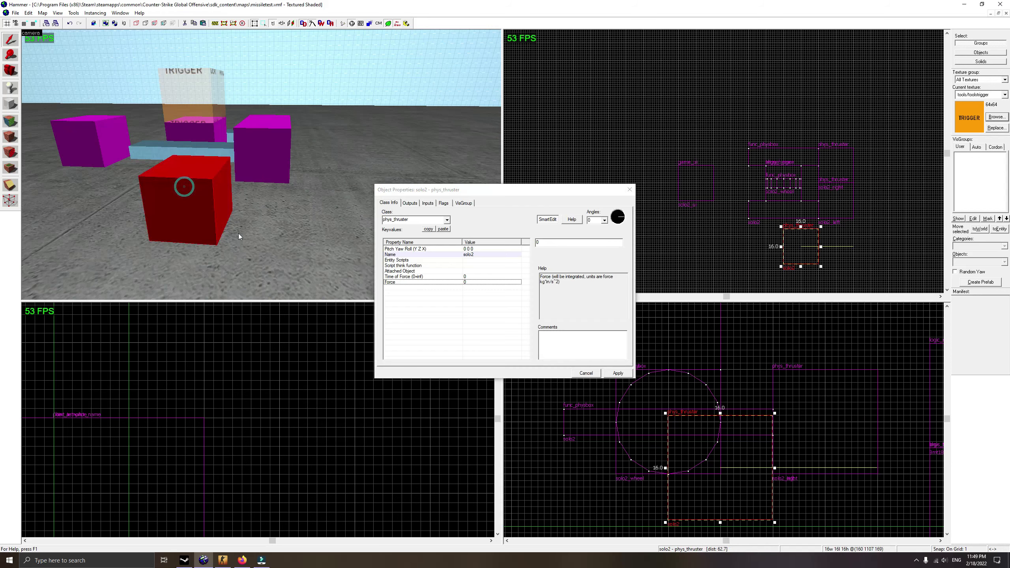
pyautogui.click(436, 282)
pyautogui.press('BackSpace')
pyautogui.write('120')
pyautogui.click(617, 373)
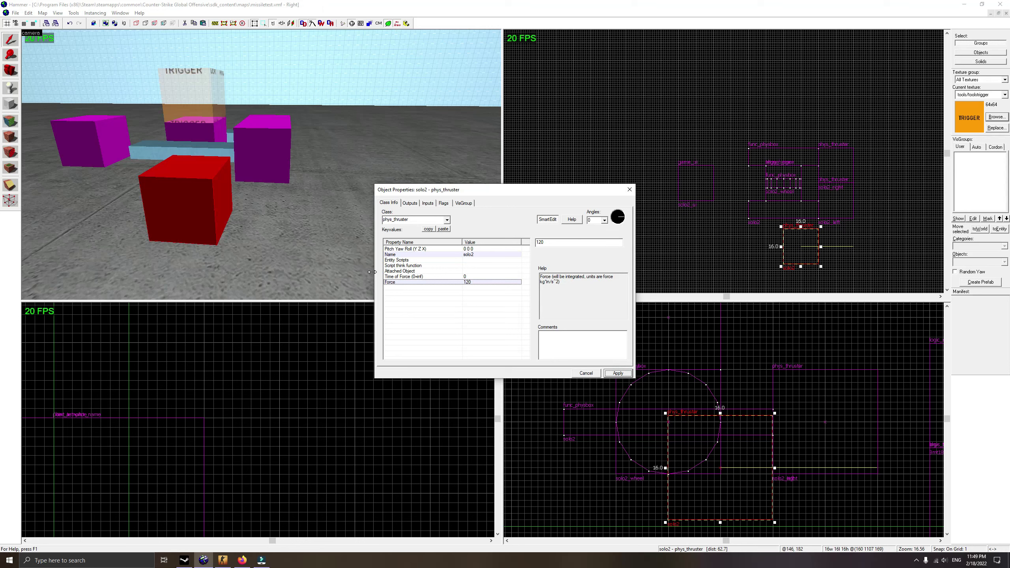
pyautogui.click(444, 203)
pyautogui.click(389, 201)
pyautogui.click(633, 190)
# Move the new thruster to the vehicle's front end, beyond the left and right thrusters, centred and level with them.
pyautogui.scroll(2, 756, 247)
pyautogui.moveTo(743, 255); pyautogui.dragTo(844, 164)
pyautogui.scroll(5, 857, 435)
pyautogui.moveTo(856, 435); pyautogui.dragTo(858, 404)
# Review the flags of the thruster at the vehicle's front end.
pyautogui.press('Up')
pyautogui.press('w')
pyautogui.press('Up')
pyautogui.press('Down')
pyautogui.press('s')
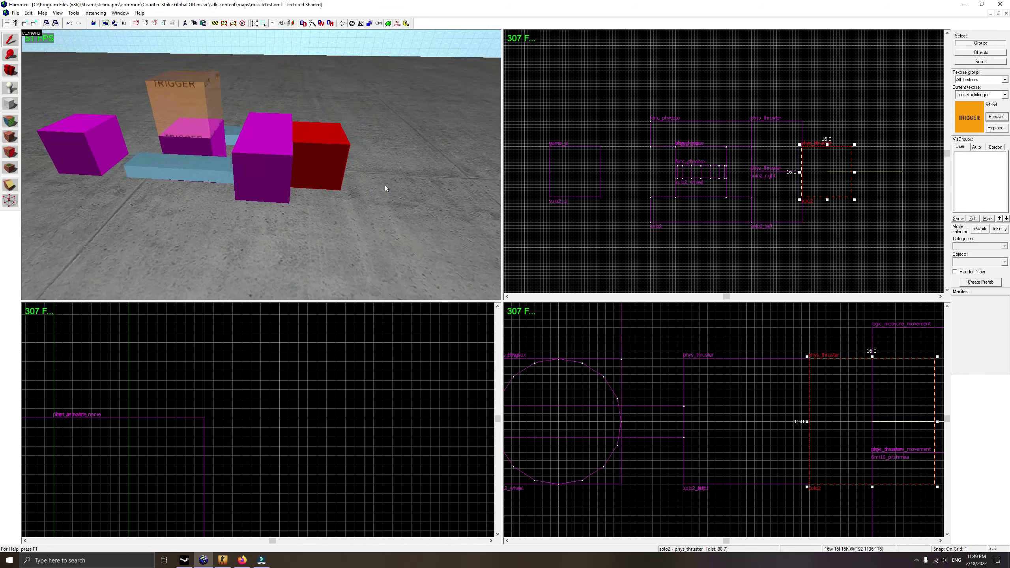
pyautogui.doubleClick(324, 165)
pyautogui.click(443, 203)
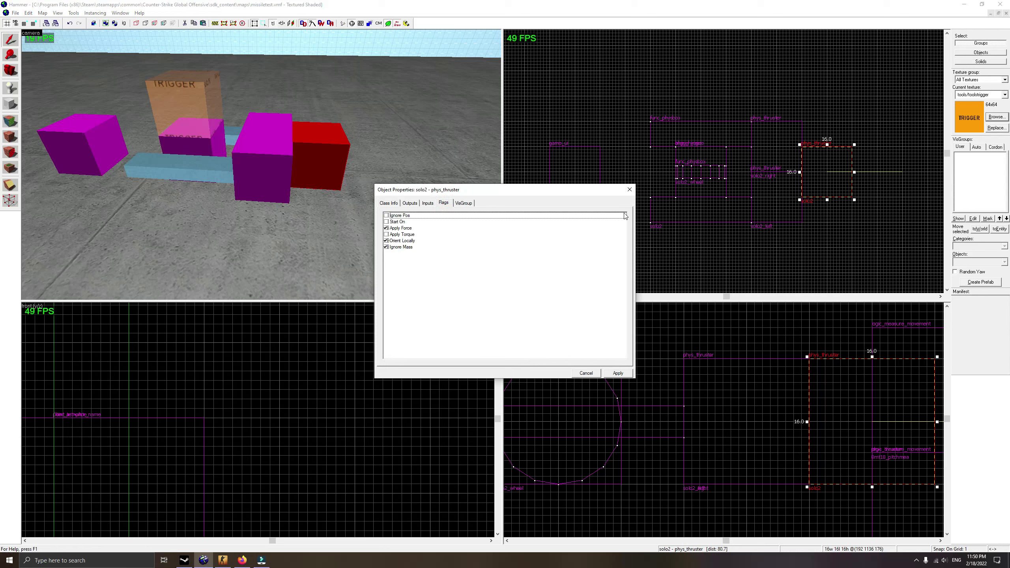
pyautogui.click(629, 189)
# Duplicate the front thruster and align the copy at the vehicle's rear end, beside the game_ui, at the same height.
pyautogui.moveTo(330, 153)
pyautogui.keyDown('shift'); pyautogui.mouseDown()
pyautogui.moveTo(304, 205)
pyautogui.moveTo(149, 215)
pyautogui.mouseUp(); pyautogui.keyUp('shift')
pyautogui.scroll(1, 663, 214)
pyautogui.scroll(1, 663, 213)
pyautogui.moveTo(663, 213); pyautogui.dragTo(622, 148)
pyautogui.scroll(-5, 744, 426)
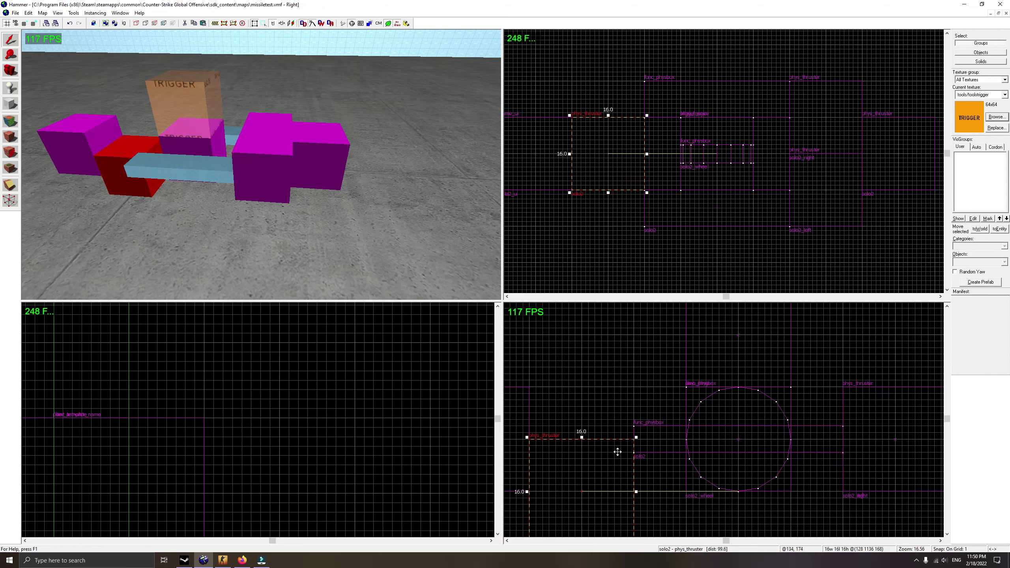
pyautogui.moveTo(617, 460); pyautogui.dragTo(618, 412)
# Rename the rear thruster solo2_backward and apply it.
pyautogui.doubleClick(140, 136)
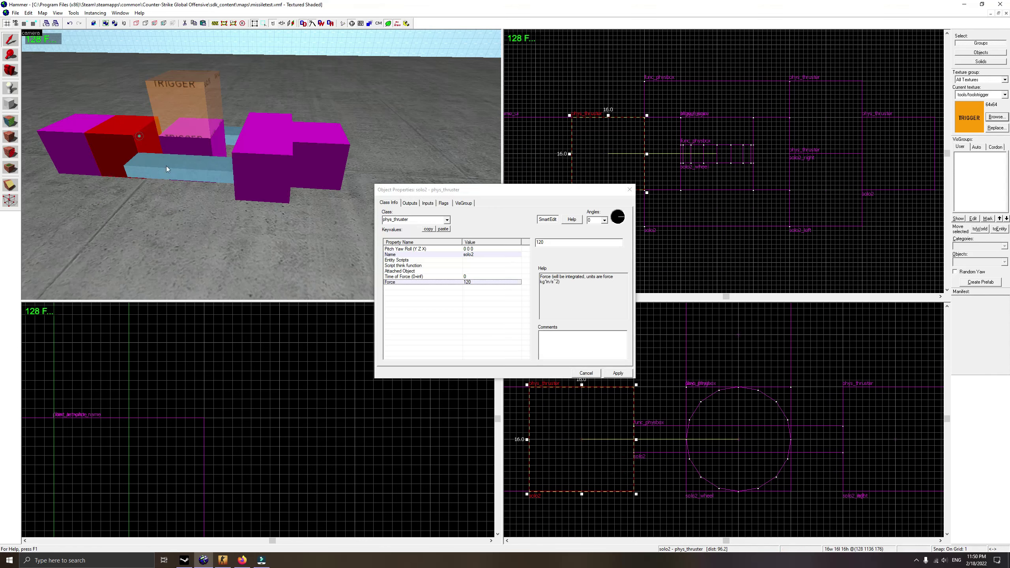
pyautogui.click(490, 255)
pyautogui.click(563, 243)
pyautogui.write('_backward')
pyautogui.click(622, 374)
# Rename the front thruster solo2_forward and apply it.
pyautogui.click(336, 163)
pyautogui.click(552, 243)
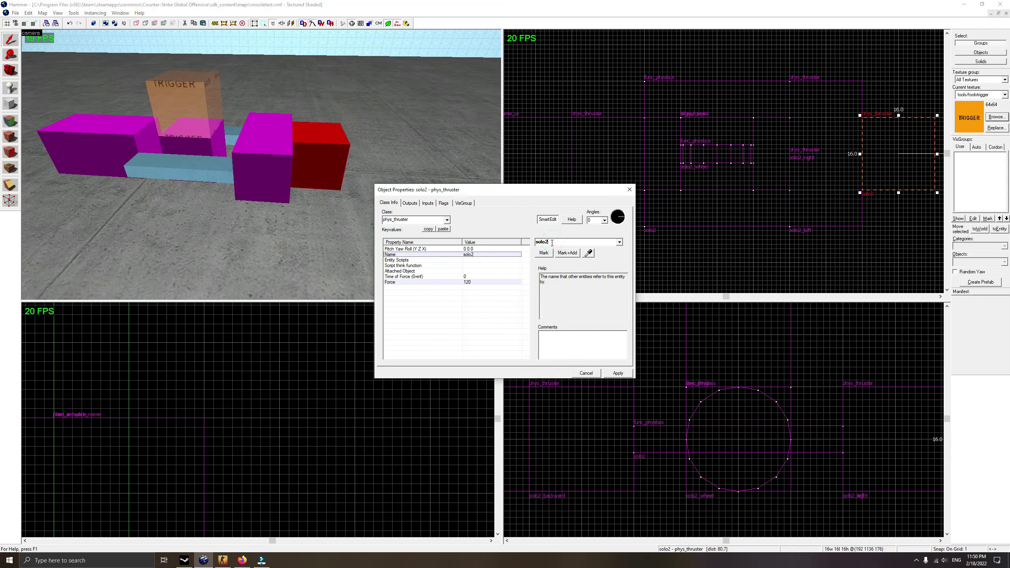
pyautogui.write('_forward')
pyautogui.click(618, 373)
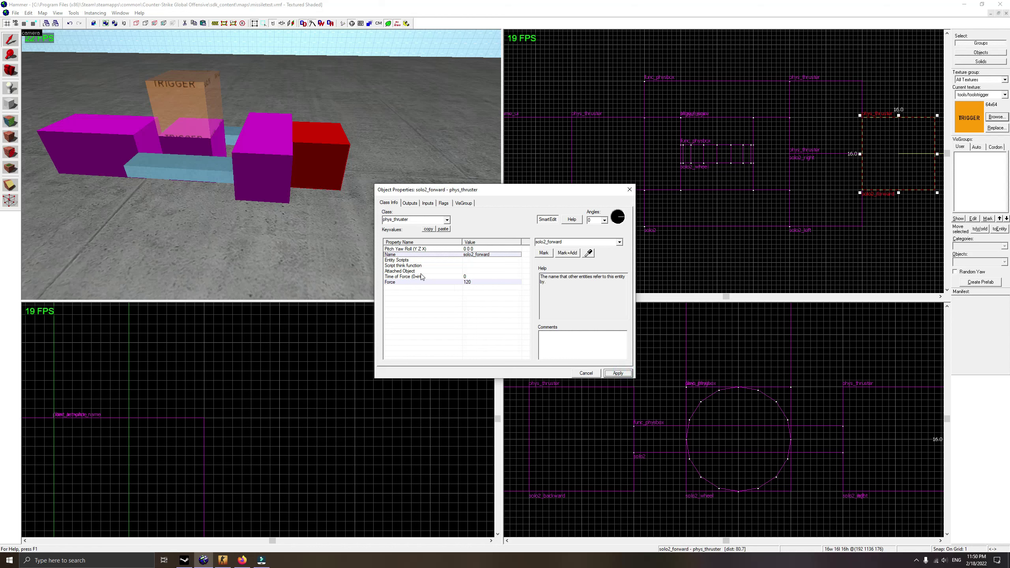
# Set the Attached Object of the solo2_forward and solo2_backward thrusters to solo2 by picking the vehicle body.
pyautogui.click(419, 271)
pyautogui.click(589, 252)
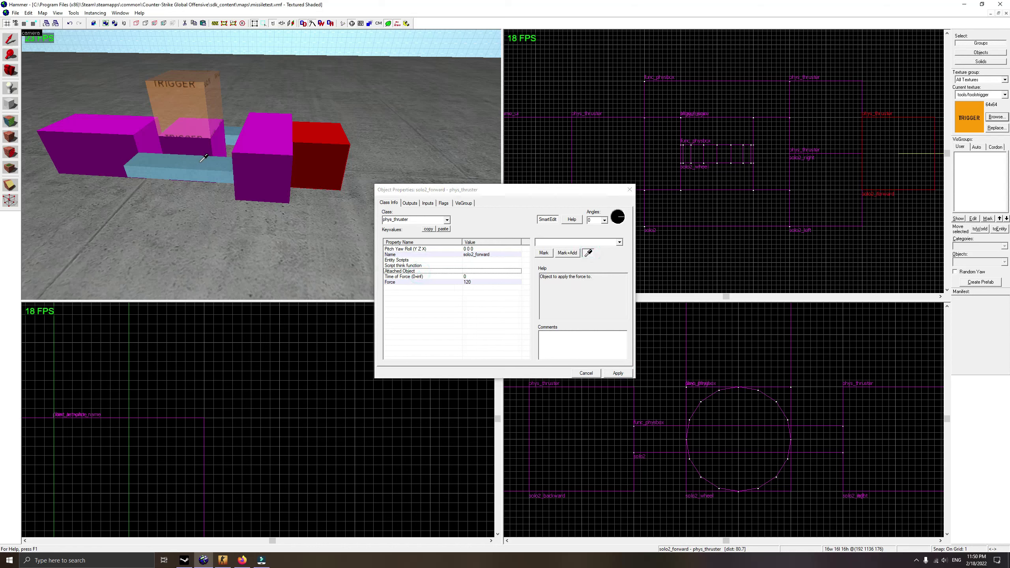
pyautogui.click(130, 135)
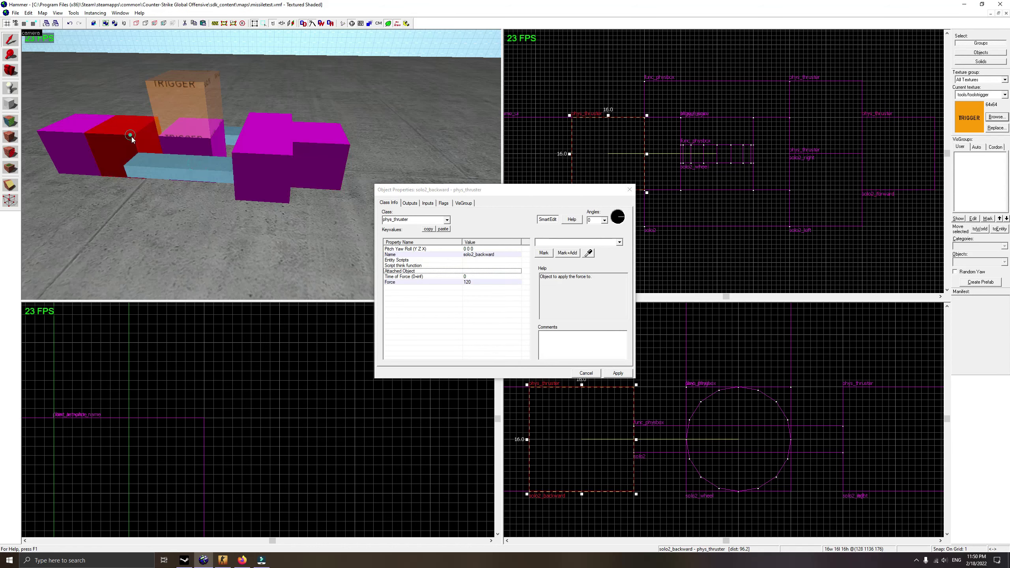
pyautogui.click(583, 253)
pyautogui.click(205, 164)
pyautogui.click(267, 181)
pyautogui.click(275, 122)
pyautogui.click(119, 148)
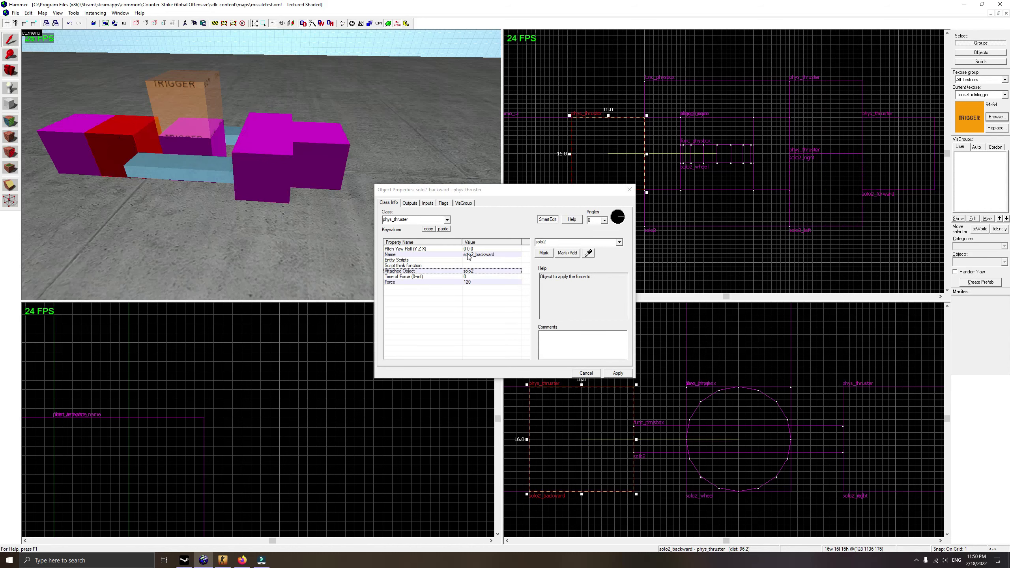
# Set the solo2_backward thruster's Pitch Yaw Roll to 0 180 0, apply it and close the properties.
pyautogui.click(427, 248)
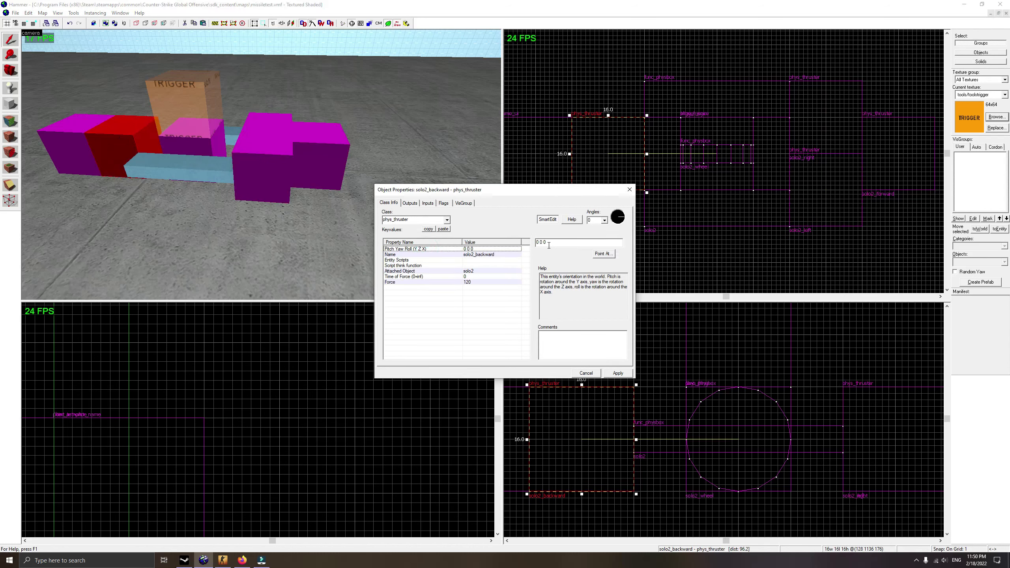
pyautogui.write('18')
pyautogui.click(619, 374)
pyautogui.click(629, 189)
# Inspect the thruster arrangement around the solo2 vehicle from several angles and distances.
pyautogui.click(328, 157)
pyautogui.click(120, 145)
pyautogui.click(13, 70)
pyautogui.moveTo(43, 104); pyautogui.dragTo(532, 256)
pyautogui.scroll(-3, 616, 229)
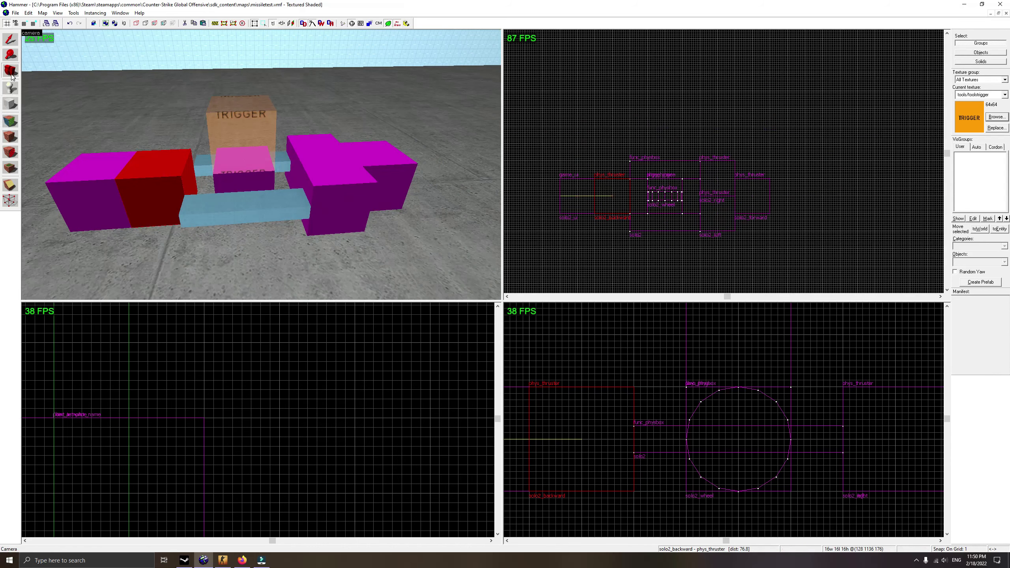
pyautogui.moveTo(189, 147); pyautogui.dragTo(261, 164)
pyautogui.scroll(-1, 261, 164)
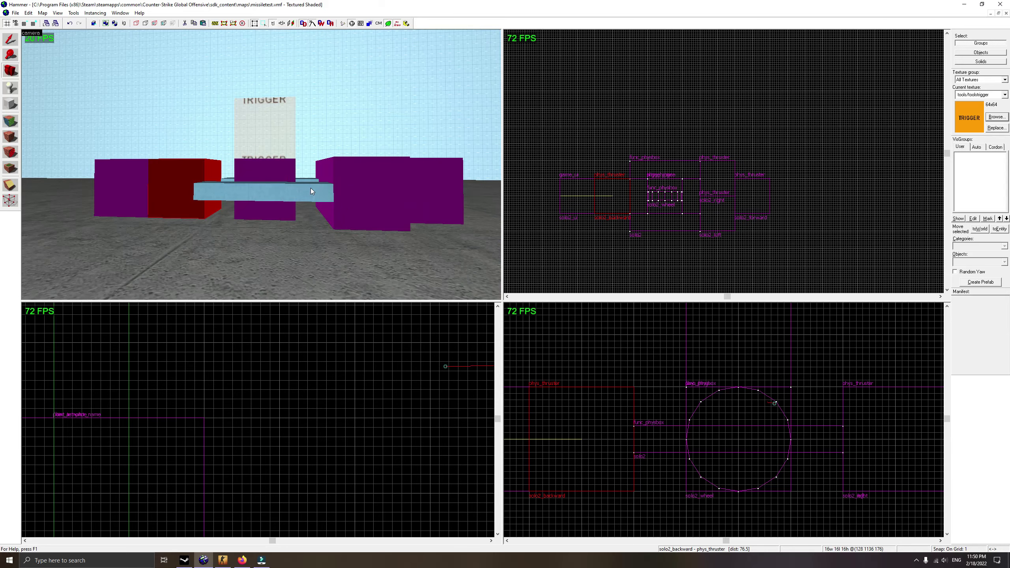
pyautogui.moveTo(310, 189); pyautogui.dragTo(227, 199)
pyautogui.click(9, 39)
pyautogui.scroll(-2, 165, 136)
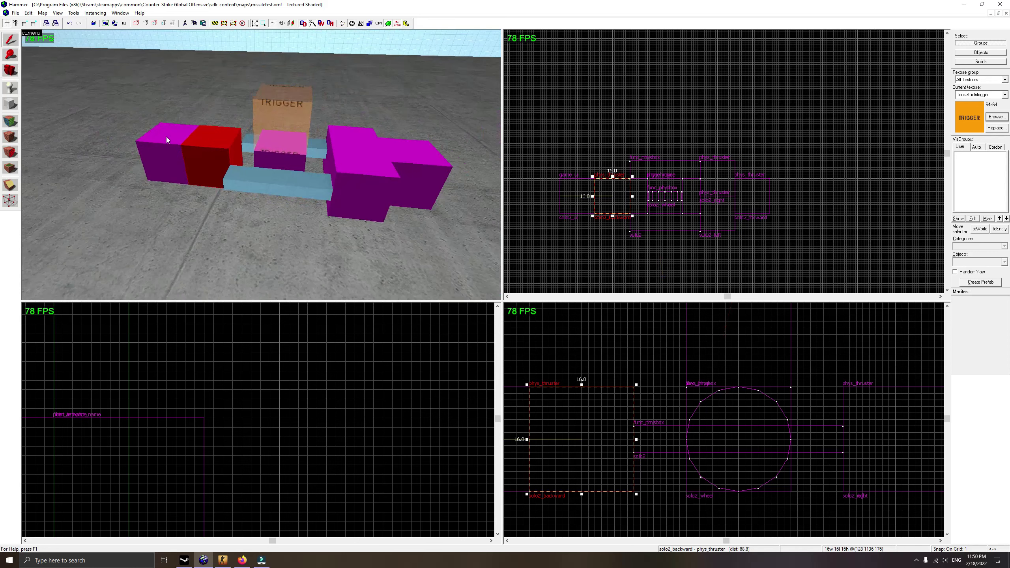
pyautogui.click(195, 158)
pyautogui.click(164, 164)
pyautogui.click(208, 165)
pyautogui.click(11, 71)
pyautogui.moveTo(167, 127); pyautogui.dragTo(167, 187, button='right')
pyautogui.moveTo(261, 165); pyautogui.dragTo(261, 223)
pyautogui.press('s')
pyautogui.press('z')
pyautogui.click(13, 69)
pyautogui.press('w')
pyautogui.press('s')
pyautogui.click(12, 42)
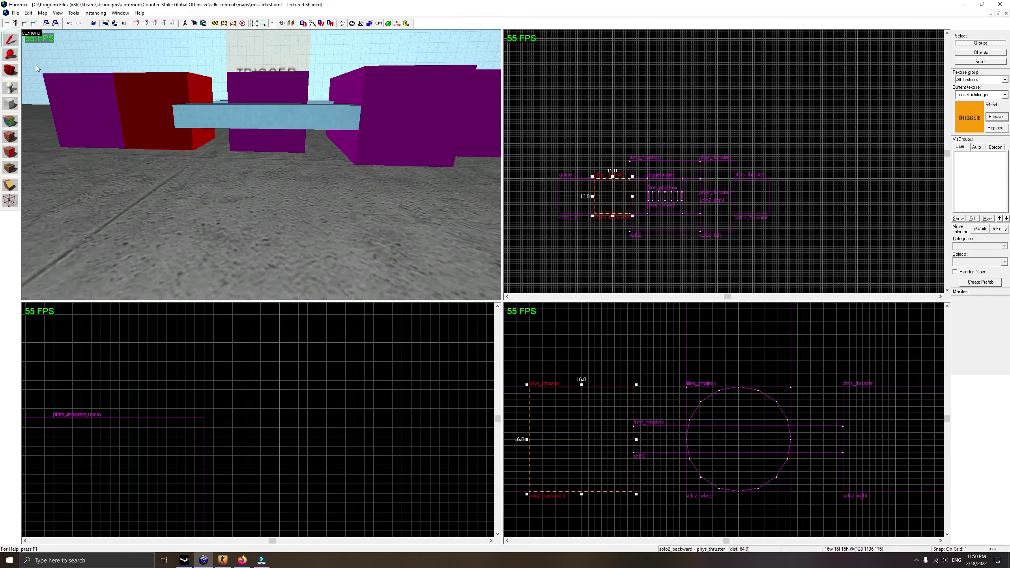
pyautogui.click(12, 70)
pyautogui.moveTo(261, 165)
pyautogui.mouseDown()
pyautogui.moveTo(260, 131)
pyautogui.moveTo(261, 153)
pyautogui.mouseUp()
pyautogui.press('w')
pyautogui.press('s')
pyautogui.press('z')
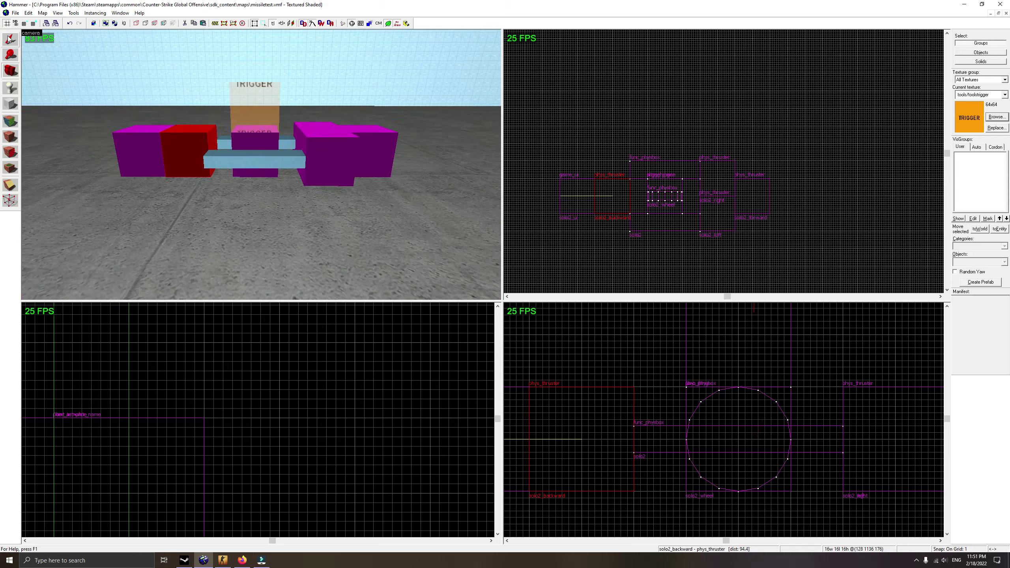
# Duplicate the solo2_backward and solo2_forward thrusters together, placing the copies on the floor beside the vehicle.
pyautogui.click(9, 39)
pyautogui.click(176, 163)
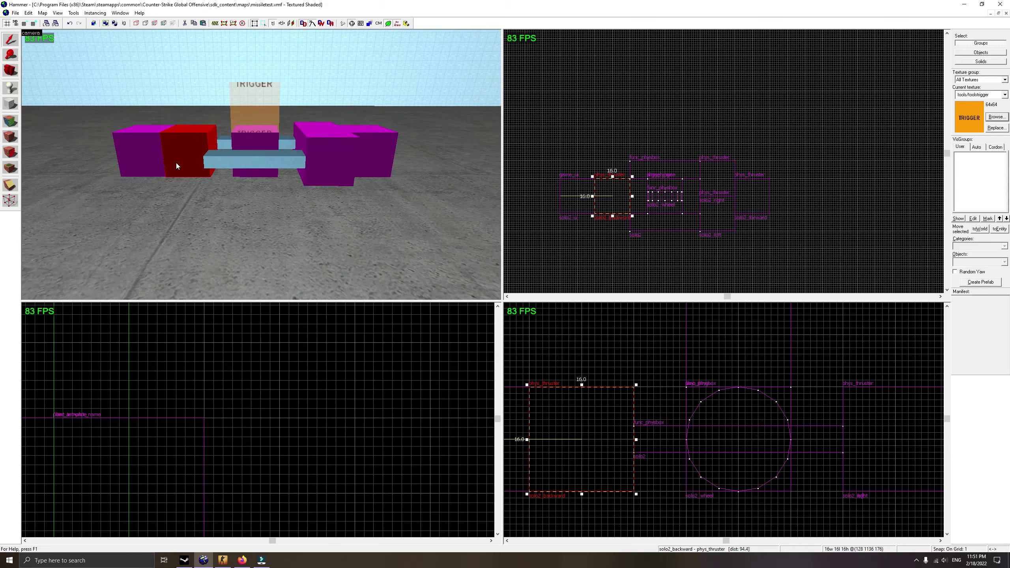
pyautogui.keyDown('ctrl'); pyautogui.click(356, 138); pyautogui.keyUp('ctrl')
pyautogui.scroll(-3, 253, 200)
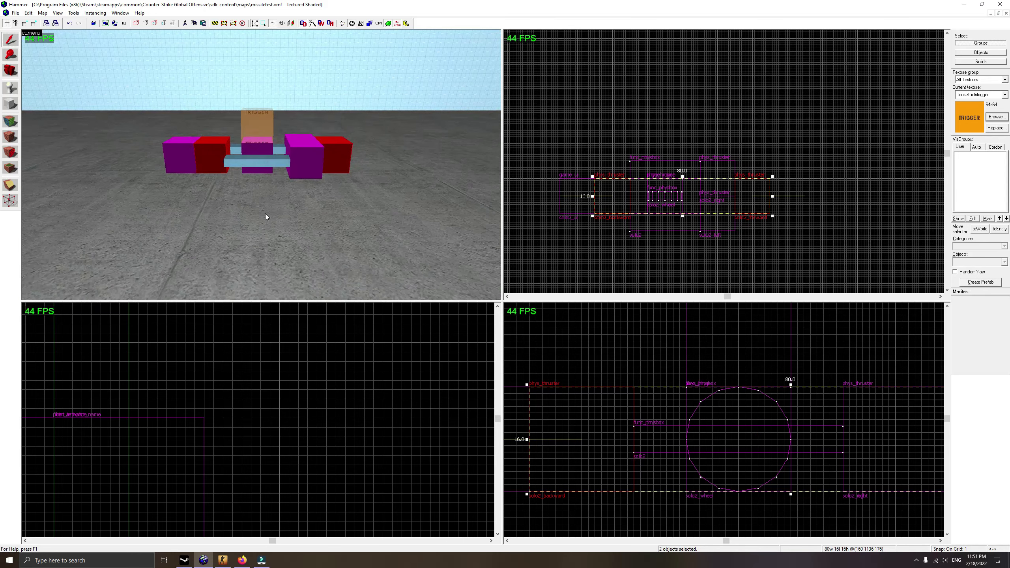
pyautogui.hotkey('ctrl', 'v')
# Check the name and force of the copied solo2_forward thruster, leaving its properties unchanged.
pyautogui.doubleClick(344, 214)
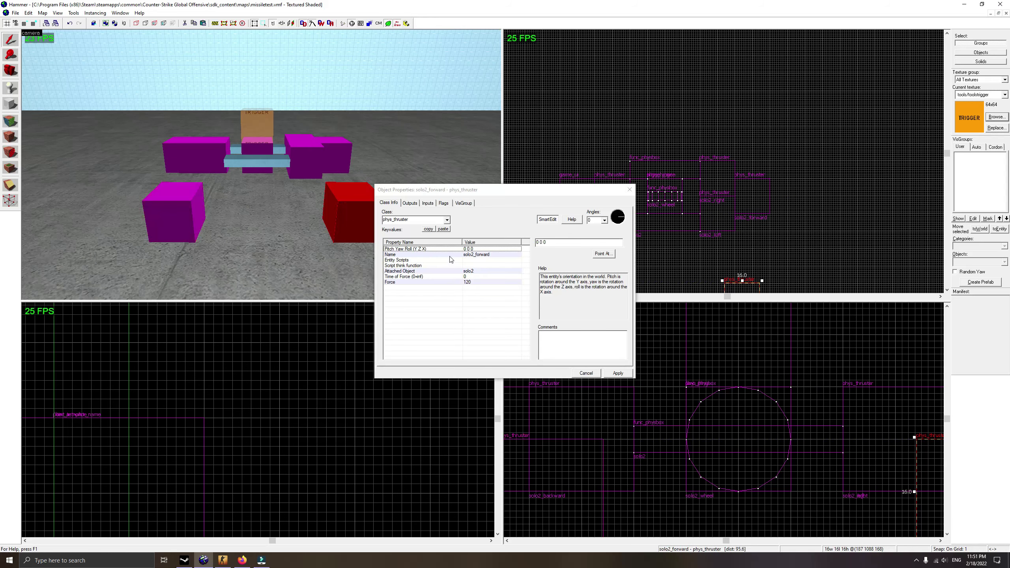
pyautogui.click(472, 255)
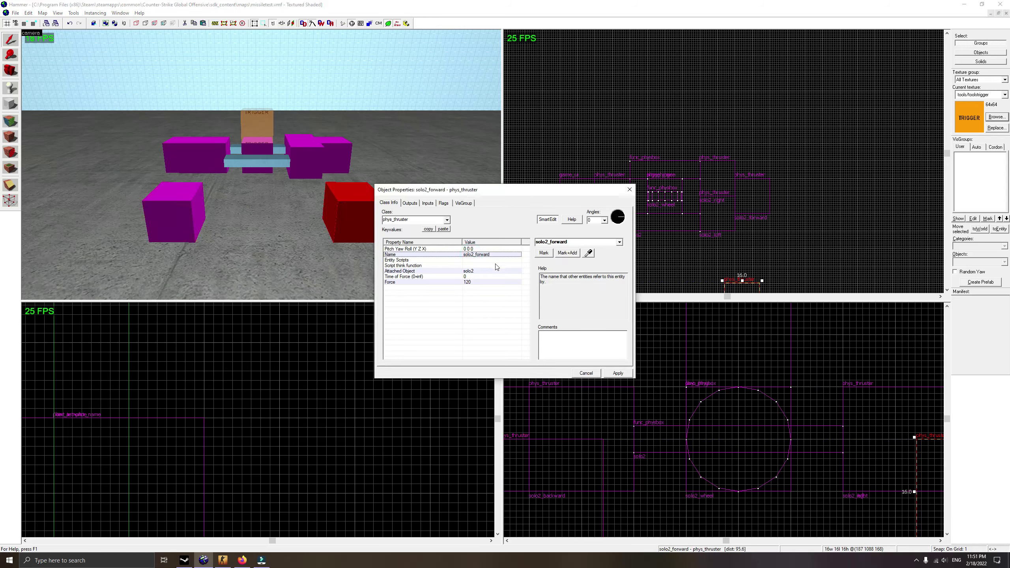
pyautogui.click(473, 282)
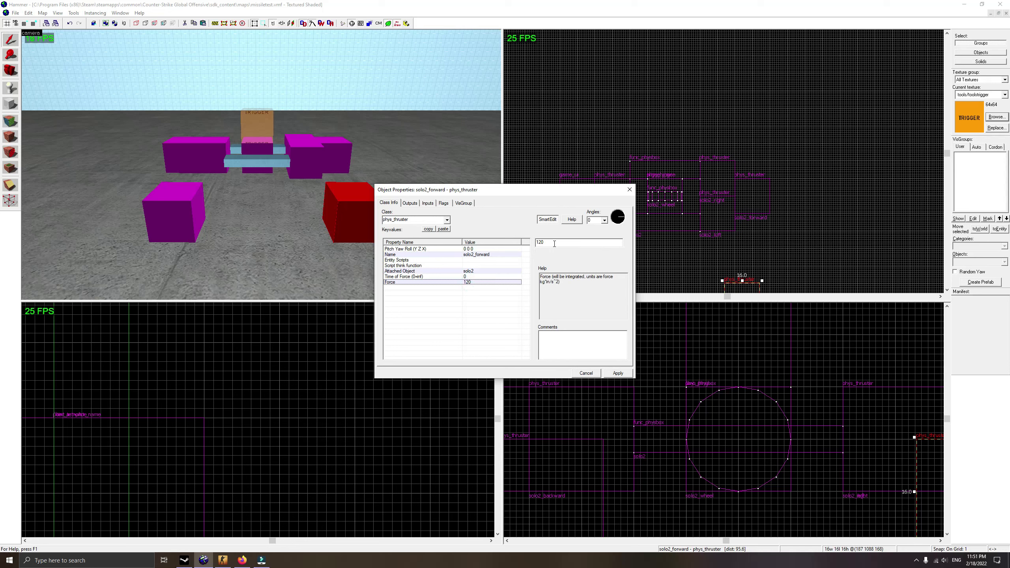
pyautogui.click(629, 189)
# Examine the solo1_backward thruster's force, attached object and placement relative to the wheel of the first vehicle.
pyautogui.press('s')
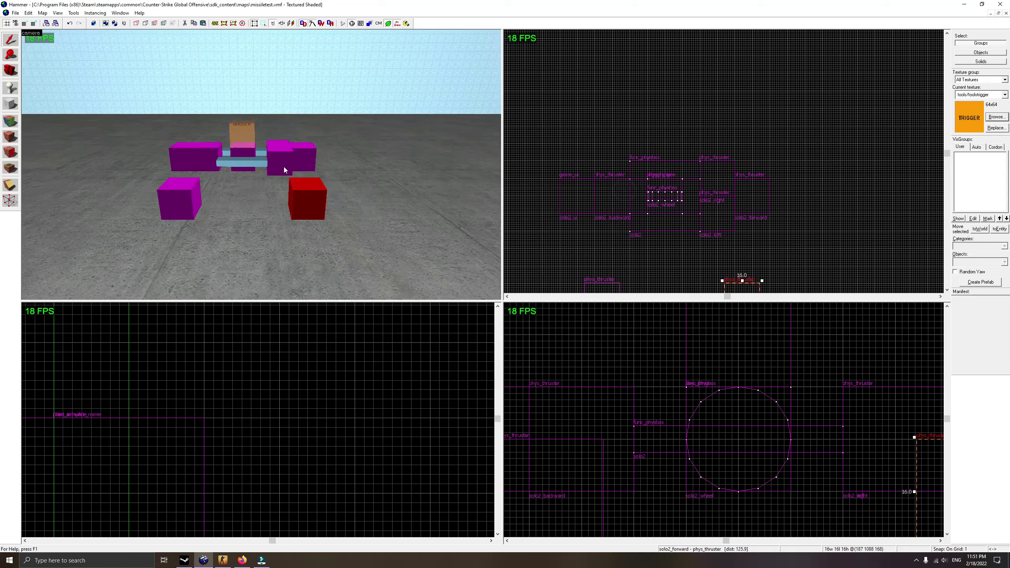
pyautogui.press('d')
pyautogui.press('Down')
pyautogui.scroll(10, 284, 167)
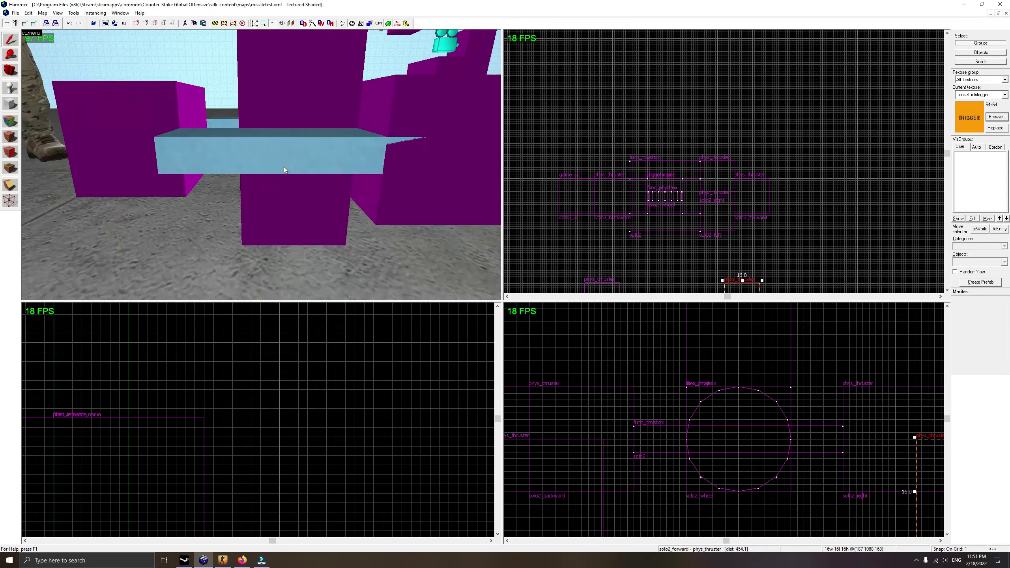
pyautogui.scroll(-5, 306, 200)
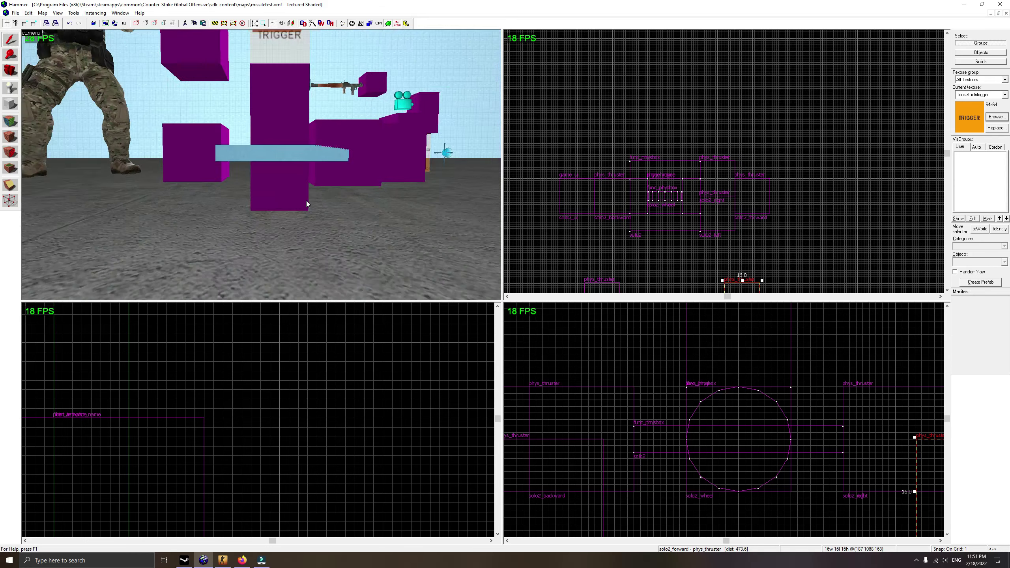
pyautogui.scroll(4, 306, 200)
pyautogui.scroll(-2, 306, 200)
pyautogui.doubleClick(288, 117)
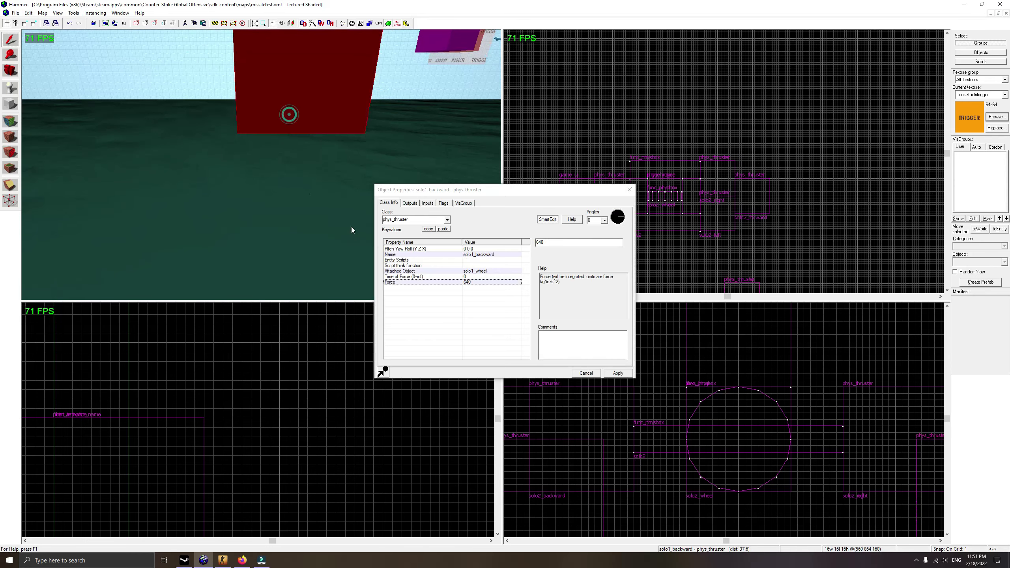
pyautogui.click(629, 191)
pyautogui.scroll(-10, 639, 196)
pyautogui.scroll(10, 705, 239)
pyautogui.scroll(-10, 712, 449)
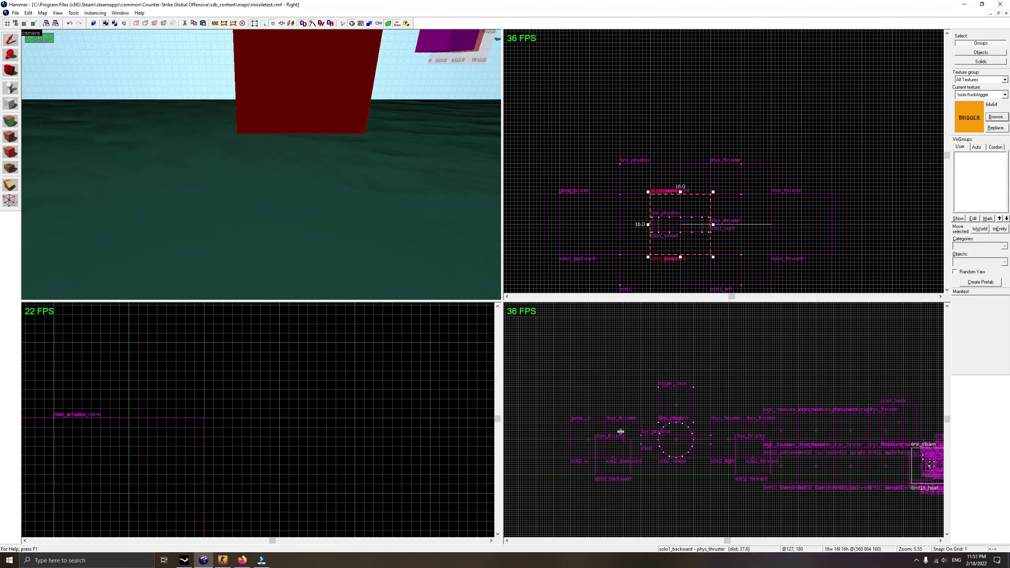
pyautogui.scroll(10, 712, 450)
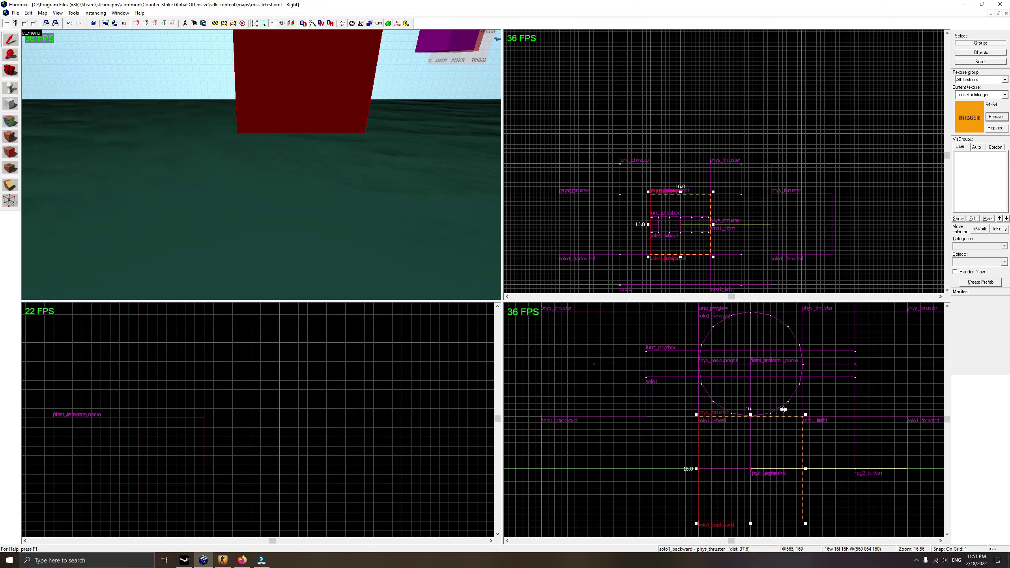
# Return to the solo2 vehicle and check the Pitch Yaw Roll of the copied forward thruster.
pyautogui.click(10, 70)
pyautogui.moveTo(145, 153); pyautogui.dragTo(279, 167)
pyautogui.click(10, 39)
pyautogui.doubleClick(394, 215)
pyautogui.click(465, 249)
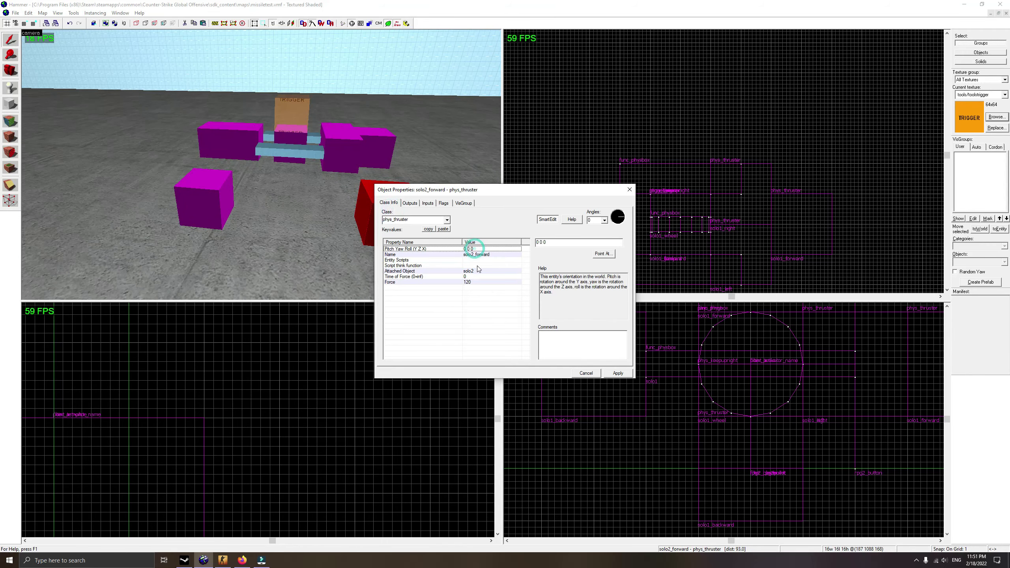
pyautogui.click(204, 195)
pyautogui.click(629, 189)
pyautogui.click(389, 232)
pyautogui.scroll(-3, 689, 217)
pyautogui.scroll(3, 689, 217)
pyautogui.scroll(-2, 652, 212)
pyautogui.scroll(2, 608, 164)
pyautogui.scroll(-2, 731, 258)
pyautogui.moveTo(723, 275); pyautogui.dragTo(650, 172)
pyautogui.scroll(-6, 653, 428)
pyautogui.scroll(9, 535, 426)
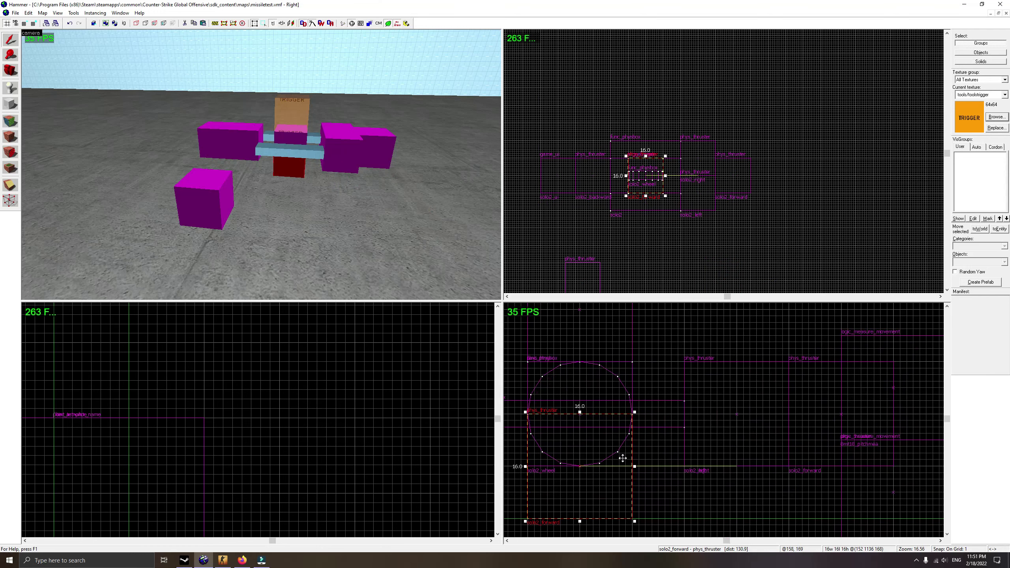
pyautogui.moveTo(619, 461); pyautogui.dragTo(619, 341)
pyautogui.click(295, 96)
pyautogui.scroll(-6, 664, 464)
pyautogui.scroll(6, 668, 427)
pyautogui.moveTo(660, 472); pyautogui.dragTo(659, 386)
pyautogui.click(644, 451)
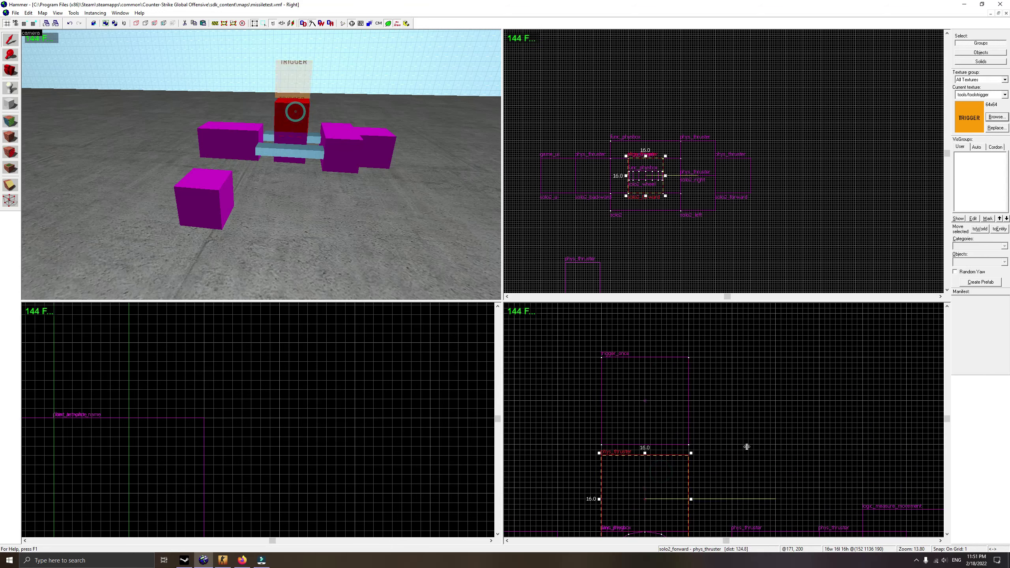
pyautogui.moveTo(665, 470); pyautogui.dragTo(664, 468)
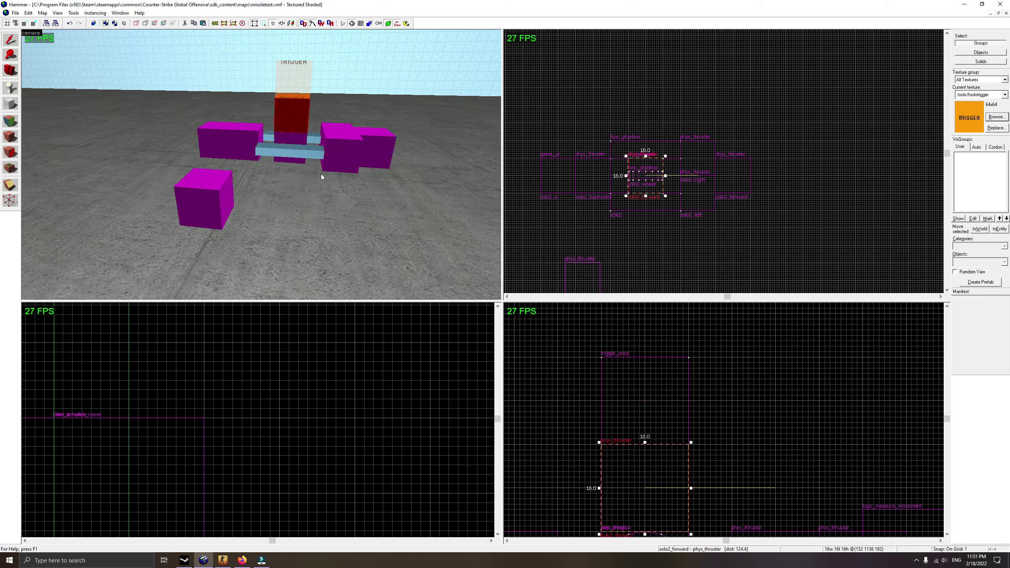
# Set the Force of the solo2_forward thruster above the wheel to 640 and apply it.
pyautogui.doubleClick(298, 116)
pyautogui.click(477, 281)
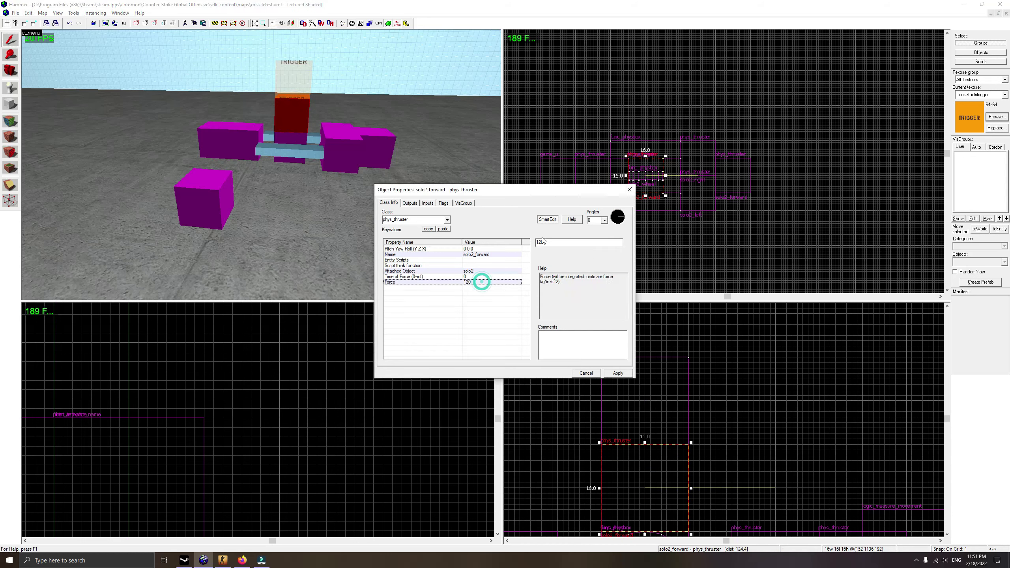
pyautogui.doubleClick(548, 241)
pyautogui.write('640')
pyautogui.click(617, 373)
# Set the Attached Object of the raised solo2_forward thruster to solo2_wheel by picking the wheel in the 3D view.
pyautogui.click(470, 272)
pyautogui.click(589, 253)
pyautogui.scroll(10, 320, 121)
pyautogui.scroll(5, 320, 122)
pyautogui.click(198, 193)
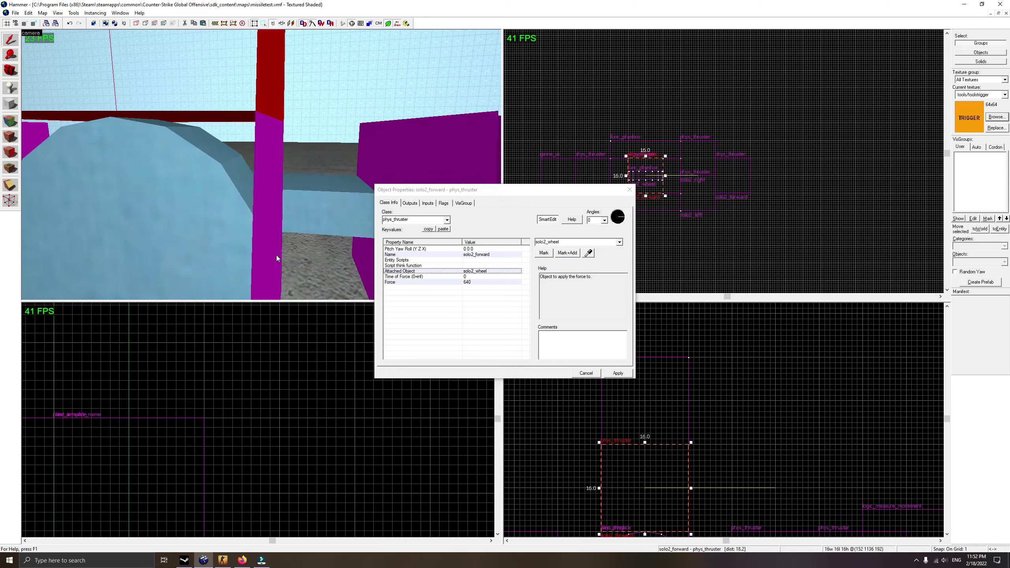
# Enable Apply Torque and disable Apply Force in the wheel thruster's flags, and close its properties.
pyautogui.click(476, 254)
pyautogui.click(444, 203)
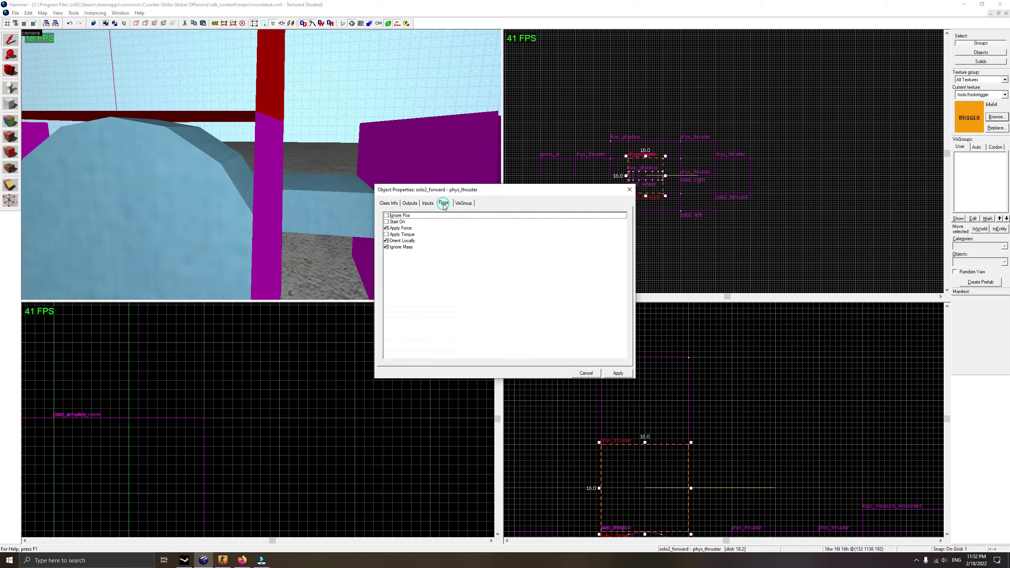
pyautogui.click(386, 235)
pyautogui.click(388, 229)
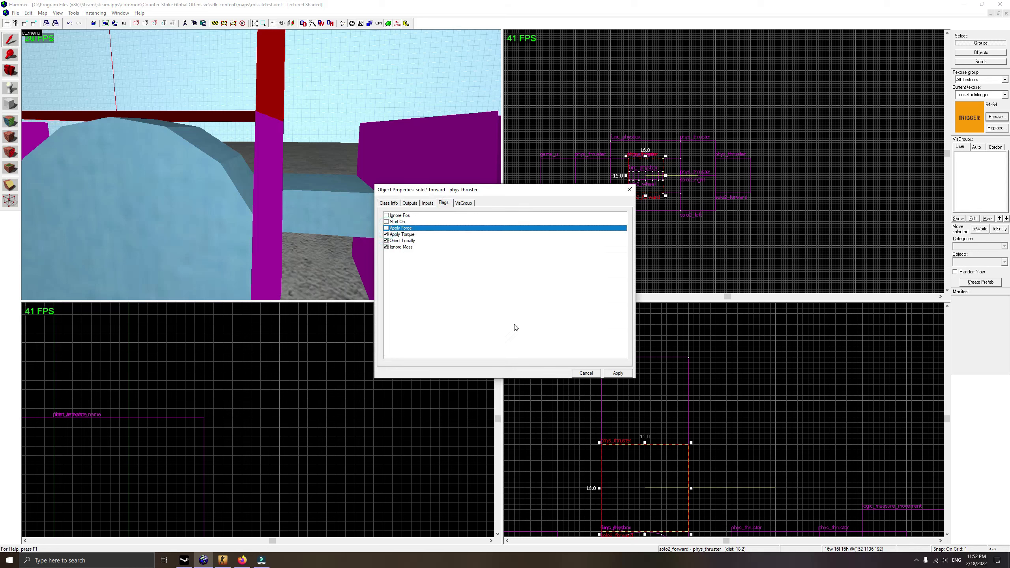
pyautogui.click(629, 190)
# Delete the leftover solo2_backward thruster copy on the floor beside the vehicle.
pyautogui.scroll(-5, 228, 202)
pyautogui.click(210, 207)
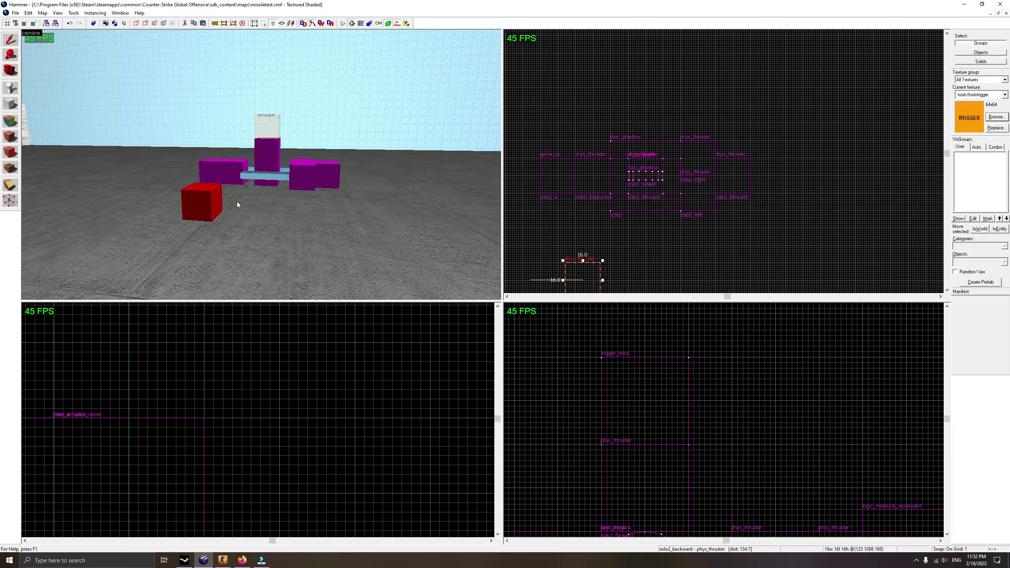
pyautogui.press('Escape')
pyautogui.press('w')
# Duplicate the solo2_forward torque thruster beside the vehicle, rename the copy solo2_backward and apply the name.
pyautogui.click(271, 144)
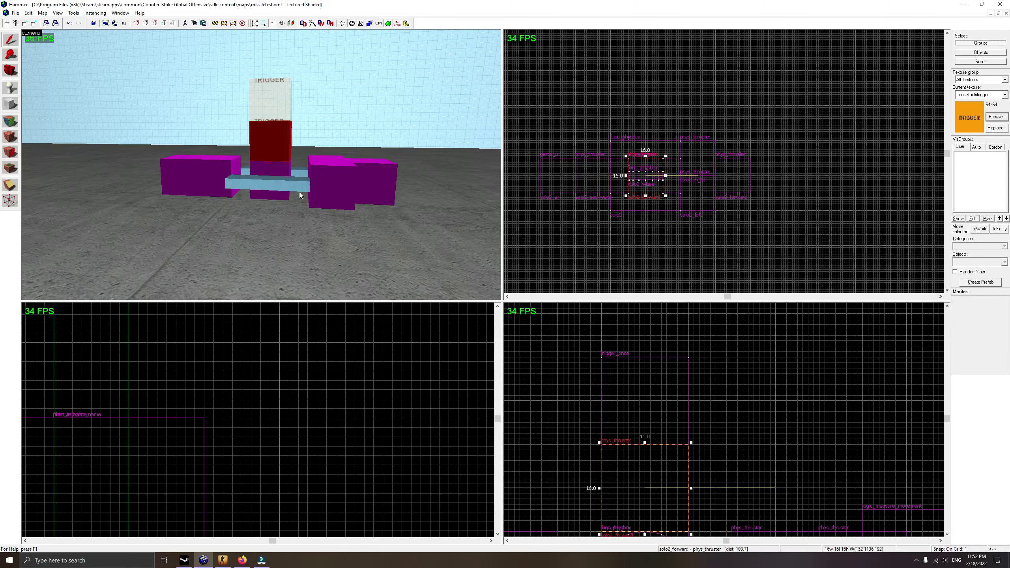
pyautogui.hotkey('ctrl', 'v')
pyautogui.doubleClick(287, 243)
pyautogui.click(487, 254)
pyautogui.click(573, 240)
pyautogui.moveTo(575, 241); pyautogui.dragTo(551, 243)
pyautogui.write('backward')
pyautogui.click(555, 248)
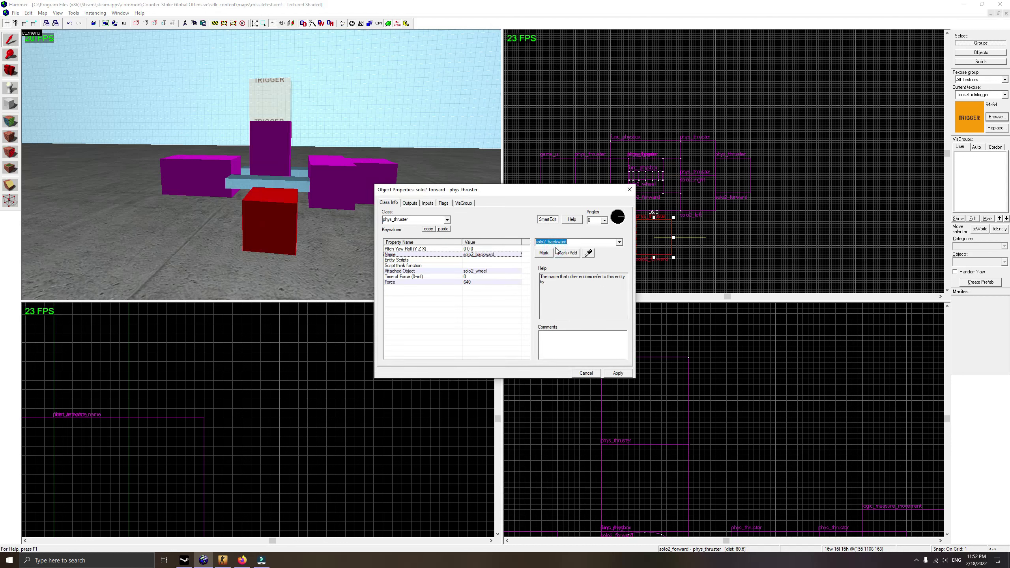
pyautogui.click(617, 374)
# Check the new solo2_backward thruster's attached object, force, rotation and flags.
pyautogui.click(495, 271)
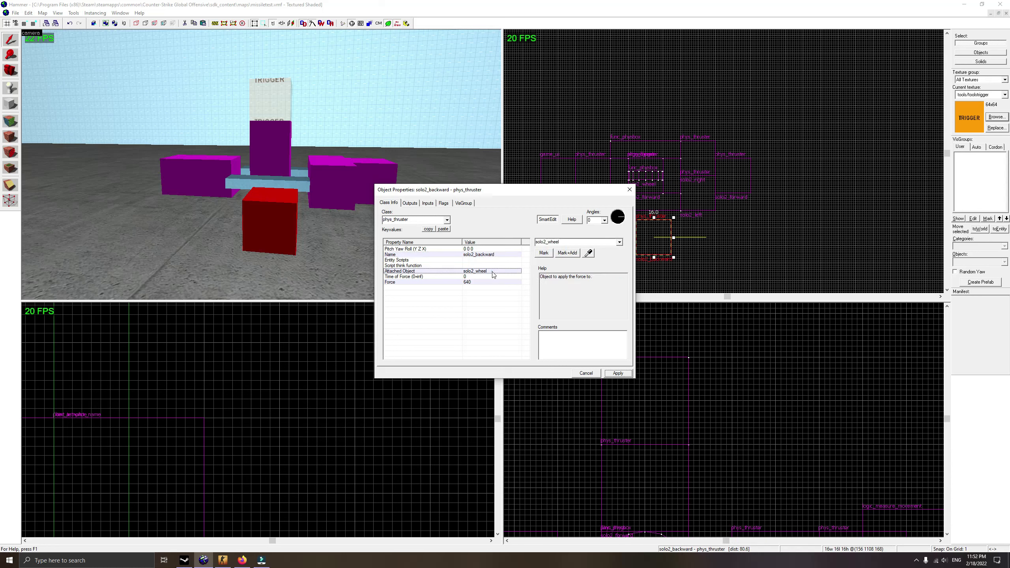
pyautogui.click(589, 253)
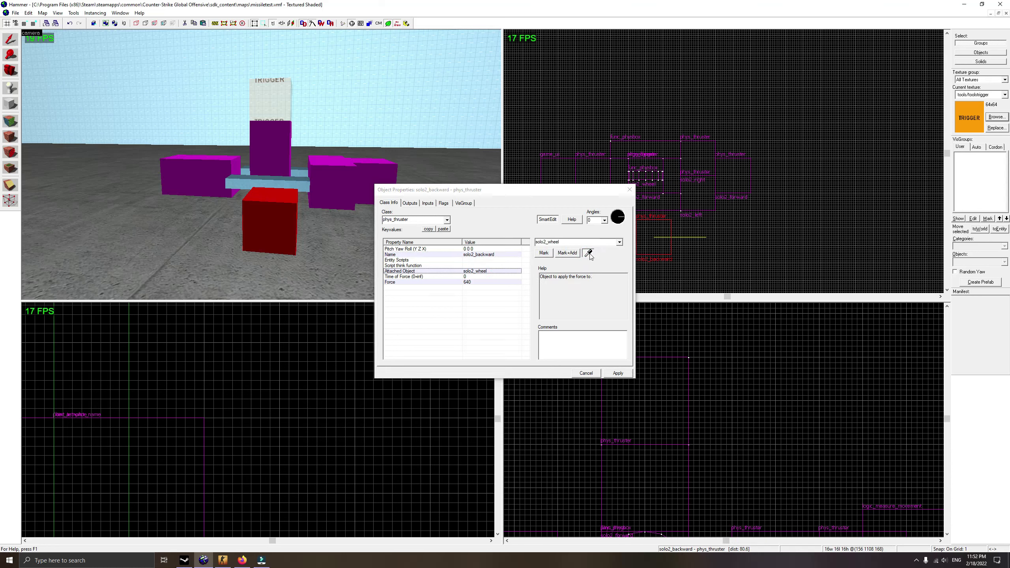
pyautogui.click(589, 253)
pyautogui.click(469, 282)
pyautogui.click(458, 250)
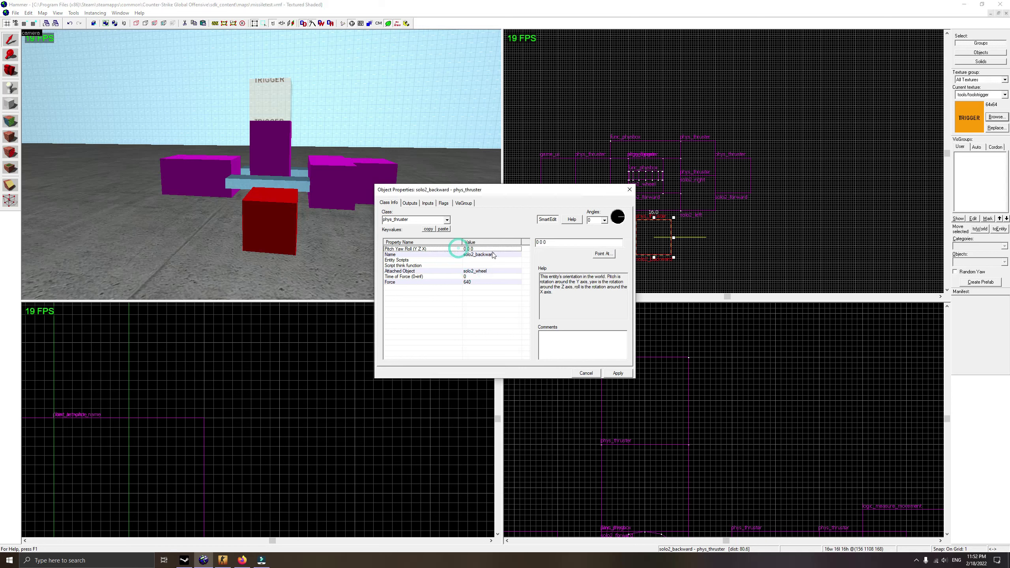
pyautogui.click(441, 203)
pyautogui.click(387, 202)
pyautogui.click(629, 190)
# Move the new solo2_backward thruster to the wheel's centre and lower it to sit directly beneath the wheel.
pyautogui.scroll(-2, 663, 202)
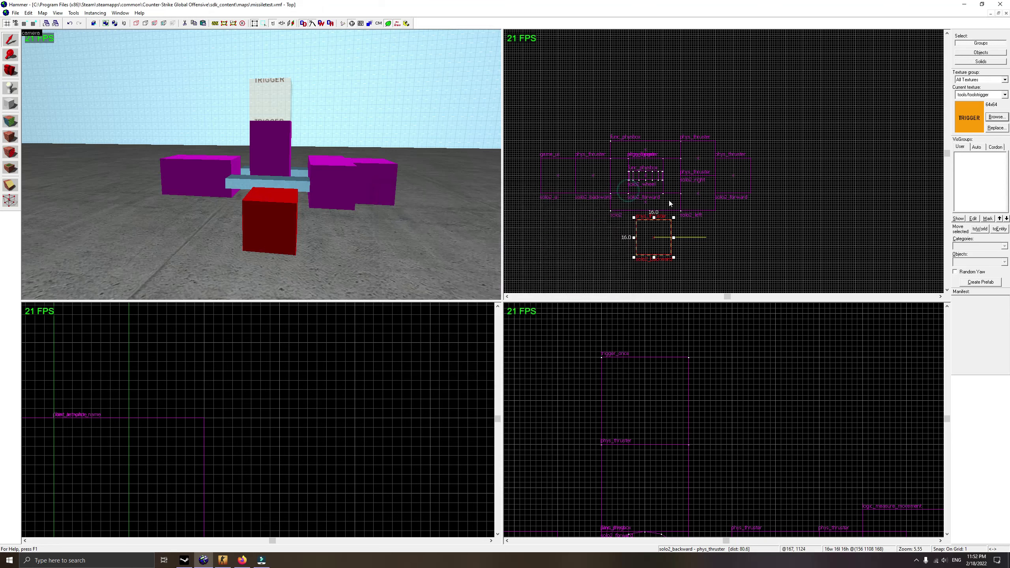
pyautogui.scroll(2, 663, 205)
pyautogui.moveTo(665, 219); pyautogui.dragTo(659, 159)
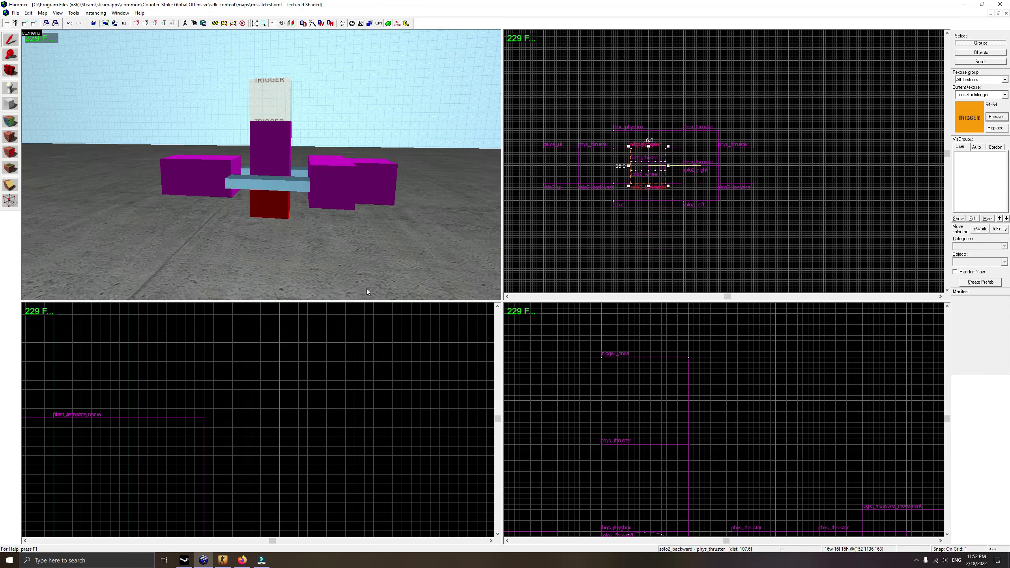
pyautogui.scroll(-6, 615, 369)
pyautogui.scroll(5, 640, 476)
pyautogui.moveTo(620, 397); pyautogui.dragTo(617, 432)
pyautogui.scroll(2, 346, 230)
pyautogui.scroll(-3, 353, 237)
# Inspect the torque thrusters above and below the solo2 wheel.
pyautogui.click(266, 154)
pyautogui.click(270, 168)
pyautogui.click(262, 202)
pyautogui.click(10, 70)
pyautogui.moveTo(114, 122); pyautogui.dragTo(261, 164)
pyautogui.scroll(-3, 261, 164)
pyautogui.click(11, 41)
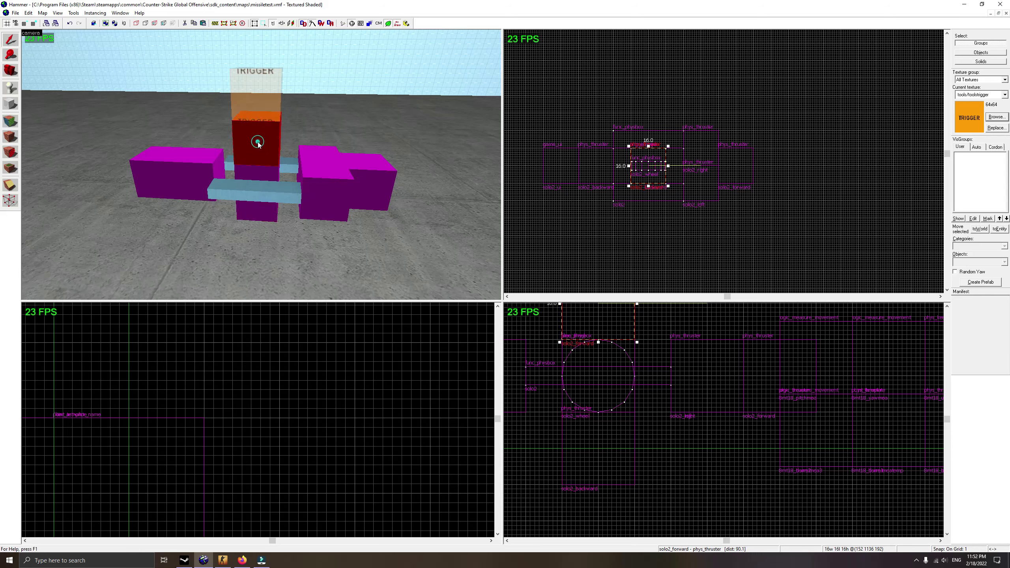
pyautogui.doubleClick(257, 142)
pyautogui.click(411, 204)
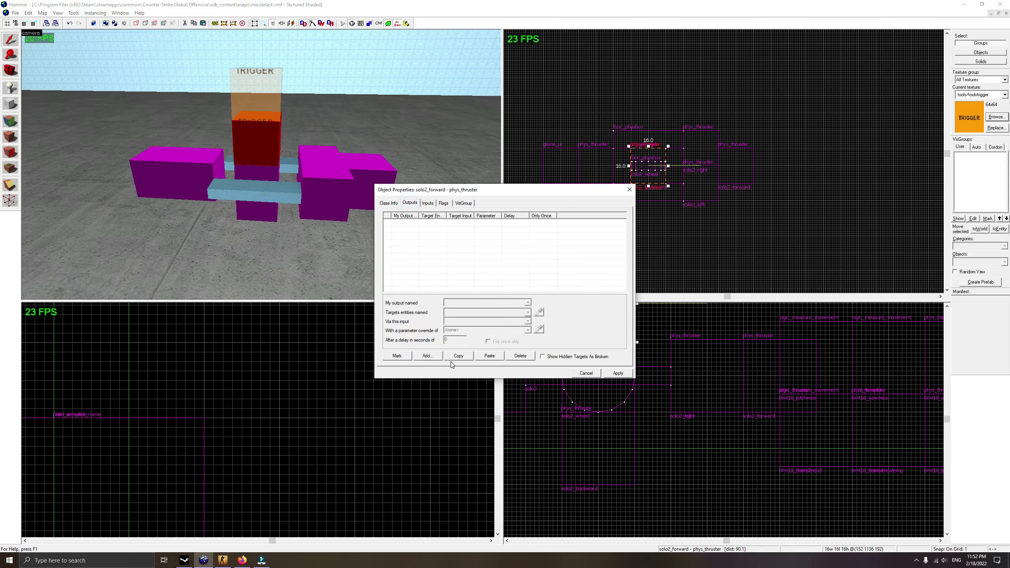
pyautogui.click(427, 356)
pyautogui.click(528, 302)
pyautogui.click(525, 302)
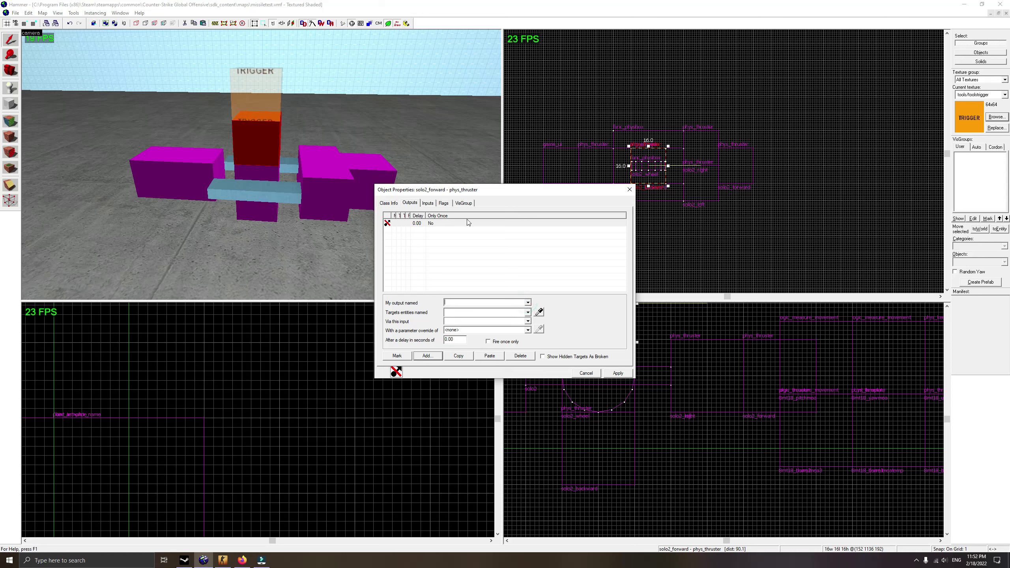
pyautogui.click(401, 224)
pyautogui.click(529, 360)
pyautogui.click(629, 190)
# Check the outputs of the solo2_ui game_ui entity.
pyautogui.doubleClick(149, 162)
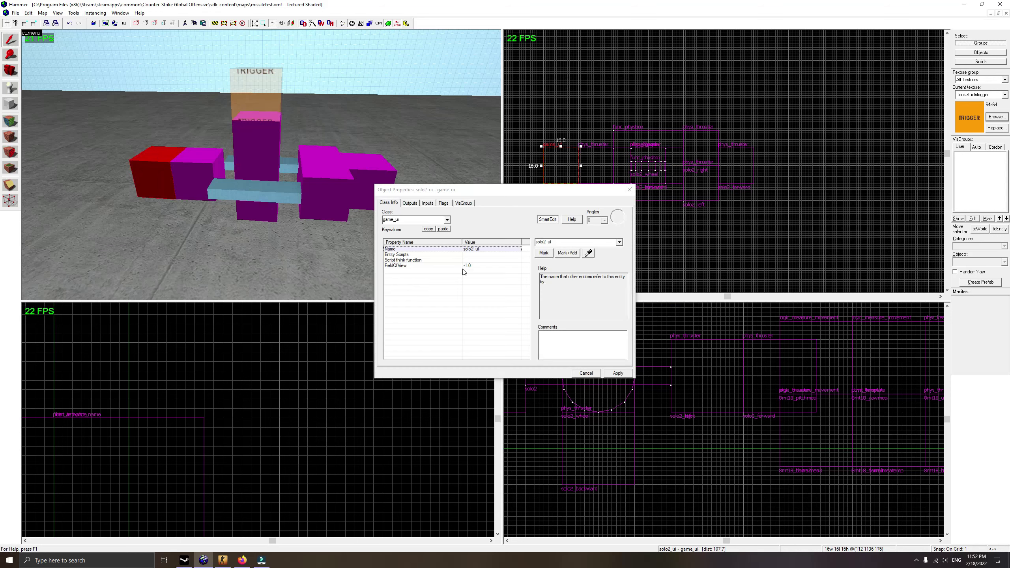
pyautogui.click(410, 202)
pyautogui.click(389, 203)
pyautogui.click(629, 189)
# Add an output to the trigger_once above the solo2 vehicle and choose its triggering event.
pyautogui.click(257, 104)
pyautogui.doubleClick(258, 104)
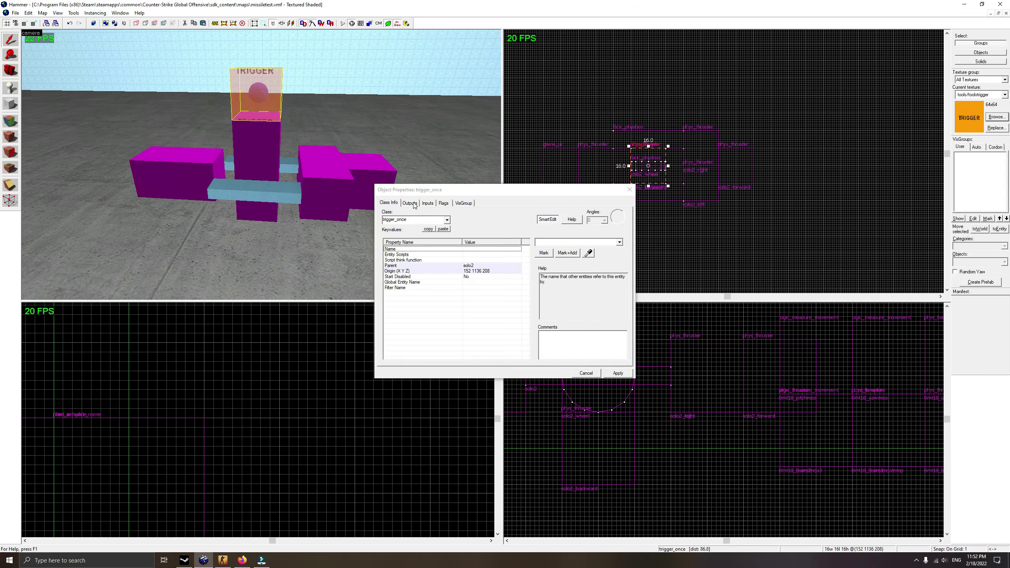
pyautogui.click(413, 204)
pyautogui.click(426, 356)
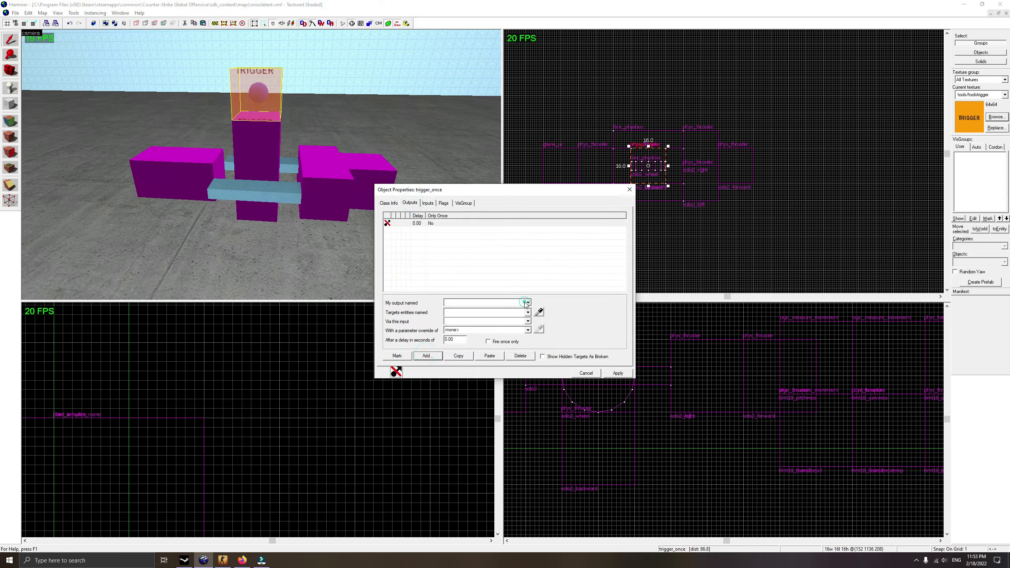
pyautogui.click(526, 303)
pyautogui.click(473, 310)
# Target the trigger_once output at the solo2_ui entity with the Activate input, apply it and close the properties.
pyautogui.click(452, 312)
pyautogui.click(538, 312)
pyautogui.click(142, 156)
pyautogui.click(457, 320)
pyautogui.write('Activate')
pyautogui.click(616, 373)
pyautogui.click(629, 190)
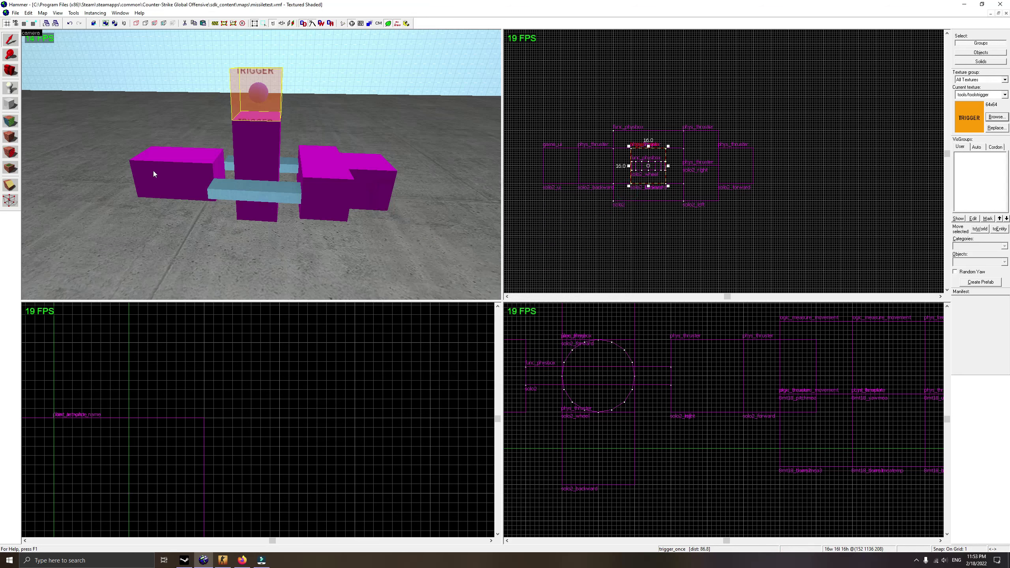
# Add an output to the solo2_ui game_ui entity and set its triggering event to PlayerOn.
pyautogui.doubleClick(145, 168)
pyautogui.click(409, 203)
pyautogui.click(428, 356)
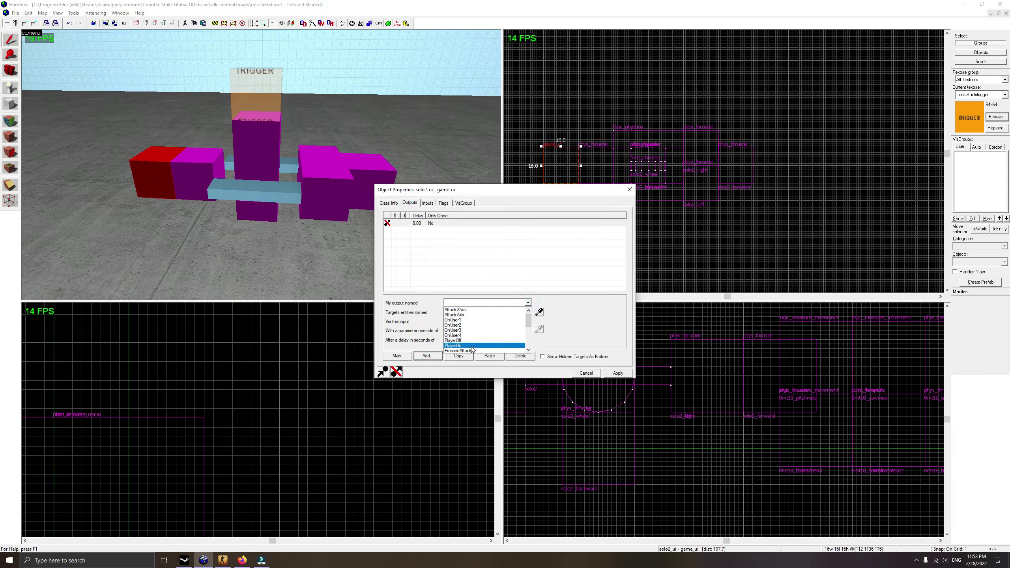
pyautogui.scroll(-4, 473, 348)
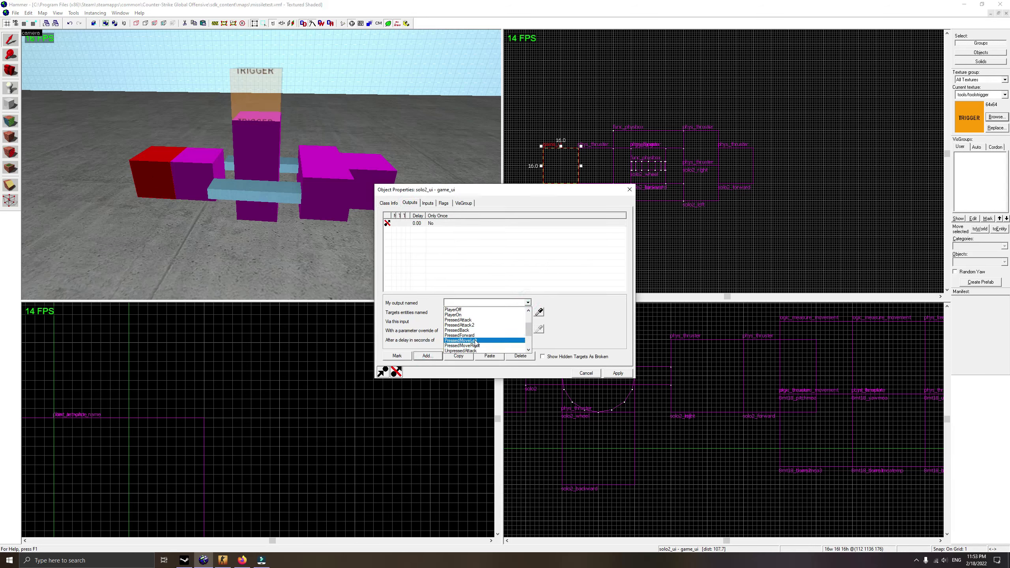
pyautogui.scroll(4, 481, 347)
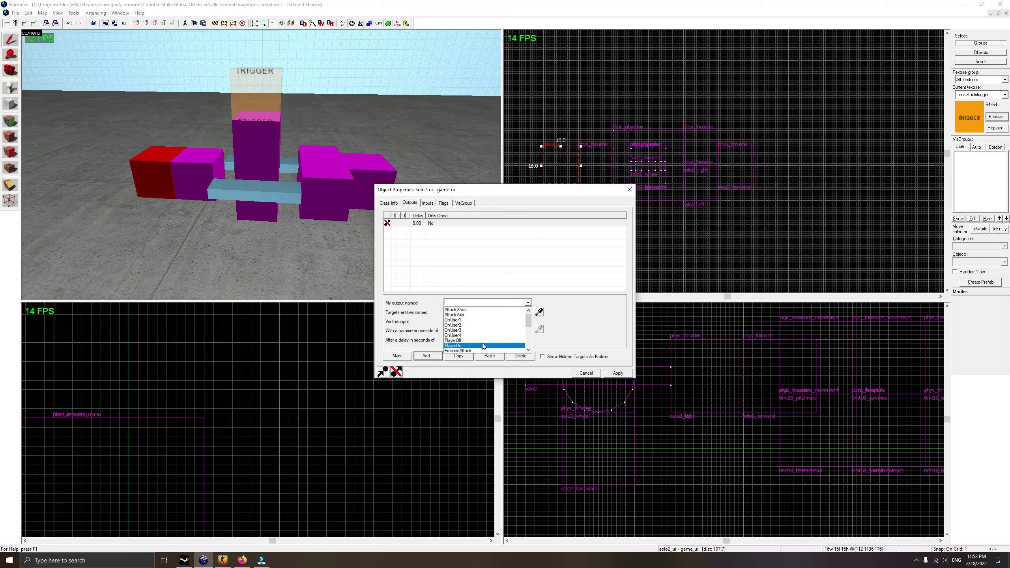
pyautogui.click(471, 346)
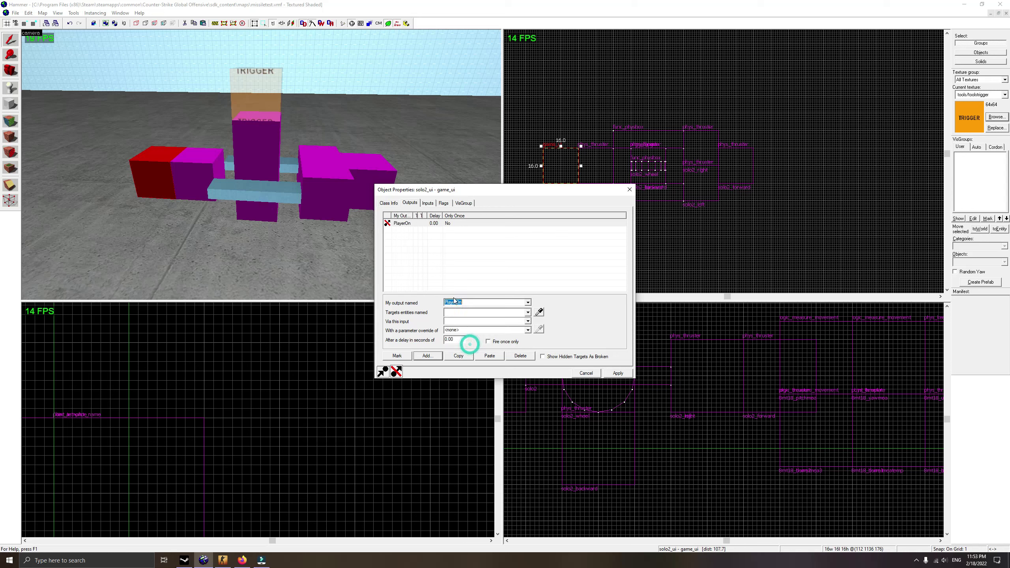
# Make the PlayerOn output send SetParent to !activator with the parameter solo2, and apply it.
pyautogui.click(539, 312)
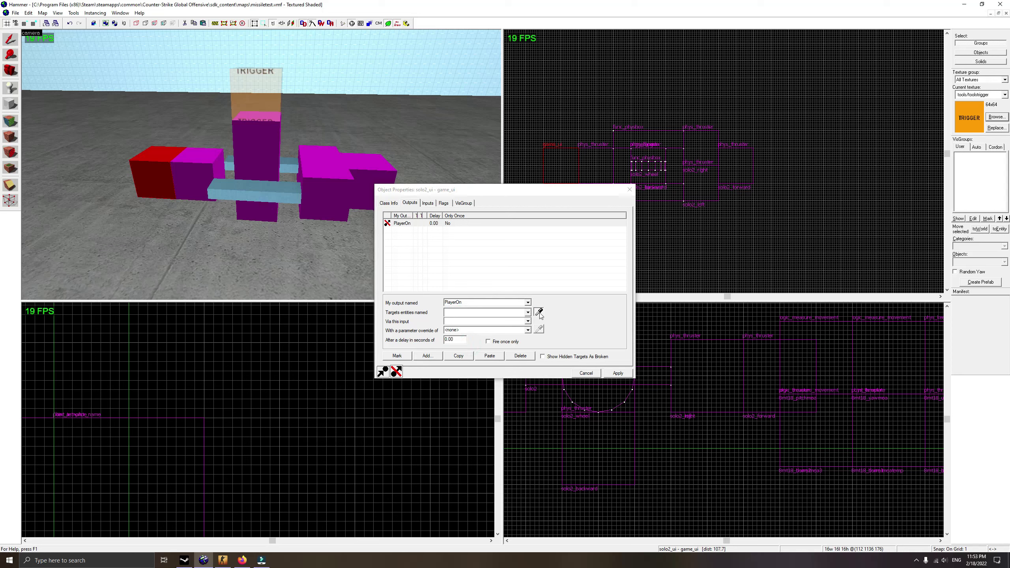
pyautogui.click(469, 313)
pyautogui.write('!activator')
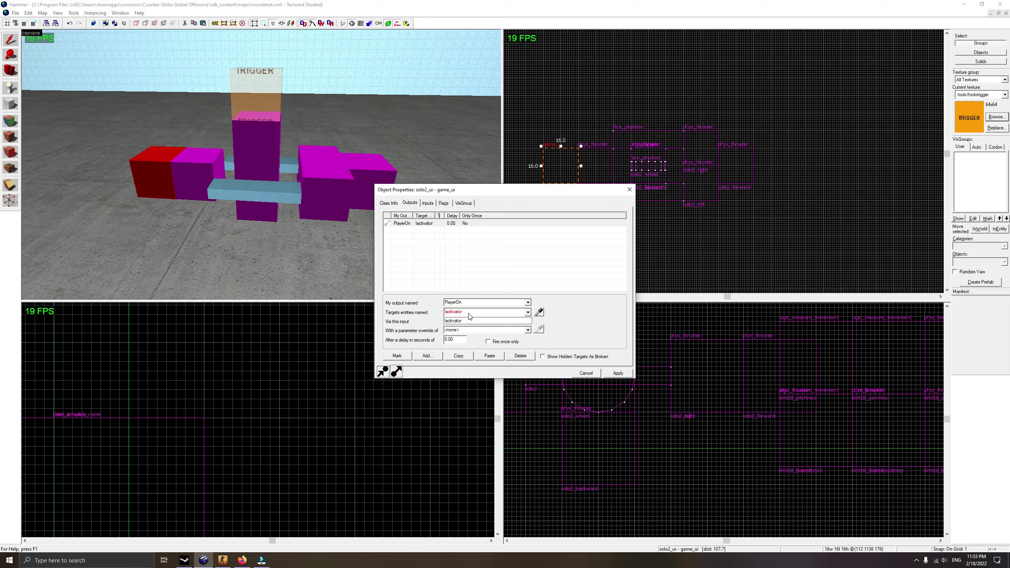
pyautogui.click(469, 320)
pyautogui.write('SetParent')
pyautogui.press('Tab')
pyautogui.click(473, 332)
pyautogui.write('solo2')
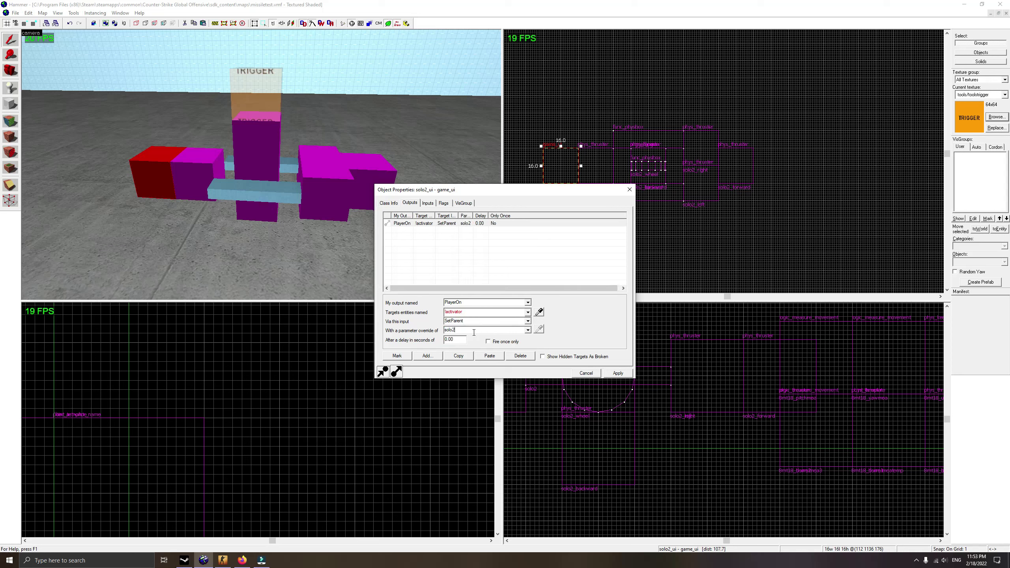
pyautogui.click(617, 373)
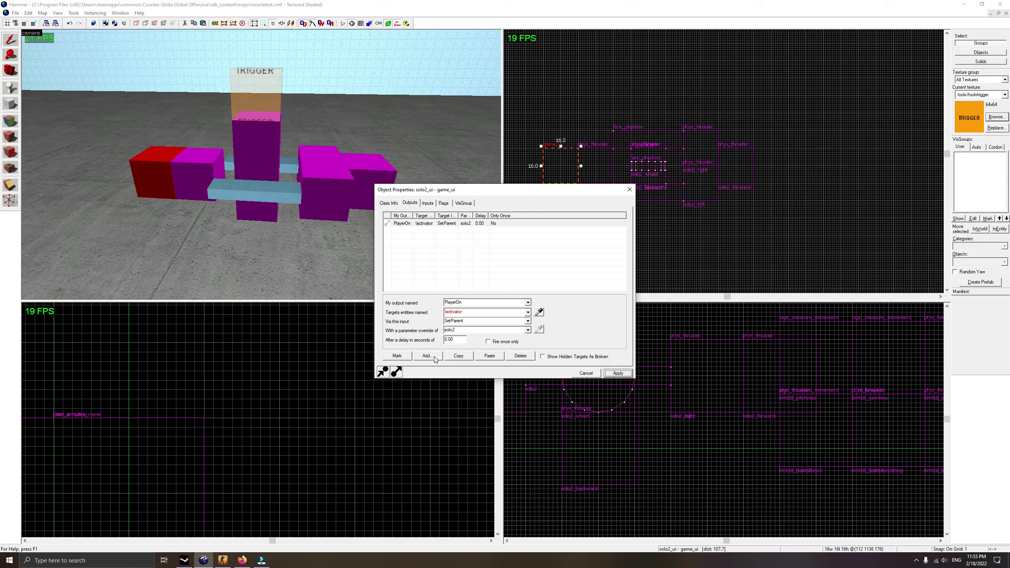
# Add a PressedMoveLeft output to solo2_ui that sends Activate to the solo2_left thruster.
pyautogui.click(426, 356)
pyautogui.click(527, 302)
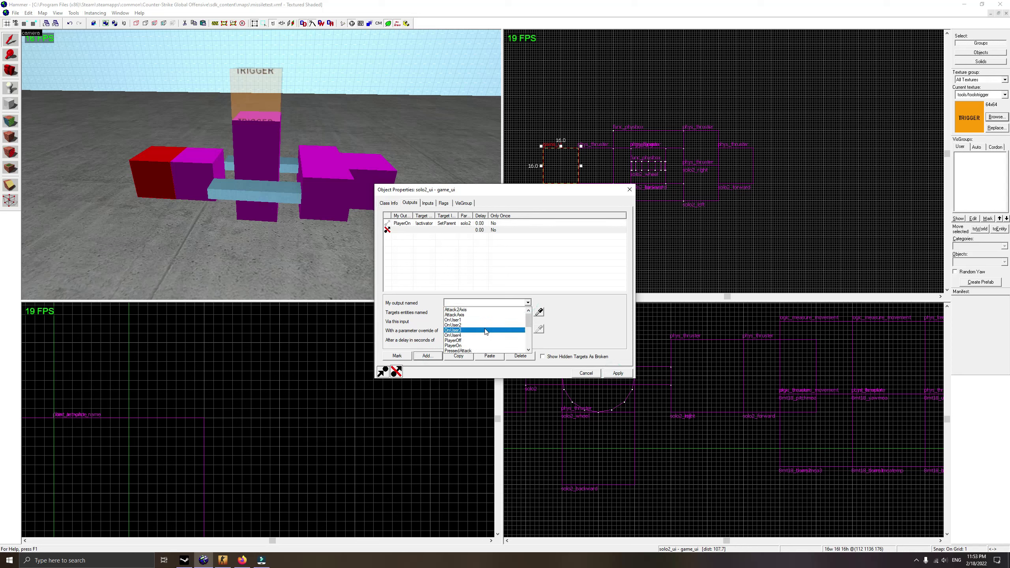
pyautogui.scroll(-2, 486, 338)
pyautogui.click(477, 340)
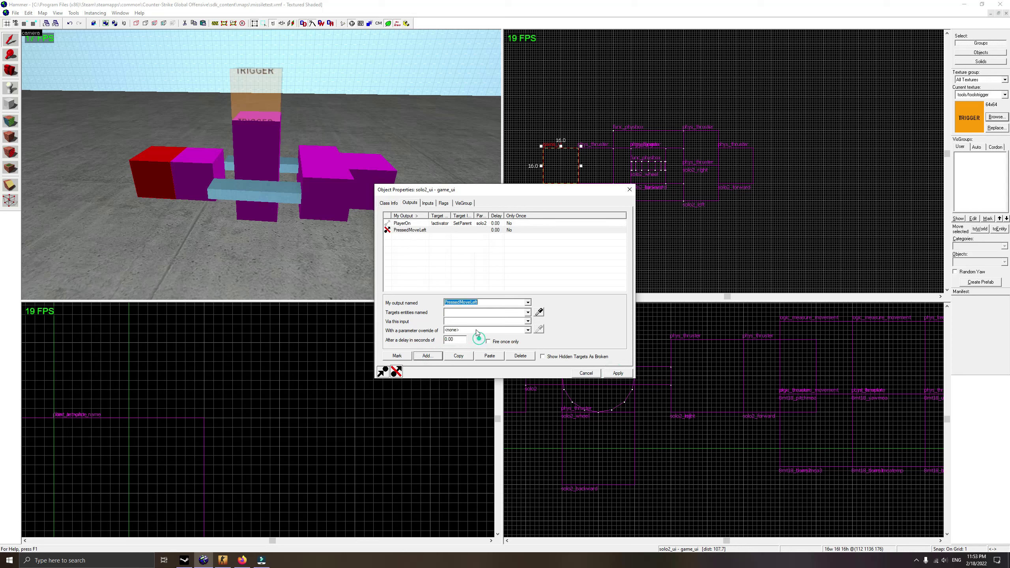
pyautogui.click(330, 183)
pyautogui.click(470, 321)
pyautogui.write('Ac')
# Duplicate the PressedMoveLeft output and change the copy to PressedMoveRight targeting solo2_right.
pyautogui.click(433, 230)
pyautogui.click(459, 356)
pyautogui.click(489, 355)
pyautogui.click(418, 236)
pyautogui.click(475, 306)
pyautogui.press('BackSpace')
pyautogui.press('BackSpace')
pyautogui.press('BackSpace')
pyautogui.press('BackSpace')
pyautogui.write('Righ')
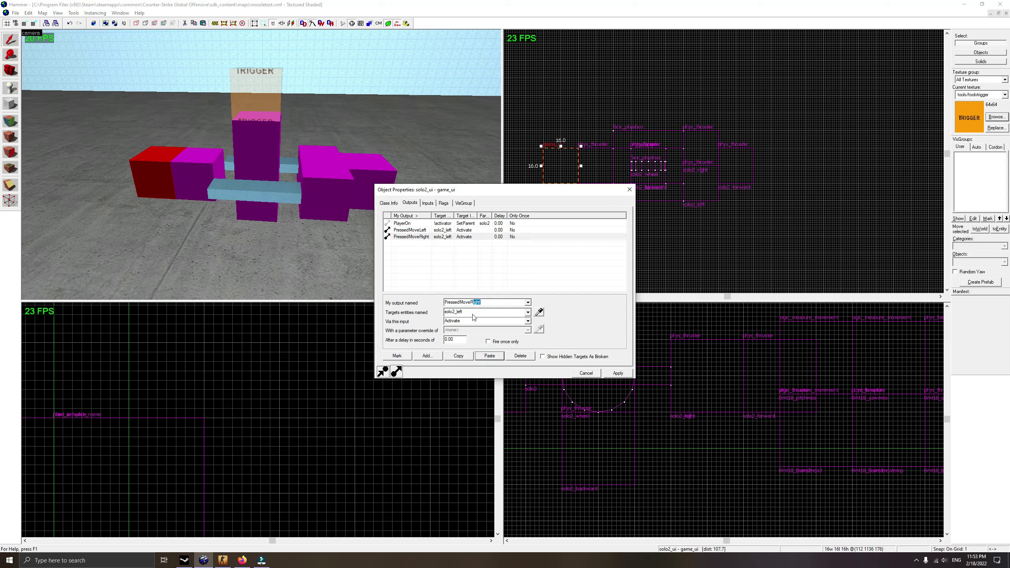
pyautogui.doubleClick(473, 314)
pyautogui.write('solo2_right')
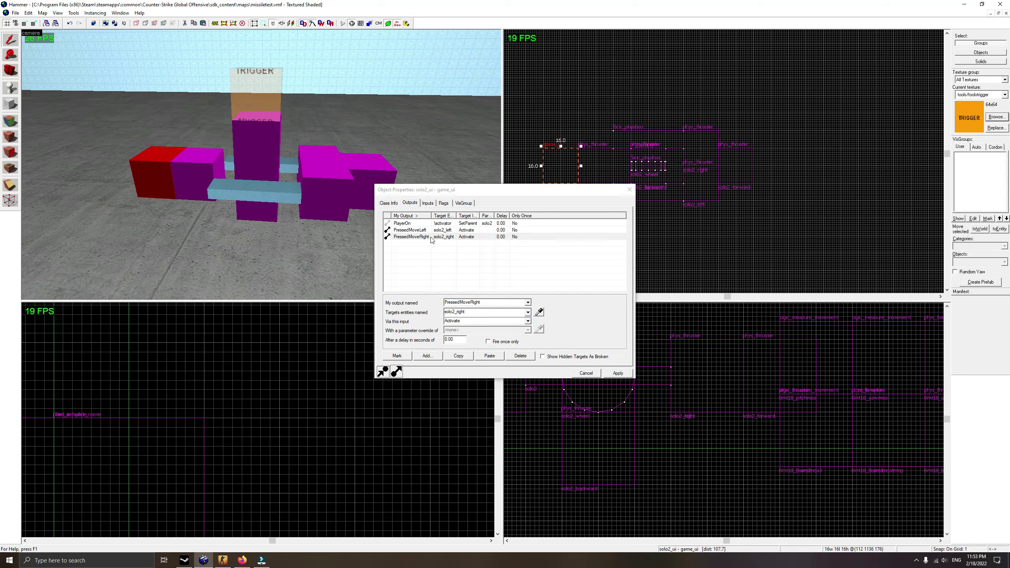
# Duplicate the PressedMoveLeft and PressedMoveRight outputs together.
pyautogui.click(426, 231)
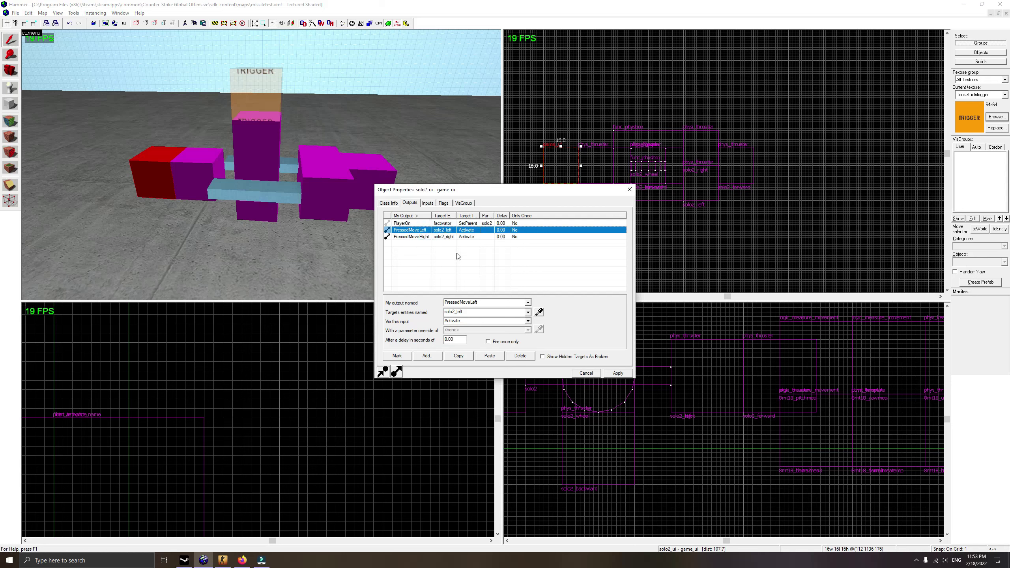
pyautogui.keyDown('shift'); pyautogui.click(431, 237); pyautogui.keyUp('shift')
pyautogui.click(458, 356)
pyautogui.click(490, 356)
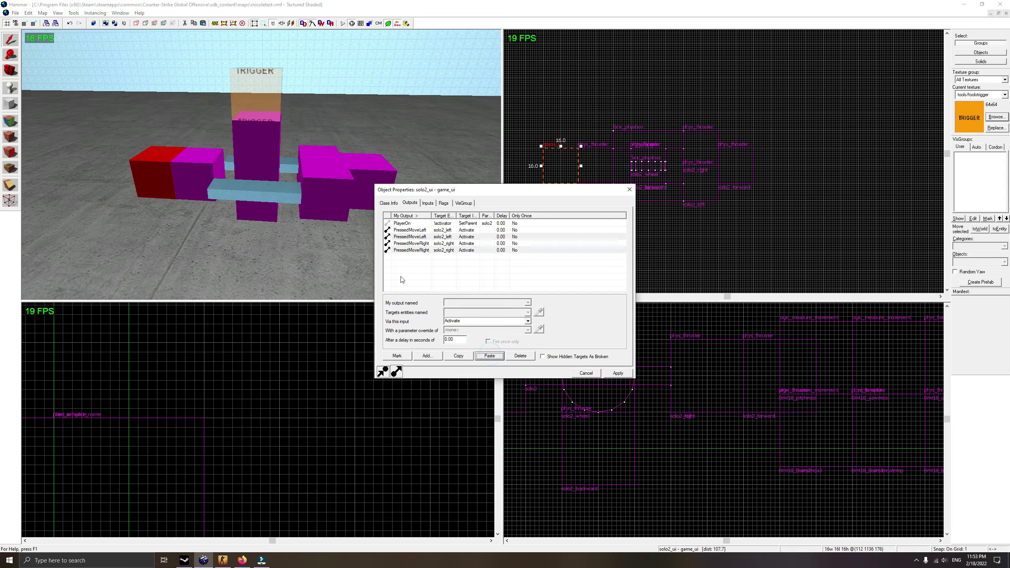
# Change the duplicated solo2_left output to the UnpressedMoveLeft event with the Deactivate input.
pyautogui.click(416, 237)
pyautogui.click(446, 303)
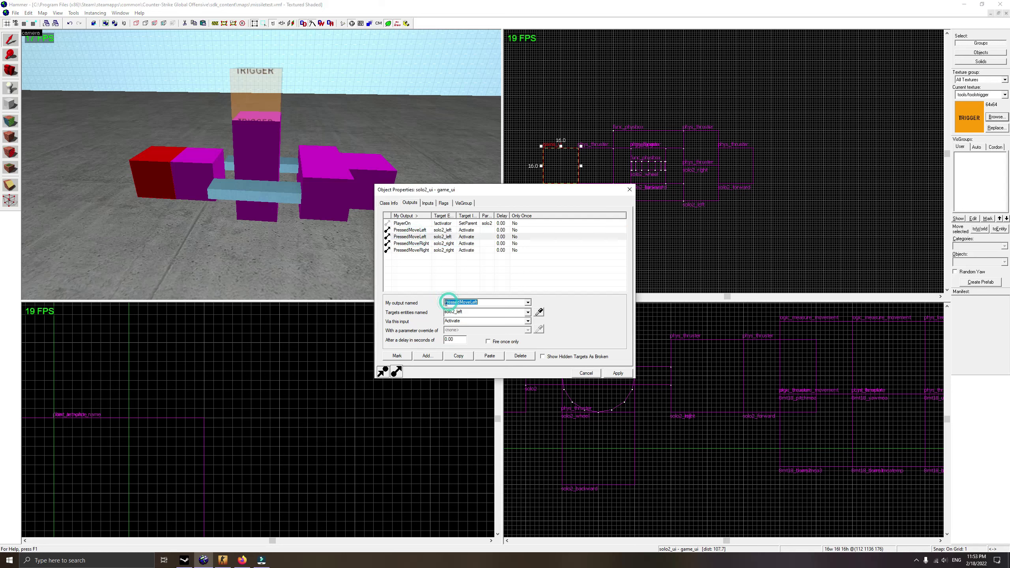
pyautogui.click(445, 302)
pyautogui.press('Delete')
pyautogui.write('Unp')
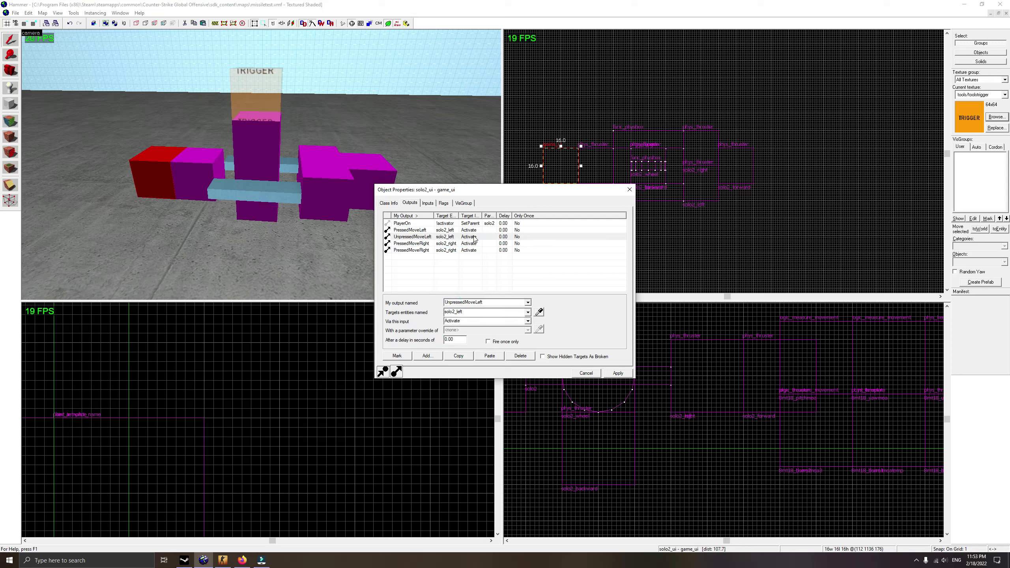
pyautogui.click(473, 237)
pyautogui.click(462, 321)
pyautogui.write('Deactivate')
# Change the duplicated solo2_right output to the UnpressedMoveRight event with the Deactivate input, and apply the outputs.
pyautogui.click(412, 250)
pyautogui.click(446, 303)
pyautogui.click(445, 303)
pyautogui.press('Delete')
pyautogui.write('Unp')
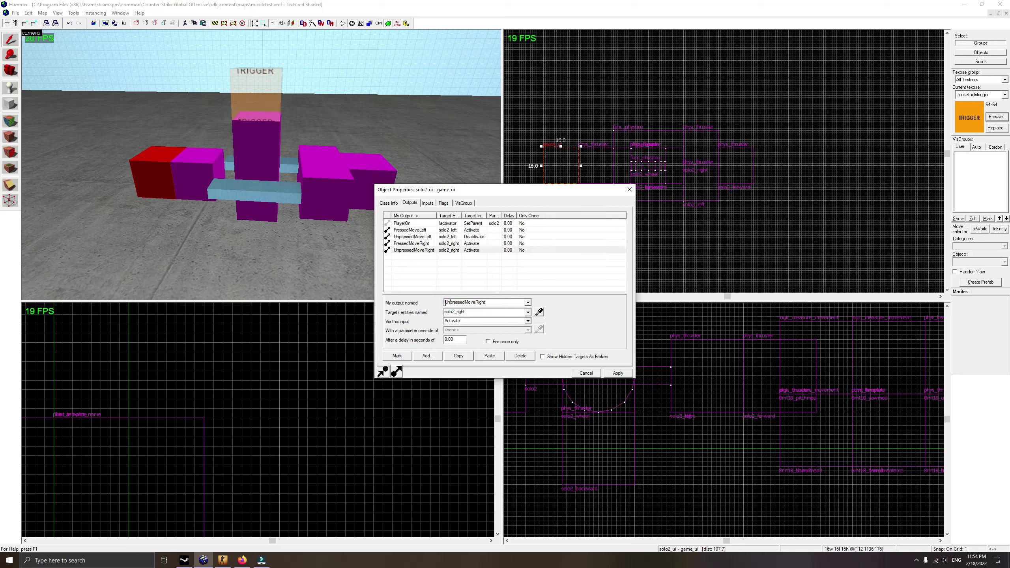
pyautogui.click(462, 323)
pyautogui.write('Dea')
pyautogui.click(618, 373)
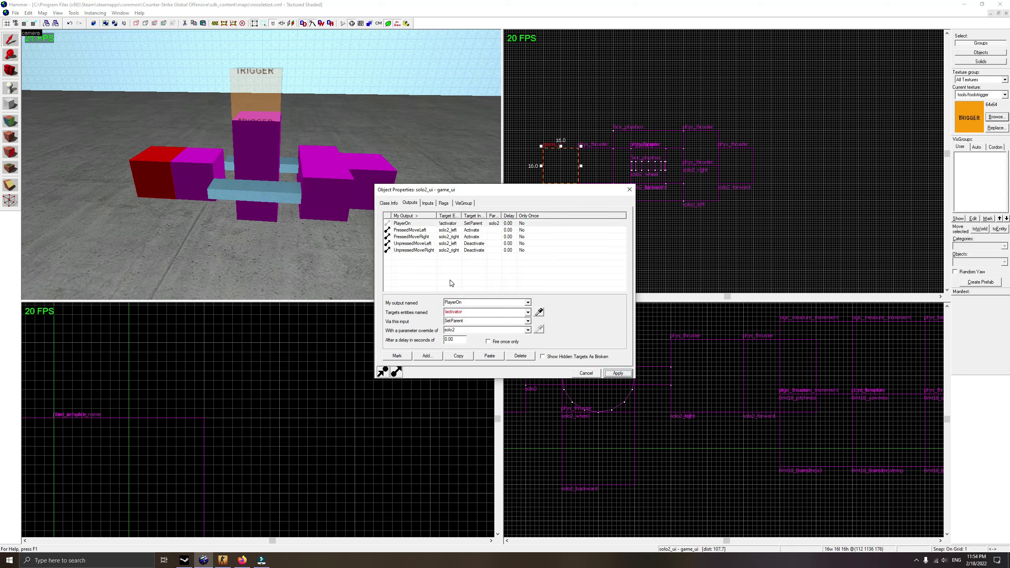
# Duplicate all four pressed and unpressed left/right movement outputs in solo2_ui.
pyautogui.click(456, 231)
pyautogui.keyDown('shift'); pyautogui.click(438, 251); pyautogui.keyUp('shift')
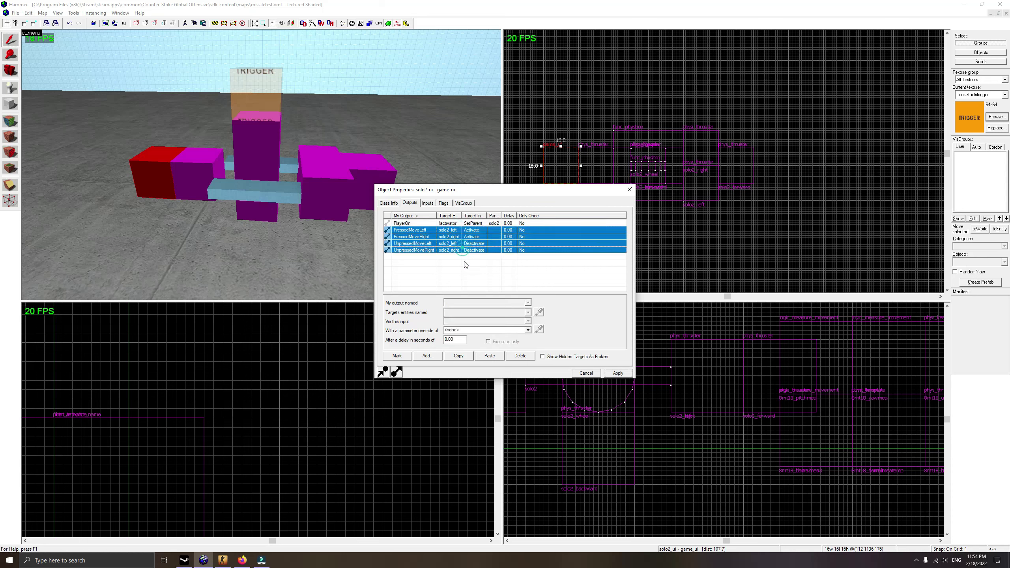
pyautogui.click(459, 355)
pyautogui.click(489, 356)
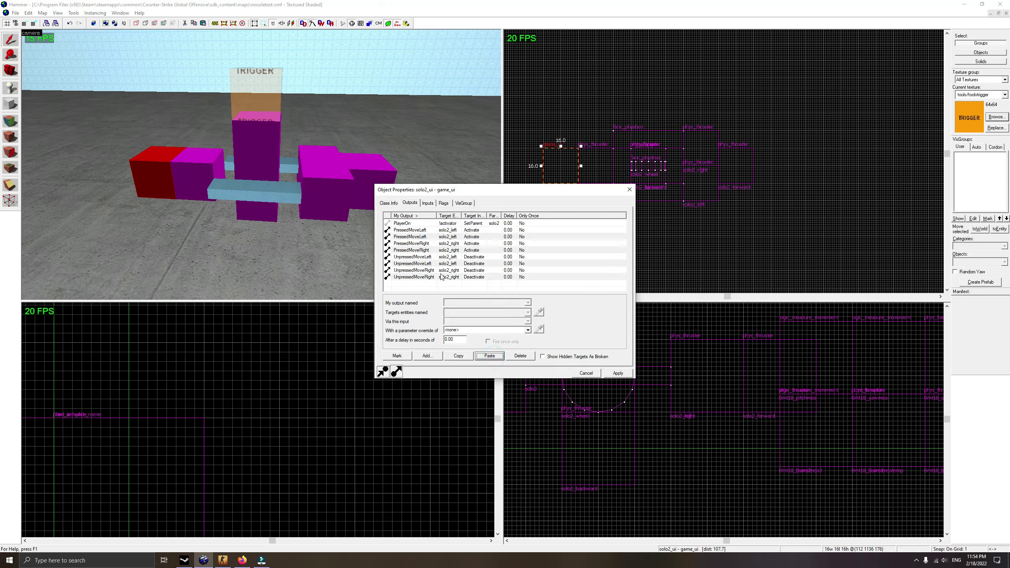
# Retarget the duplicated PressedMoveLeft and UnpressedMoveLeft outputs at the solo2_forward thruster by picking it in the 3D view.
pyautogui.click(434, 237)
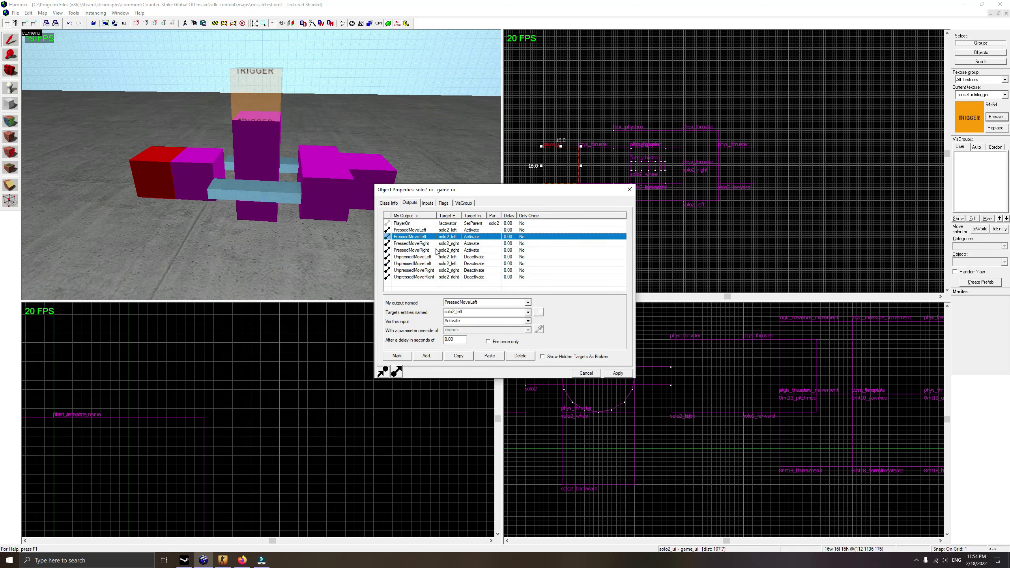
pyautogui.keyDown('ctrl'); pyautogui.click(438, 251); pyautogui.keyUp('ctrl')
pyautogui.keyDown('ctrl'); pyautogui.click(439, 263); pyautogui.keyUp('ctrl')
pyautogui.keyDown('ctrl'); pyautogui.click(443, 277); pyautogui.keyUp('ctrl')
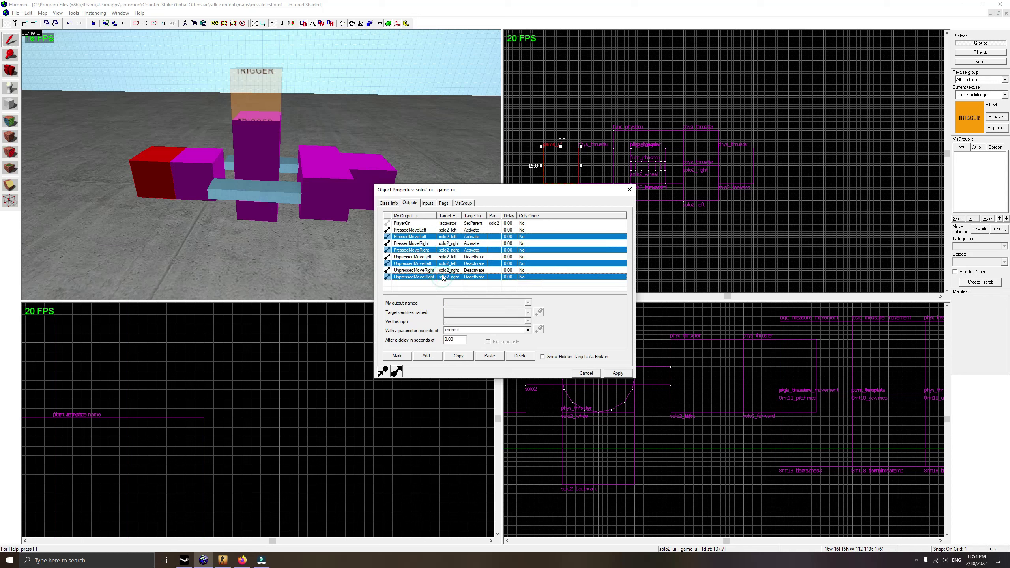
pyautogui.click(434, 238)
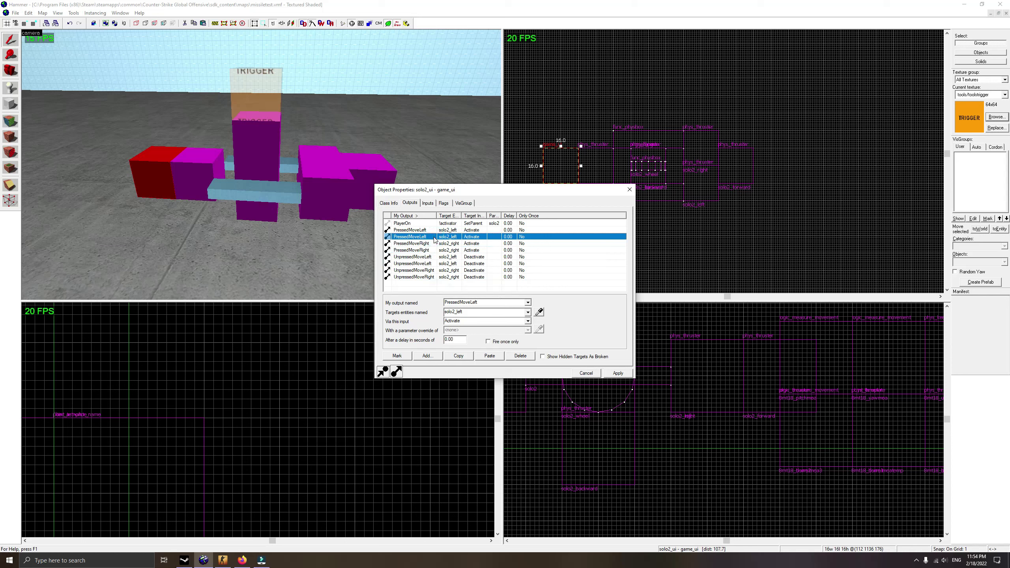
pyautogui.keyDown('ctrl'); pyautogui.click(436, 264); pyautogui.keyUp('ctrl')
pyautogui.click(540, 313)
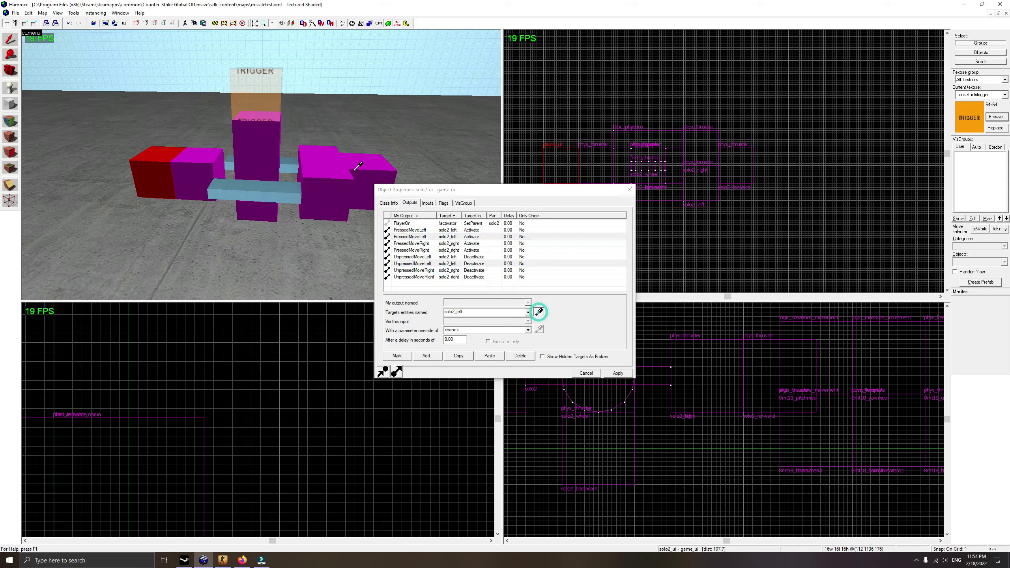
pyautogui.click(368, 164)
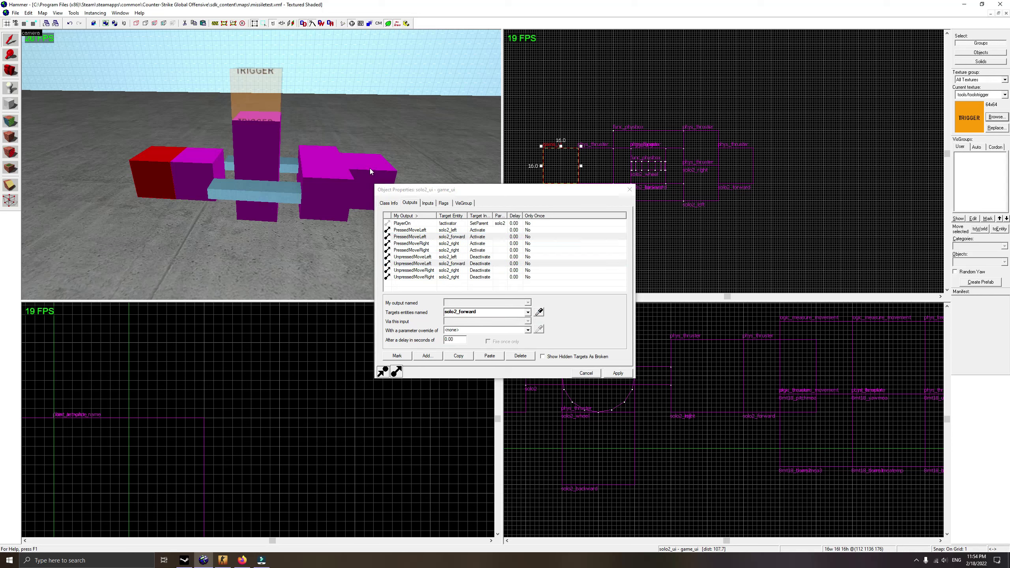
# Retarget the duplicated PressedMoveRight and UnpressedMoveRight outputs at the solo2_backward thruster by picking it in the 3D view.
pyautogui.click(468, 249)
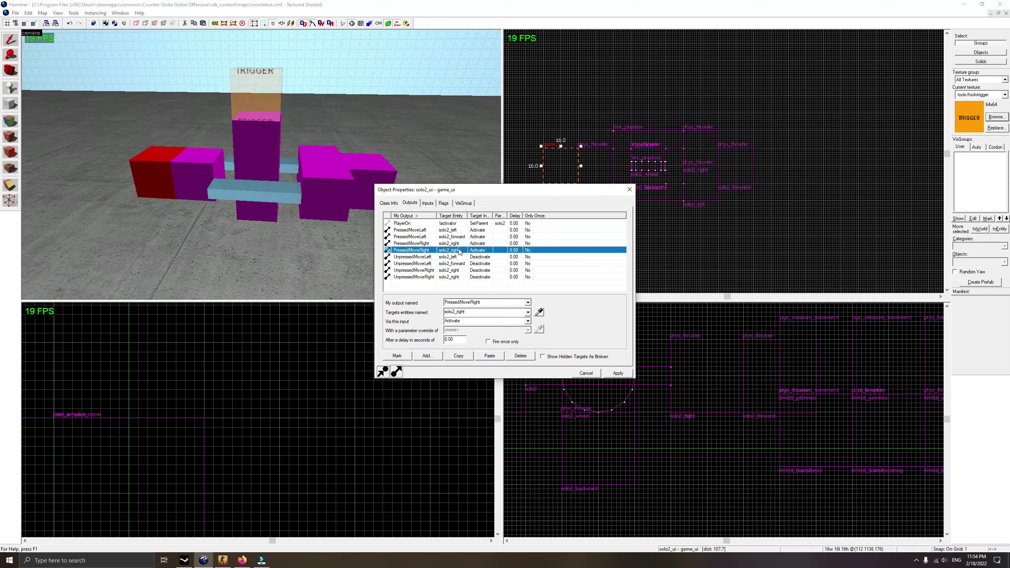
pyautogui.keyDown('ctrl'); pyautogui.click(461, 278); pyautogui.keyUp('ctrl')
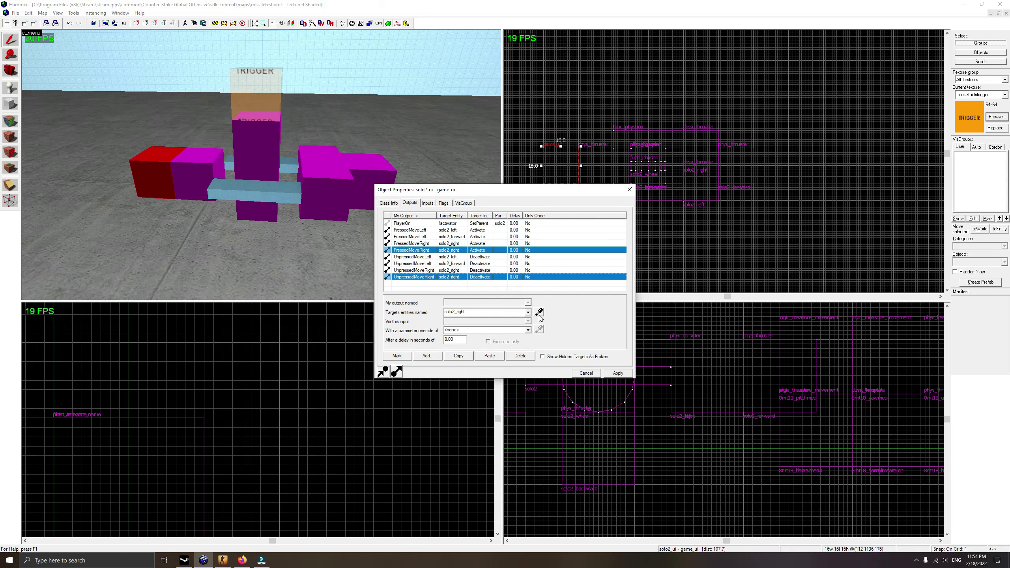
pyautogui.click(539, 313)
pyautogui.click(201, 167)
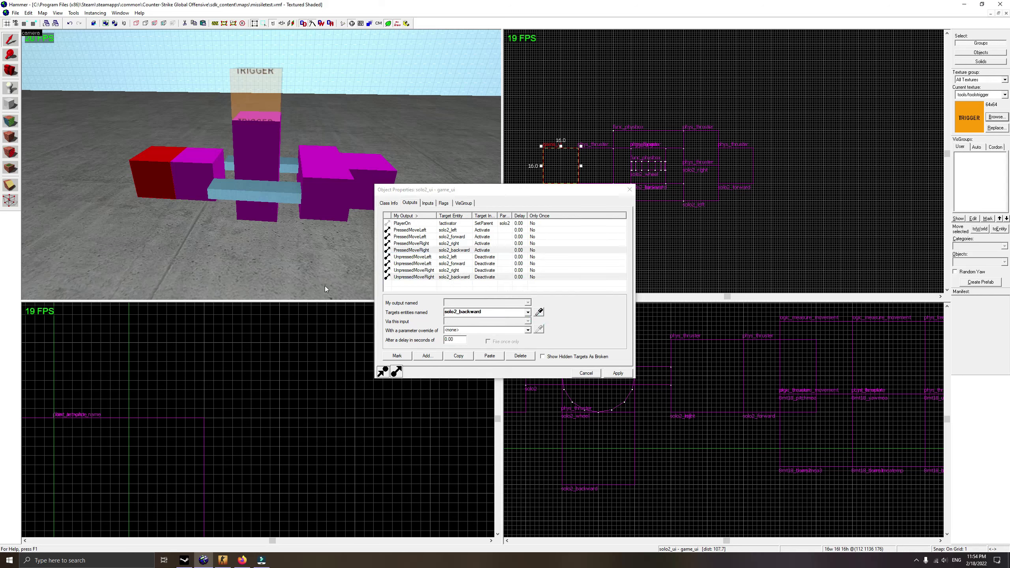
# Change the events of the Activate outputs to PressedForward for solo2_forward and PressedBack for solo2_backward.
pyautogui.click(424, 237)
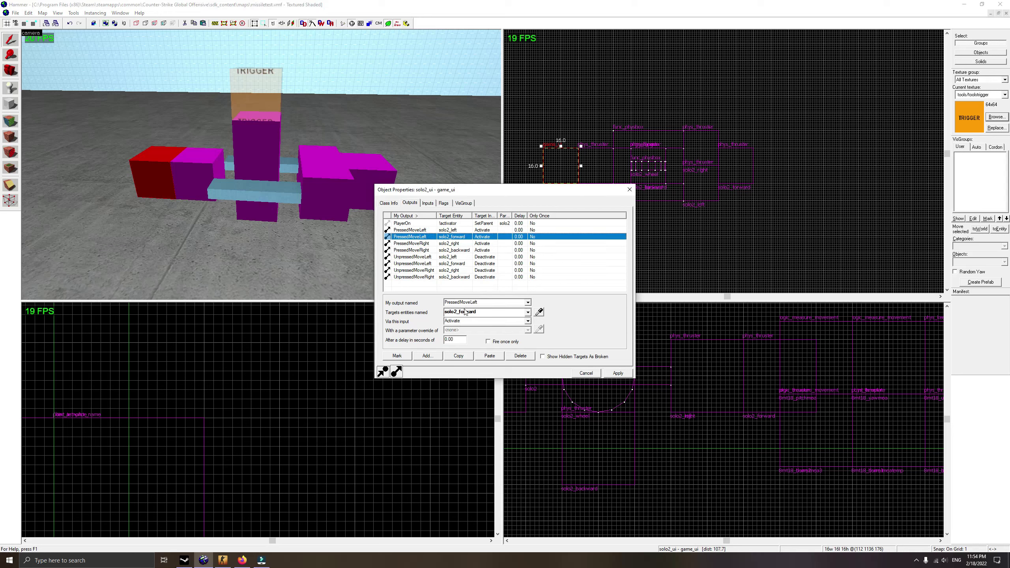
pyautogui.hotkey('ctrl', 's')
pyautogui.click(482, 303)
pyautogui.moveTo(486, 302); pyautogui.dragTo(470, 305)
pyautogui.write('f')
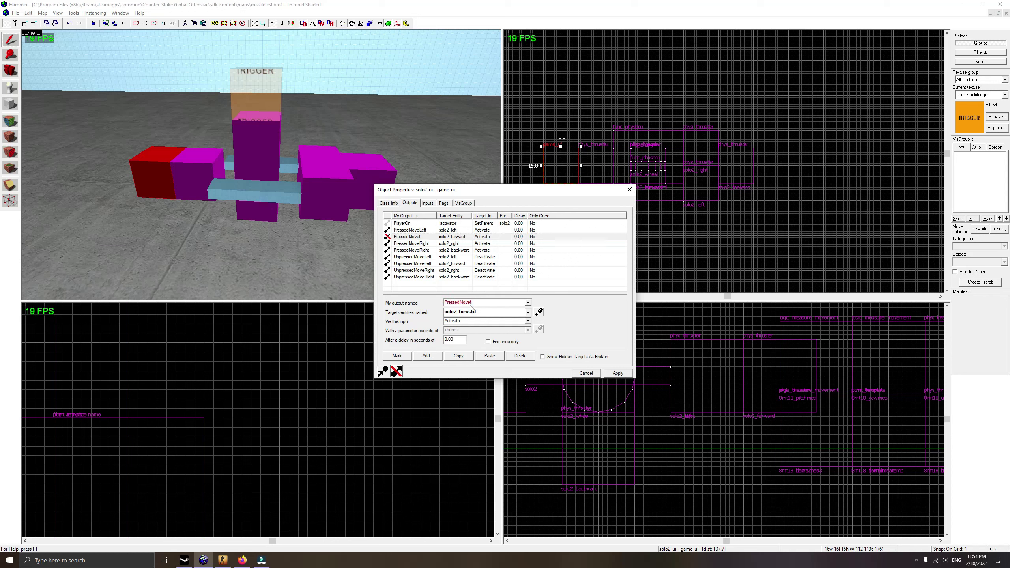
pyautogui.press('BackSpace')
pyautogui.press('BackSpace')
pyautogui.press('BackSpace')
pyautogui.write('d')
pyautogui.click(424, 250)
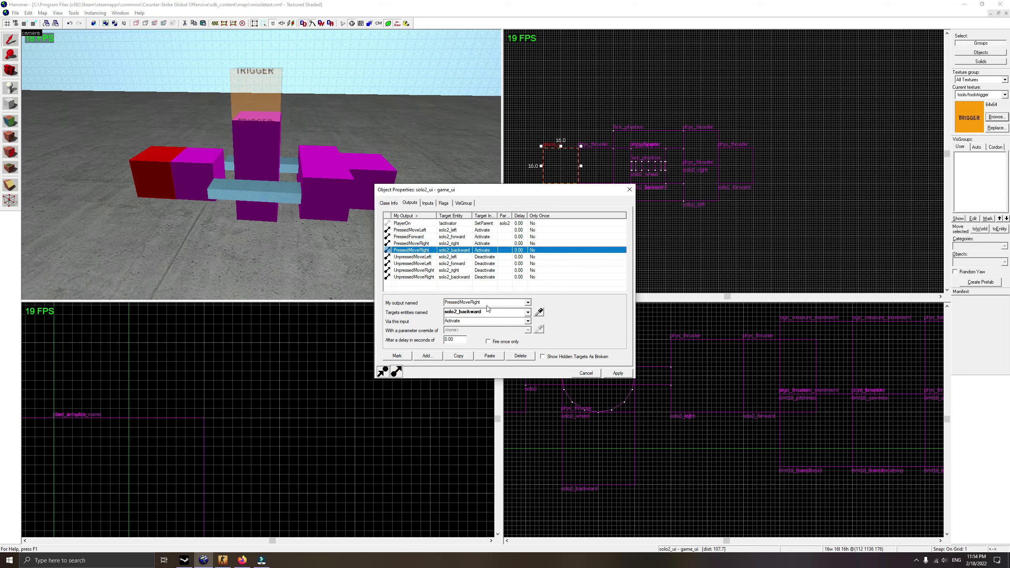
pyautogui.moveTo(485, 303); pyautogui.dragTo(462, 305)
pyautogui.write('Back')
# Change the events of the Deactivate outputs to UnpressedForward for solo2_forward and UnpressedBack for solo2_backward, and apply them.
pyautogui.click(428, 264)
pyautogui.moveTo(490, 303); pyautogui.dragTo(468, 306)
pyautogui.write('Forward')
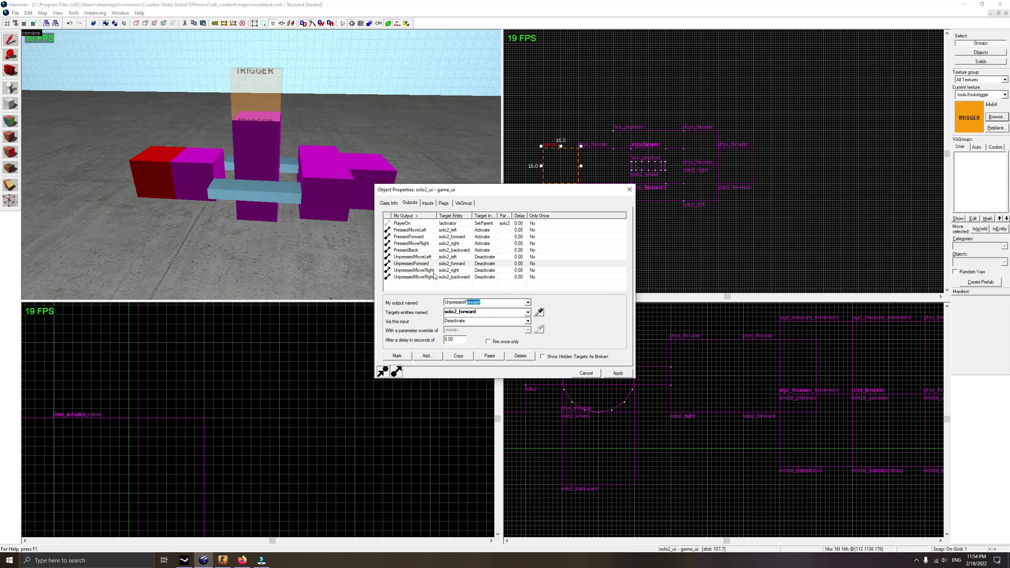
pyautogui.click(434, 277)
pyautogui.click(489, 303)
pyautogui.moveTo(489, 303); pyautogui.dragTo(466, 307)
pyautogui.write('Back')
pyautogui.press('Return')
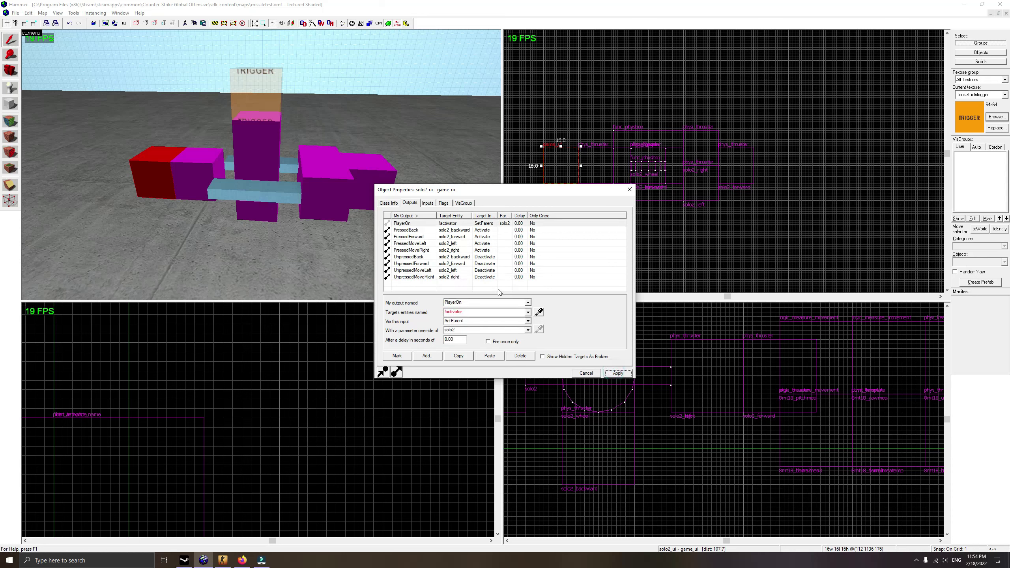
# Close the solo2_ui properties and save the map.
pyautogui.click(629, 189)
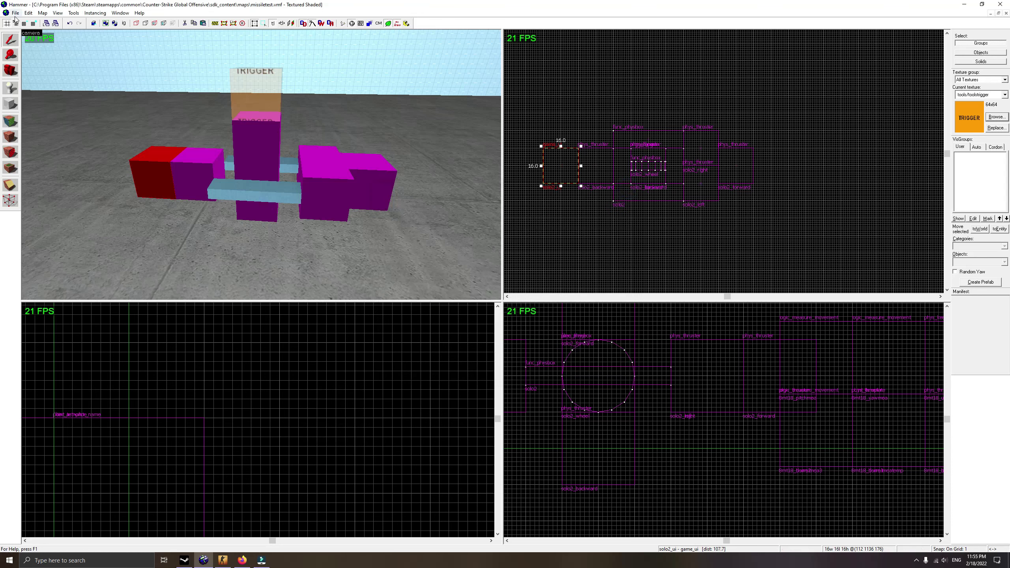
pyautogui.click(15, 13)
pyautogui.click(30, 48)
# Review the properties of the wheel's solo2_forward thruster and look over the other vehicles in the map.
pyautogui.doubleClick(257, 141)
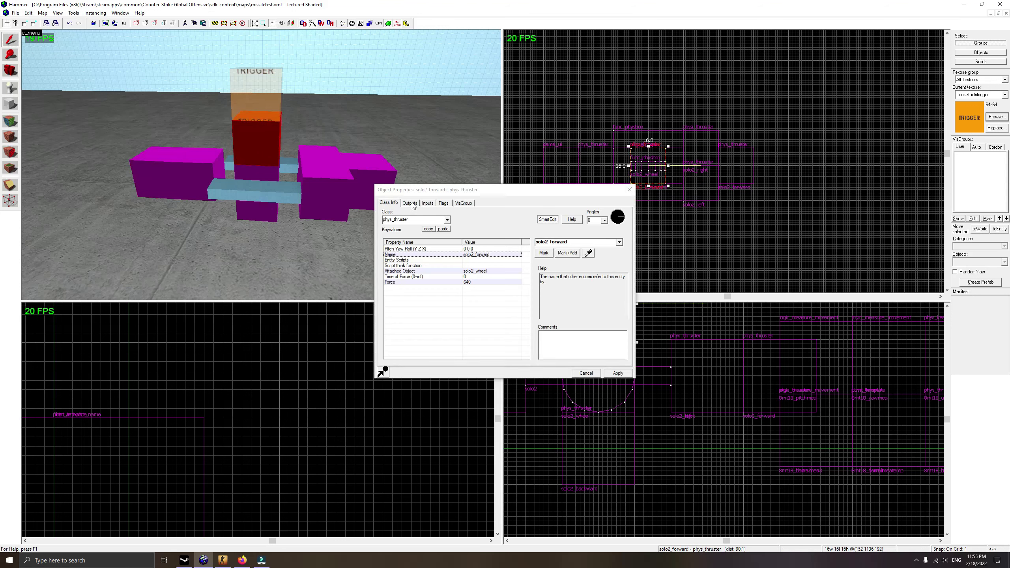
pyautogui.click(629, 189)
pyautogui.press('z')
pyautogui.press('s')
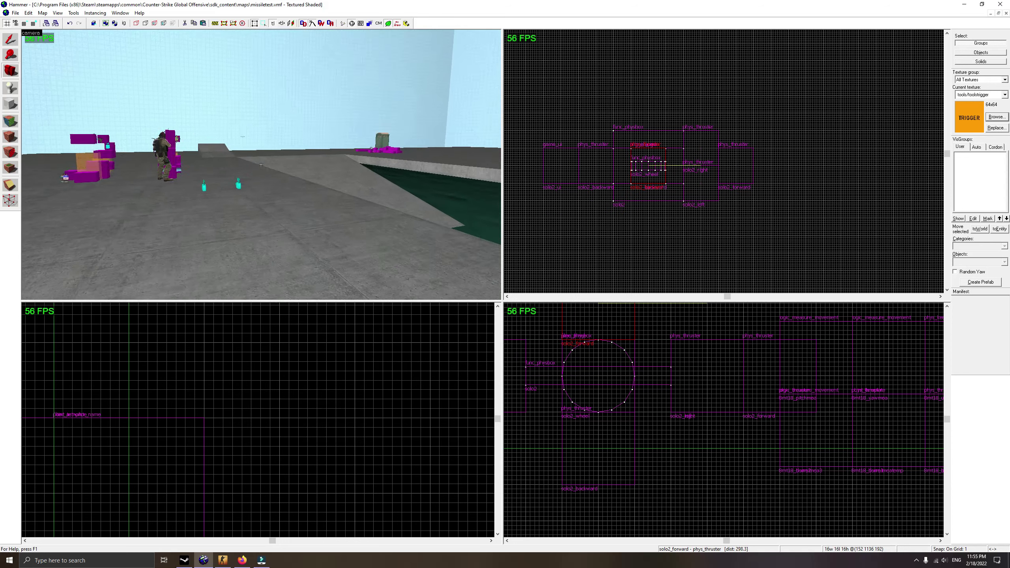
pyautogui.press('d')
pyautogui.press('w')
pyautogui.press('z')
pyautogui.press('a')
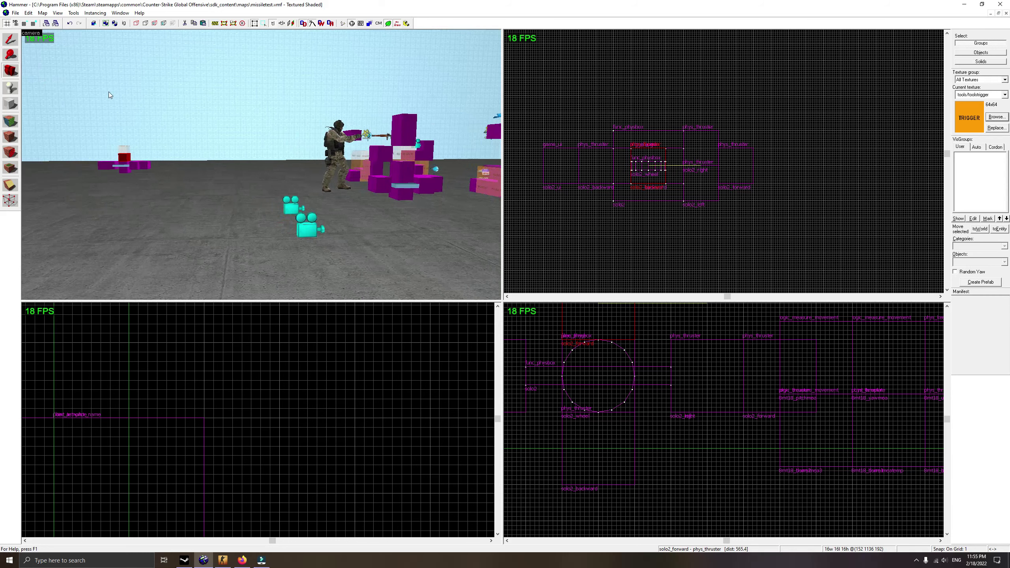
pyautogui.press('z')
pyautogui.press('w')
pyautogui.press('z')
# Duplicate the outer solo2_forward thruster that drives the vehicle body and place the copy on the floor beside the vehicle.
pyautogui.click(10, 39)
pyautogui.press('w')
pyautogui.click(352, 247)
pyautogui.press('s')
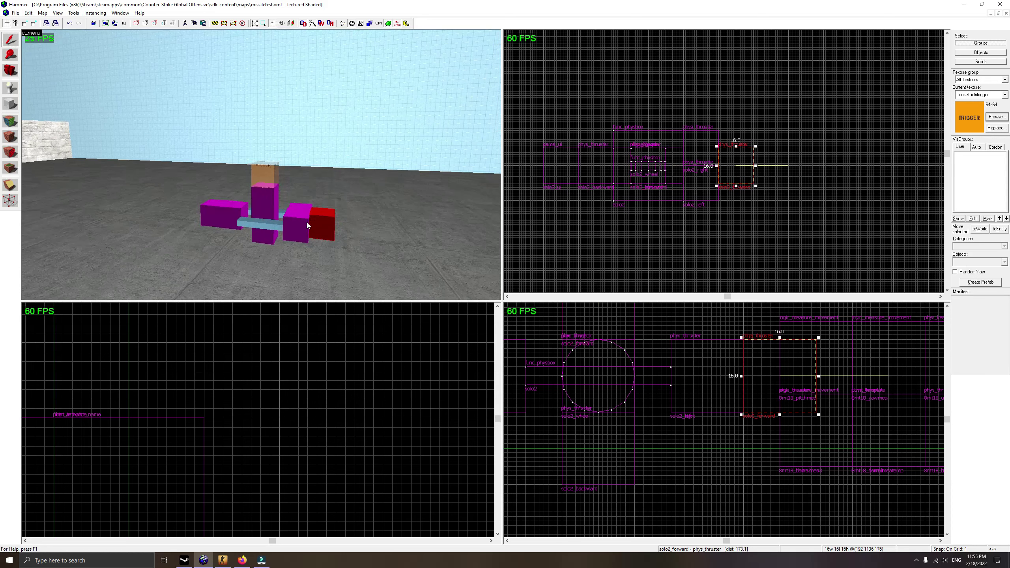
pyautogui.hotkey('ctrl', 'v')
# Rename the copied phys_thruster as solo2_jump.
pyautogui.doubleClick(246, 242)
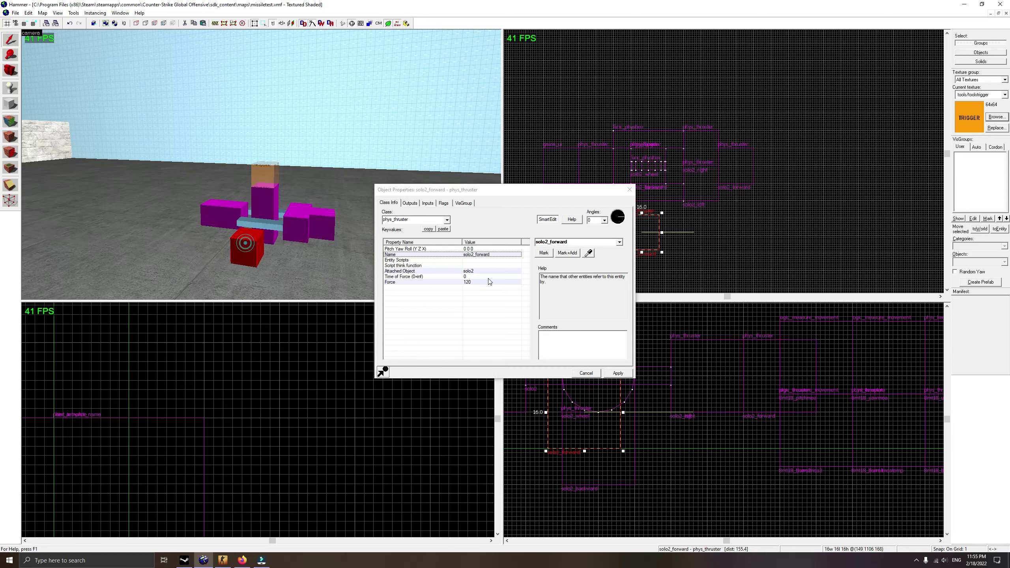
pyautogui.click(486, 256)
pyautogui.moveTo(571, 241); pyautogui.dragTo(550, 247)
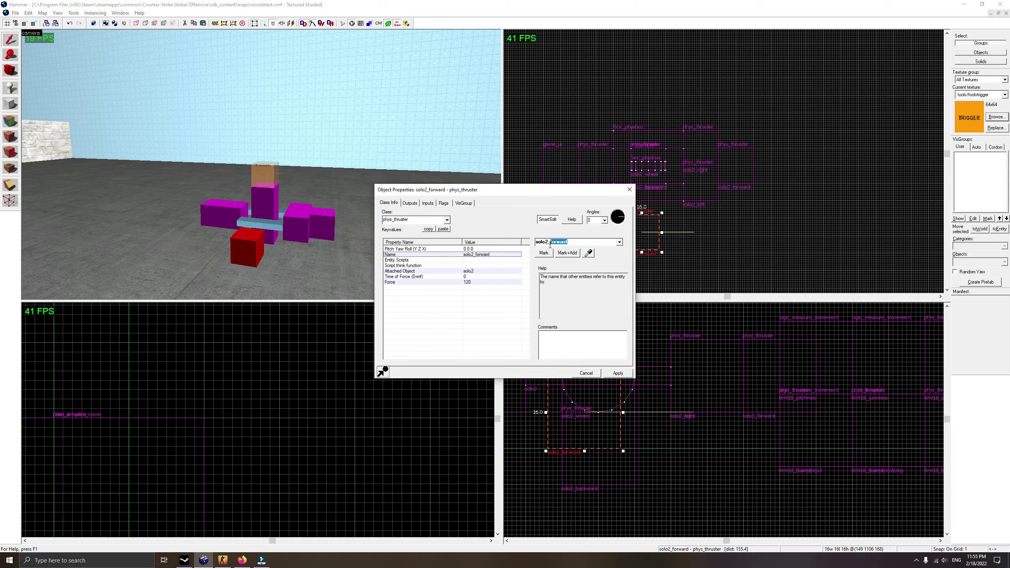
pyautogui.write('jump')
pyautogui.press('Return')
# Point the solo2_jump thruster Up, set its force to 1200, and apply the changes.
pyautogui.click(409, 250)
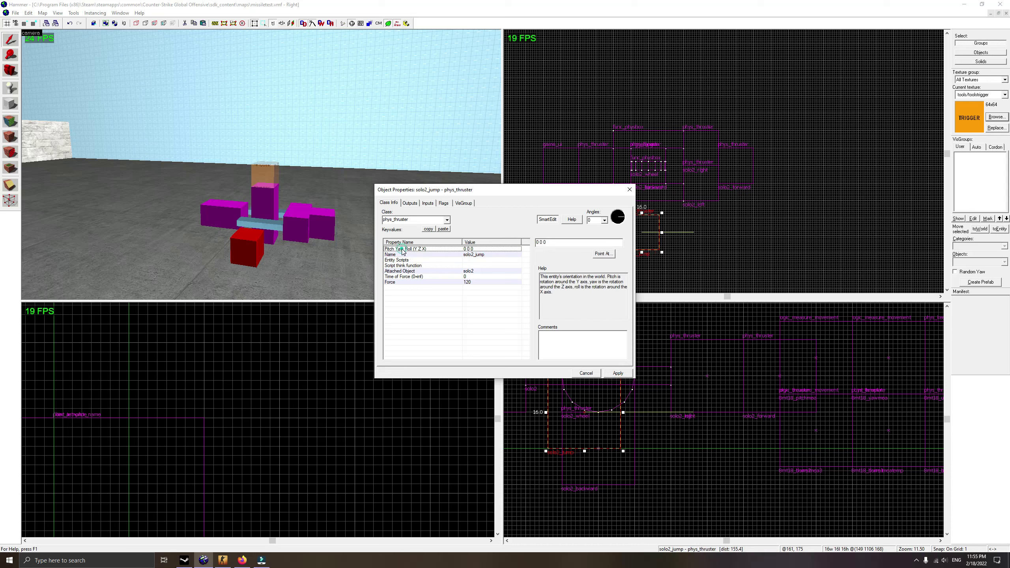
pyautogui.click(604, 220)
pyautogui.click(592, 227)
pyautogui.click(472, 272)
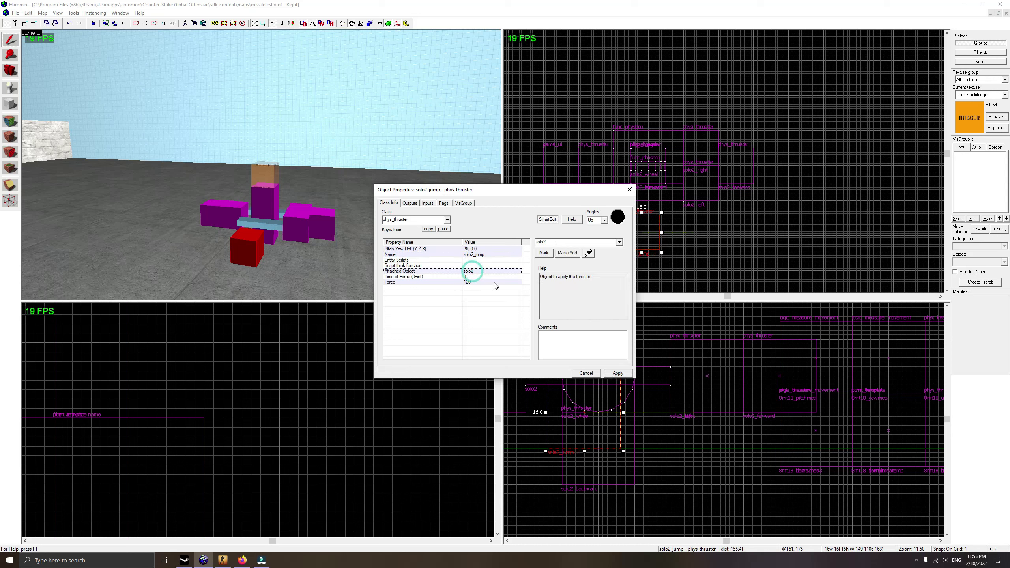
pyautogui.click(467, 284)
pyautogui.doubleClick(555, 244)
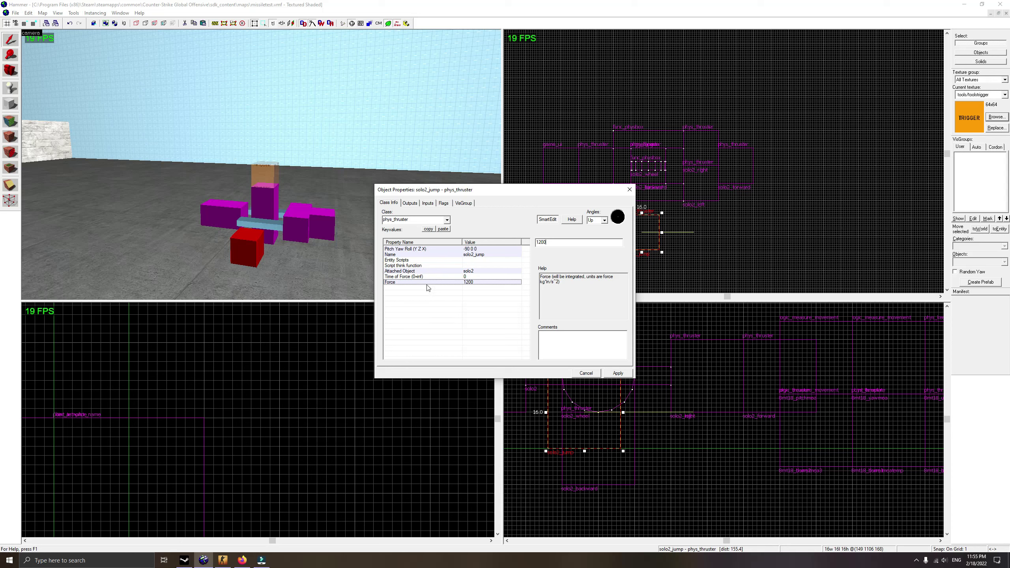
pyautogui.click(617, 372)
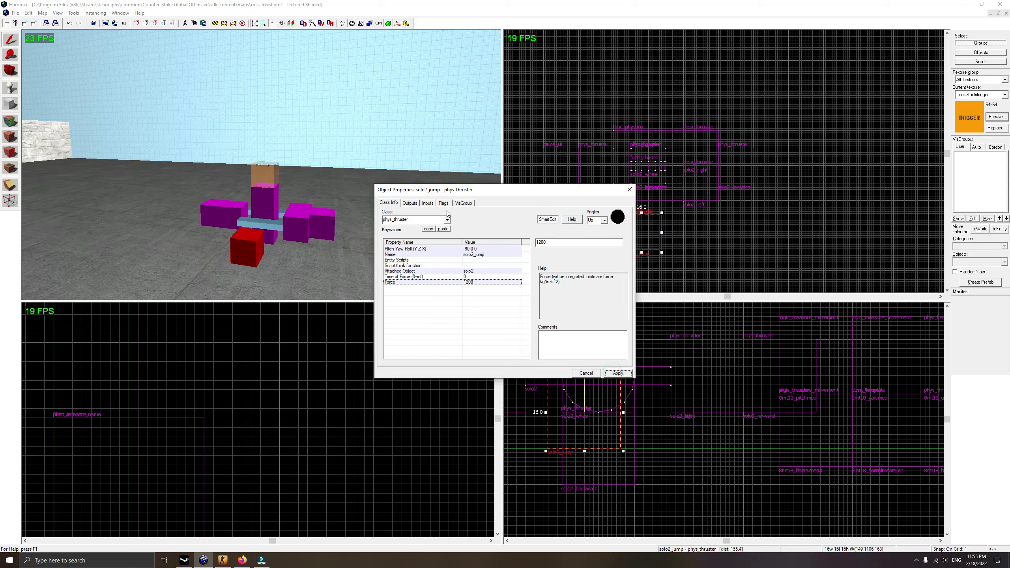
# Turn off the Orient Locally flag of the solo2_jump thruster and apply it.
pyautogui.click(443, 203)
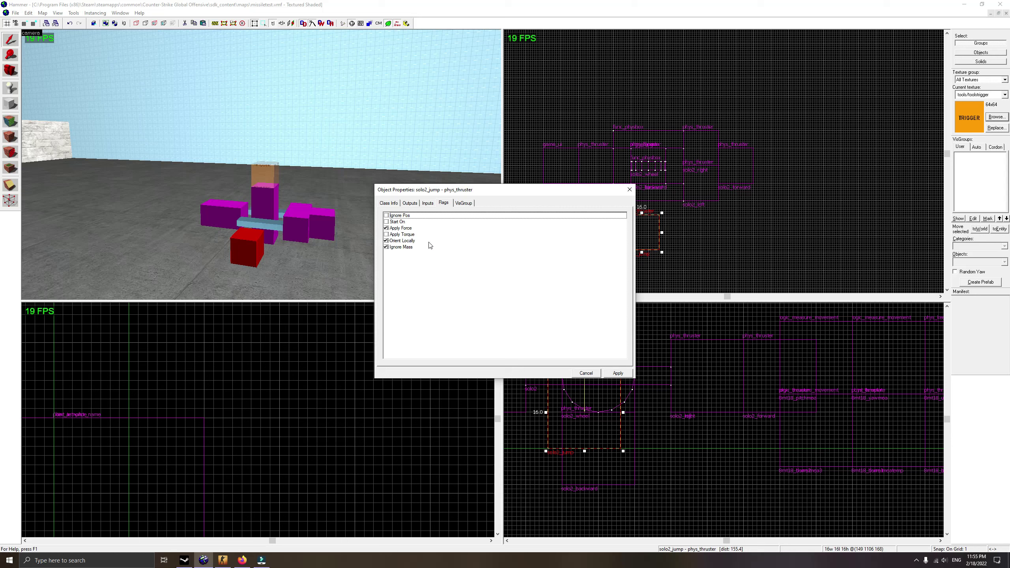
pyautogui.click(386, 241)
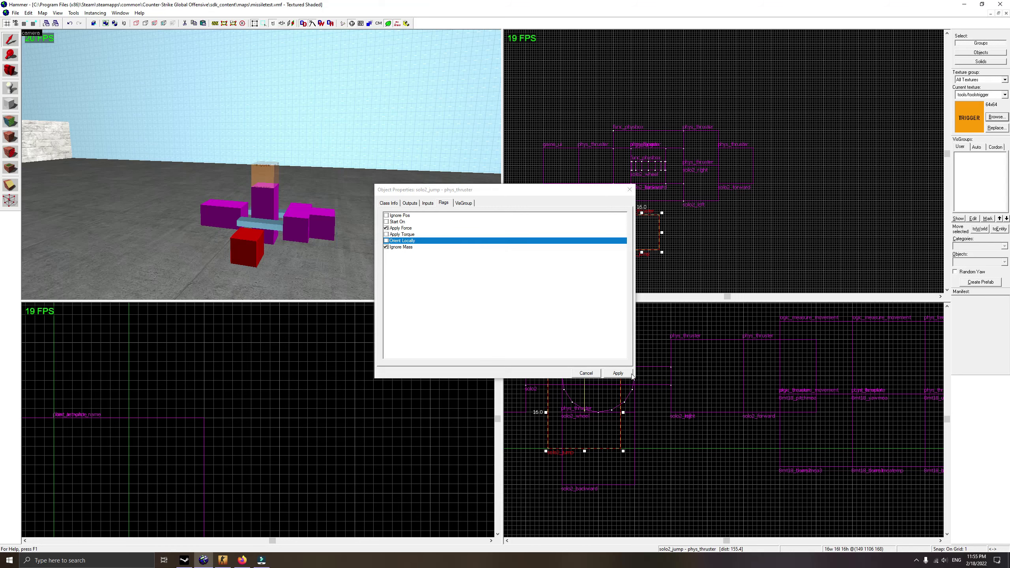
pyautogui.click(618, 373)
# Move the solo2_jump thruster directly on top of the trigger, centred over the wheel.
pyautogui.scroll(-4, 626, 468)
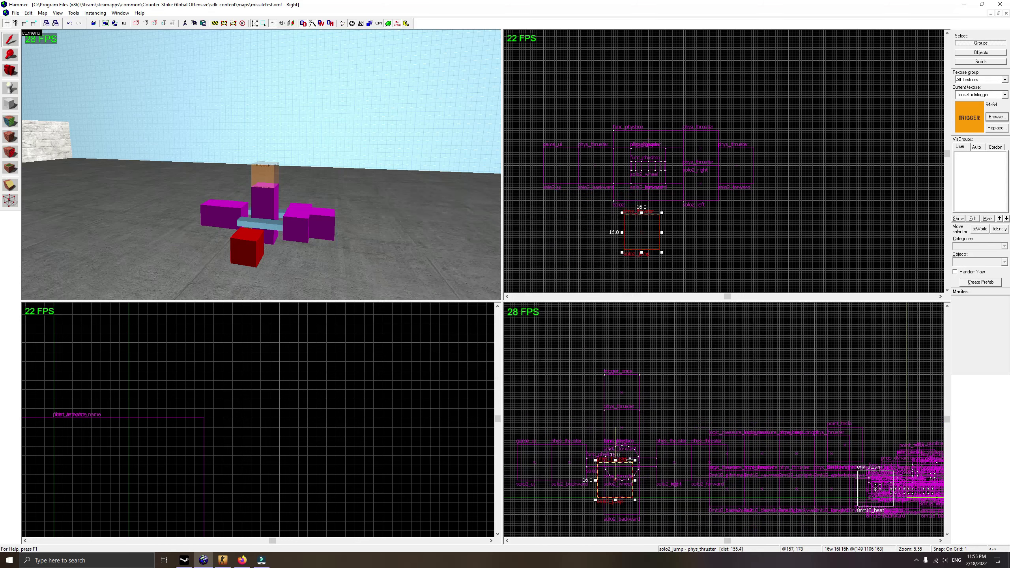
pyautogui.moveTo(626, 468); pyautogui.dragTo(633, 345)
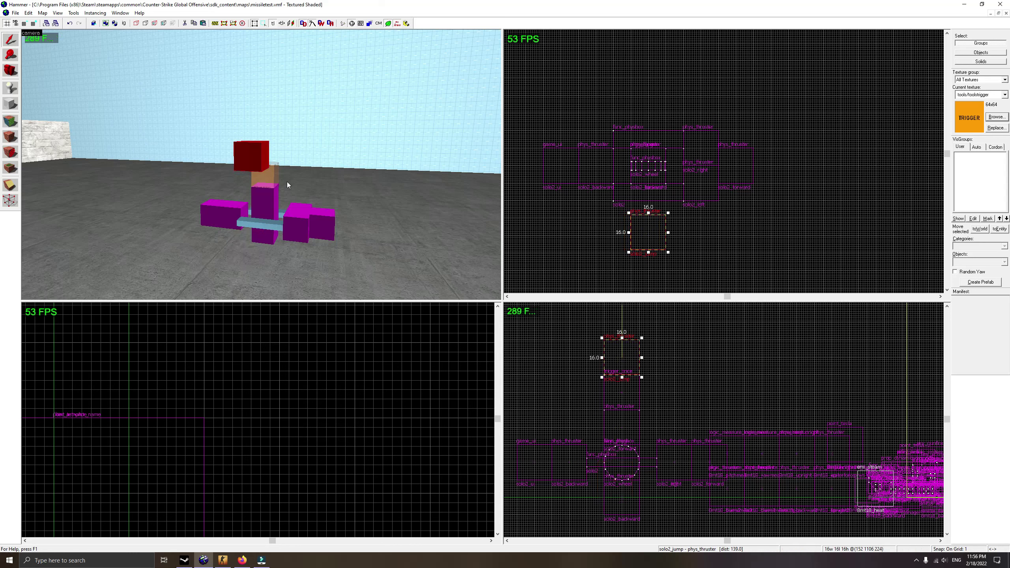
pyautogui.moveTo(648, 232); pyautogui.dragTo(652, 167)
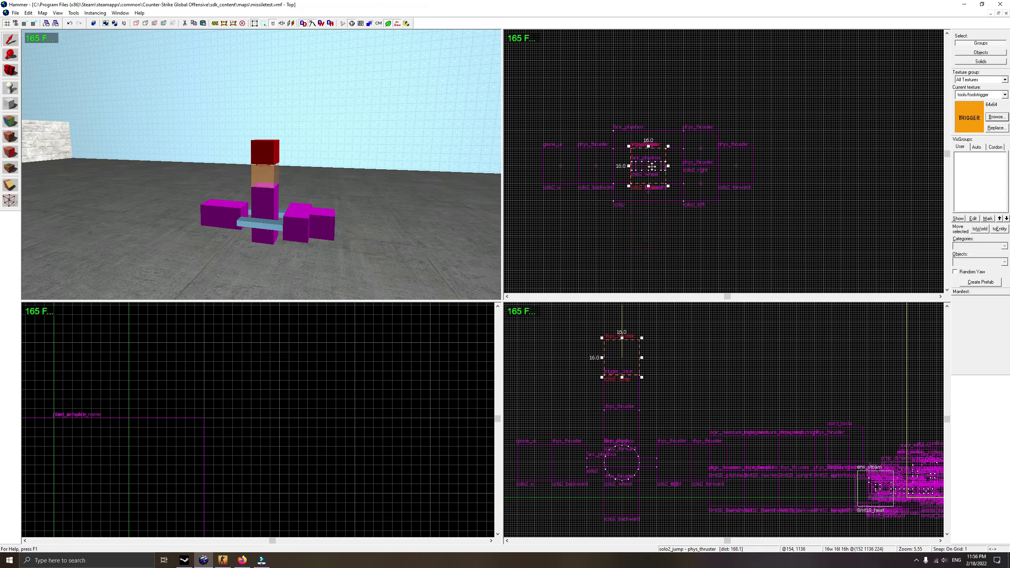
pyautogui.click(276, 157)
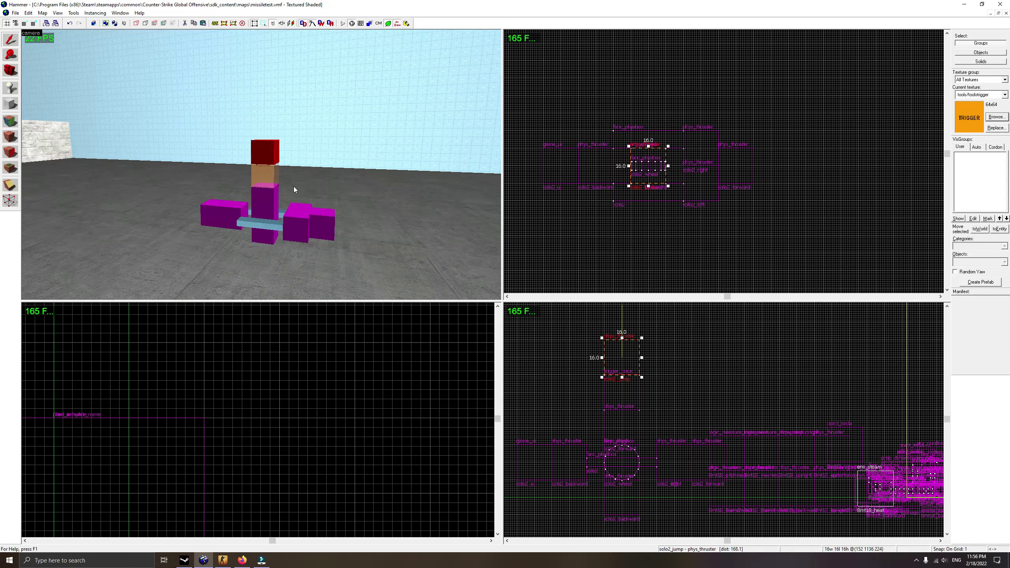
pyautogui.scroll(2, 289, 183)
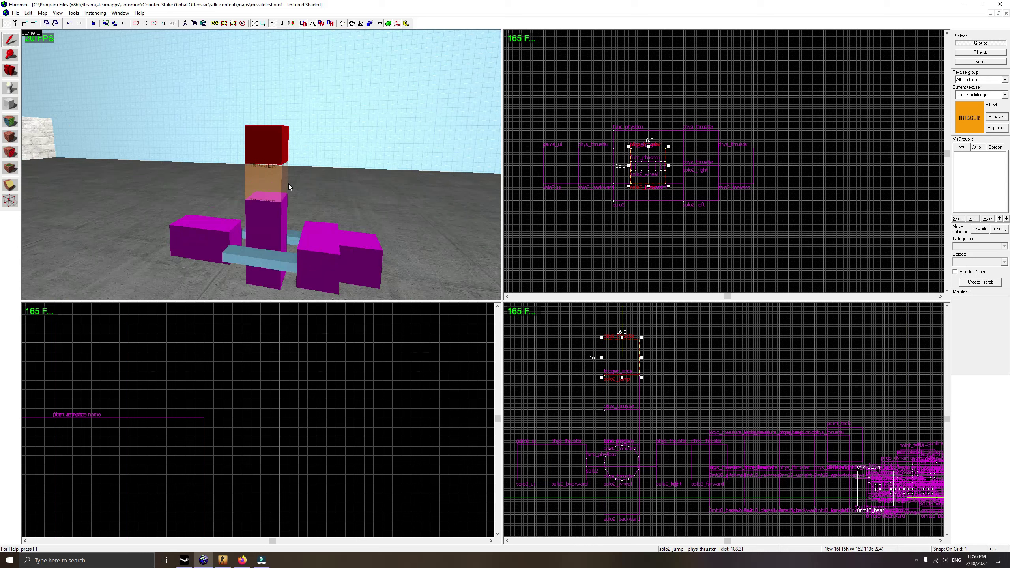
# Place a phys_keepupright entity on the floor beside the solo2 vehicle.
pyautogui.click(10, 89)
pyautogui.click(976, 262)
pyautogui.write('upr')
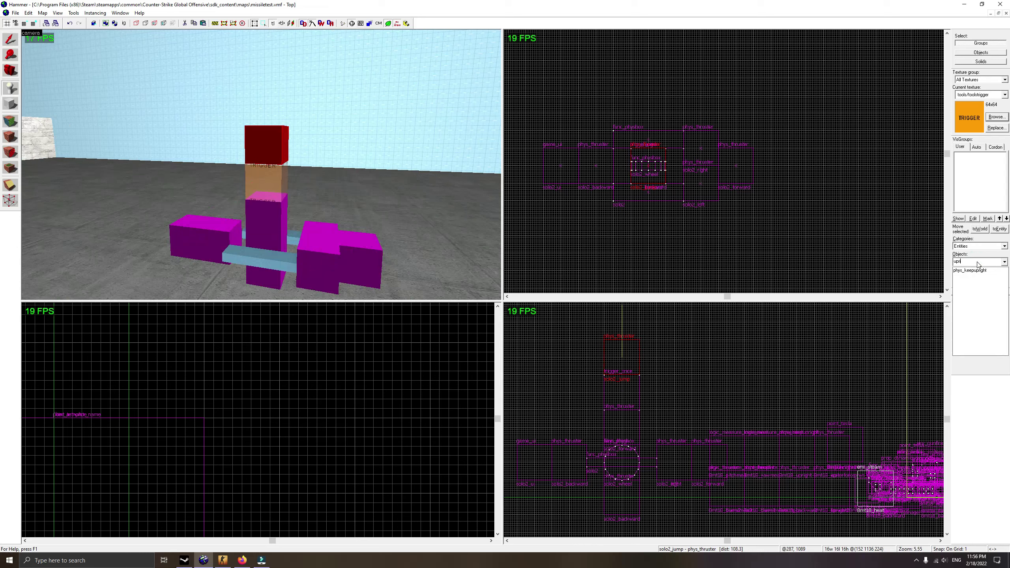
pyautogui.click(970, 270)
pyautogui.scroll(-3, 199, 196)
pyautogui.click(219, 238)
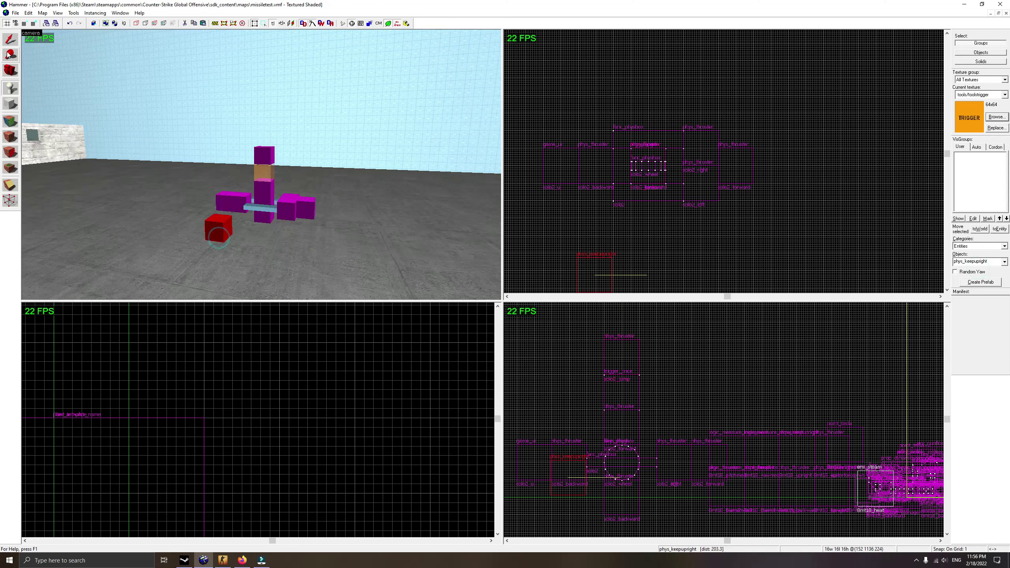
# Move the phys_keepupright entity directly above the solo2_backward thruster at the end of the vehicle.
pyautogui.click(10, 39)
pyautogui.scroll(2, 623, 166)
pyautogui.moveTo(603, 278); pyautogui.dragTo(603, 121)
pyautogui.scroll(-5, 609, 424)
pyautogui.scroll(5, 609, 424)
pyautogui.moveTo(562, 484); pyautogui.dragTo(564, 423)
# Set the phys_keepupright's angular limit to 180 and pick the solo2 body as its target entity.
pyautogui.doubleClick(243, 182)
pyautogui.click(479, 276)
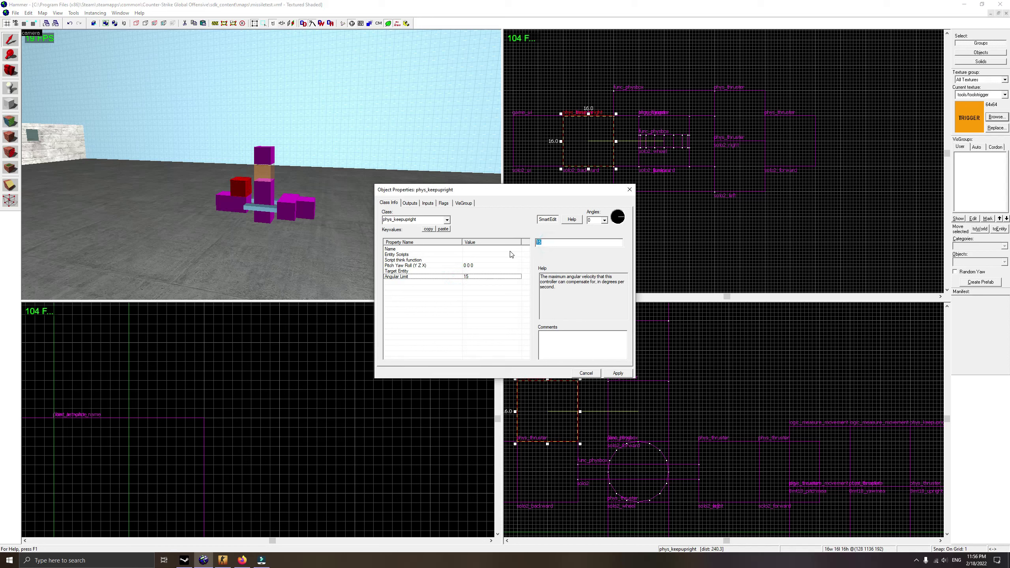
pyautogui.write('180')
pyautogui.click(411, 271)
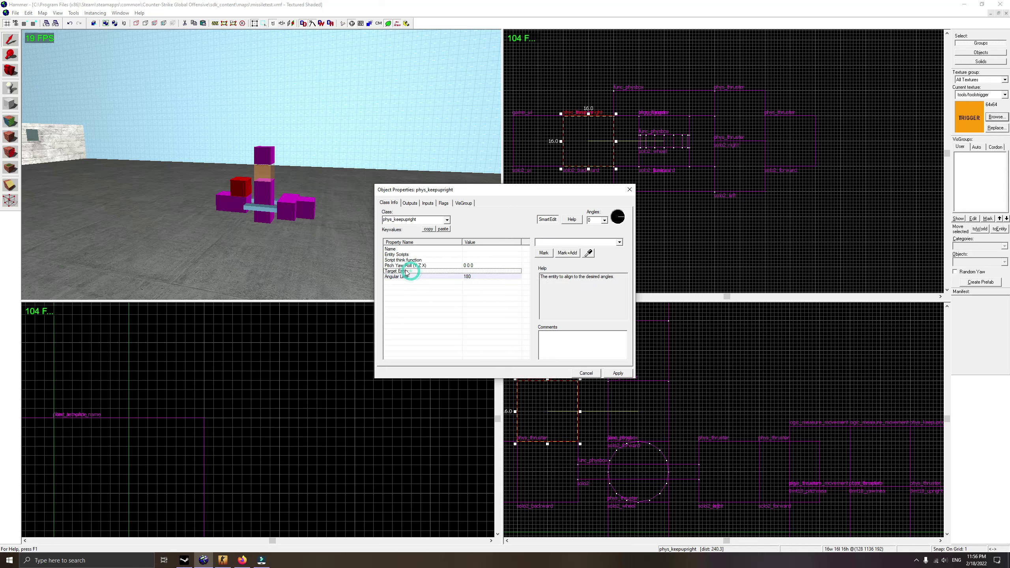
pyautogui.click(588, 253)
pyautogui.scroll(1, 278, 227)
pyautogui.click(281, 223)
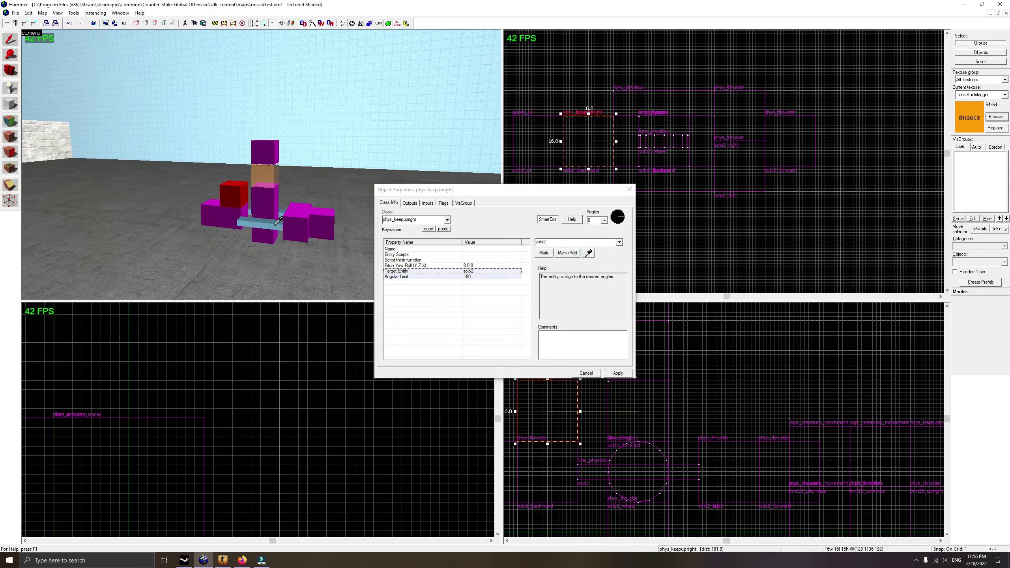
pyautogui.click(629, 189)
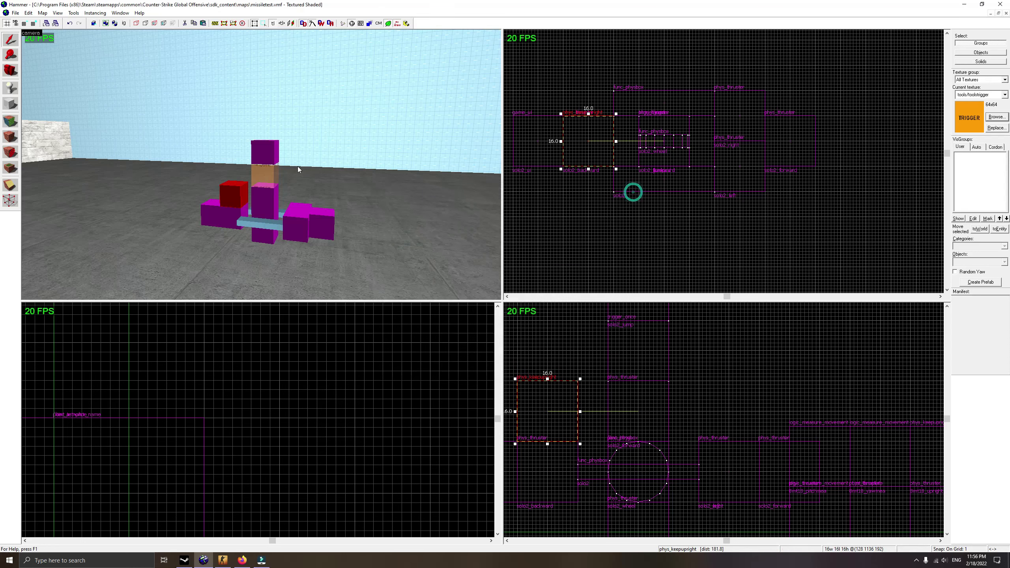
# Check the outputs and flags of the solo2_jump thruster.
pyautogui.scroll(4, 297, 166)
pyautogui.doubleClick(274, 144)
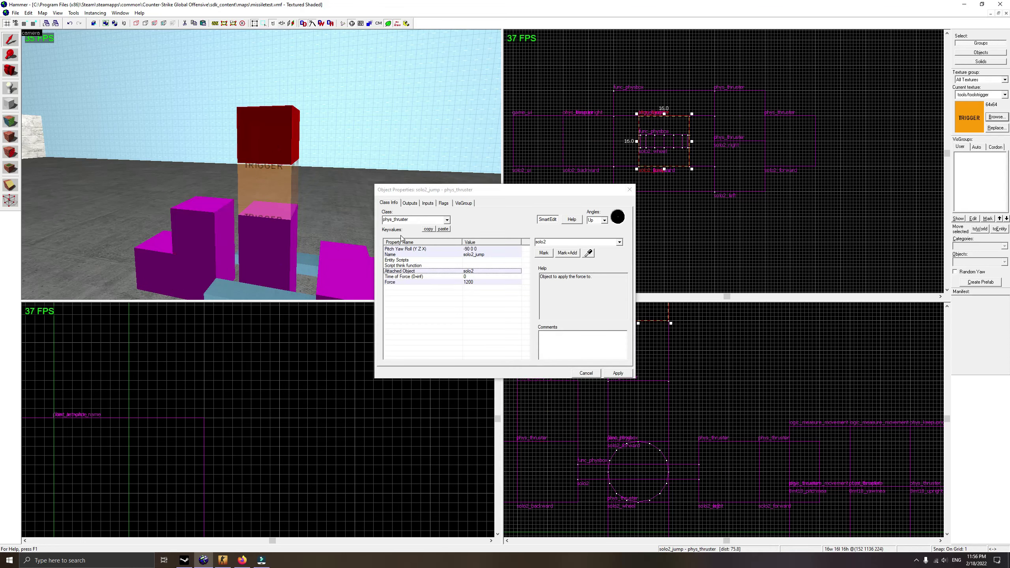
pyautogui.click(409, 203)
pyautogui.click(444, 203)
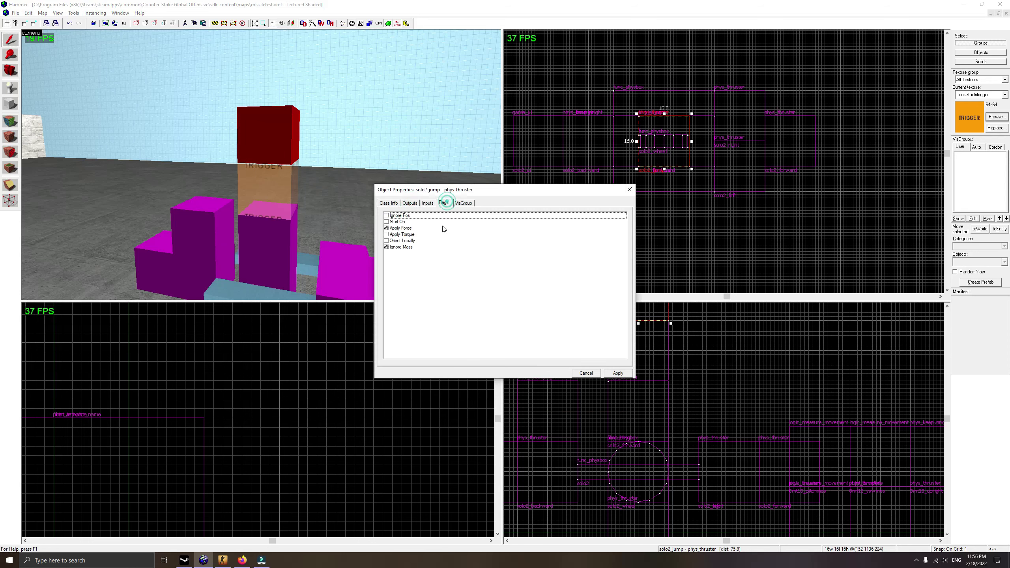
pyautogui.click(629, 190)
pyautogui.scroll(-2, 305, 232)
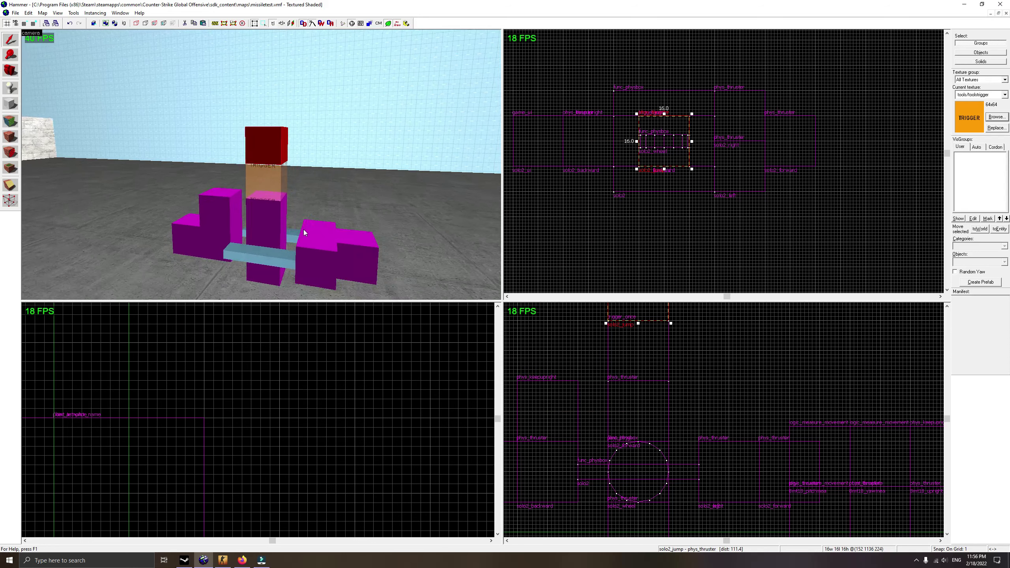
# Inspect the vehicle up close and review the properties of solo2_jump, the trigger_once and the wheel's solo2_forward thruster.
pyautogui.click(265, 253)
pyautogui.click(7, 72)
pyautogui.moveTo(221, 162); pyautogui.dragTo(261, 165)
pyautogui.click(10, 39)
pyautogui.press('s')
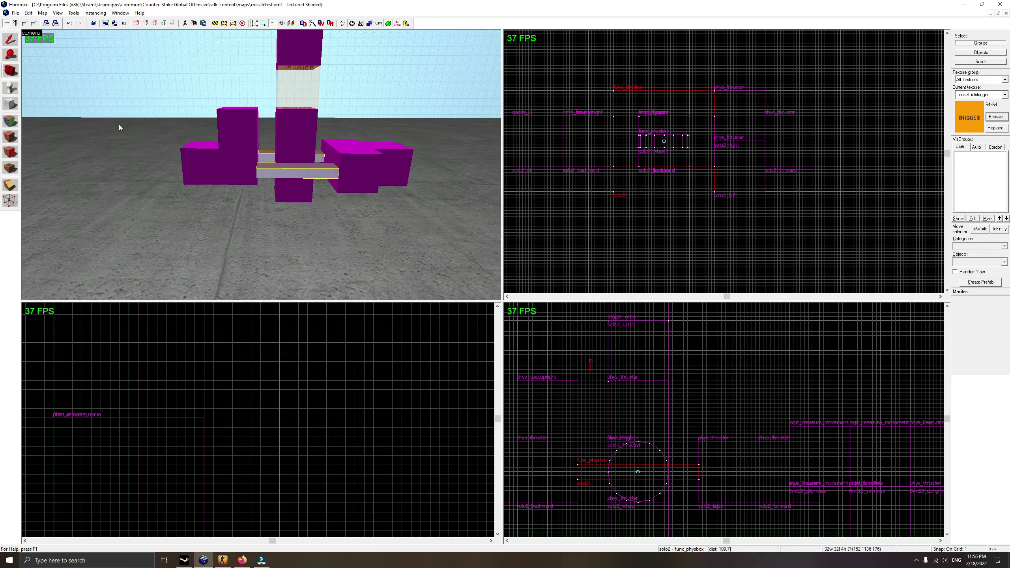
pyautogui.press('z')
pyautogui.press('w')
pyautogui.press('z')
pyautogui.click(11, 39)
pyautogui.doubleClick(297, 101)
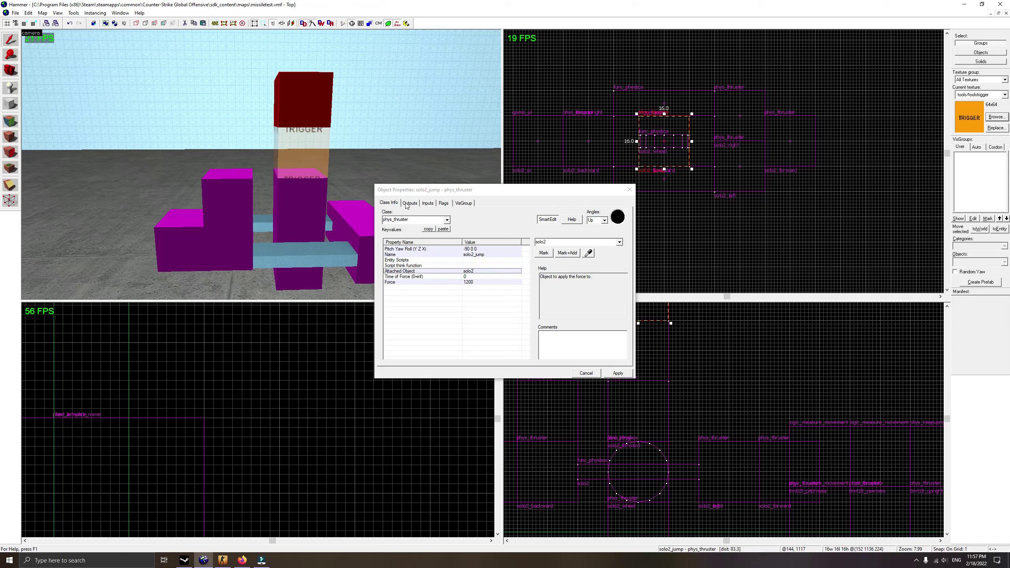
pyautogui.click(629, 190)
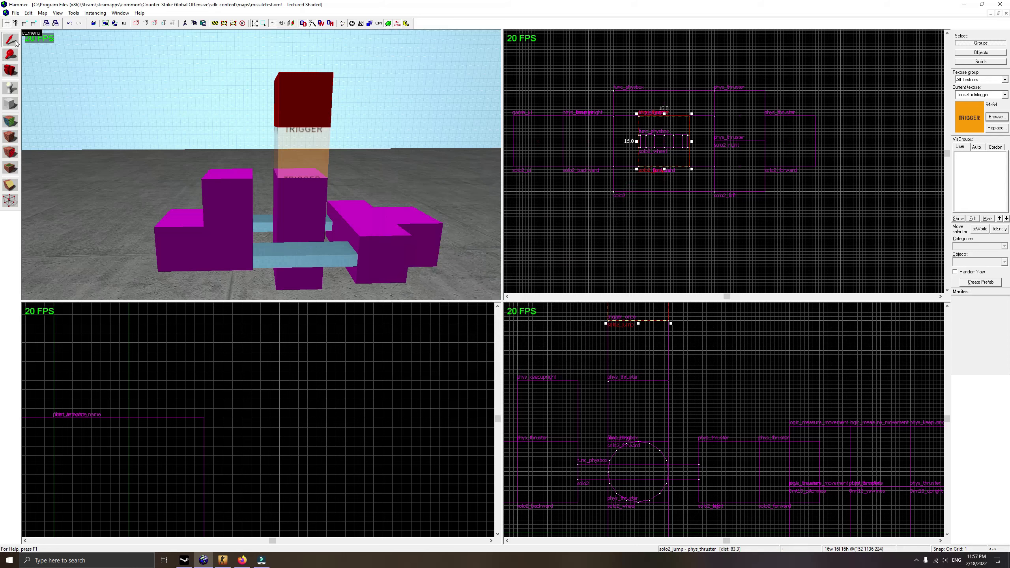
pyautogui.press('s')
pyautogui.doubleClick(302, 147)
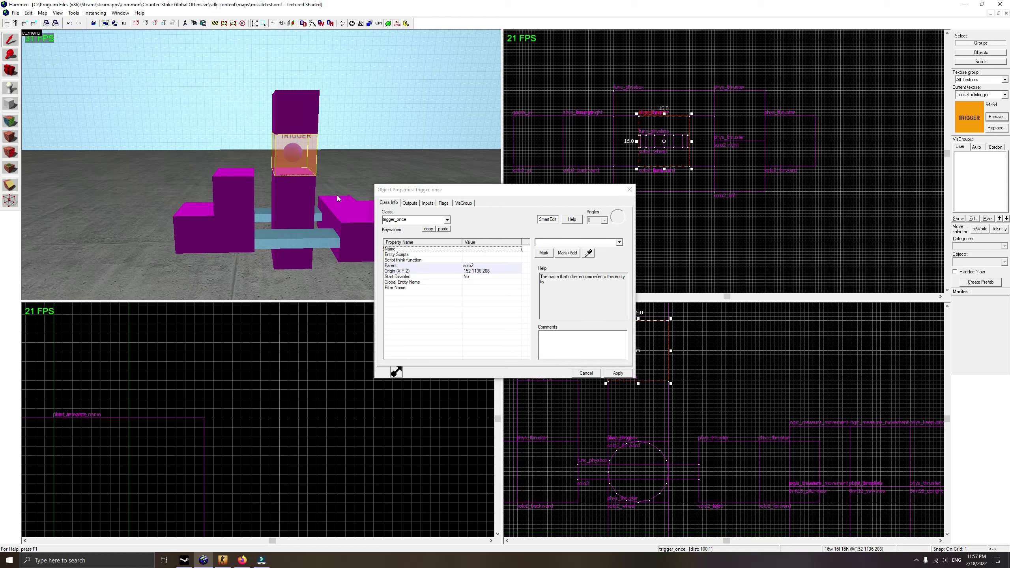
pyautogui.click(289, 194)
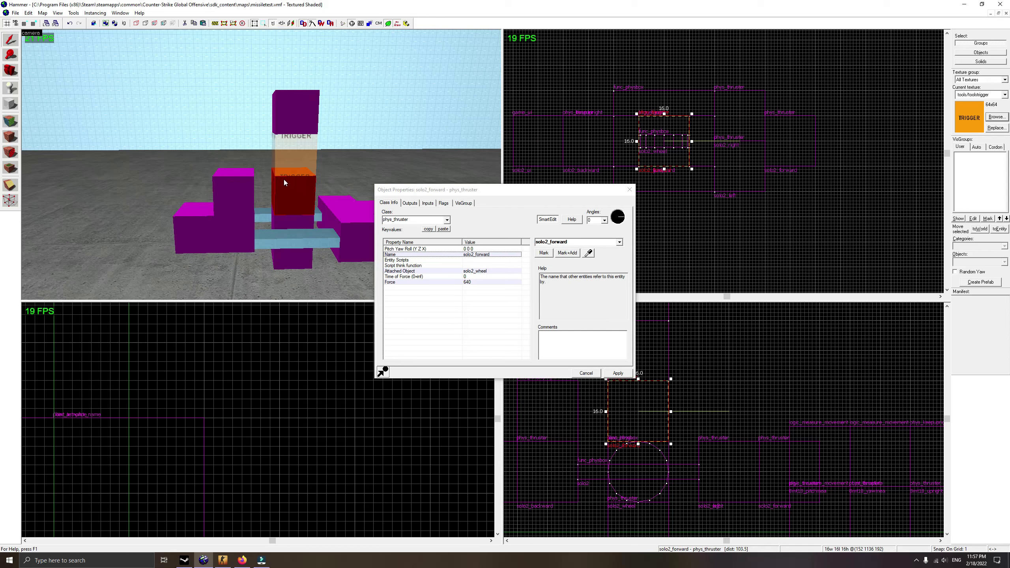
pyautogui.click(183, 224)
pyautogui.click(411, 204)
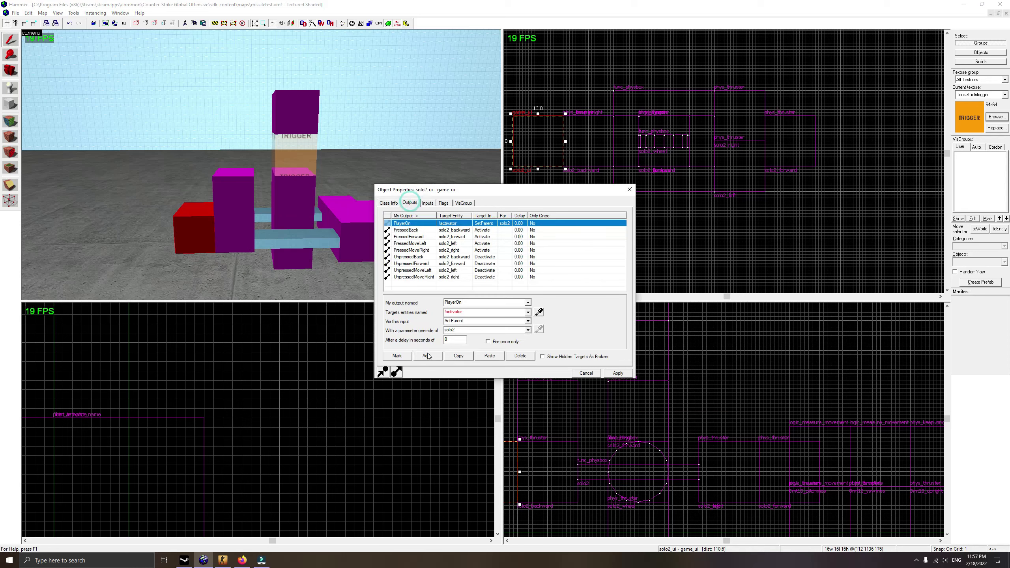
pyautogui.click(427, 356)
pyautogui.click(527, 303)
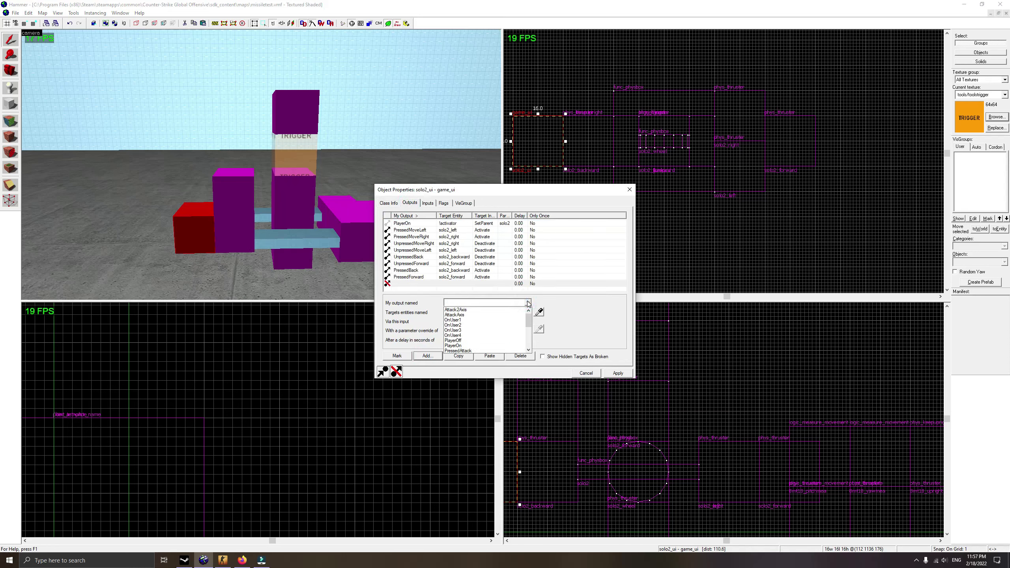
pyautogui.click(468, 281)
pyautogui.click(450, 283)
pyautogui.click(520, 356)
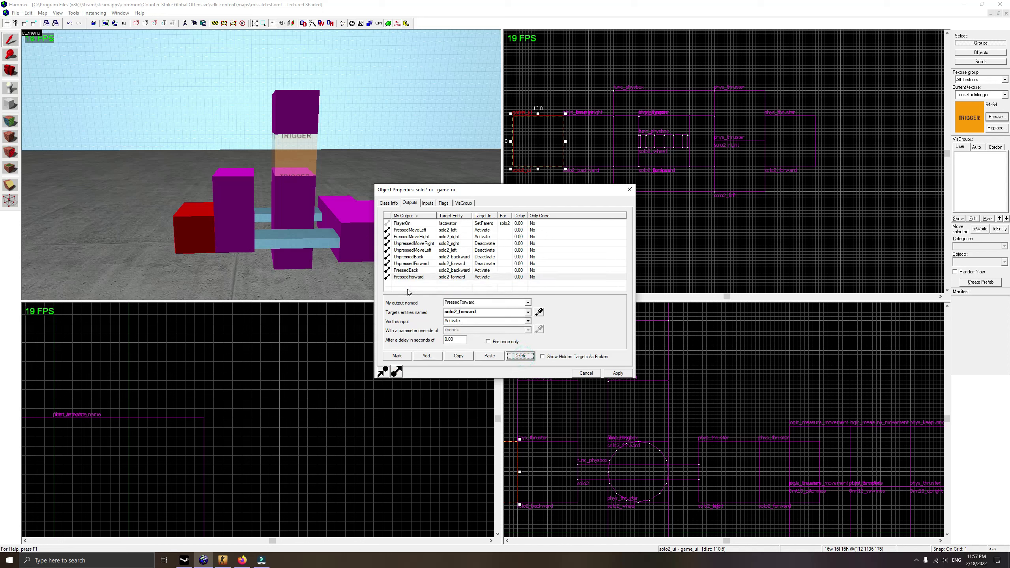
pyautogui.click(630, 189)
pyautogui.click(200, 230)
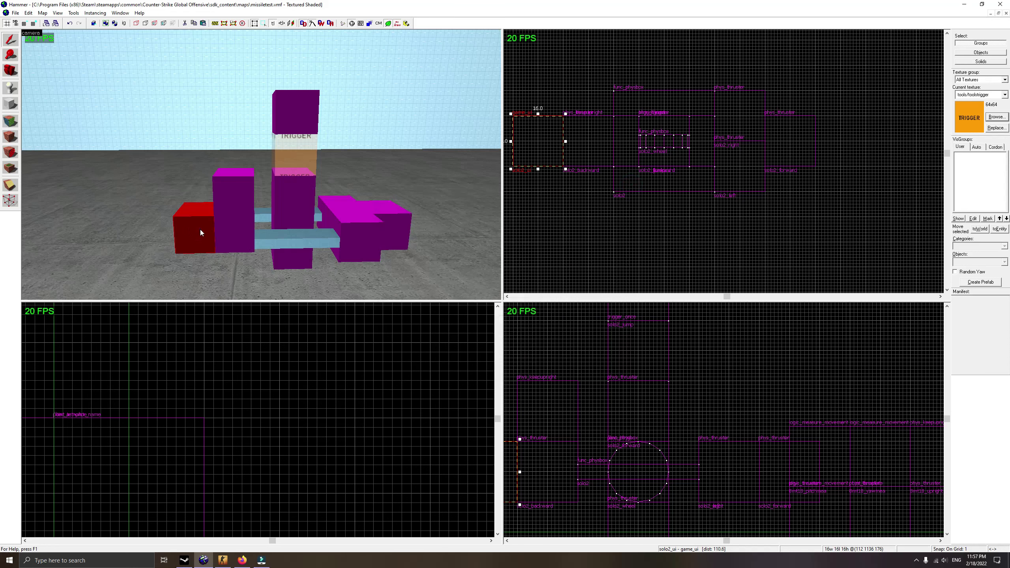
# Duplicate the solo2_ui game_ui entity beside the original and name the copy solo2_ui2.
pyautogui.moveTo(200, 230); pyautogui.dragTo(161, 271)
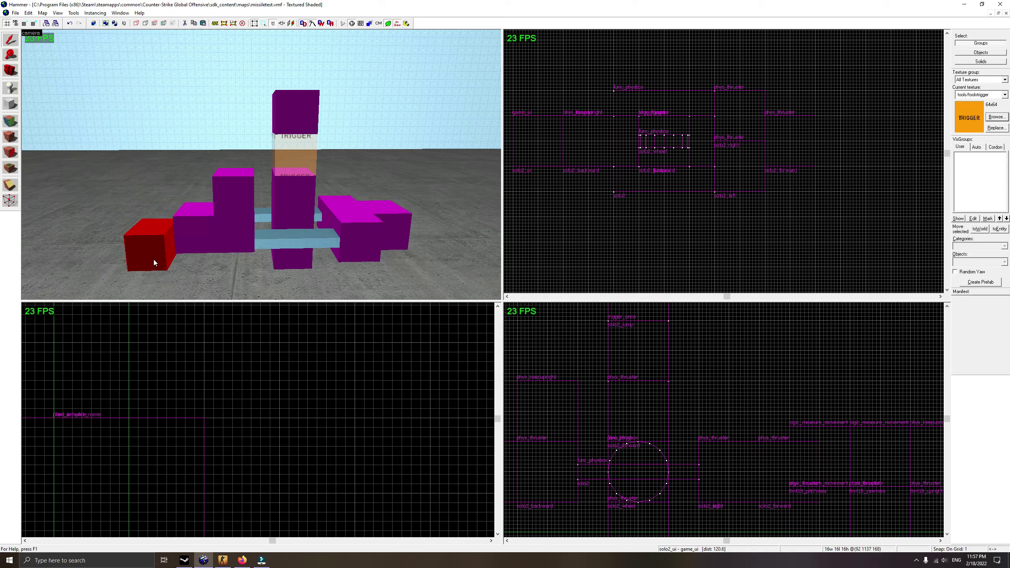
pyautogui.doubleClick(152, 258)
pyautogui.click(492, 250)
pyautogui.click(575, 242)
pyautogui.write('2_ui2')
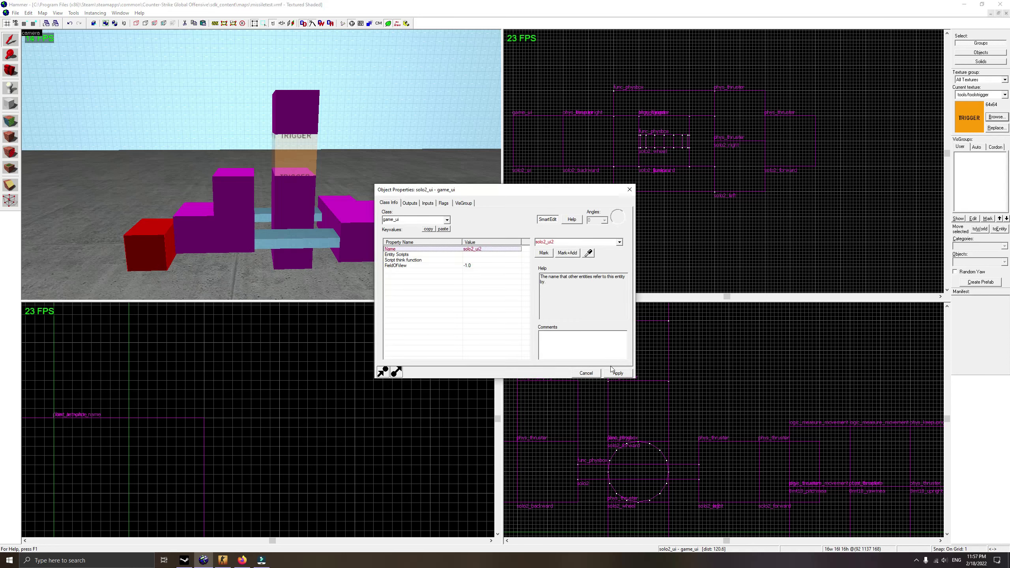
pyautogui.click(612, 370)
# Enable Jump Deactivates on solo2_ui2 and disable its +Use Deactivates and Freeze Player flags.
pyautogui.click(444, 202)
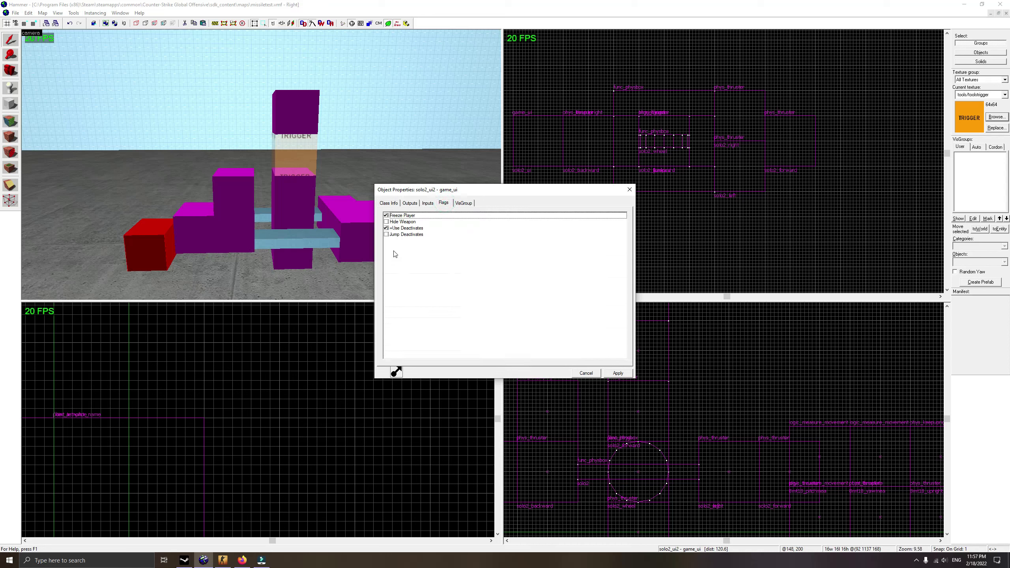
pyautogui.click(387, 235)
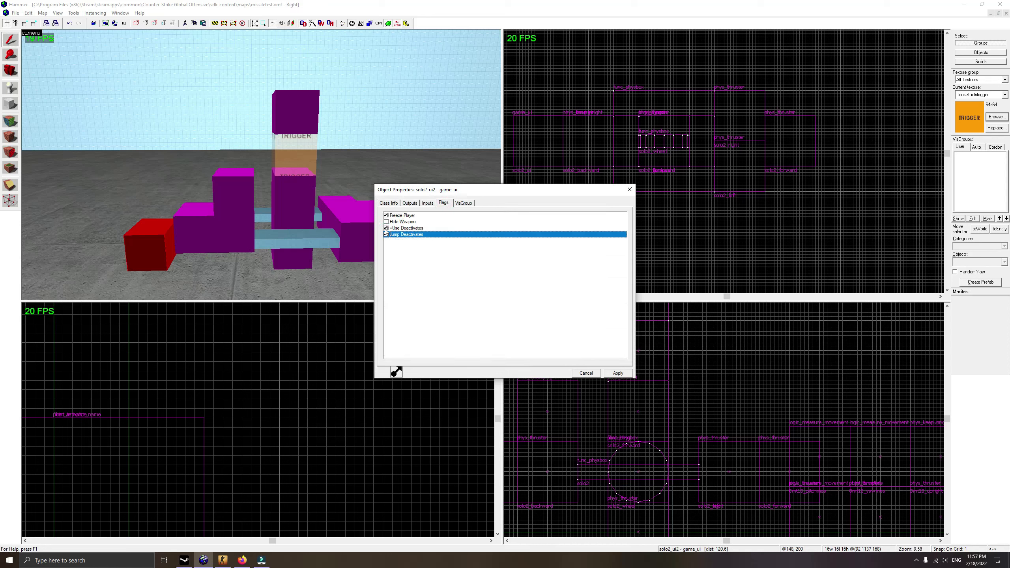
pyautogui.click(386, 229)
pyautogui.click(386, 216)
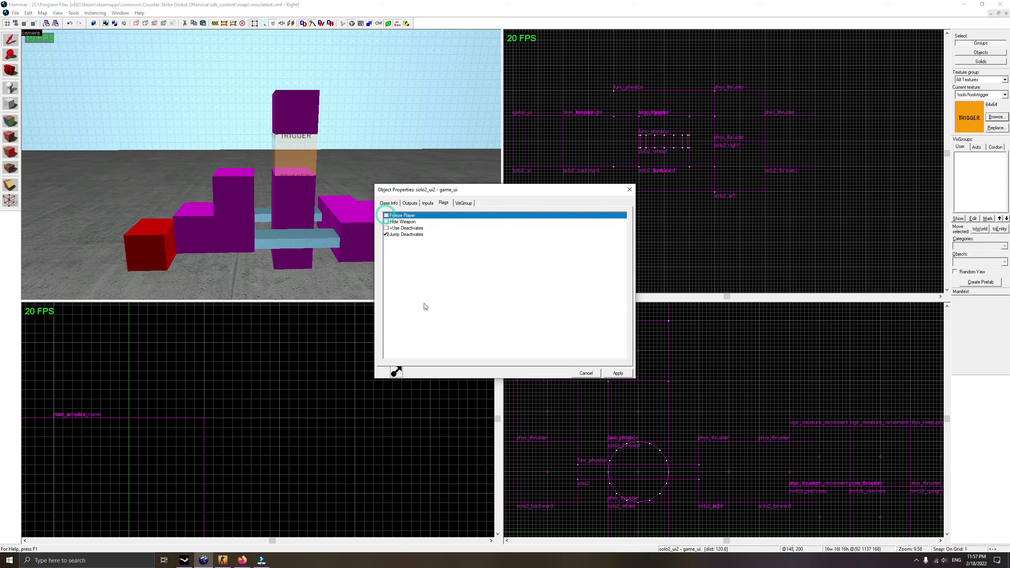
pyautogui.click(617, 373)
# Delete all outputs that solo2_ui2 inherited from the original game_ui.
pyautogui.click(392, 204)
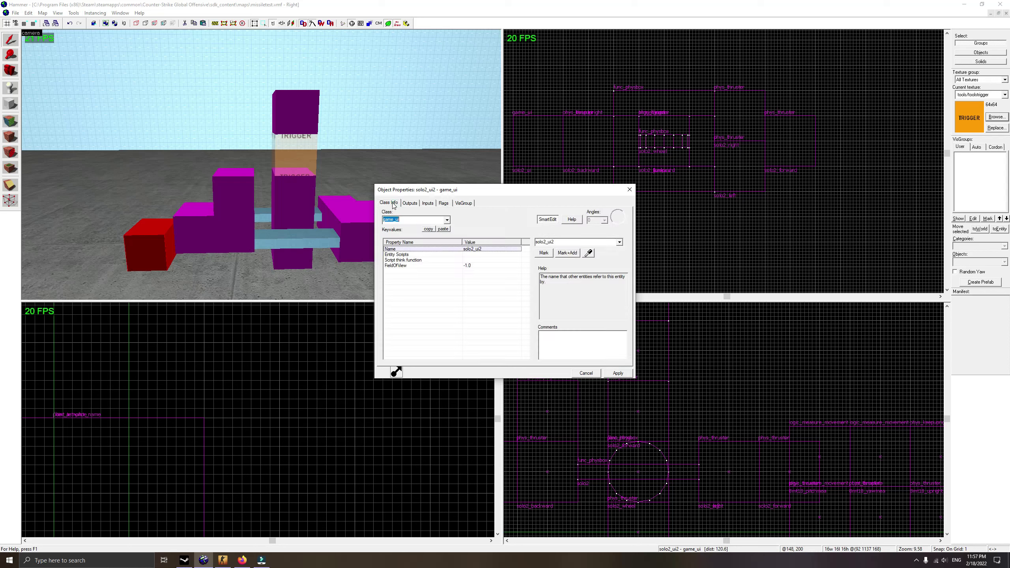
pyautogui.click(410, 203)
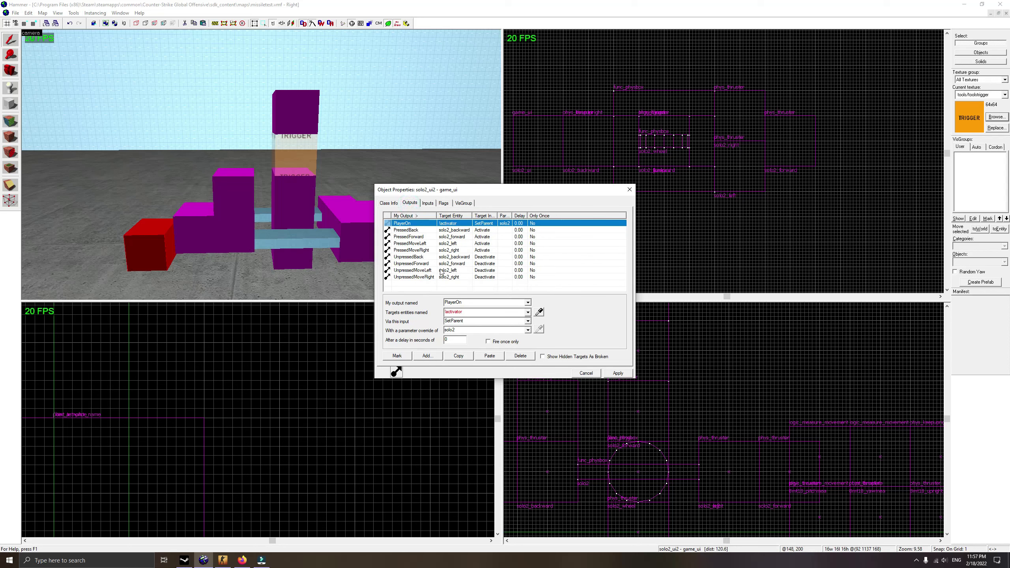
pyautogui.click(416, 224)
pyautogui.keyDown('shift'); pyautogui.click(431, 277); pyautogui.keyUp('shift')
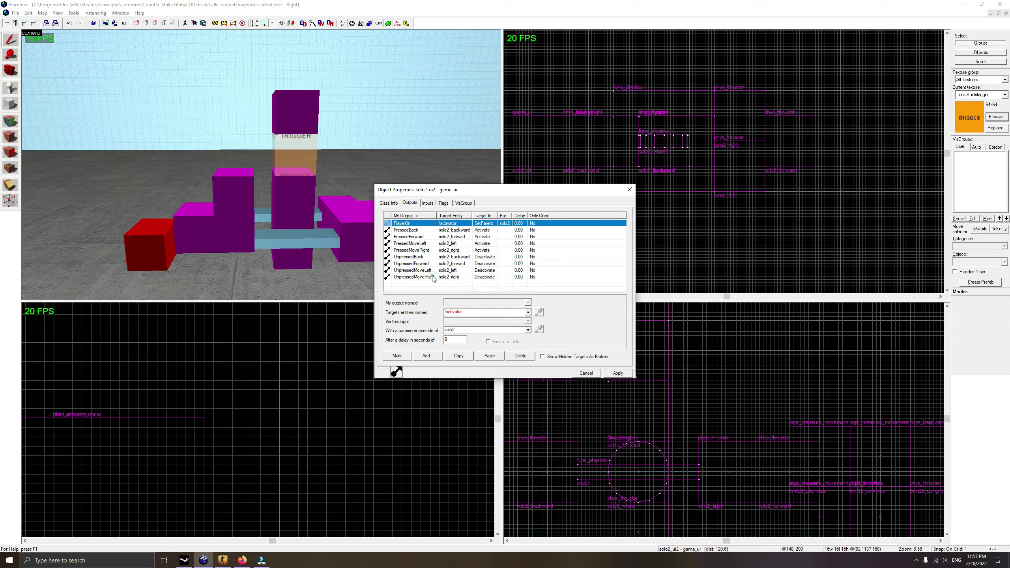
pyautogui.click(517, 356)
# Add a PlayerOff output to solo2_ui2 that targets solo2_ui2 with the Activate input.
pyautogui.click(426, 356)
pyautogui.click(527, 302)
pyautogui.click(477, 341)
pyautogui.click(454, 312)
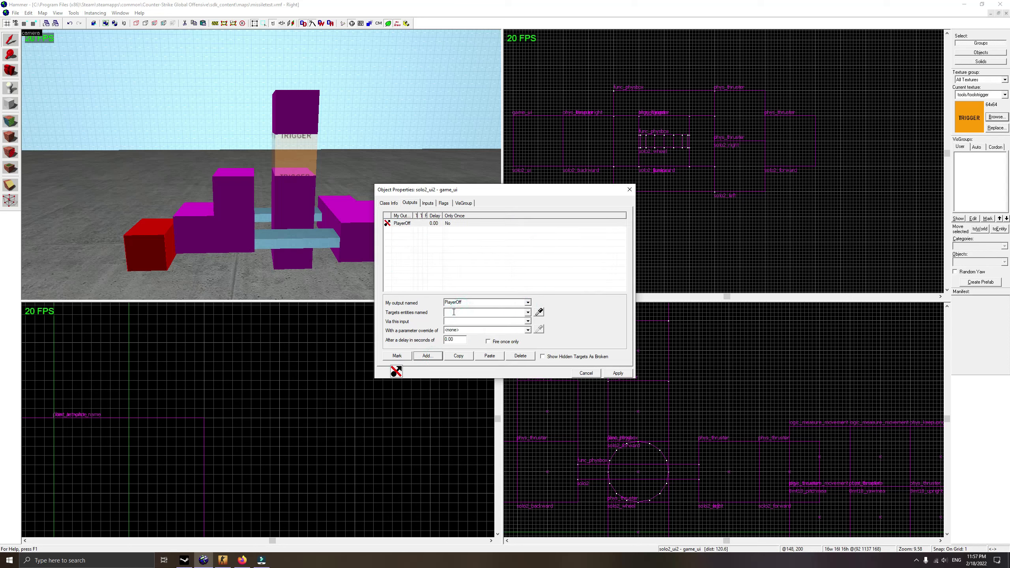
pyautogui.click(539, 312)
pyautogui.click(159, 241)
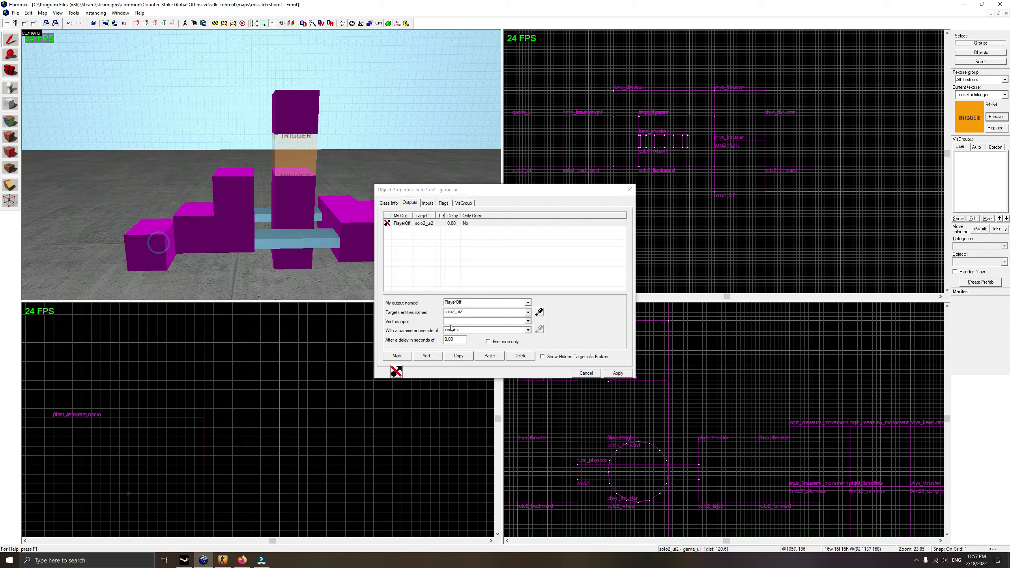
pyautogui.click(460, 321)
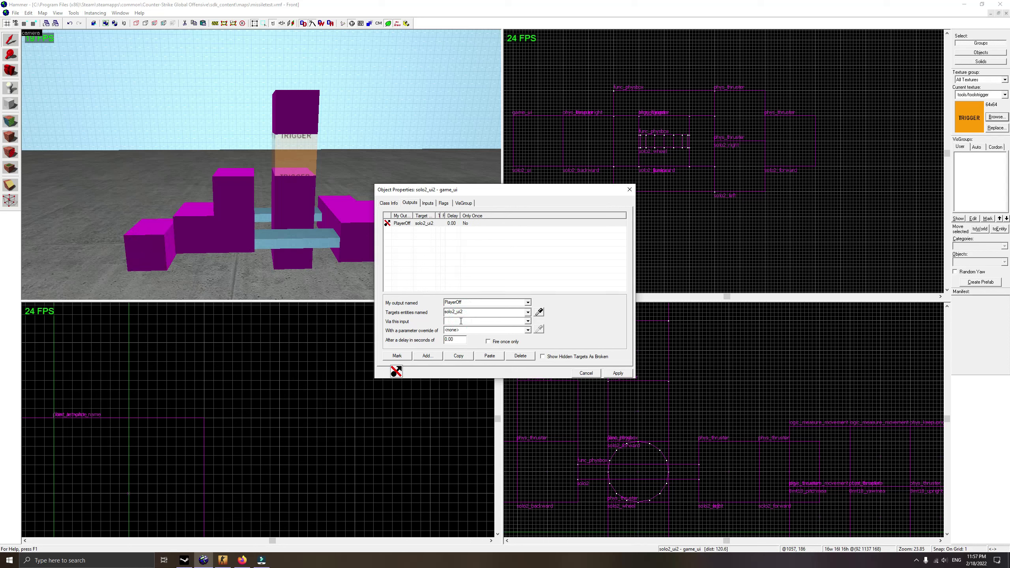
pyautogui.write('Activate')
# Retarget the PlayerOff output to !self, keep Activate as its input, and apply it.
pyautogui.hotkey('shift', 'Tab')
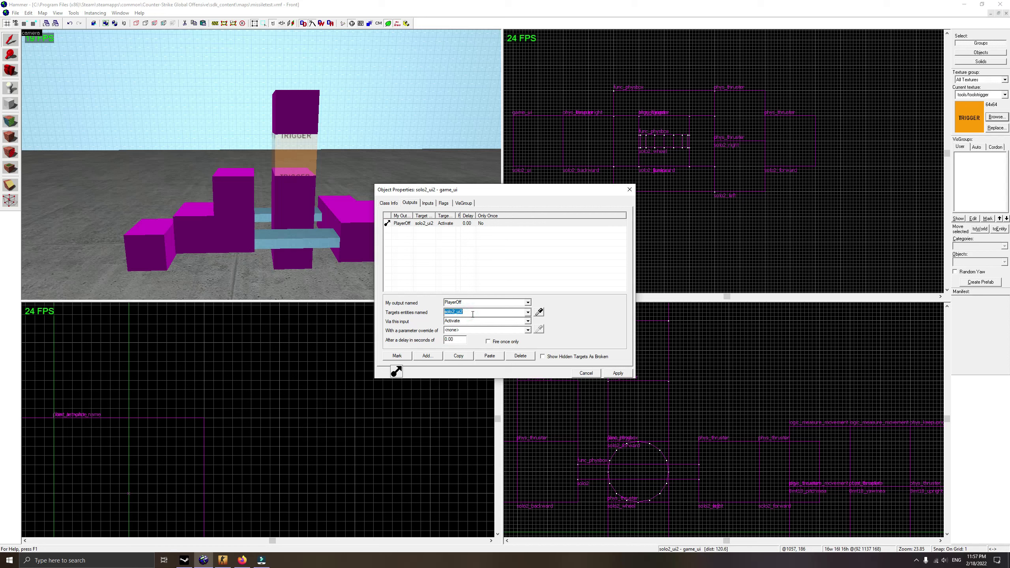
pyautogui.write('!self')
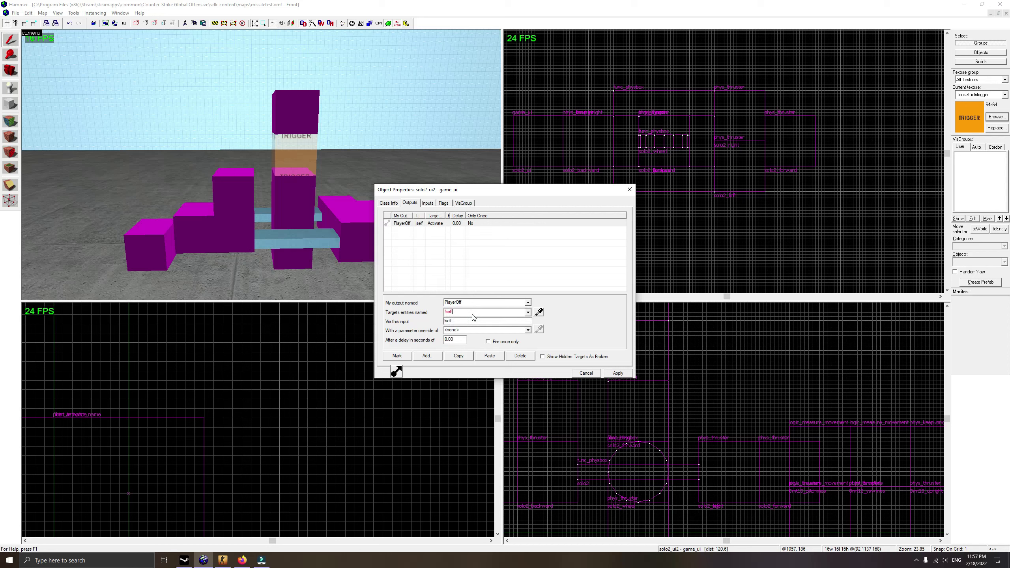
pyautogui.click(465, 320)
pyautogui.write('Activate')
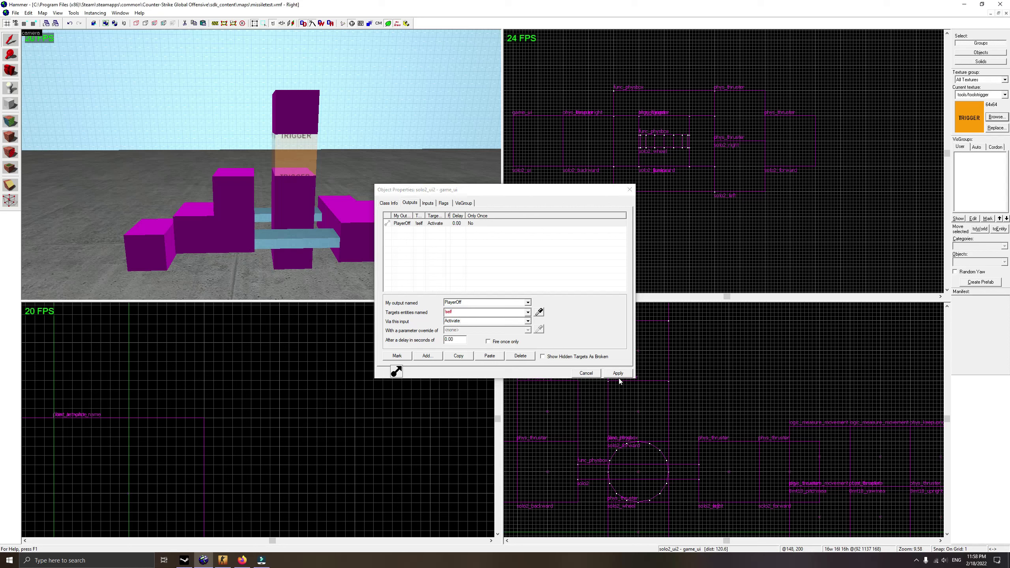
pyautogui.click(617, 373)
# Set the delay of the !self Activate output to 1 second.
pyautogui.click(420, 224)
pyautogui.click(435, 248)
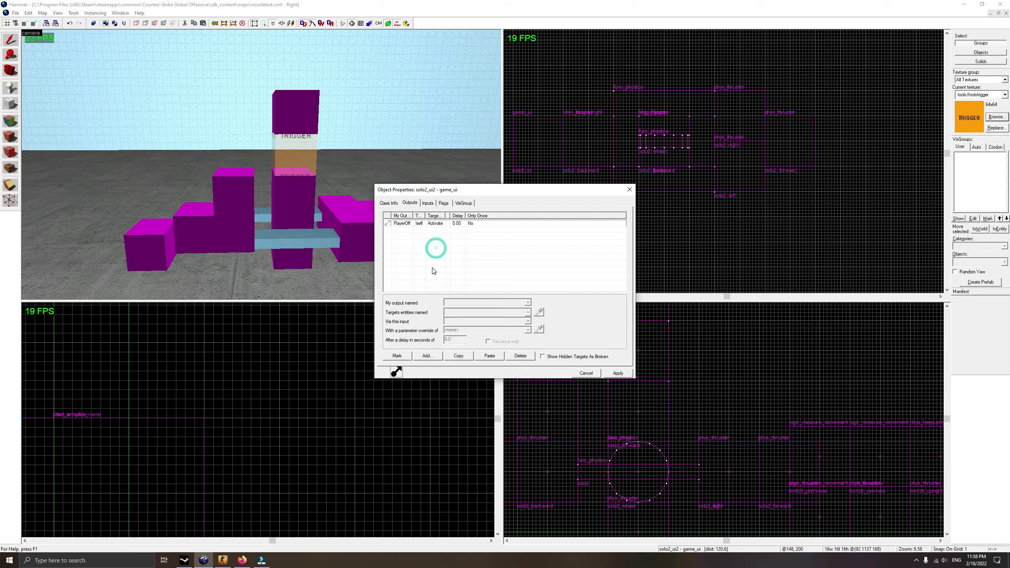
pyautogui.click(437, 223)
pyautogui.doubleClick(455, 340)
pyautogui.write('1')
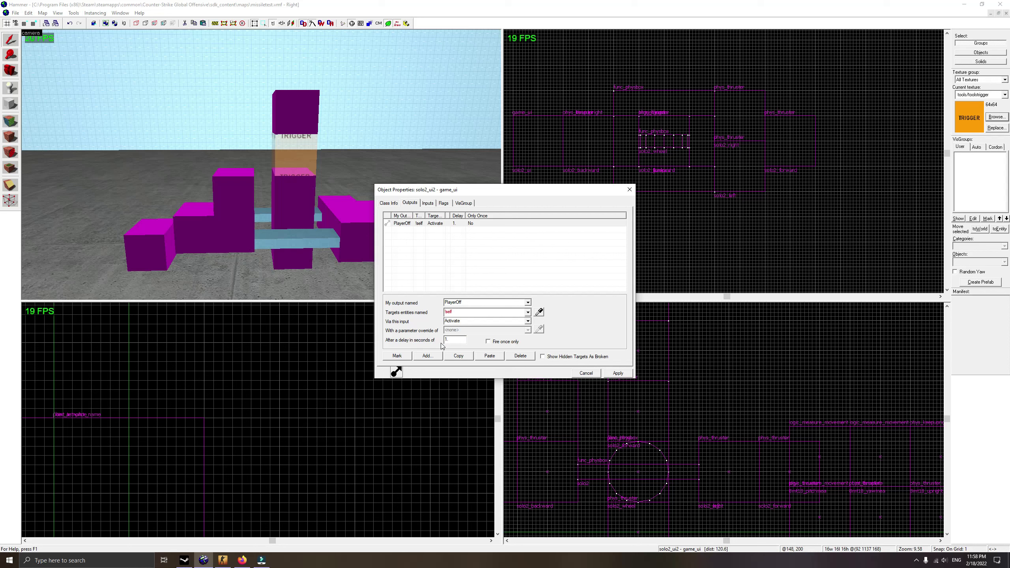
pyautogui.click(616, 375)
# Add a second PlayerOff output to solo2_ui2 that sends Activate to the solo2_jump thruster, and close its properties.
pyautogui.click(426, 355)
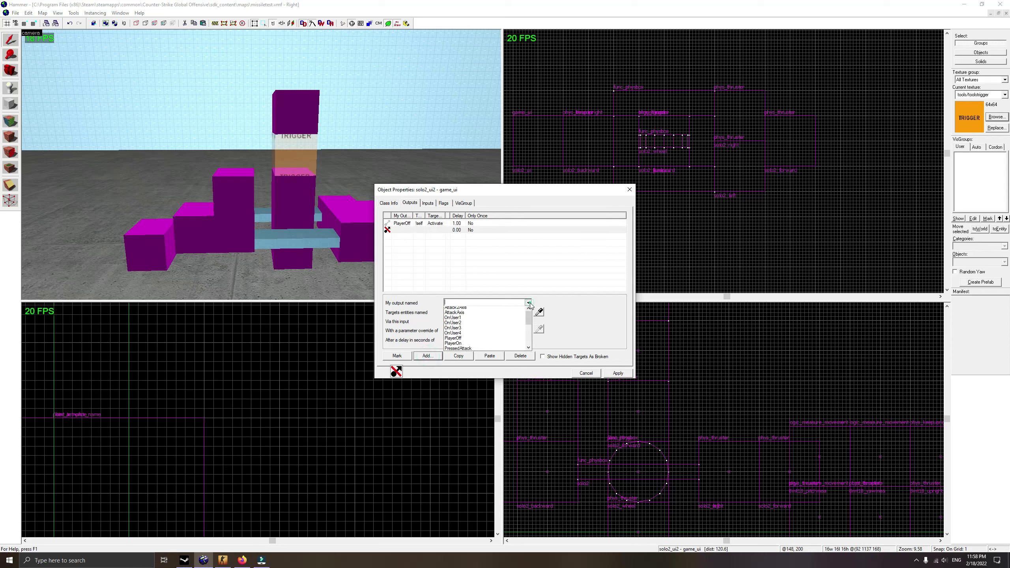
pyautogui.click(459, 312)
pyautogui.click(538, 311)
pyautogui.click(296, 116)
pyautogui.click(467, 320)
pyautogui.write('Activate')
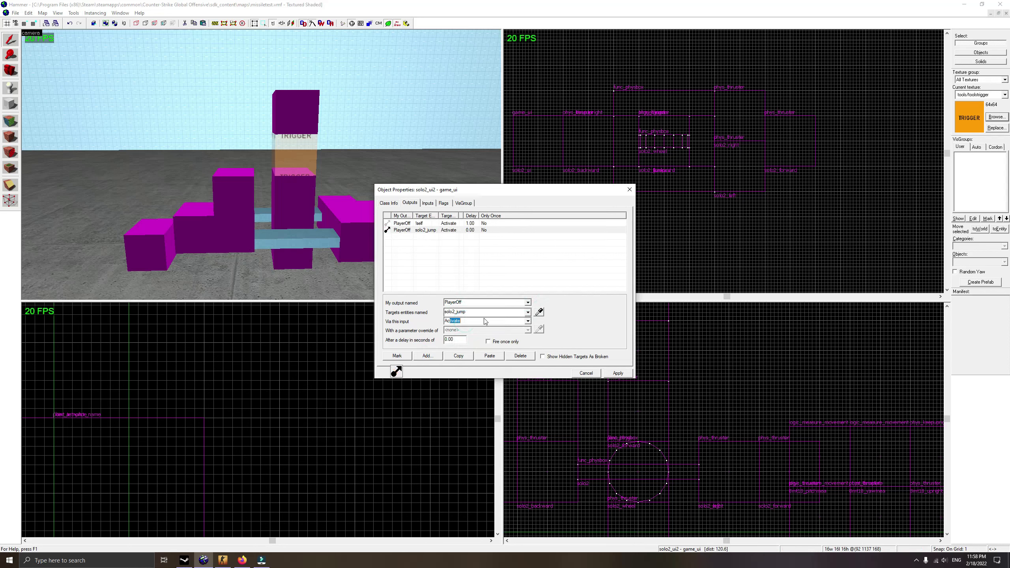
pyautogui.click(623, 373)
pyautogui.click(630, 189)
# Set the Time of Force of the solo2_jump thruster to .5.
pyautogui.doubleClick(292, 108)
pyautogui.click(416, 278)
pyautogui.doubleClick(551, 243)
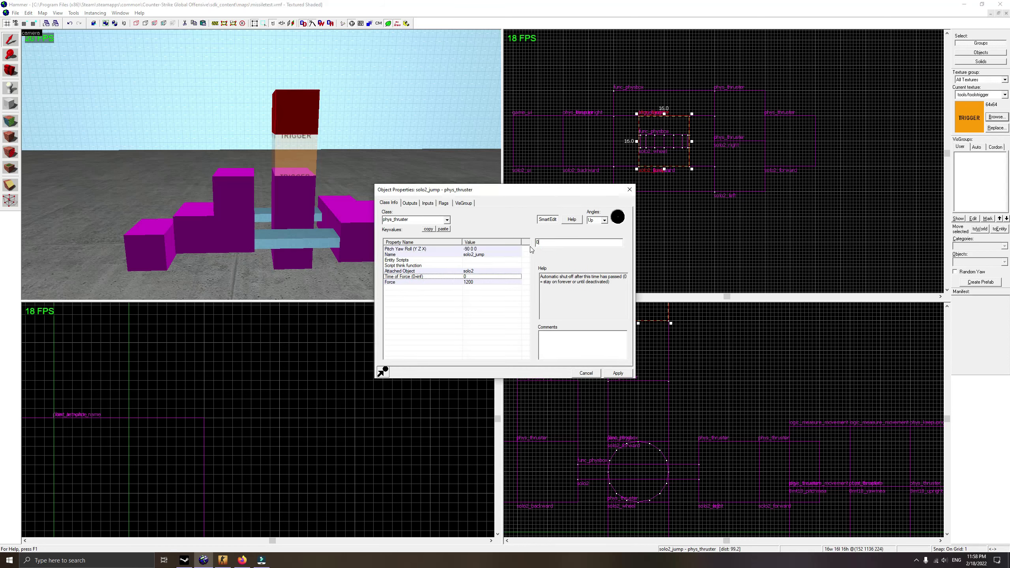
pyautogui.write('.5')
pyautogui.click(617, 373)
pyautogui.click(629, 190)
# Move the solo2_ui2 entity directly above solo2_ui, beside the phys_keepupright.
pyautogui.click(143, 236)
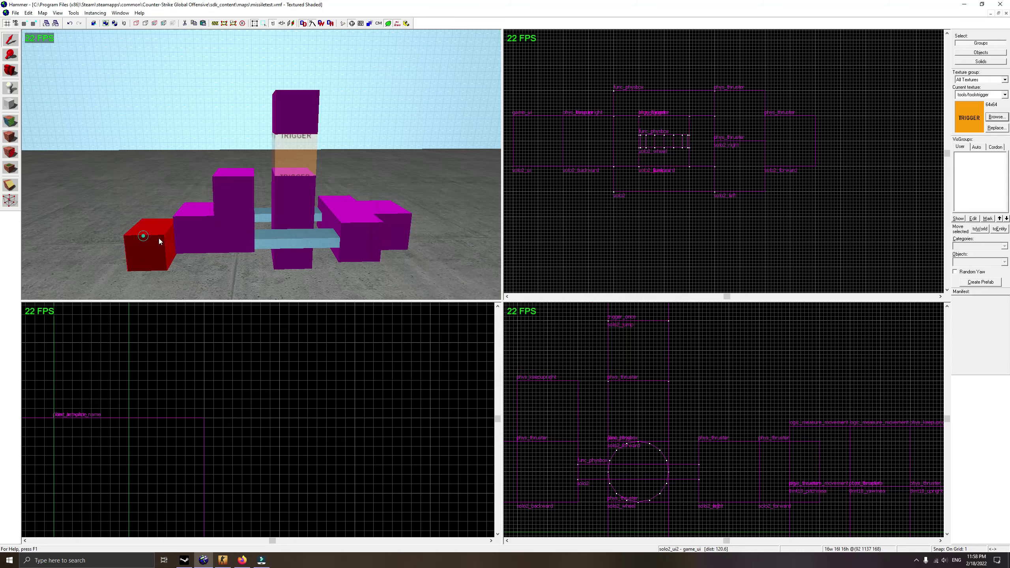
pyautogui.scroll(-3, 700, 183)
pyautogui.scroll(3, 572, 158)
pyautogui.moveTo(585, 148); pyautogui.dragTo(649, 151)
pyautogui.scroll(-3, 608, 374)
pyautogui.moveTo(540, 453); pyautogui.dragTo(541, 397)
# Add a PlayerOn output to solo2_ui that sends Activate to solo2_ui2.
pyautogui.click(189, 236)
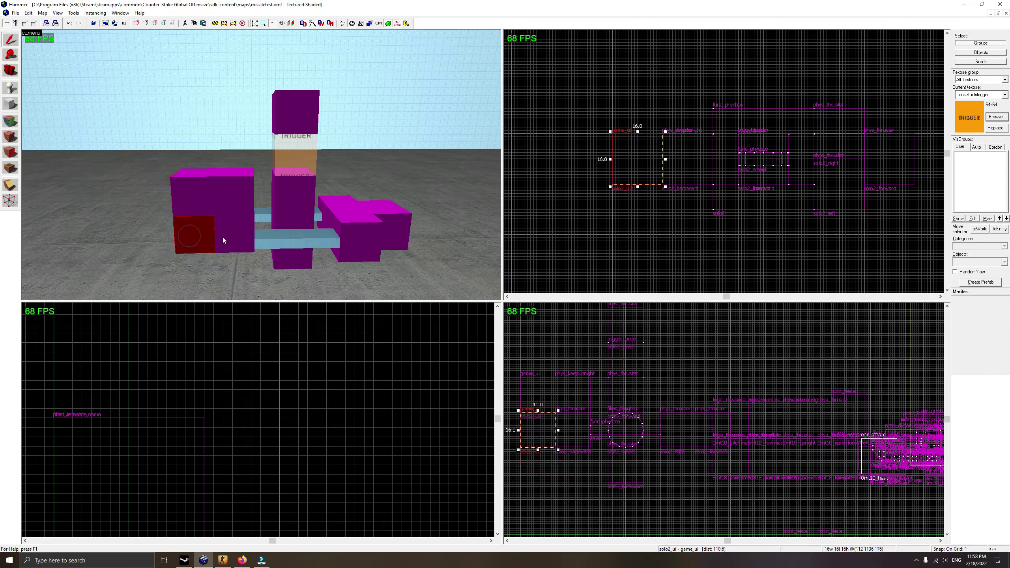
pyautogui.doubleClick(196, 238)
pyautogui.click(409, 203)
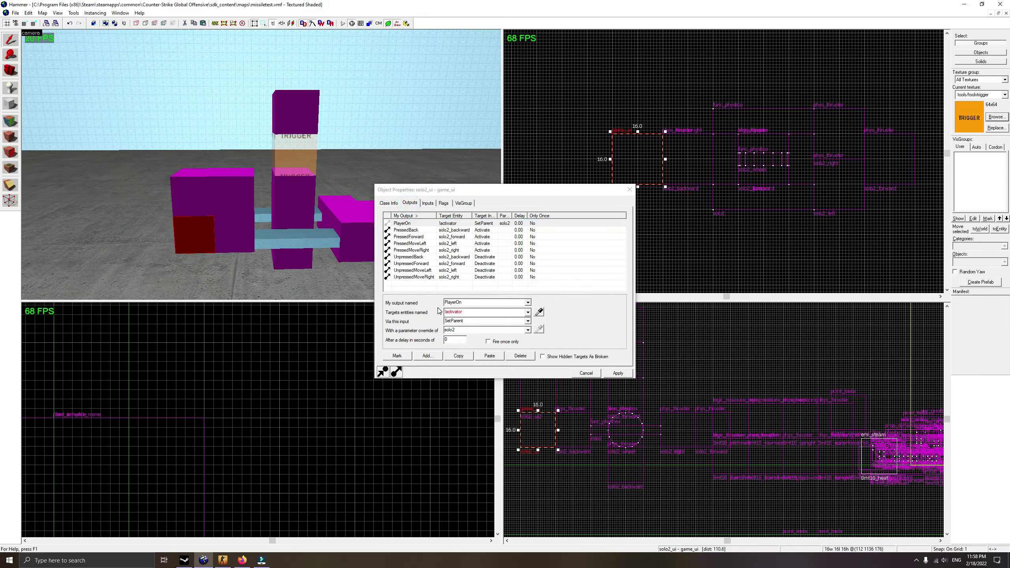
pyautogui.click(426, 355)
pyautogui.click(527, 302)
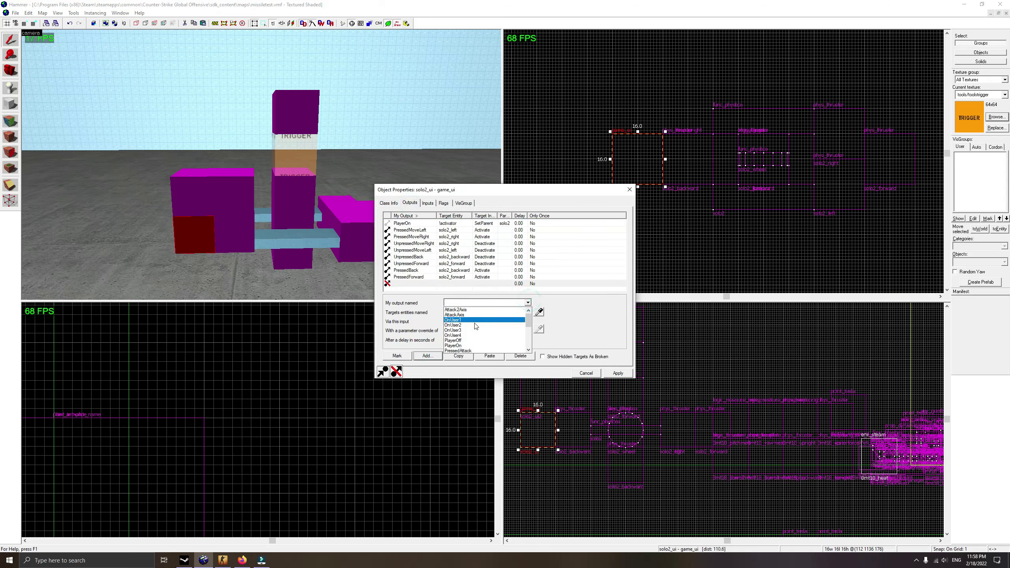
pyautogui.click(456, 345)
pyautogui.click(539, 312)
pyautogui.click(199, 184)
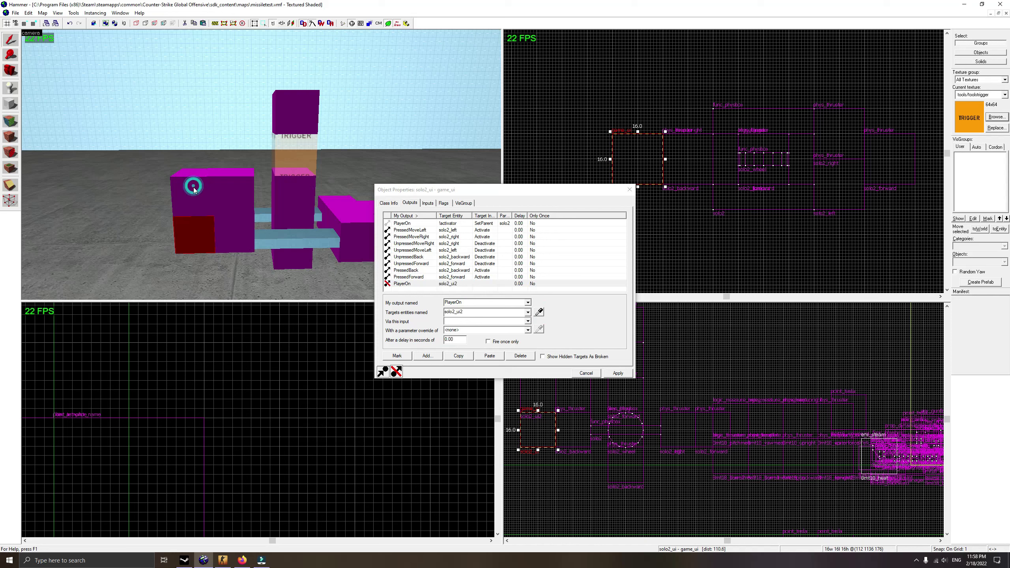
pyautogui.click(465, 321)
pyautogui.write('Activate')
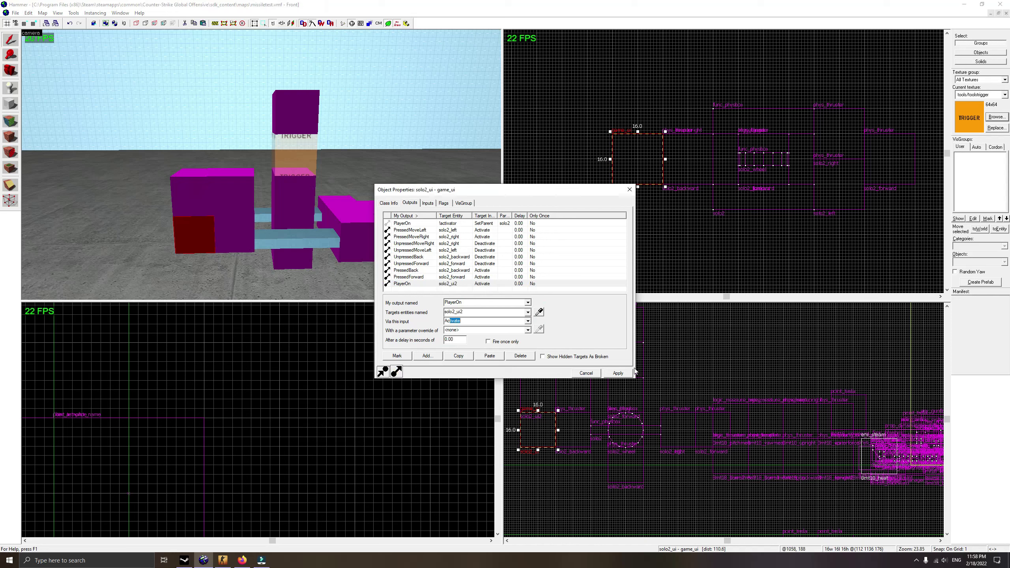
pyautogui.click(624, 373)
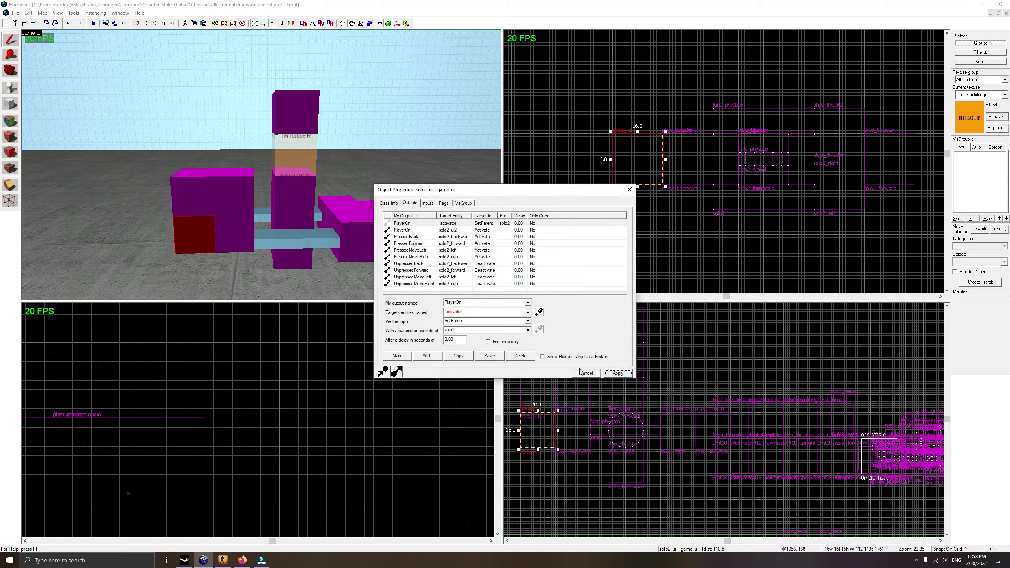
# Add a PlayerOff output to solo2_ui that sends ClearParent to !activator.
pyautogui.click(433, 359)
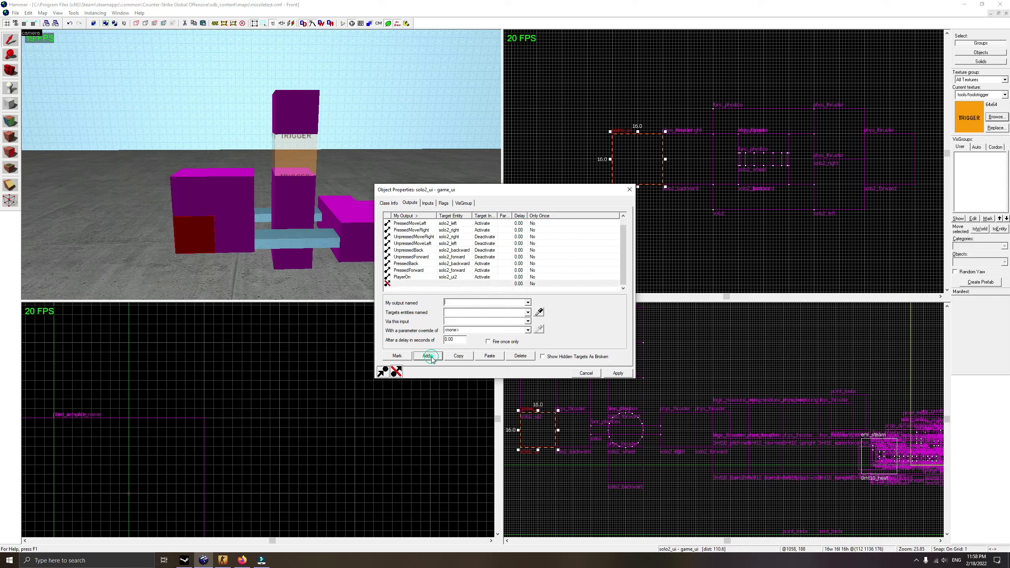
pyautogui.click(527, 302)
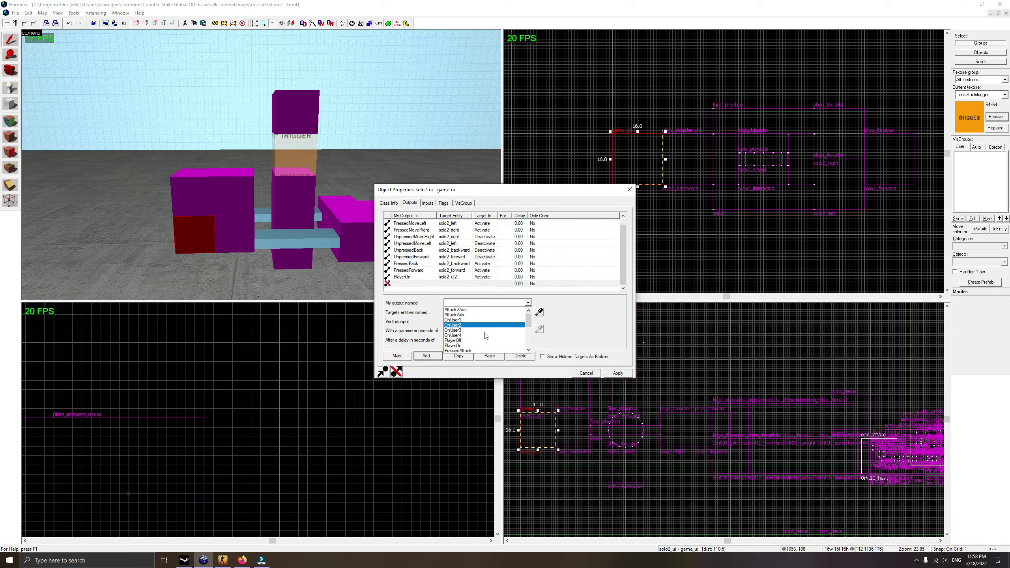
pyautogui.click(471, 340)
pyautogui.click(458, 314)
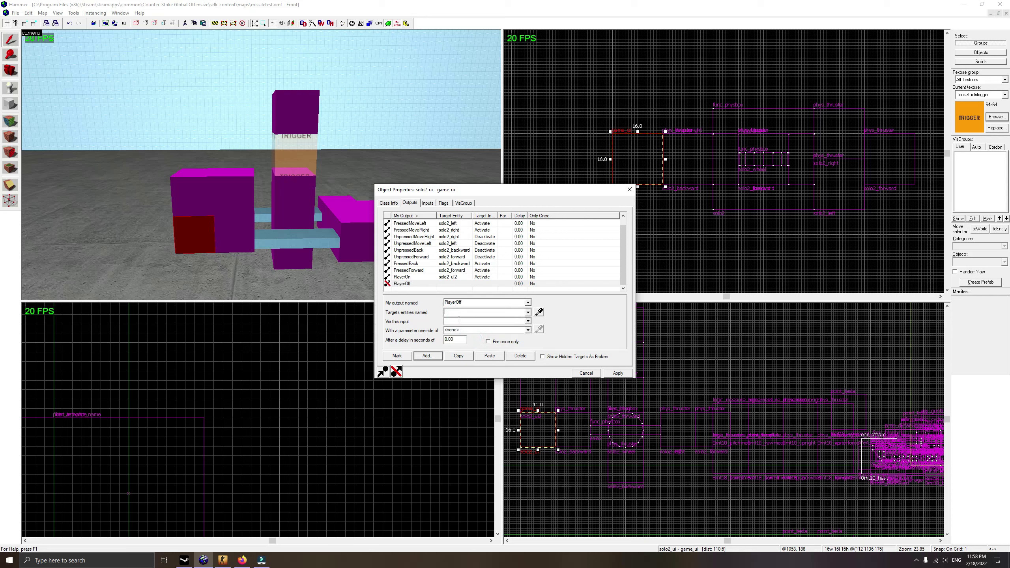
pyautogui.write('!activator')
pyautogui.click(460, 321)
pyautogui.click(457, 322)
pyautogui.write('ClearParent')
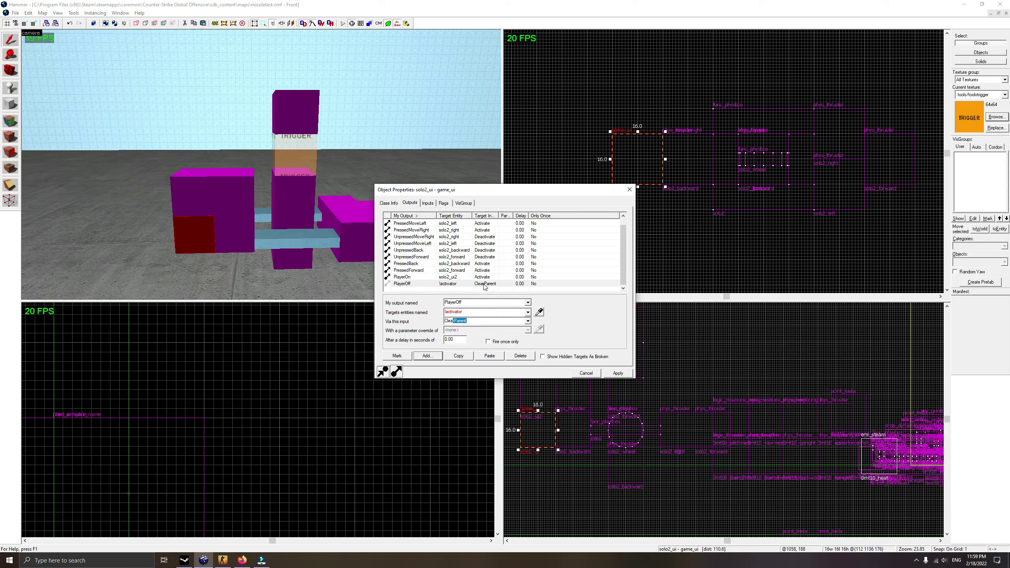
# Duplicate the PlayerOff output, change the copy to send Kill to solo2_ui2, apply it and close the properties.
pyautogui.click(485, 283)
pyautogui.click(489, 356)
pyautogui.click(415, 231)
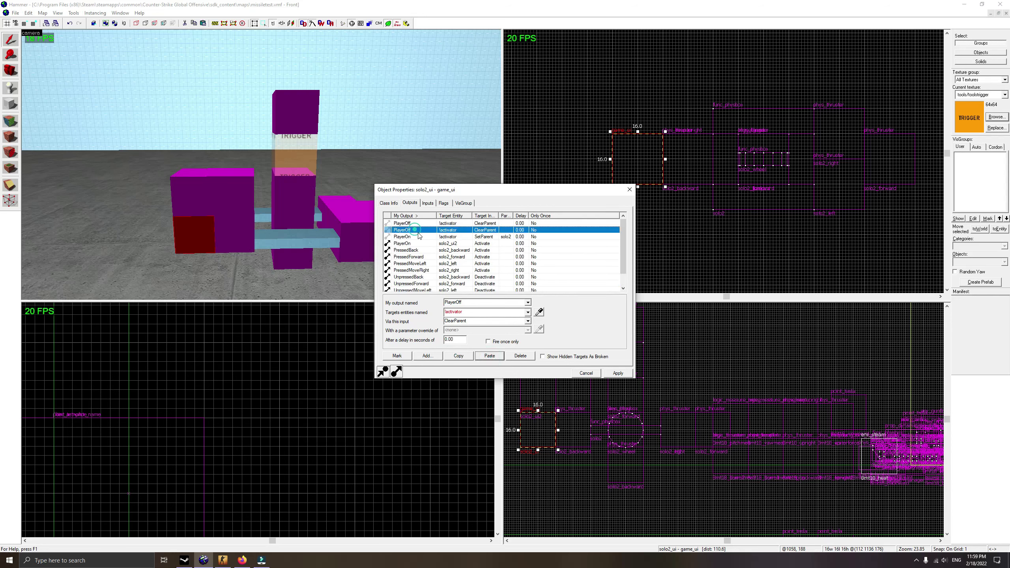
pyautogui.click(540, 313)
pyautogui.click(200, 178)
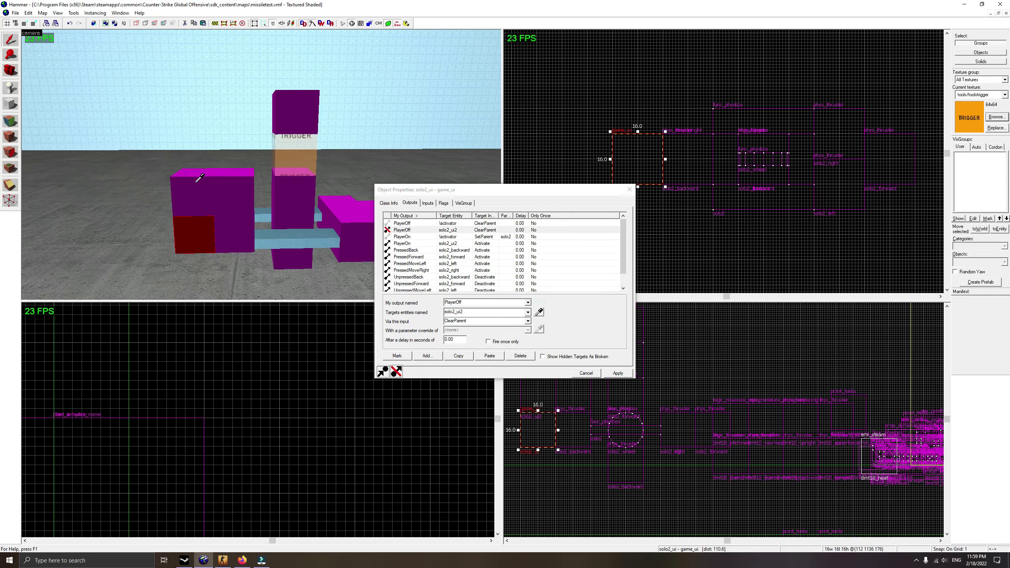
pyautogui.click(472, 321)
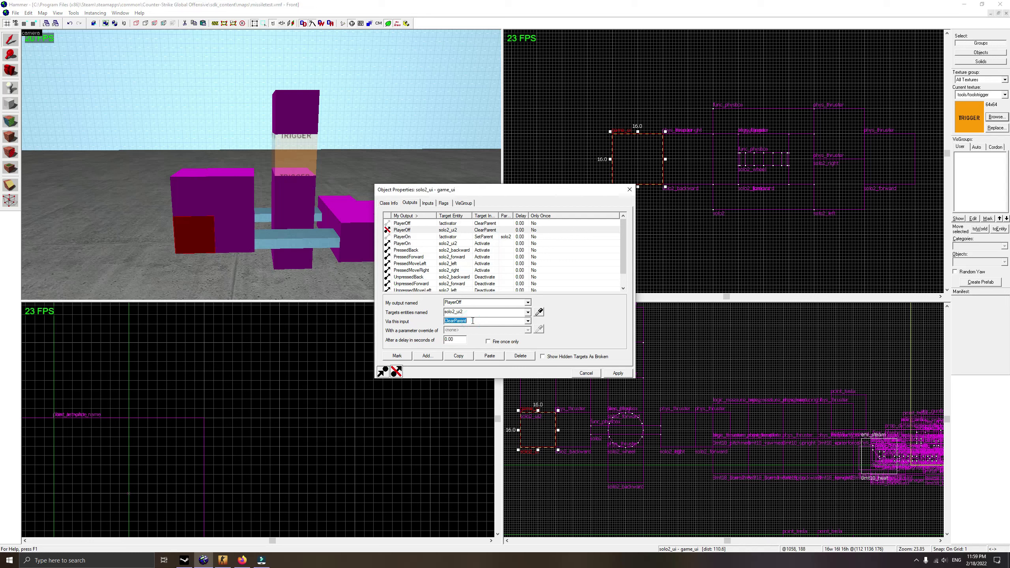
pyautogui.write('sil')
pyautogui.write('Kill')
pyautogui.click(613, 373)
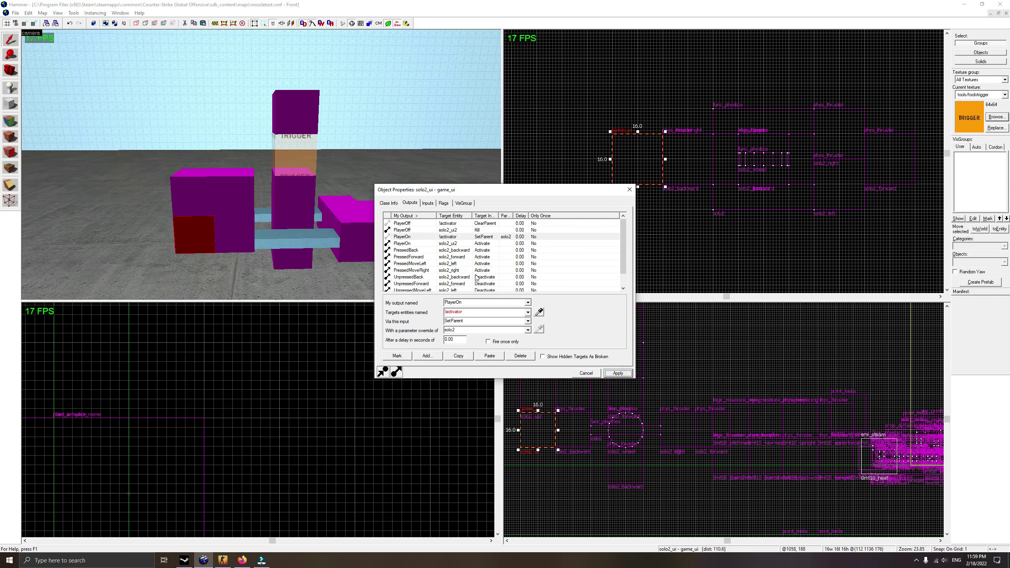
pyautogui.scroll(-1, 479, 273)
pyautogui.scroll(1, 479, 273)
pyautogui.click(629, 189)
# Compile the missiletest map and run it in Counter-Strike: Global Offensive.
pyautogui.click(11, 70)
pyautogui.click(15, 12)
pyautogui.click(15, 12)
pyautogui.click(15, 13)
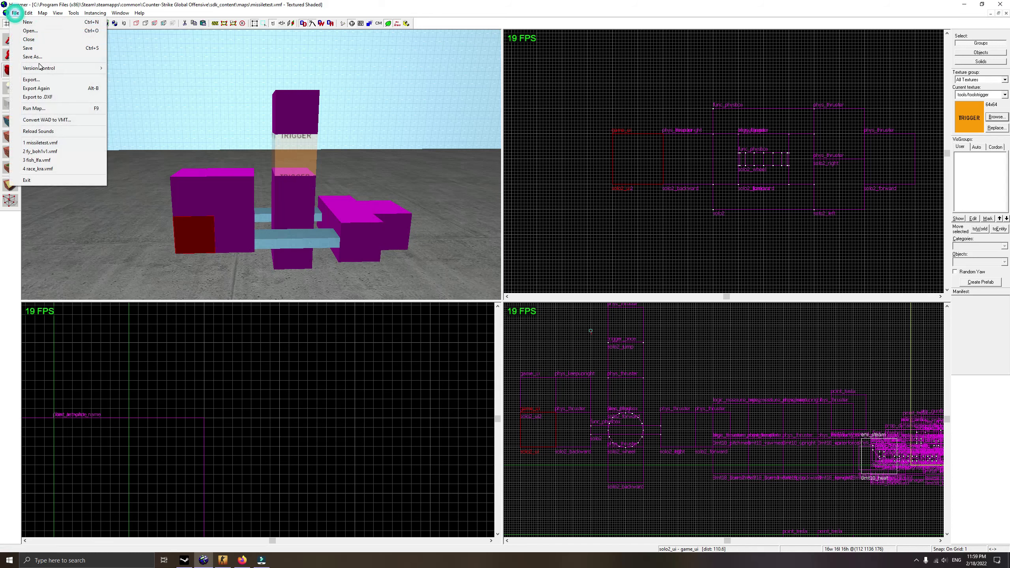
pyautogui.click(34, 108)
pyautogui.click(545, 325)
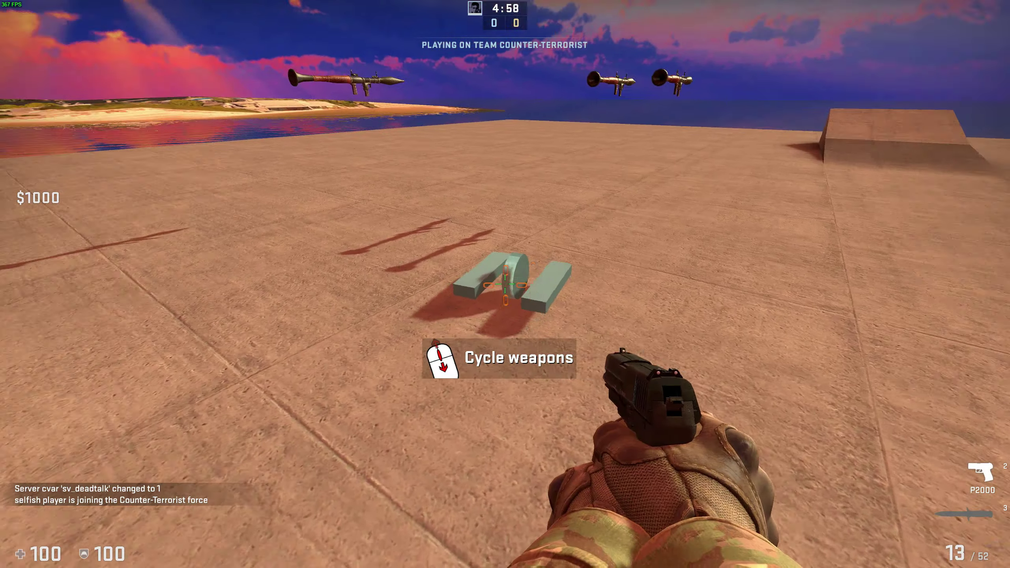
# Walk around the solo2 vehicle to inspect it from several sides, and get onto it for a test ride.
pyautogui.press('w')
pyautogui.press('w')
pyautogui.press('w')
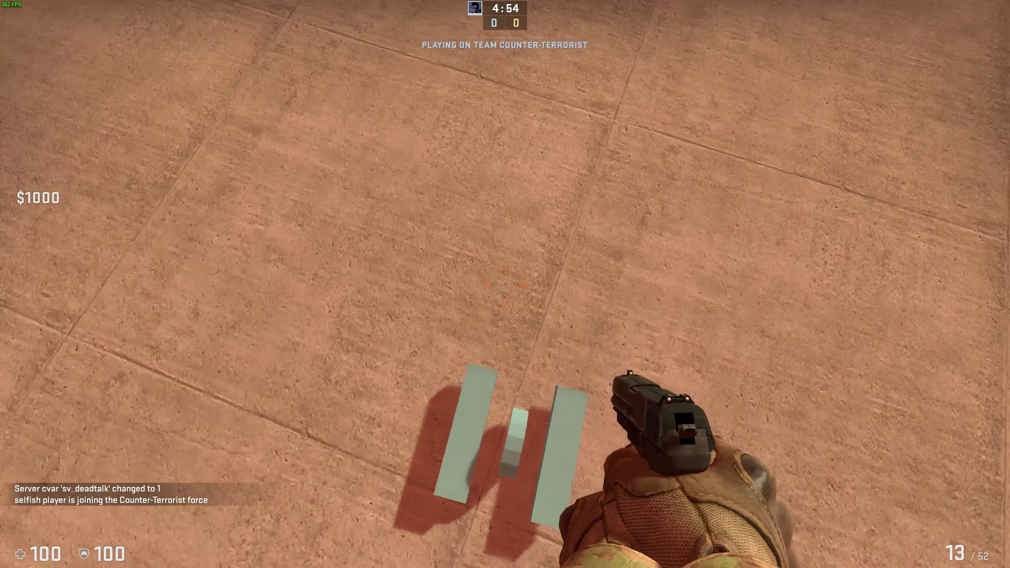
pyautogui.press('w')
pyautogui.press('a')
pyautogui.press('w')
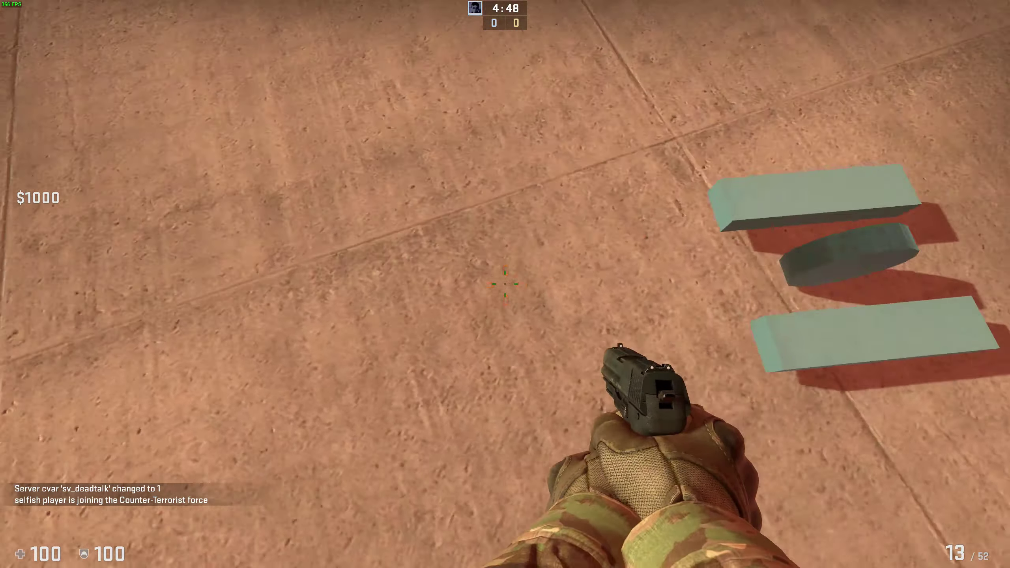
pyautogui.press('a')
pyautogui.press('s')
pyautogui.press('s')
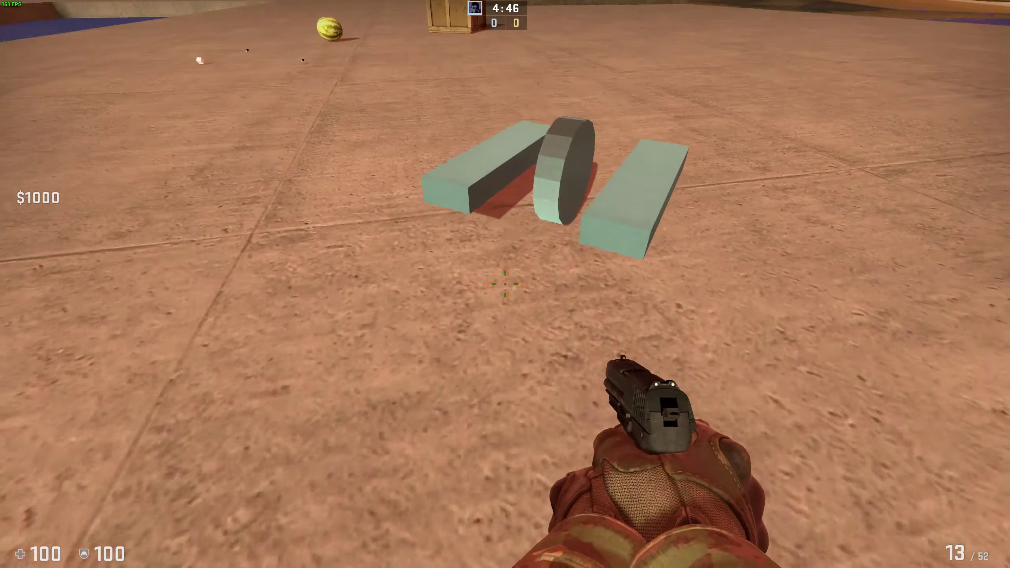
pyautogui.press('a')
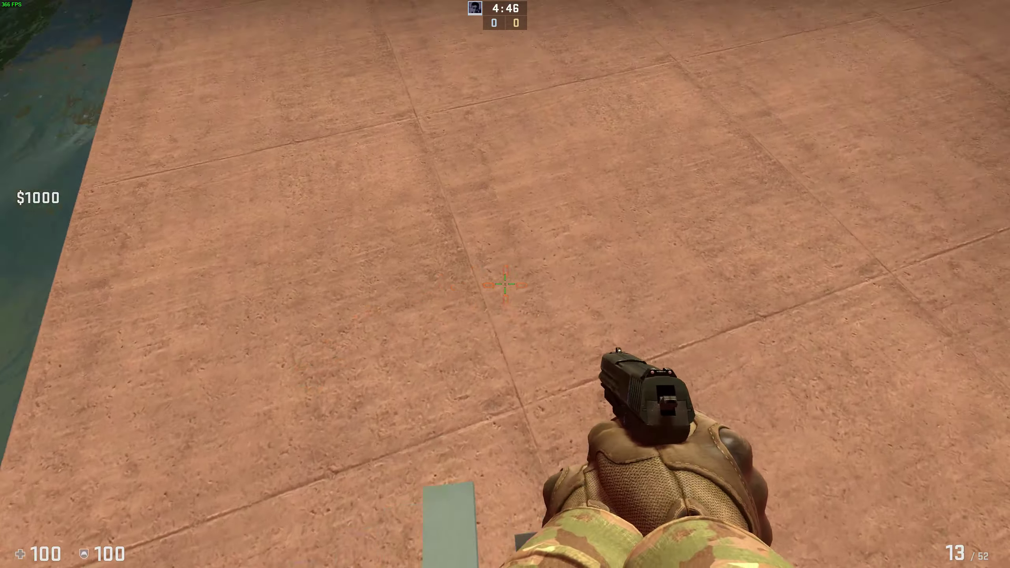
# Switch the game to third-person view with the console command thirdperson.
pyautogui.press('`')
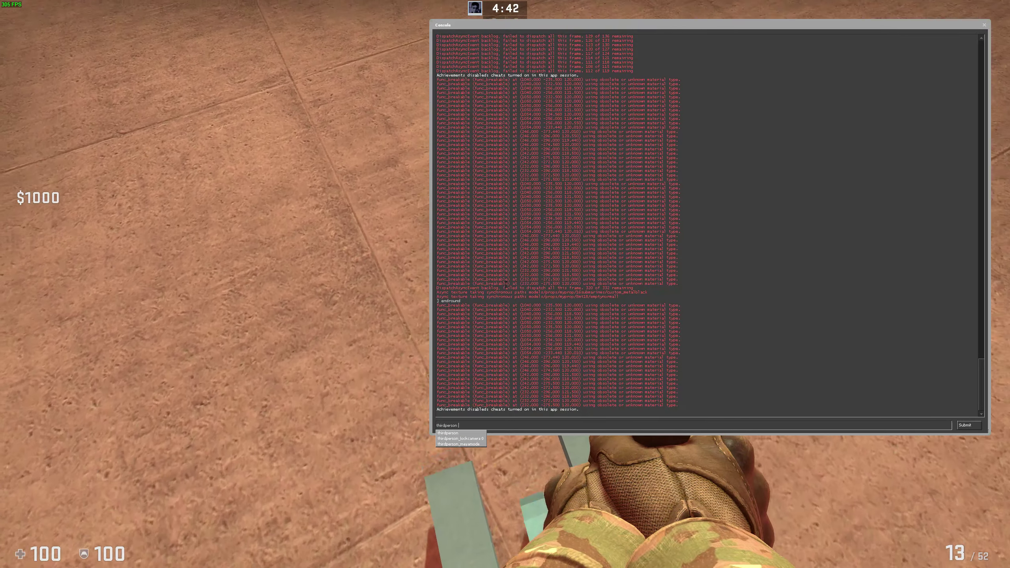
pyautogui.write('thirdperson')
pyautogui.press('Return')
pyautogui.press('`')
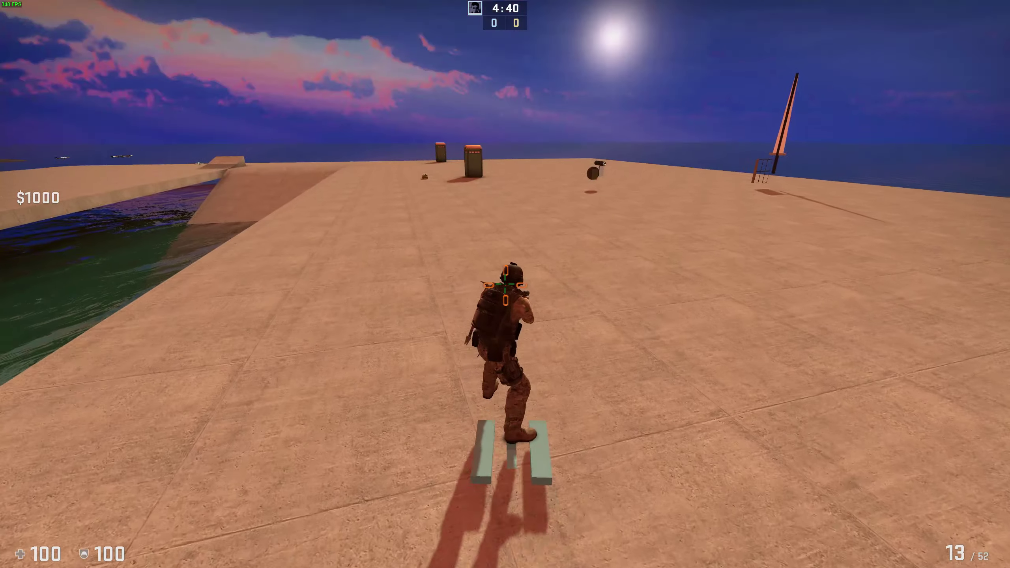
# Test the forward thruster and steering by riding across the platform, past the nearest cabin and round to the sloped ground.
pyautogui.press('w')
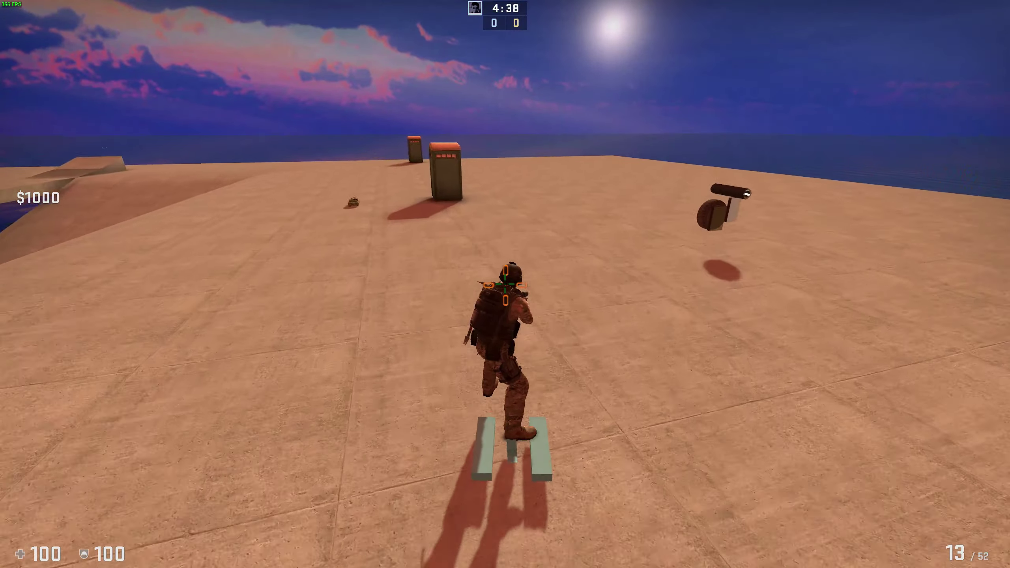
pyautogui.press('w')
pyautogui.press('w')
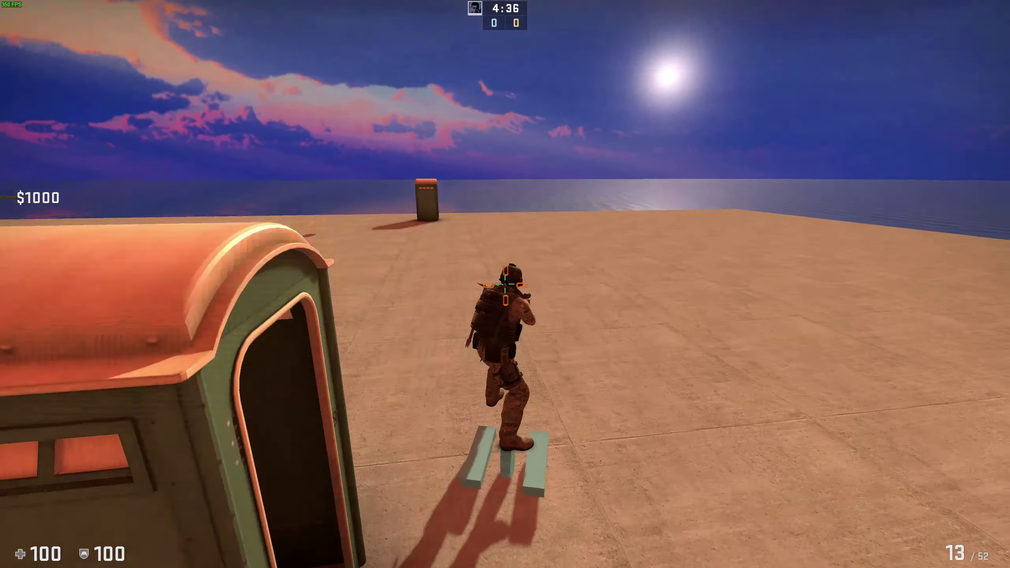
pyautogui.press('w')
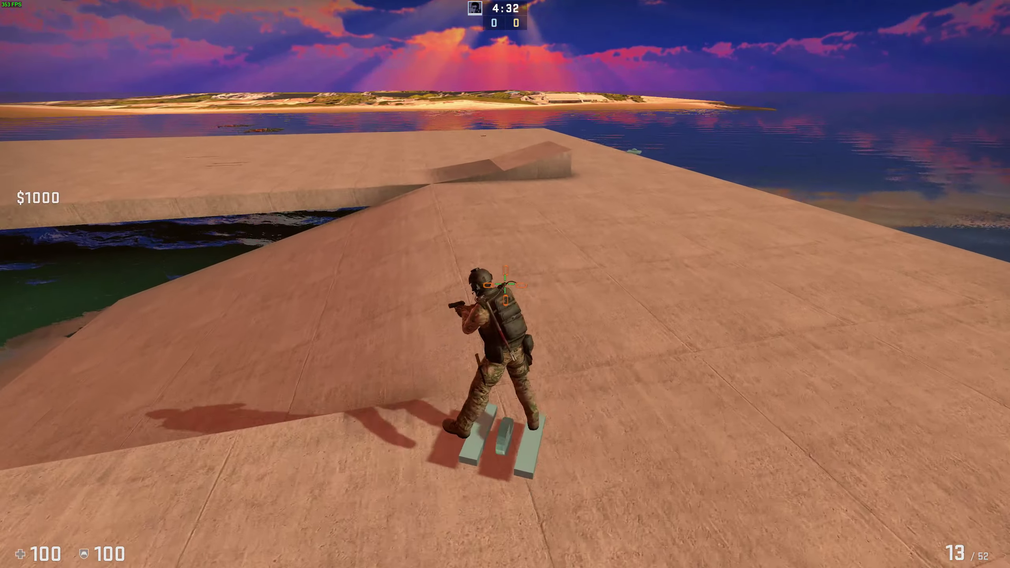
# Test the vehicle on the slope beside the water and over the gap onto the platform with the rocket launchers.
pyautogui.press('w')
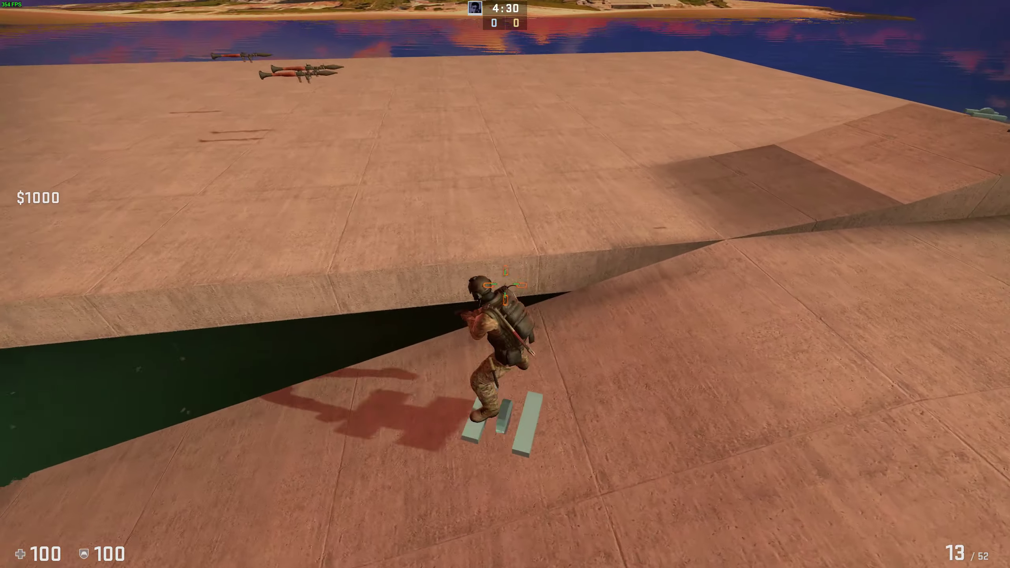
pyautogui.press('w')
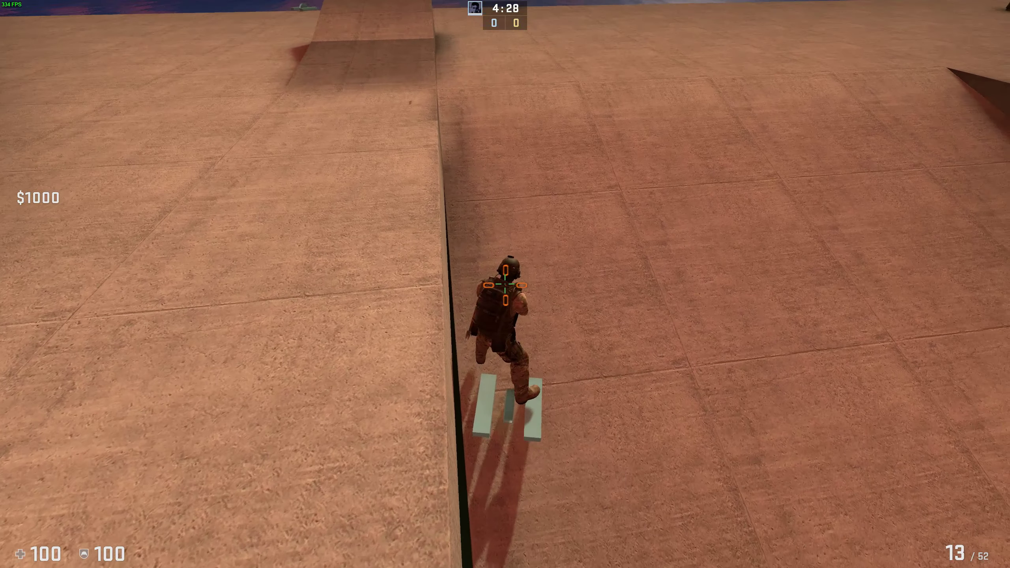
pyautogui.press('w')
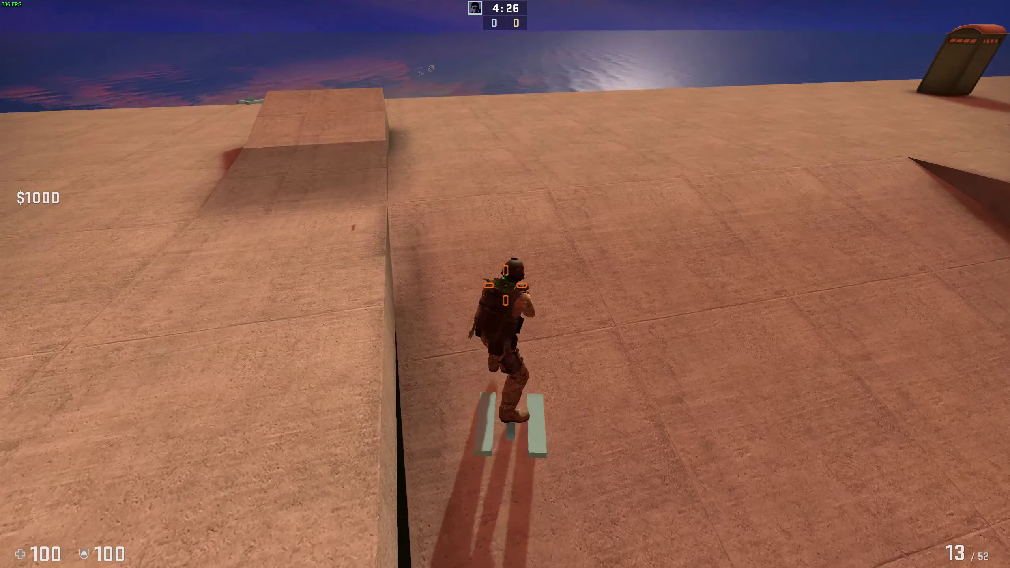
pyautogui.press('w')
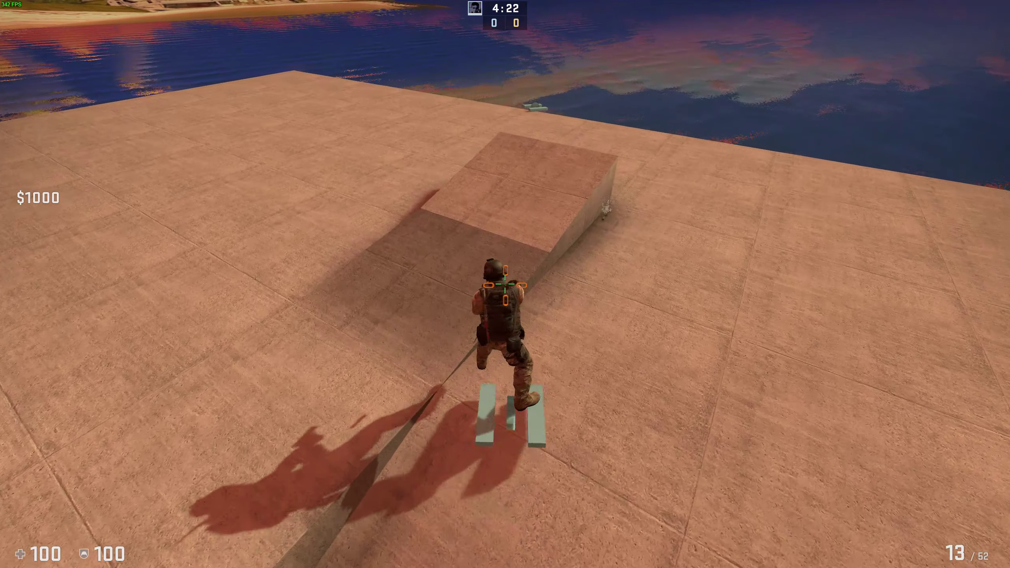
pyautogui.press('w')
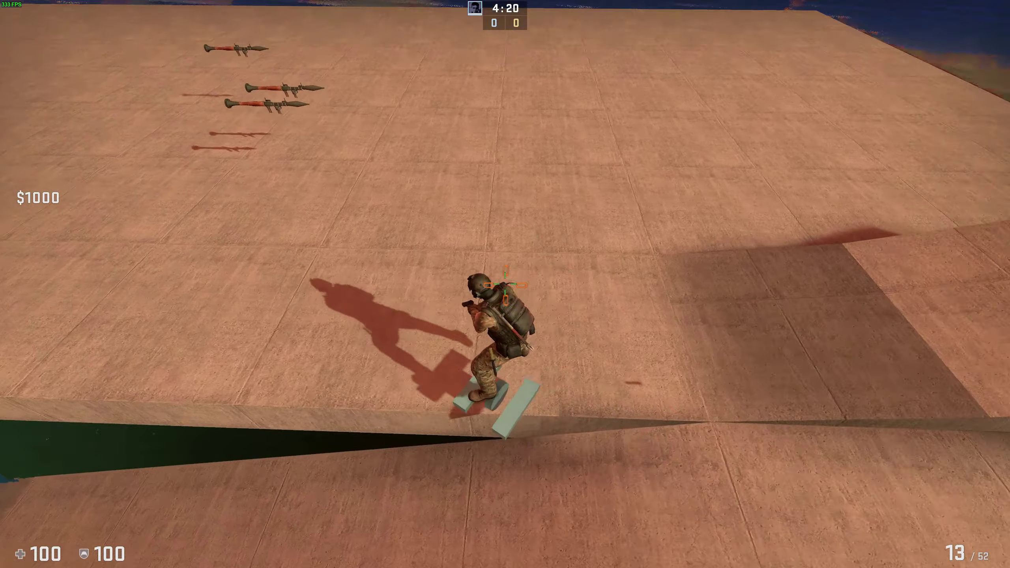
pyautogui.press('w')
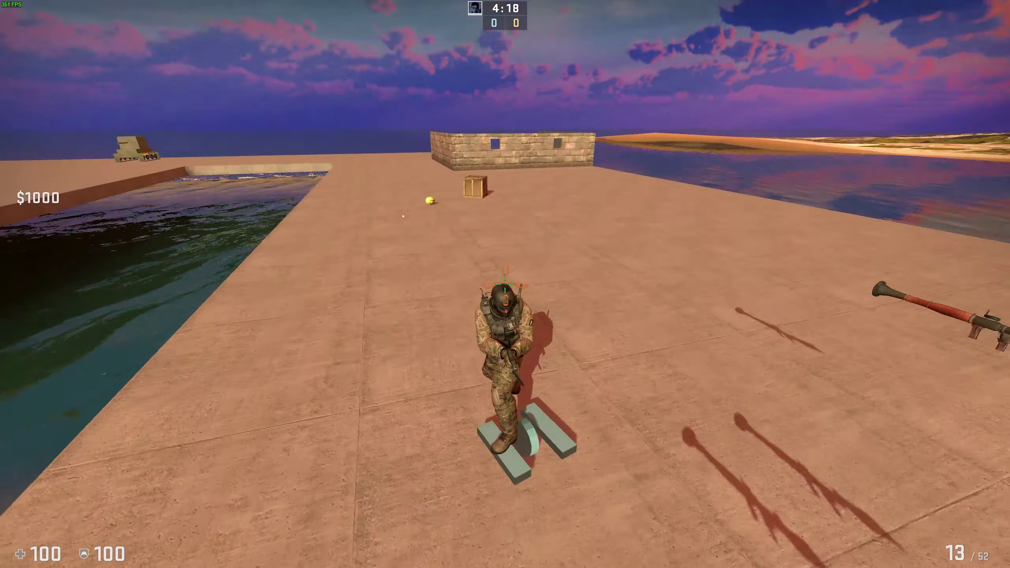
# Test-ride past the crate and stone wall, return to the window frame beside the giant sword, and switch to the knife.
pyautogui.press('w')
pyautogui.press('w')
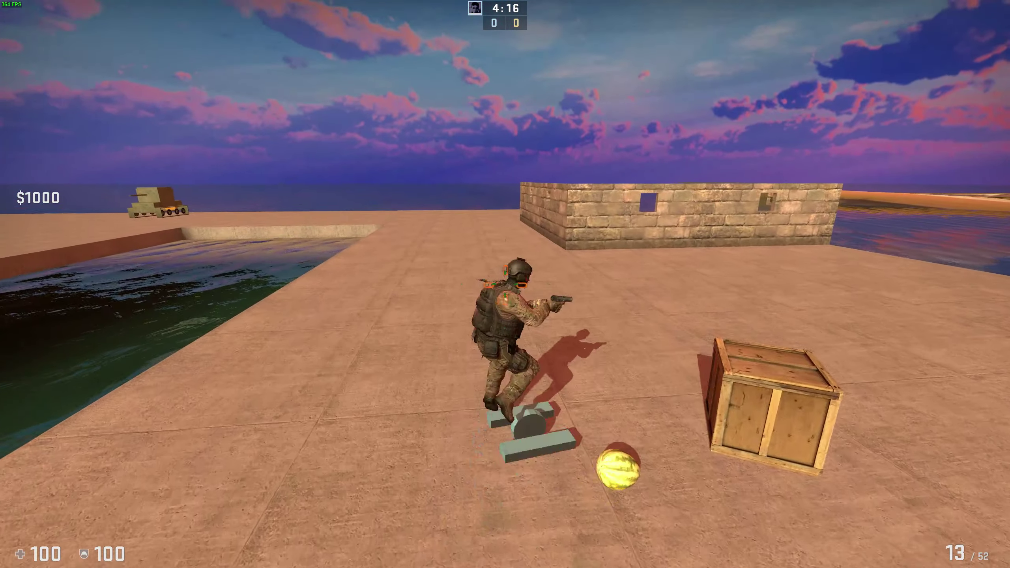
pyautogui.press('w')
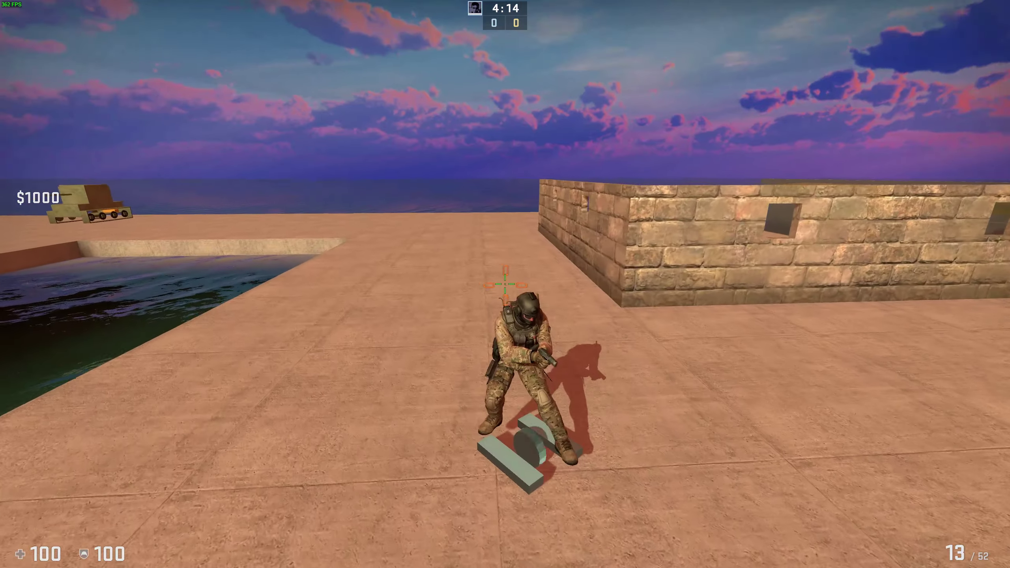
pyautogui.press('w')
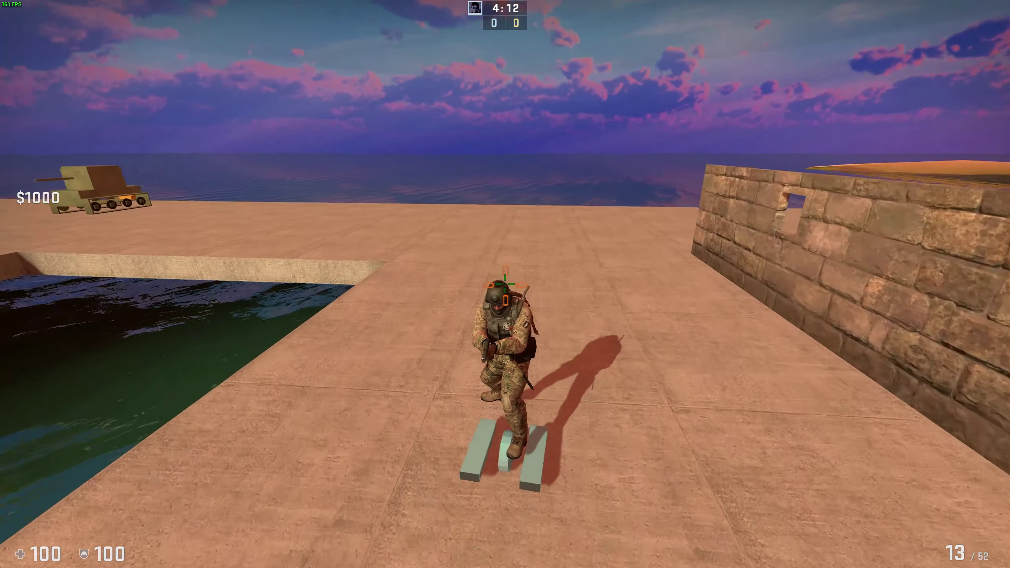
pyautogui.press('w')
pyautogui.press('w')
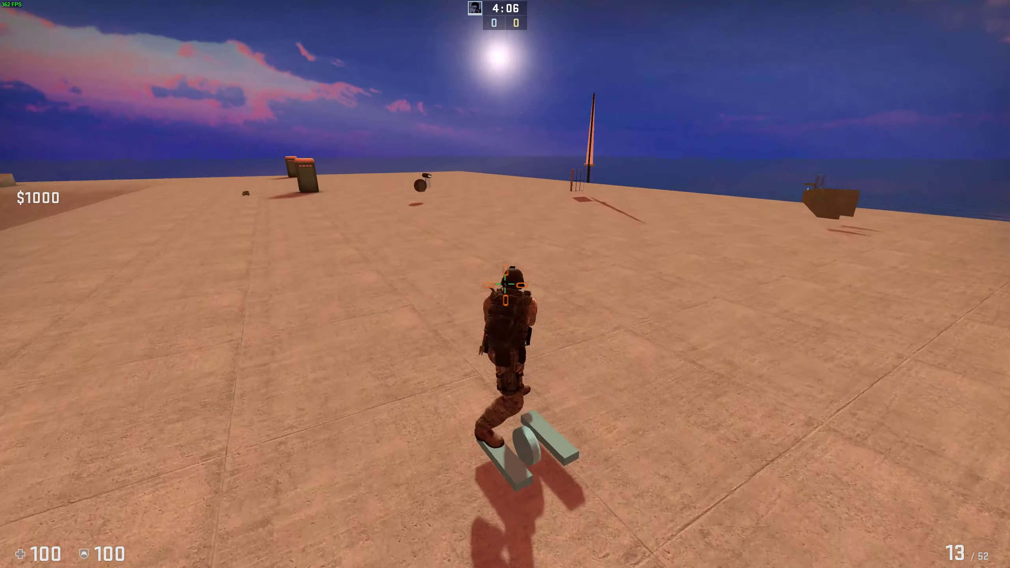
pyautogui.moveTo(505, 284)
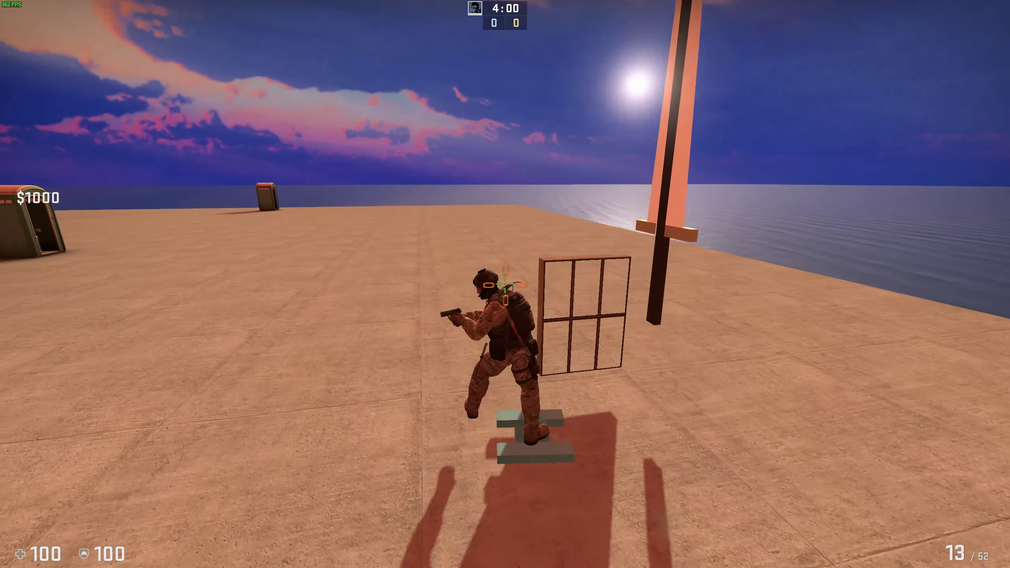
pyautogui.press('3')
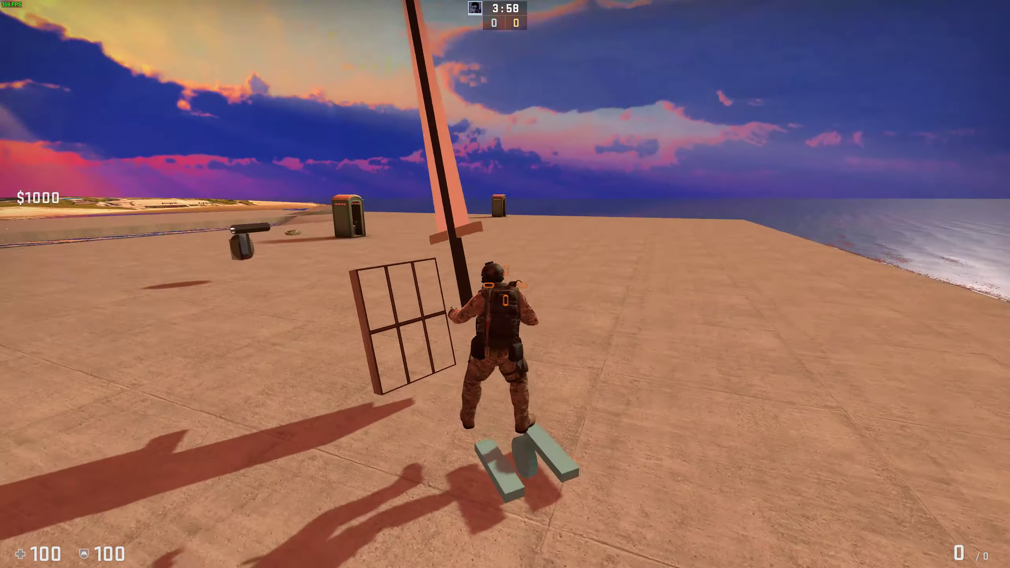